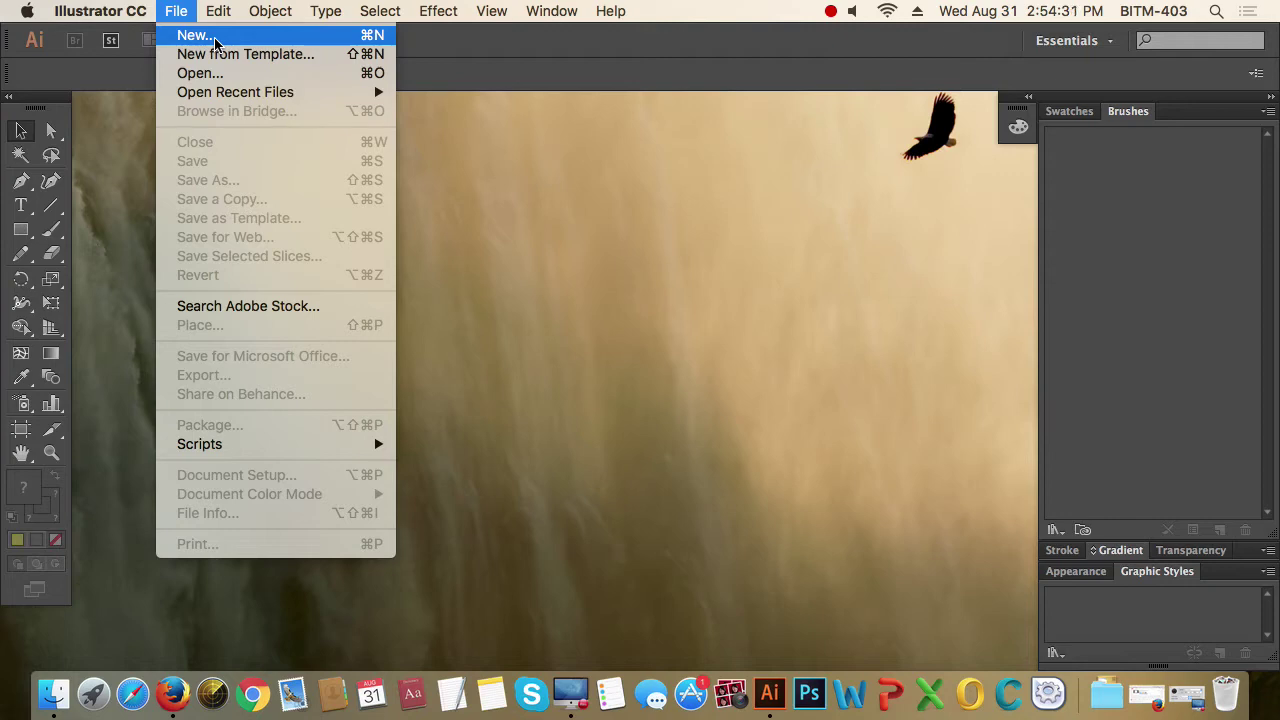
# Start a new document and choose the Print profile for it
pyautogui.click(214, 37)
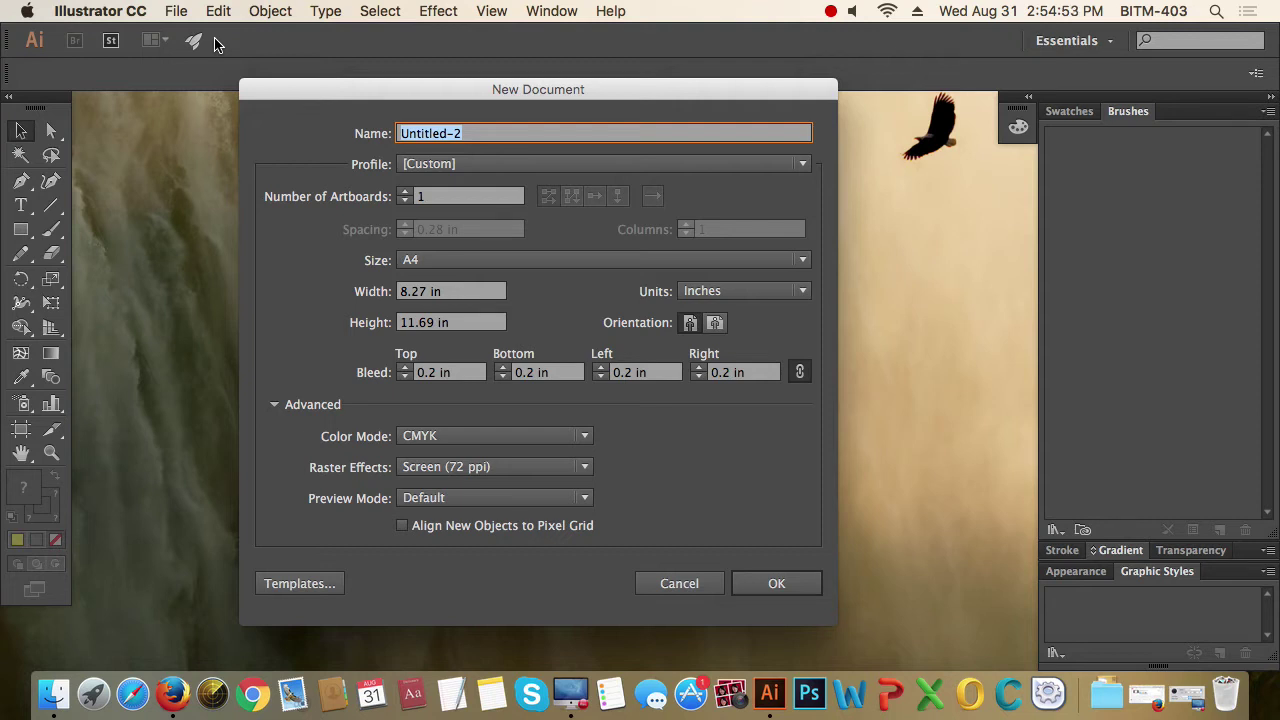
pyautogui.click(575, 171)
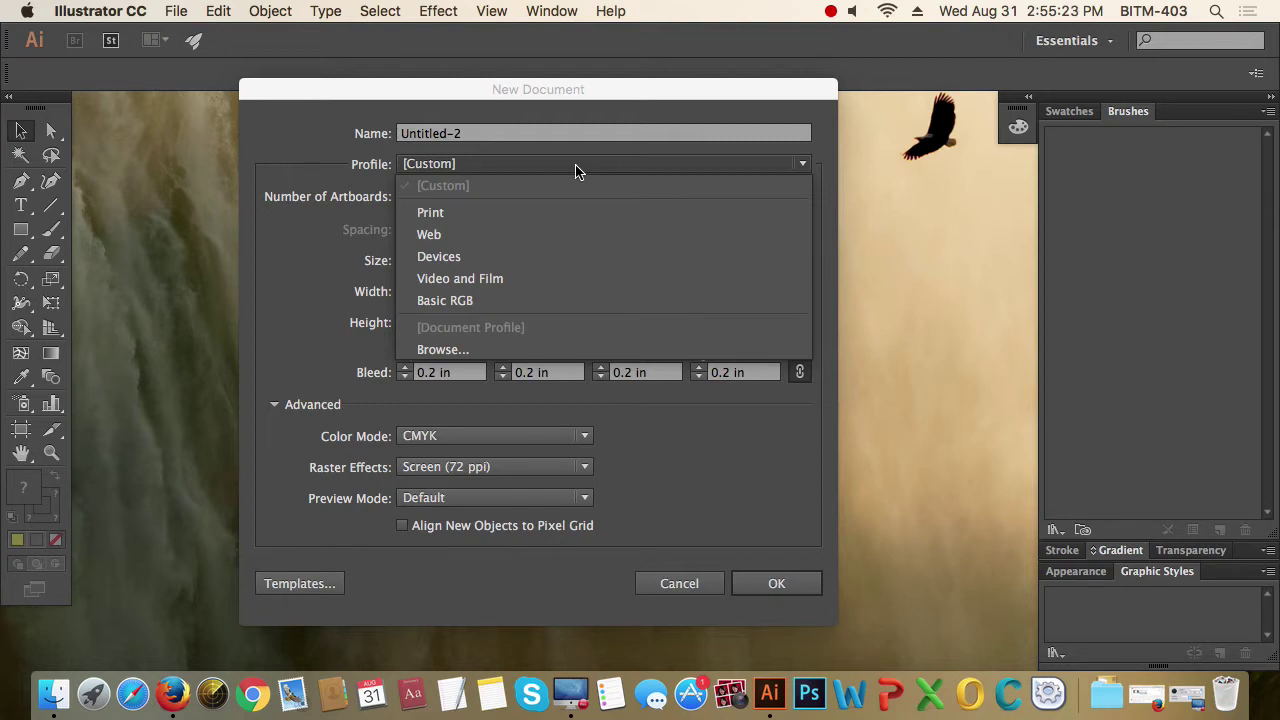
pyautogui.click(523, 216)
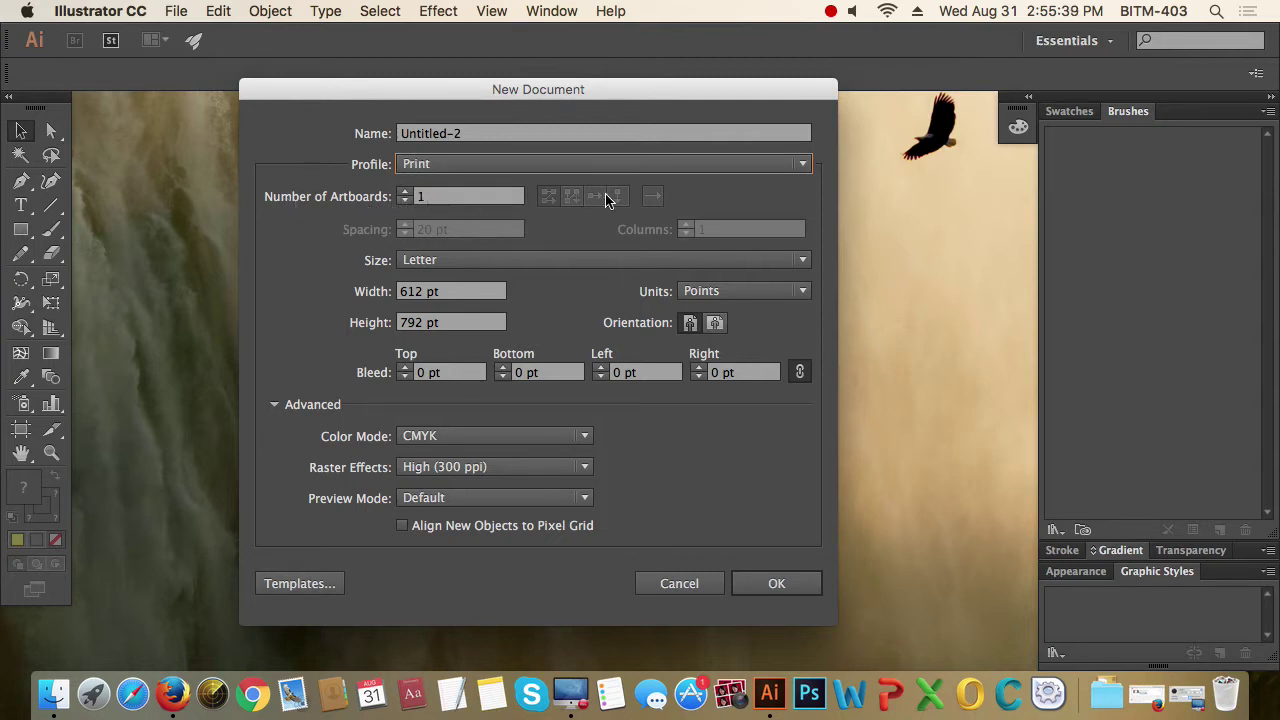
pyautogui.click(405, 193)
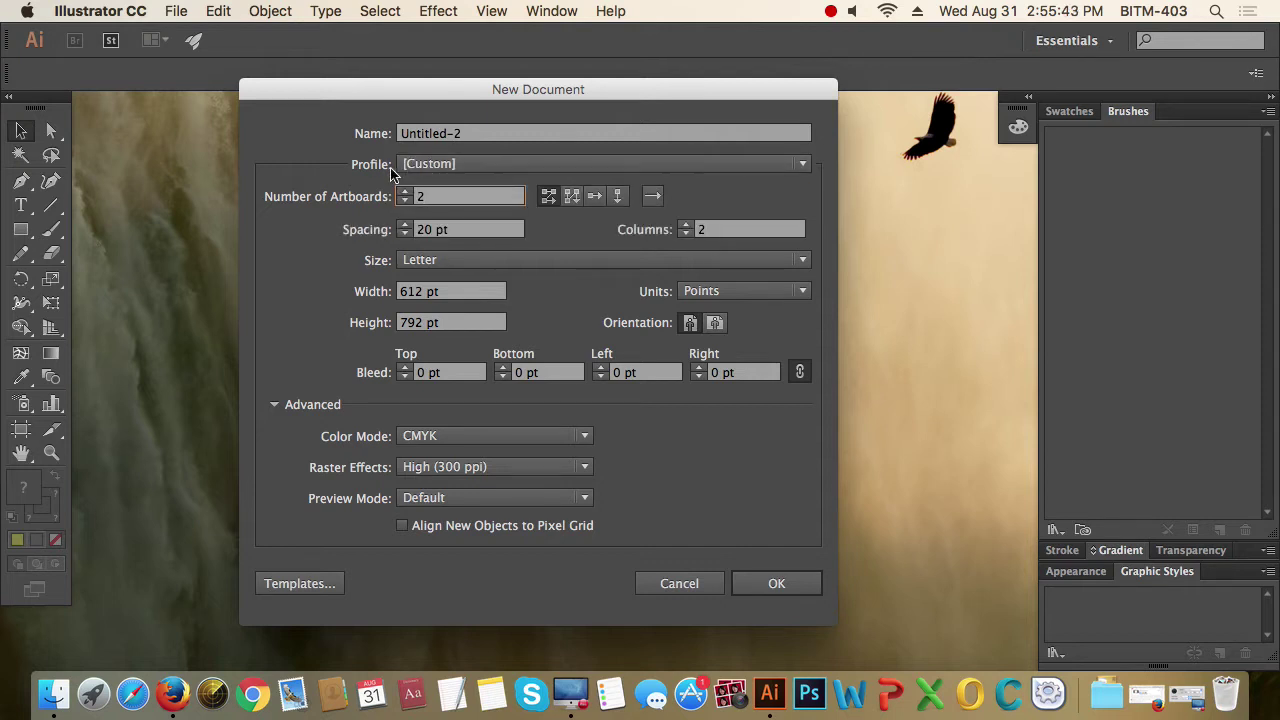
pyautogui.click(464, 168)
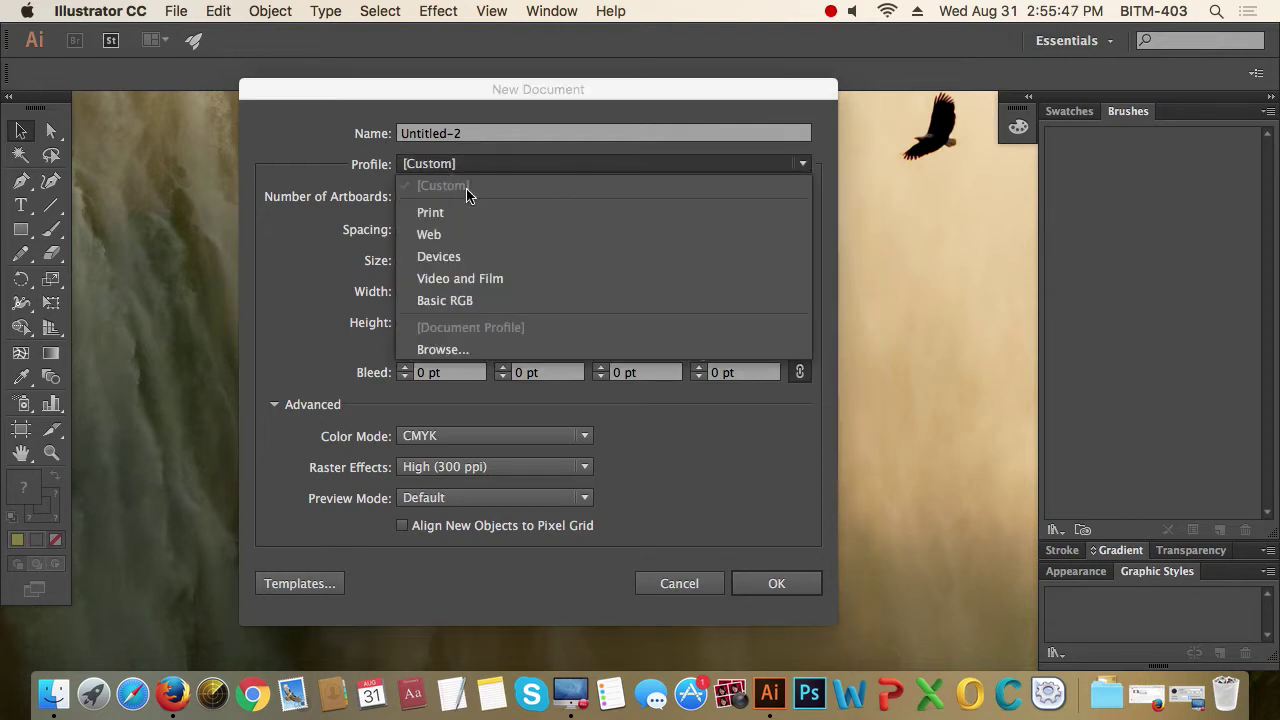
pyautogui.click(318, 168)
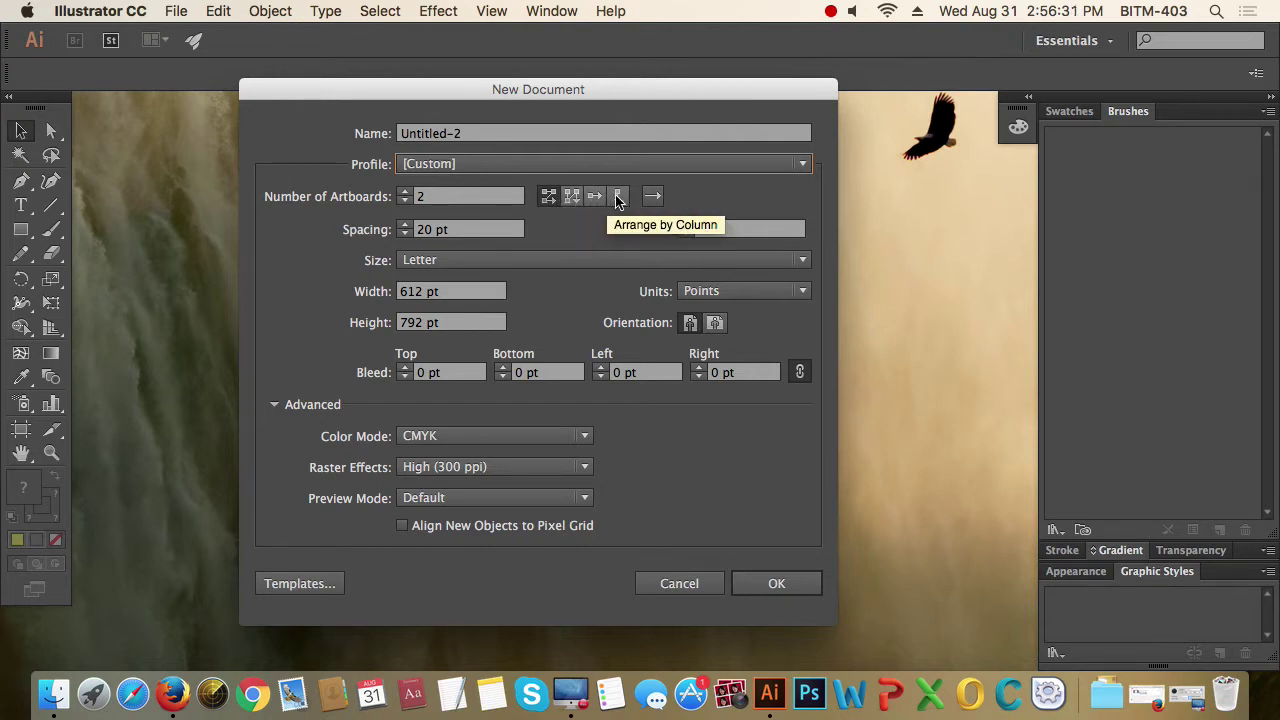
pyautogui.click(405, 201)
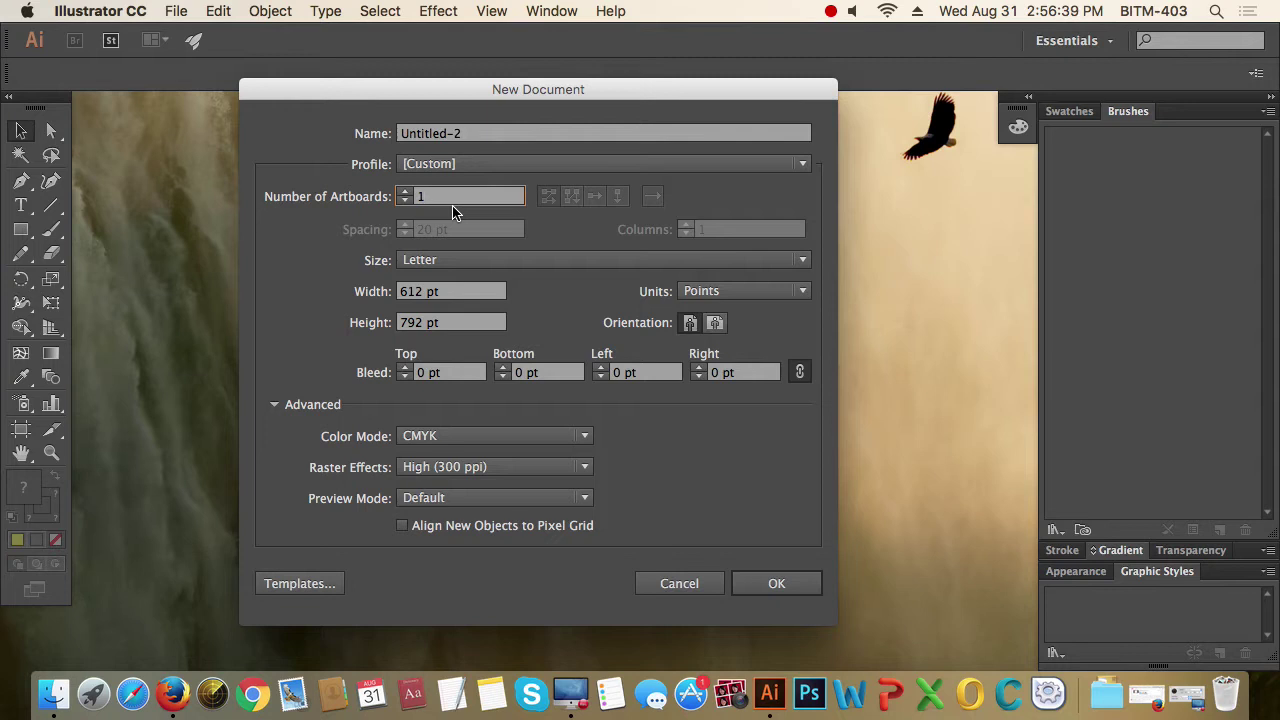
# Set the new document's page size to A4 and its units to Inches
pyautogui.click(444, 260)
pyautogui.click(464, 375)
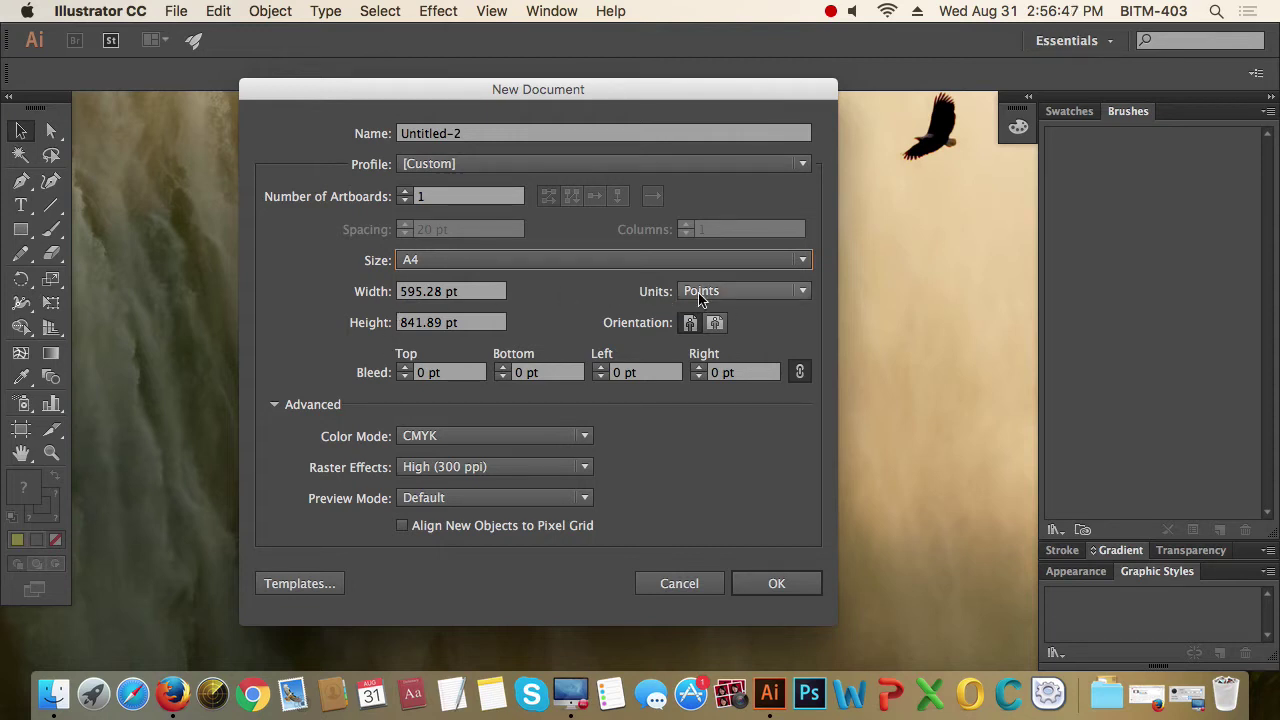
pyautogui.click(766, 293)
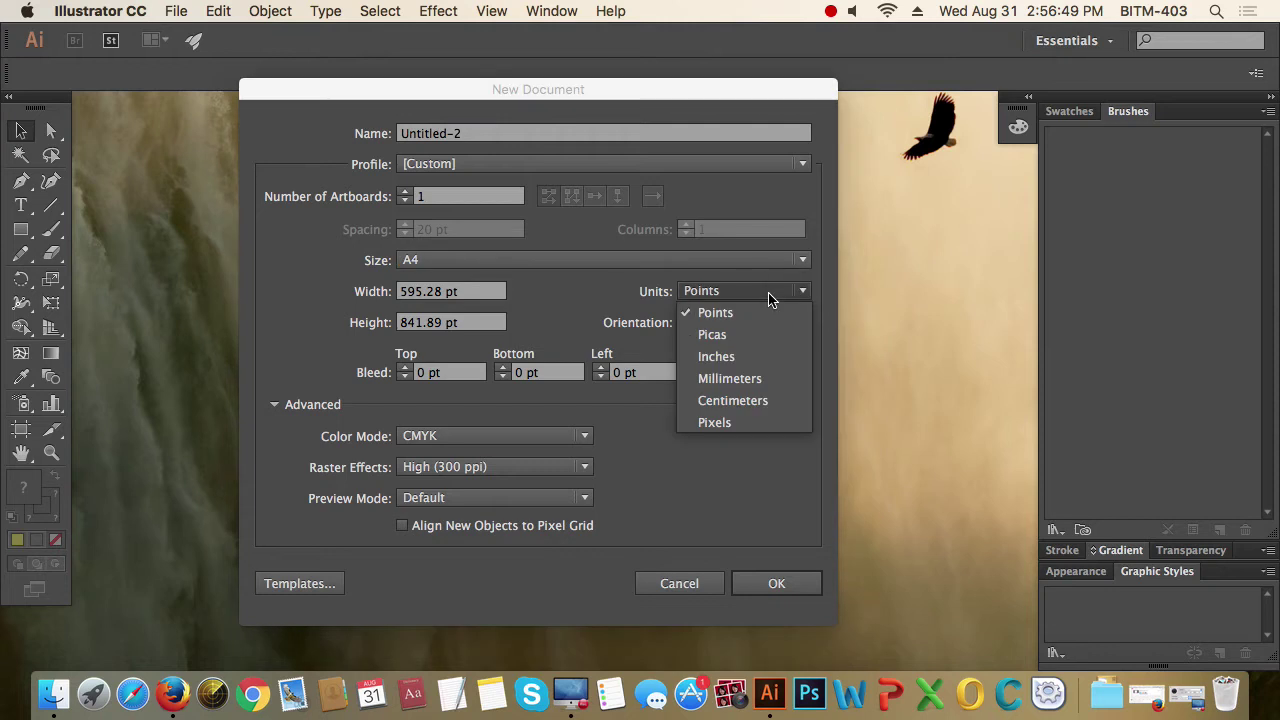
pyautogui.click(748, 358)
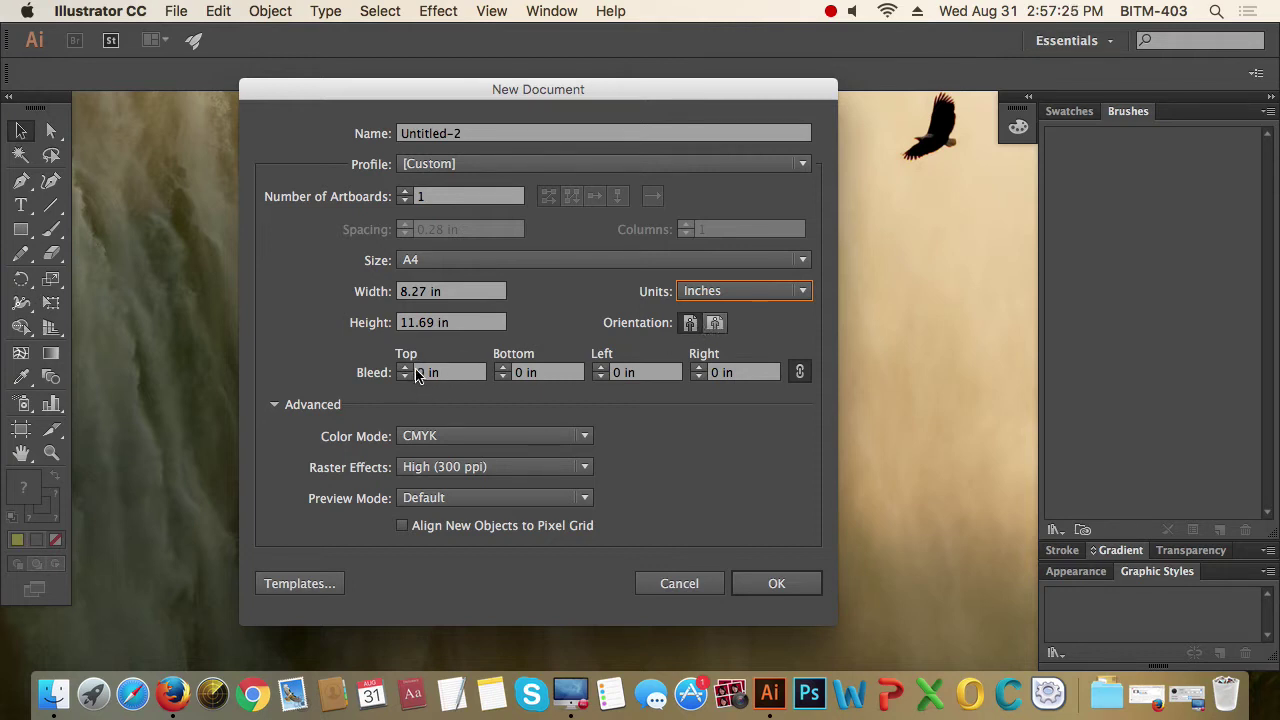
# Set the new document's bleed to 0.2 in on all four sides, with the bleed values linked
pyautogui.click(448, 372)
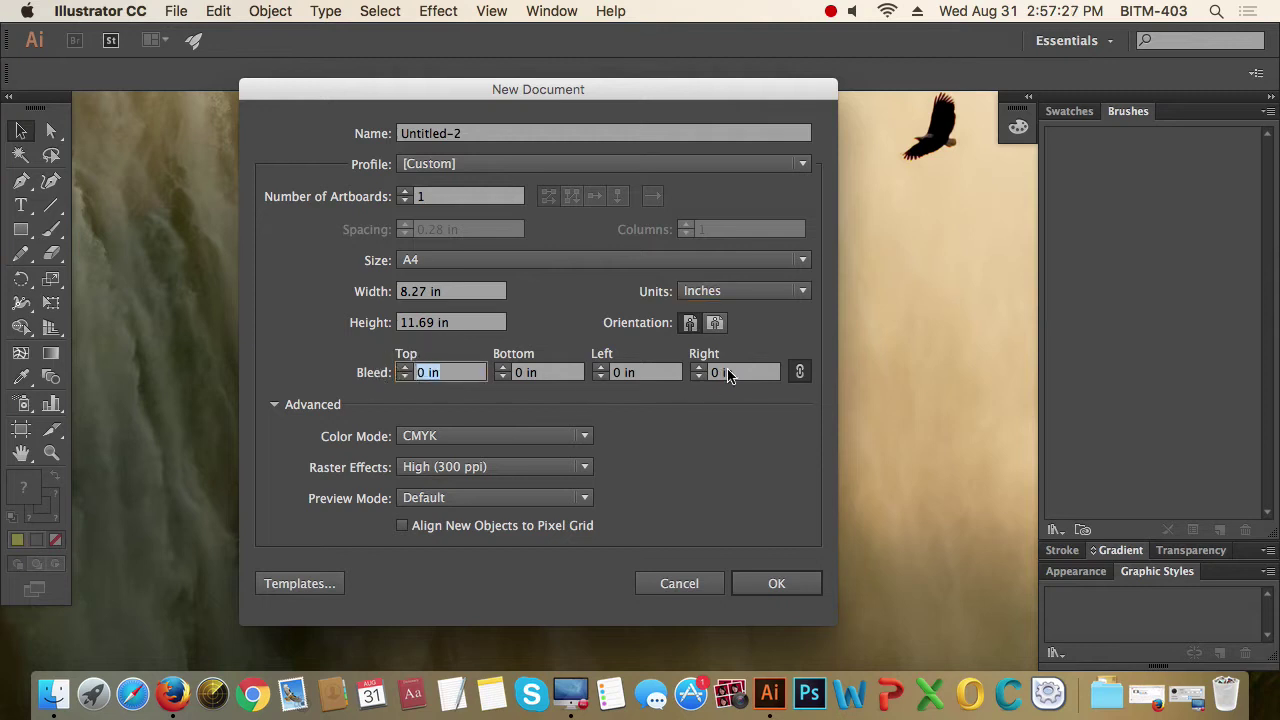
pyautogui.click(800, 374)
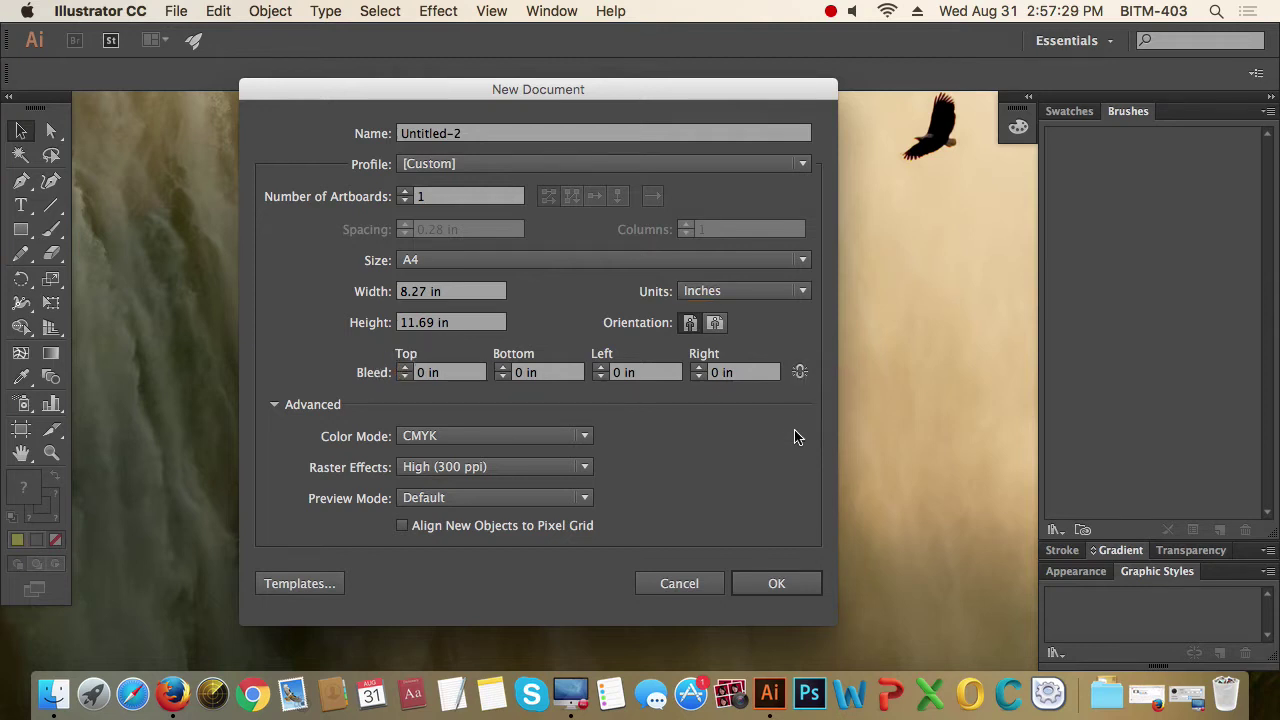
pyautogui.click(800, 373)
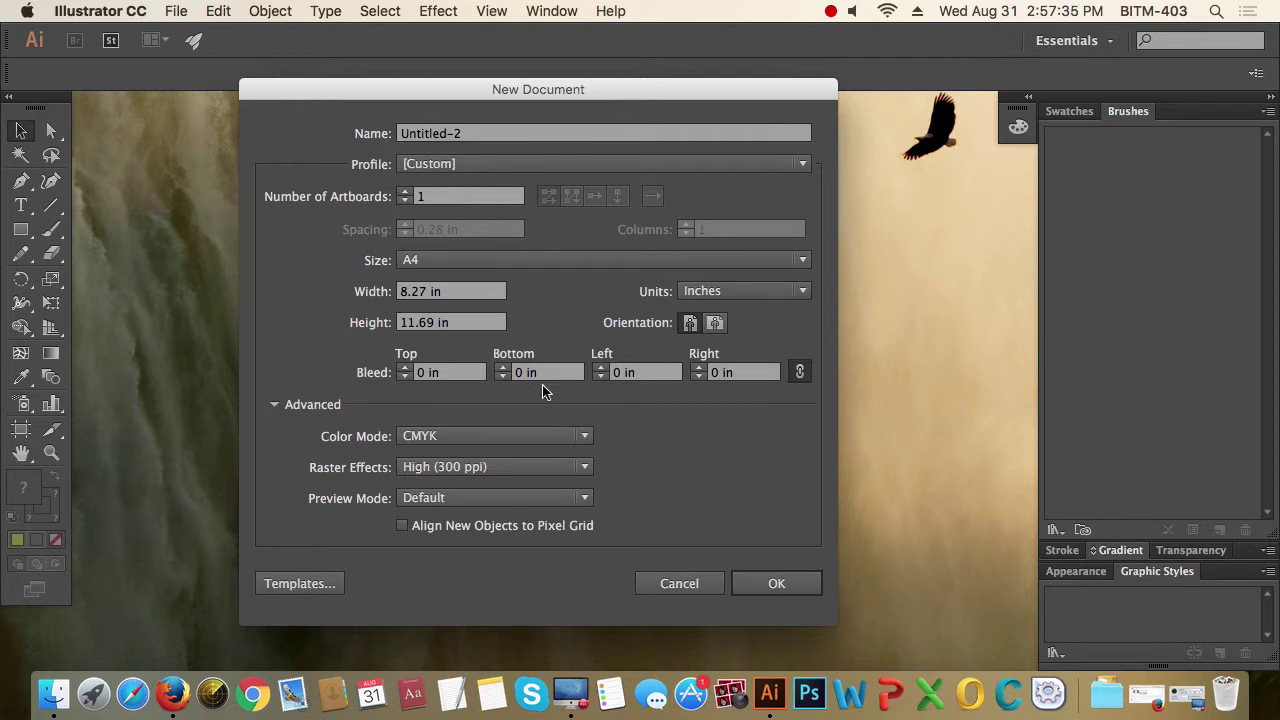
pyautogui.click(382, 372)
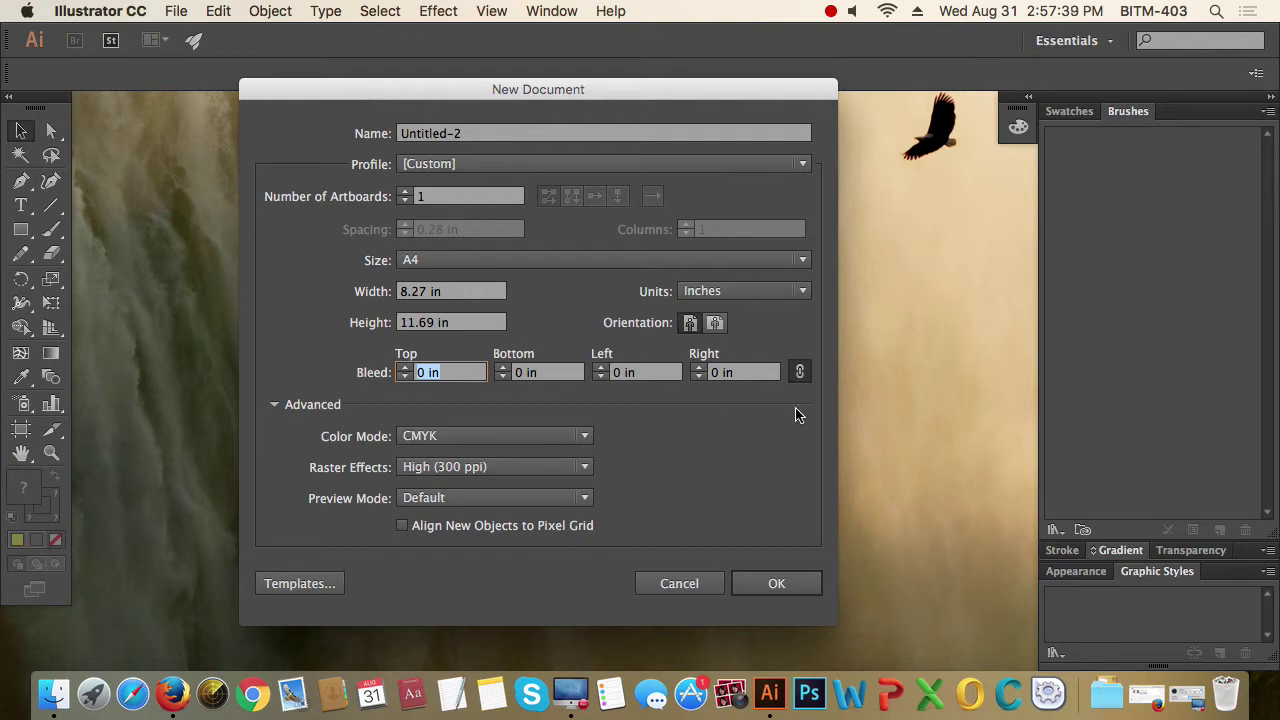
pyautogui.write('.2')
pyautogui.click(796, 377)
# Use CMYK as the new document's color mode and set its raster effects to Screen (72 ppi)
pyautogui.click(578, 438)
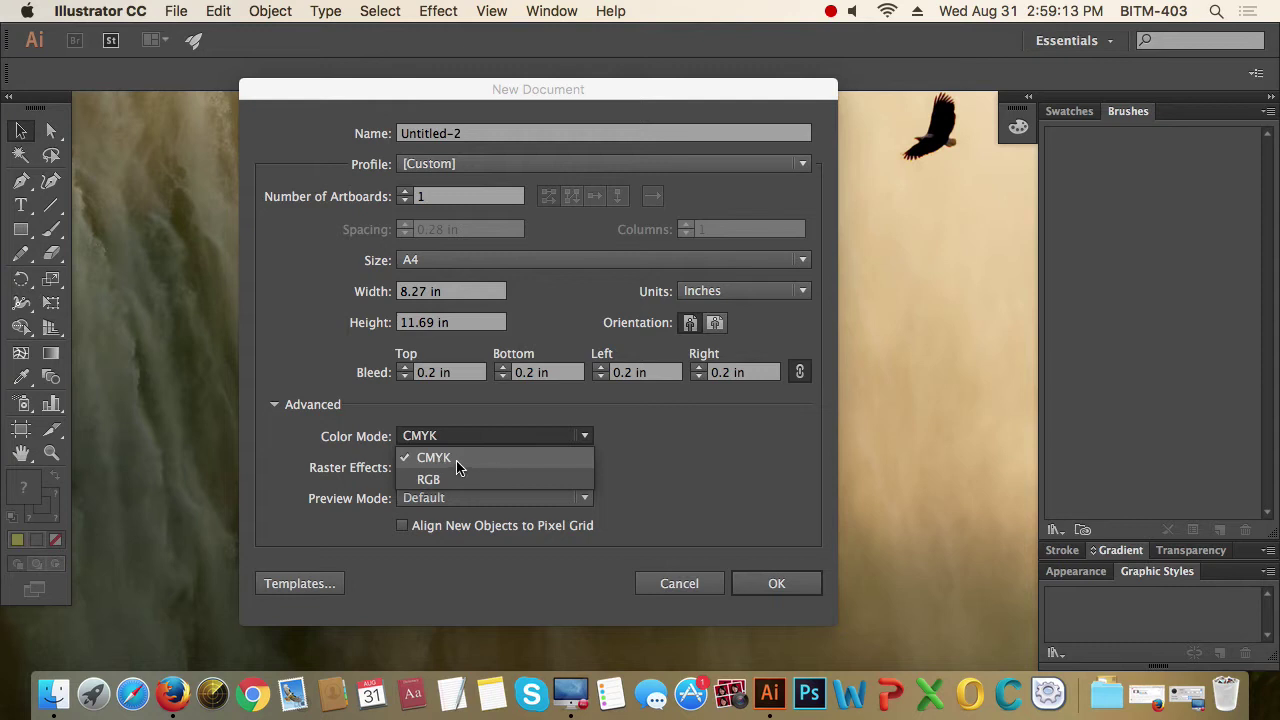
pyautogui.click(510, 460)
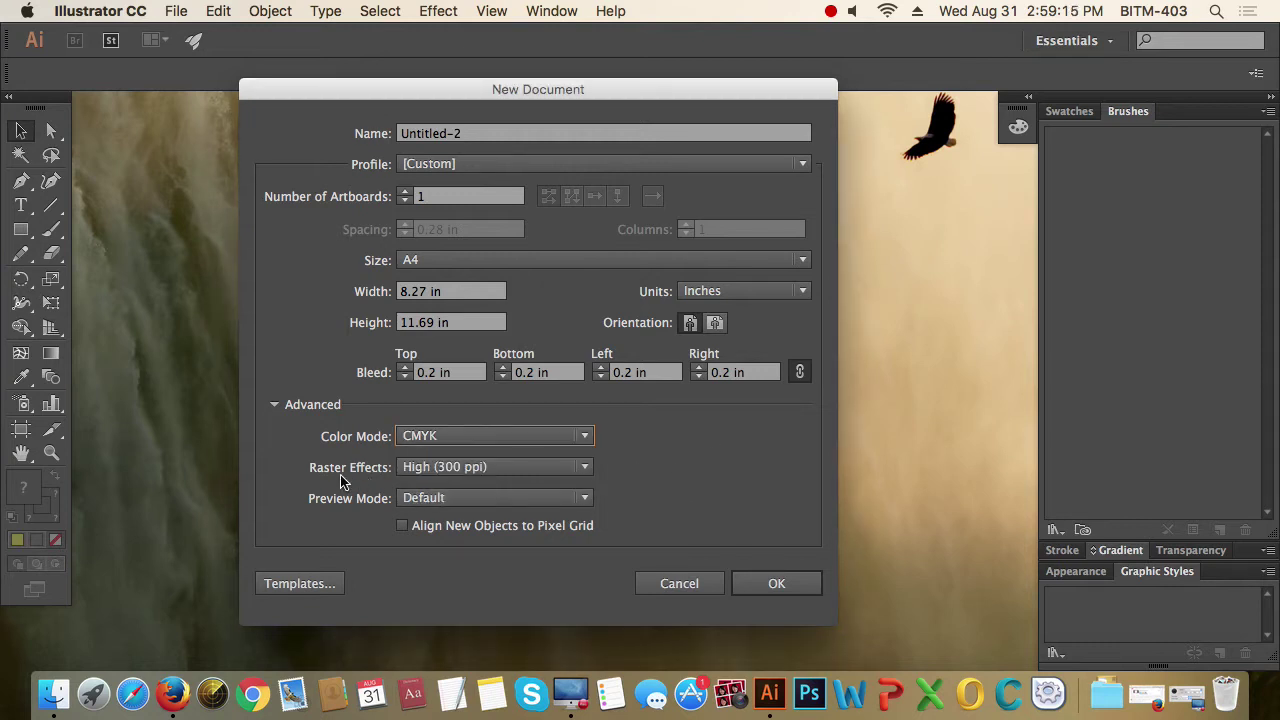
pyautogui.click(587, 468)
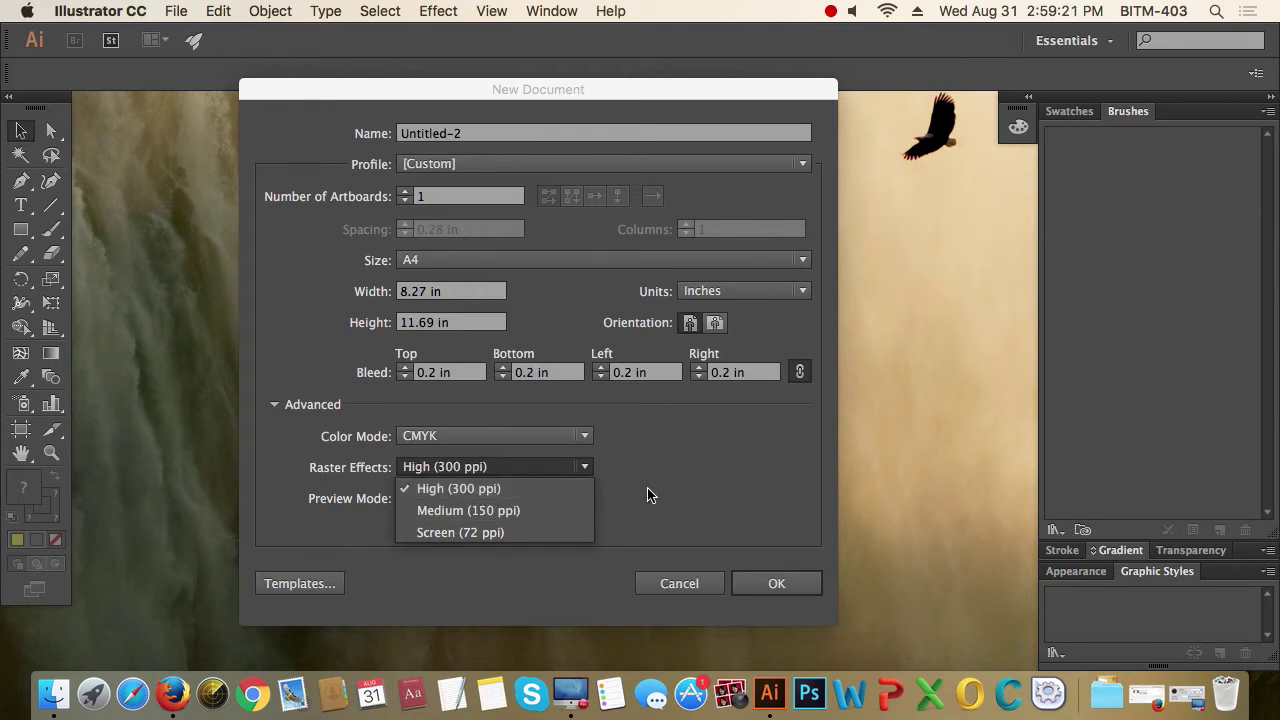
pyautogui.click(502, 535)
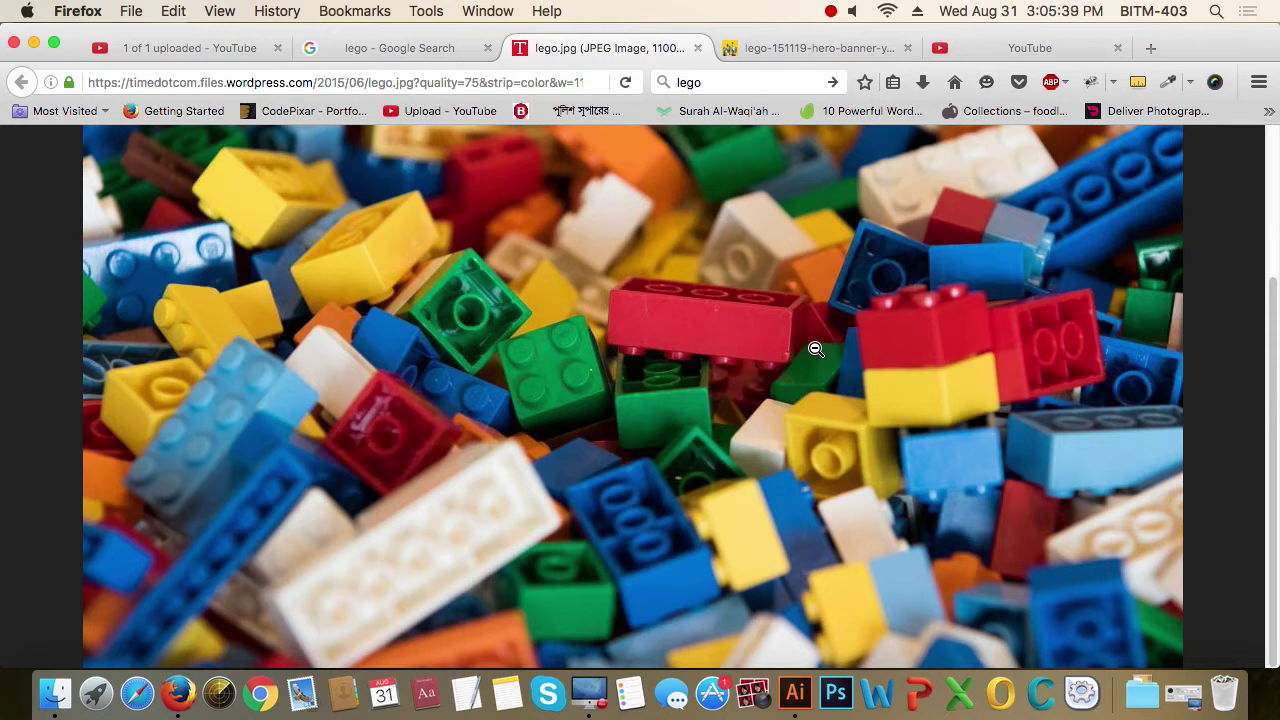
# Compare the photo of loose Lego bricks with the Lego figures banner image in the browser
pyautogui.click(809, 47)
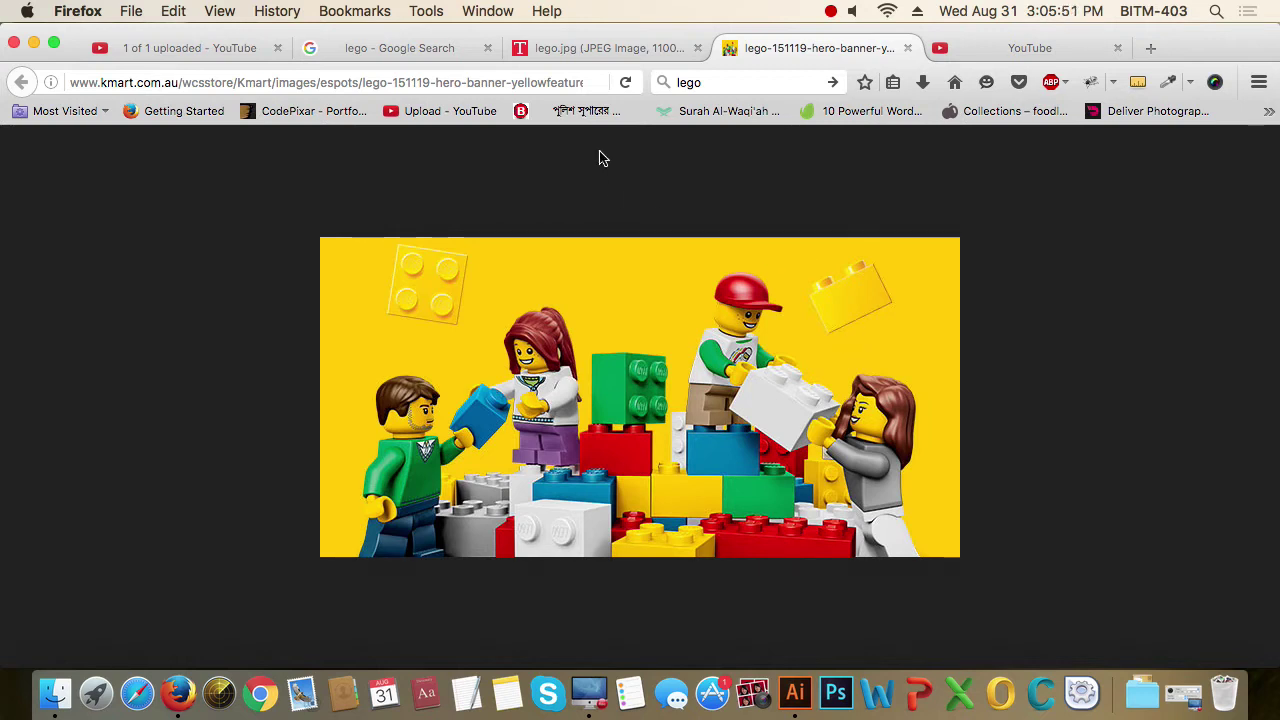
pyautogui.click(628, 52)
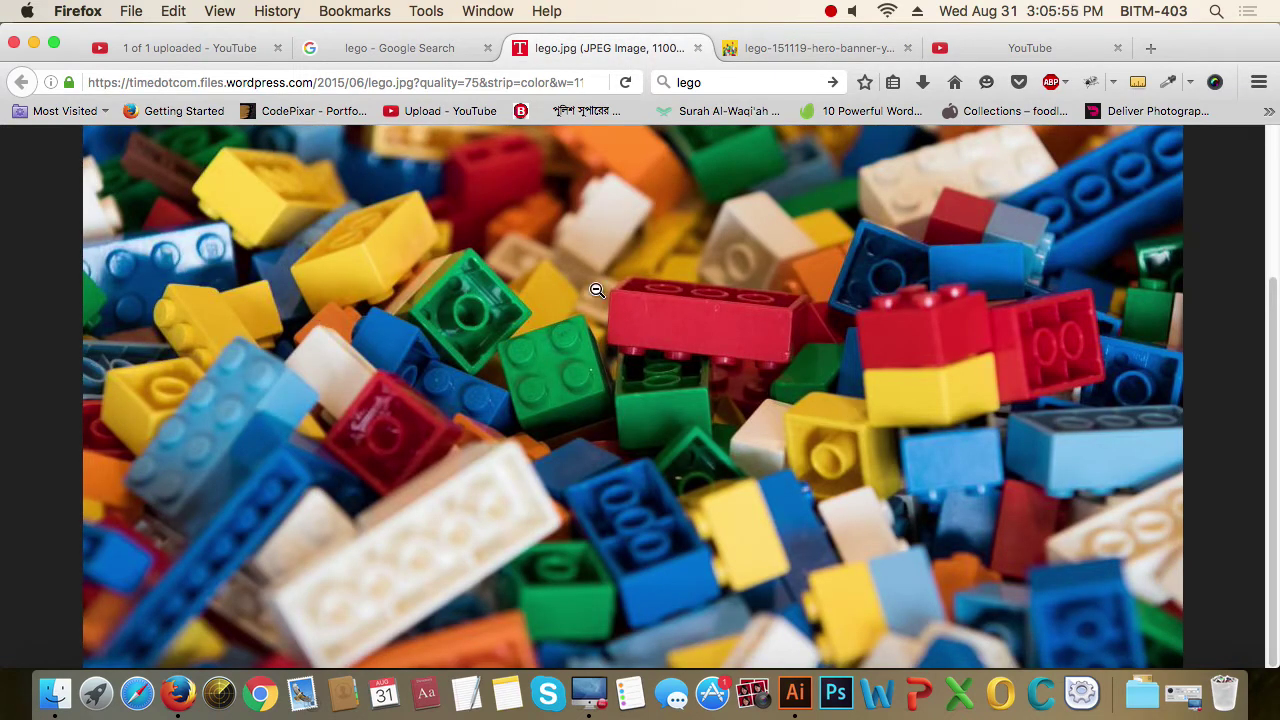
pyautogui.click(846, 50)
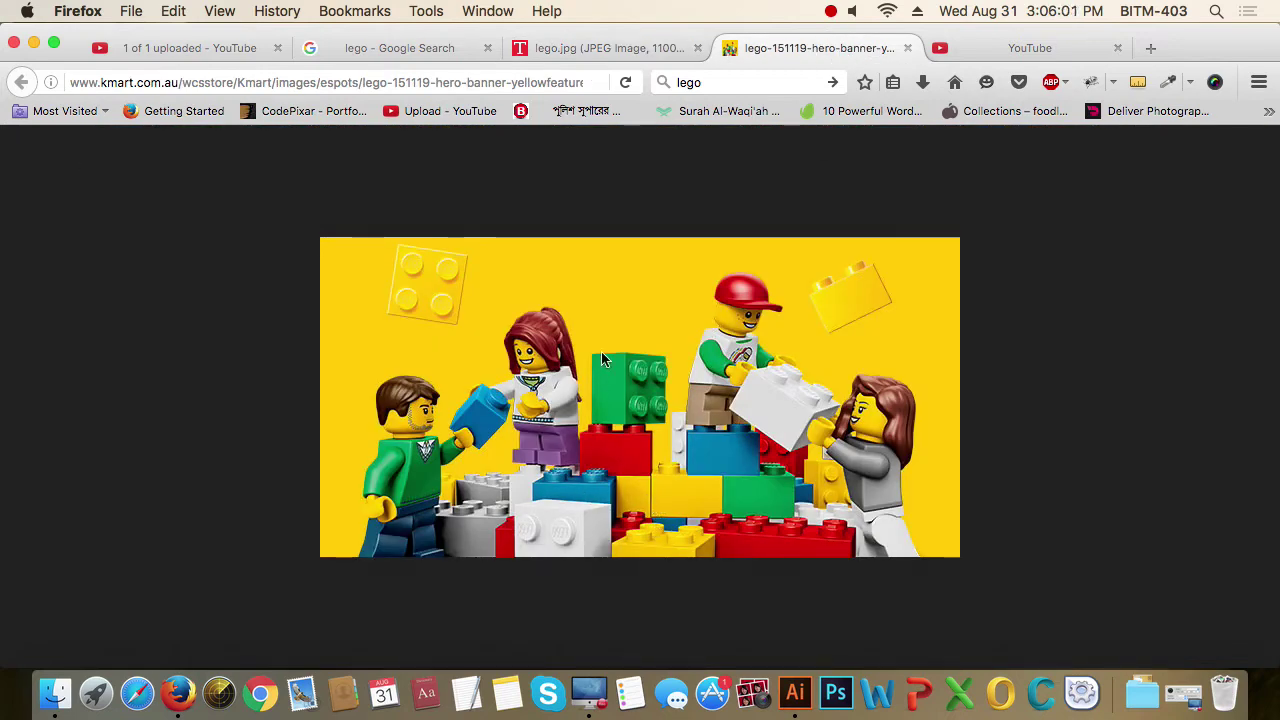
pyautogui.click(590, 50)
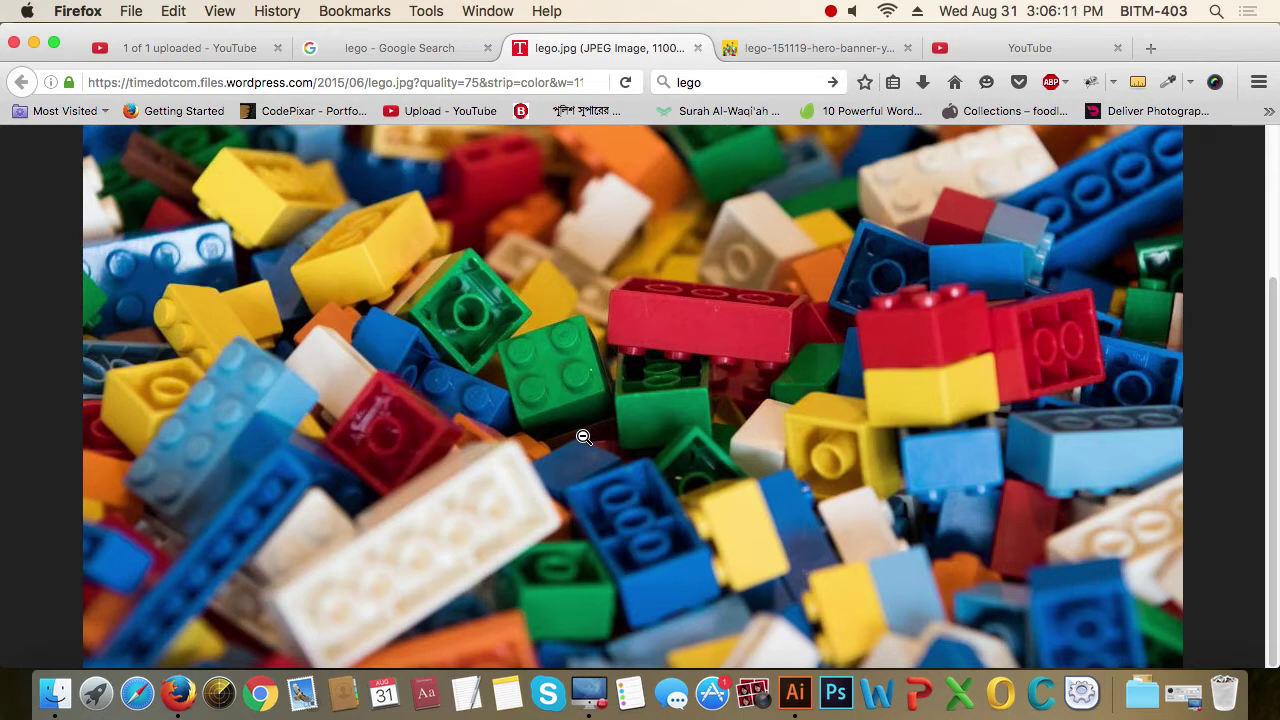
# Switch to Illustrator, draw a rectangle in the upper middle of the artboard and fill it with red
pyautogui.press('super+Tab')
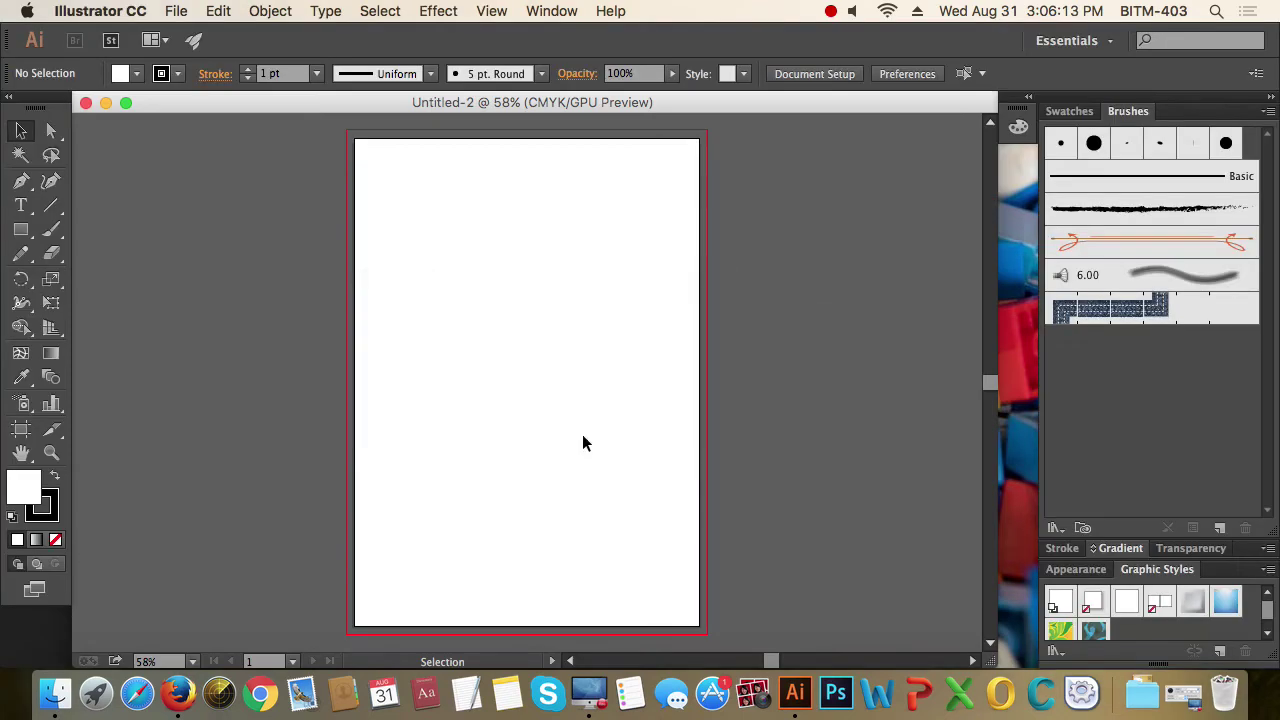
pyautogui.click(21, 229)
pyautogui.moveTo(541, 300); pyautogui.dragTo(612, 359)
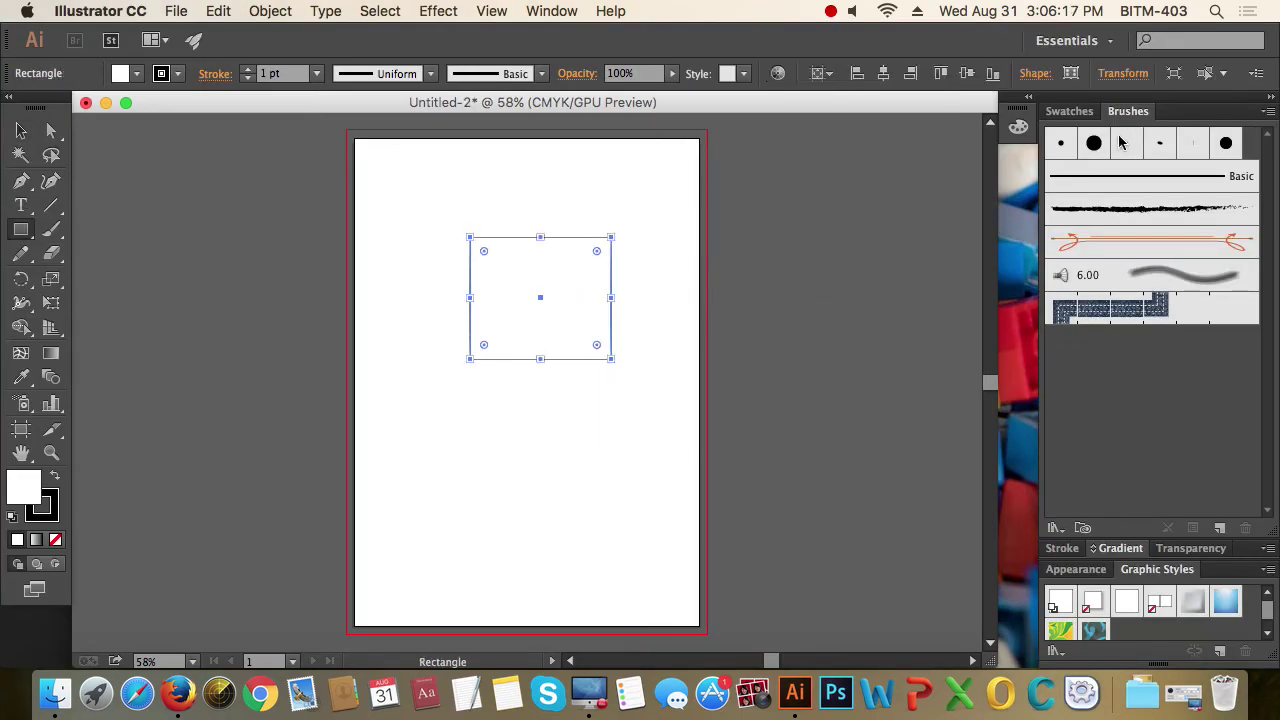
pyautogui.click(1076, 116)
pyautogui.click(1107, 168)
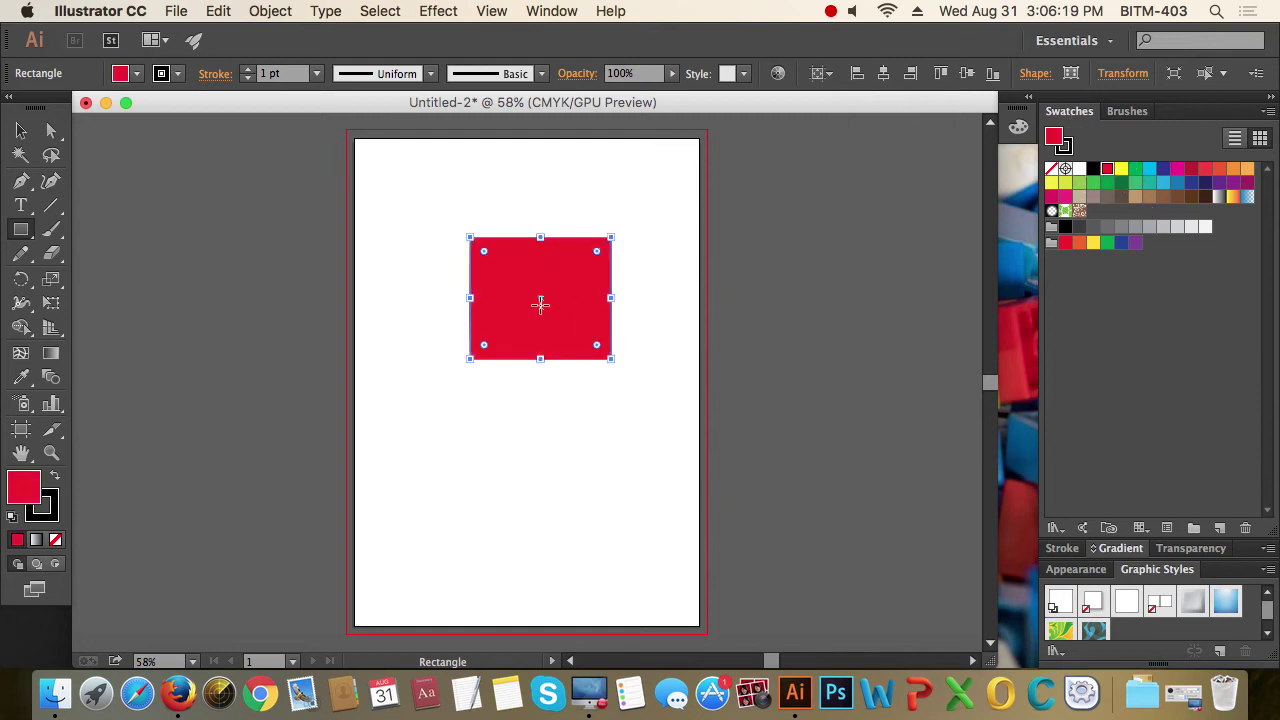
# Draw a smaller yellow-filled rectangle over the red one, and move it to overlap the red rectangle's lower-left corner
pyautogui.moveTo(631, 350); pyautogui.dragTo(672, 372)
pyautogui.click(1121, 168)
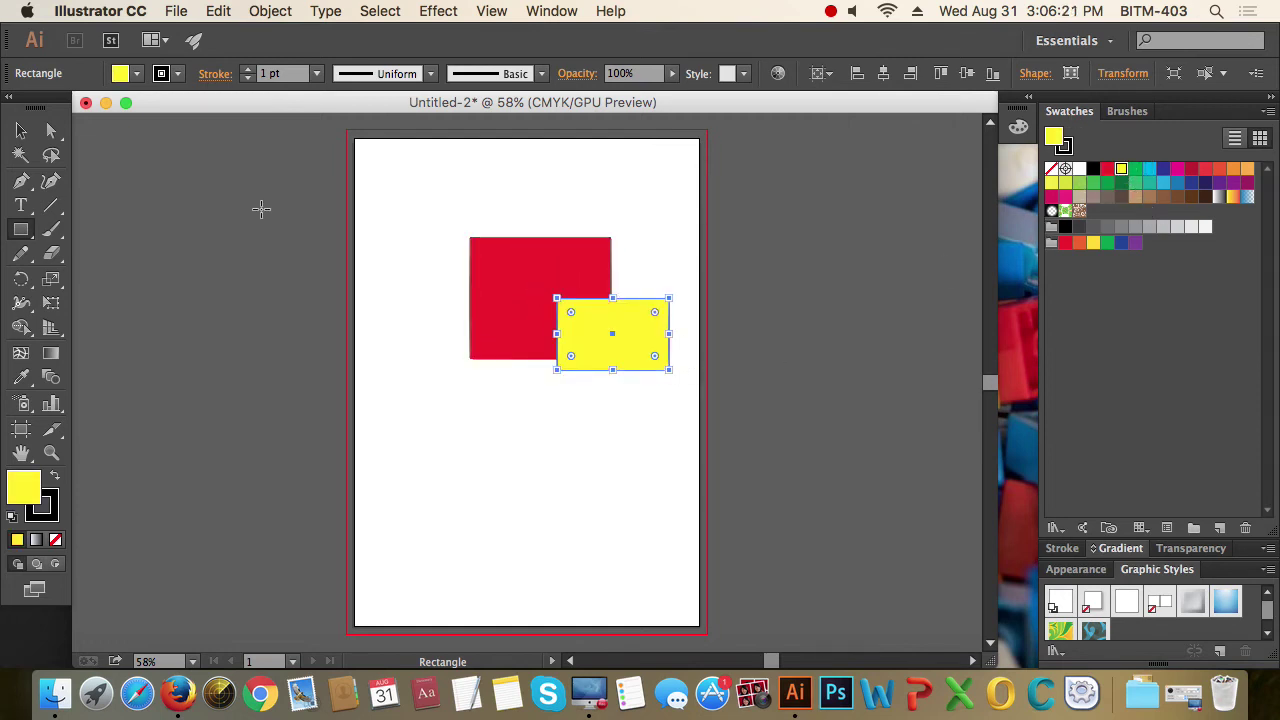
pyautogui.click(20, 130)
pyautogui.click(100, 230)
pyautogui.moveTo(609, 363); pyautogui.dragTo(523, 372)
pyautogui.click(566, 417)
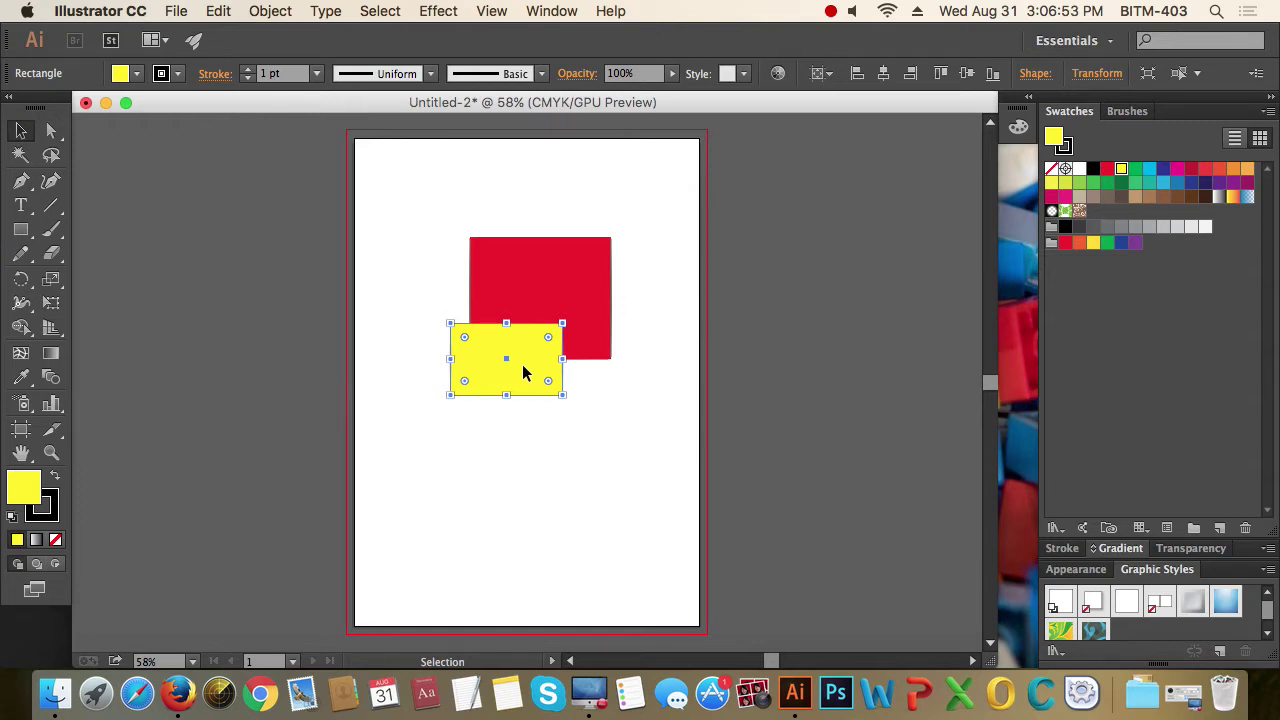
pyautogui.press('super')
# Undock the Graphic Styles, Gradient and Transparency panels from the panel dock and close all three
pyautogui.moveTo(1157, 569); pyautogui.dragTo(865, 392)
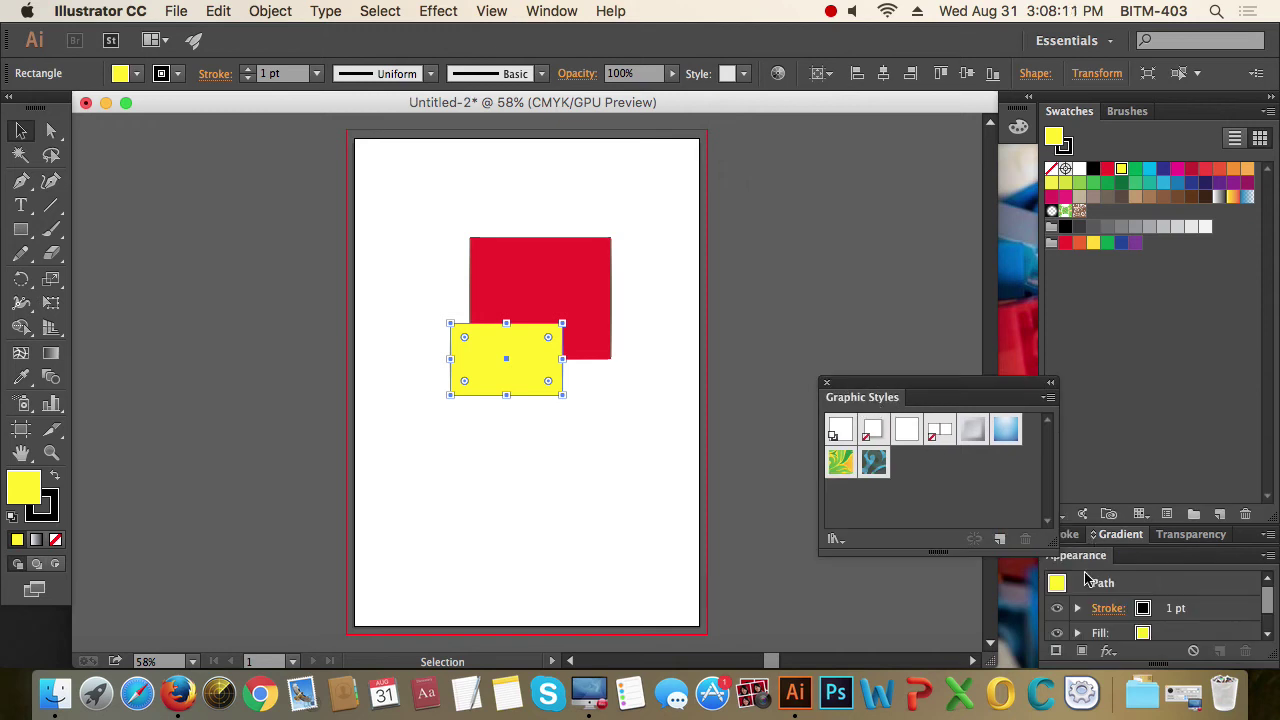
pyautogui.moveTo(1120, 534); pyautogui.dragTo(716, 275)
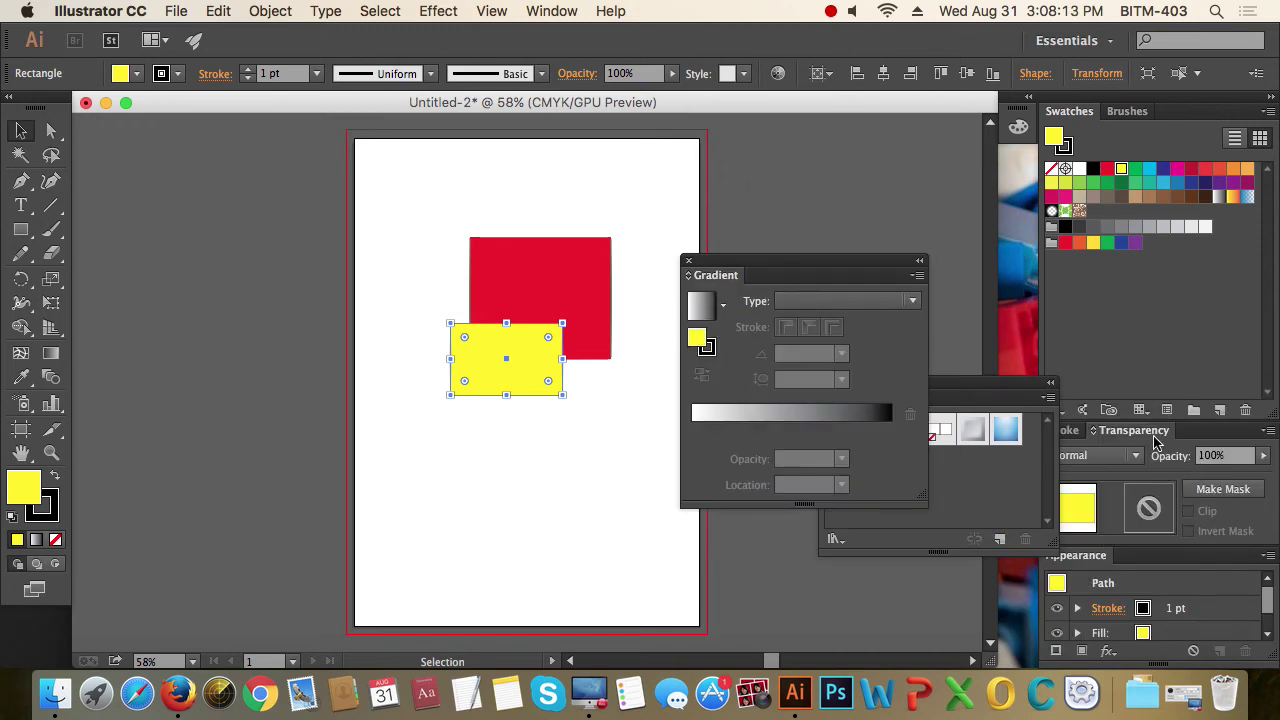
pyautogui.moveTo(1090, 430); pyautogui.dragTo(752, 325)
pyautogui.moveTo(980, 391); pyautogui.dragTo(623, 334)
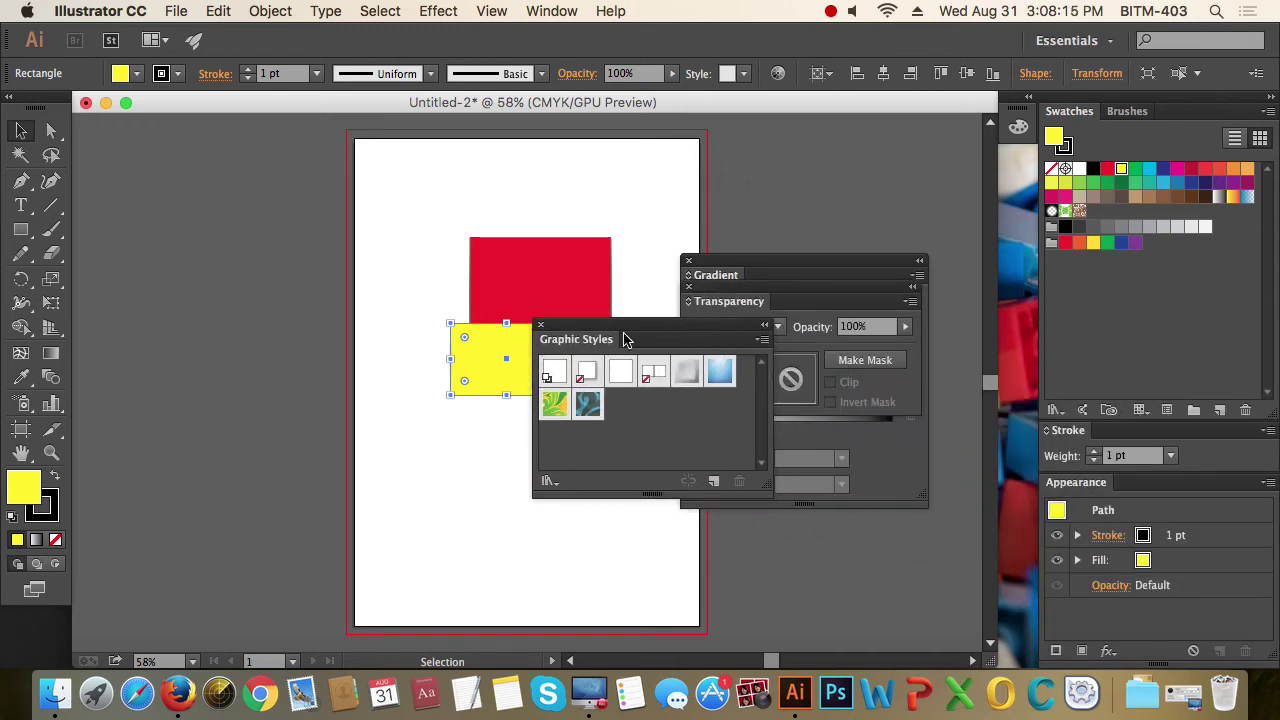
pyautogui.click(541, 325)
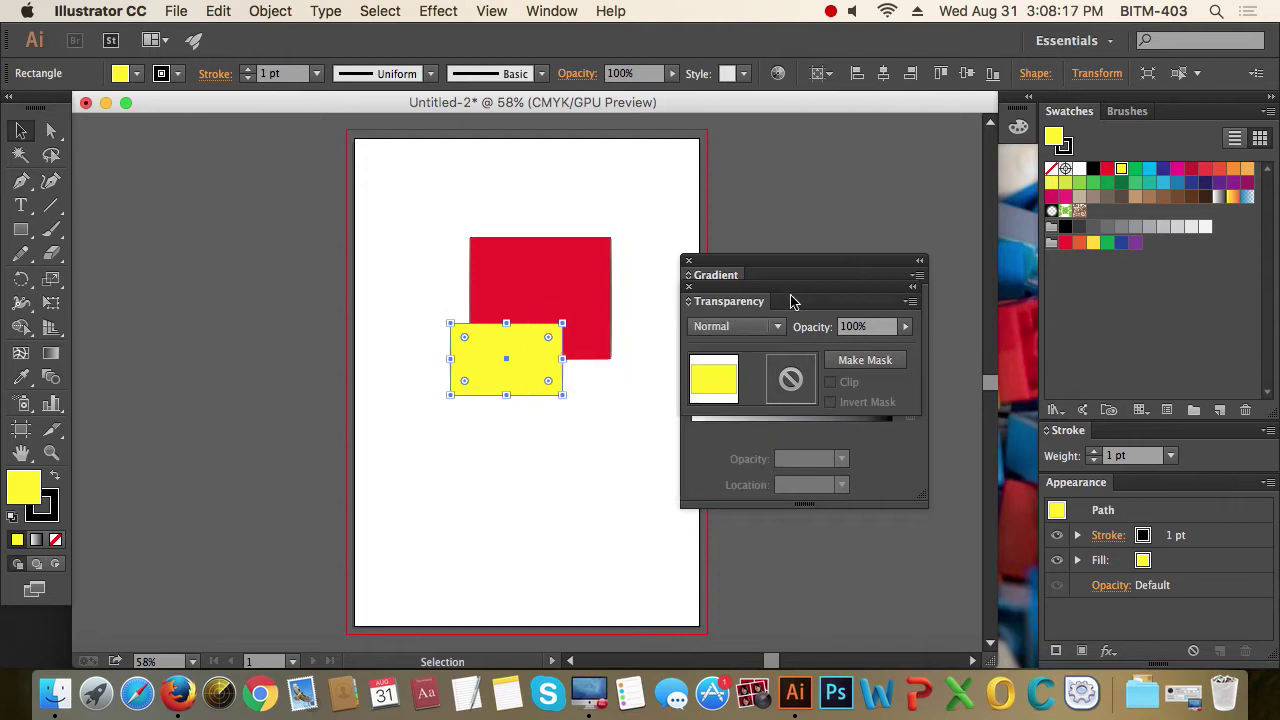
pyautogui.moveTo(791, 297); pyautogui.dragTo(547, 295)
pyautogui.click(428, 290)
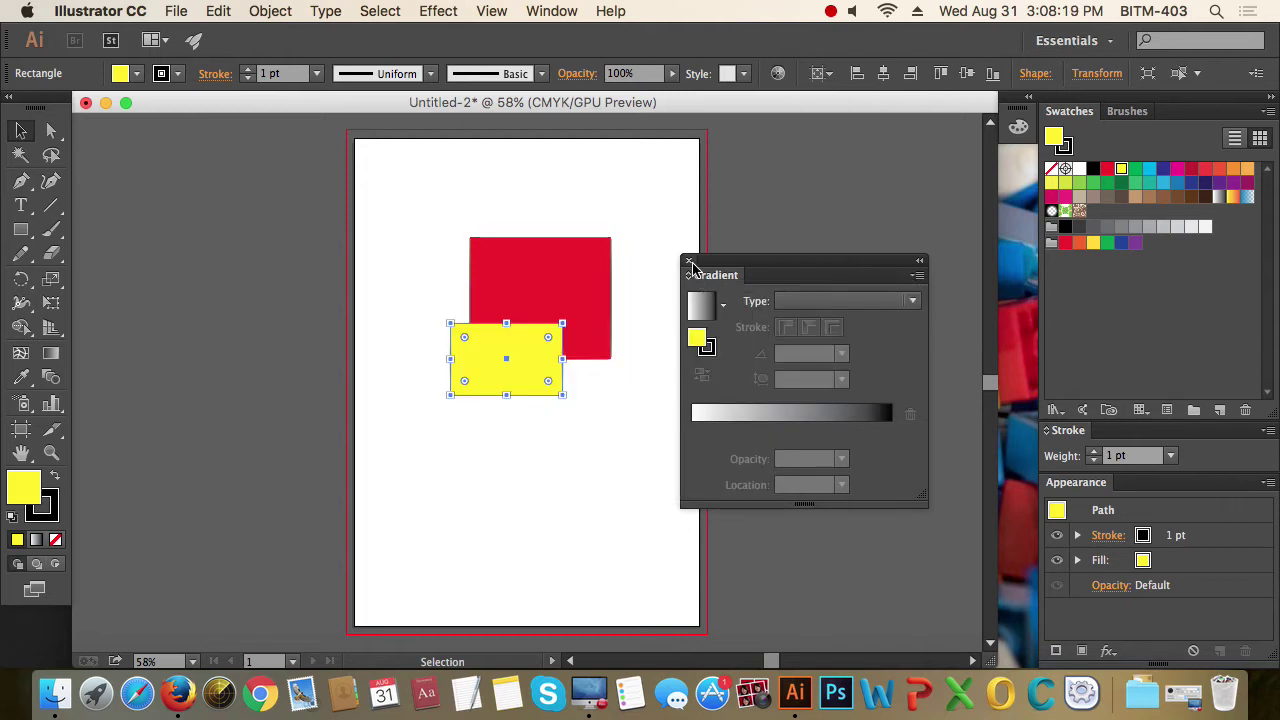
pyautogui.click(688, 260)
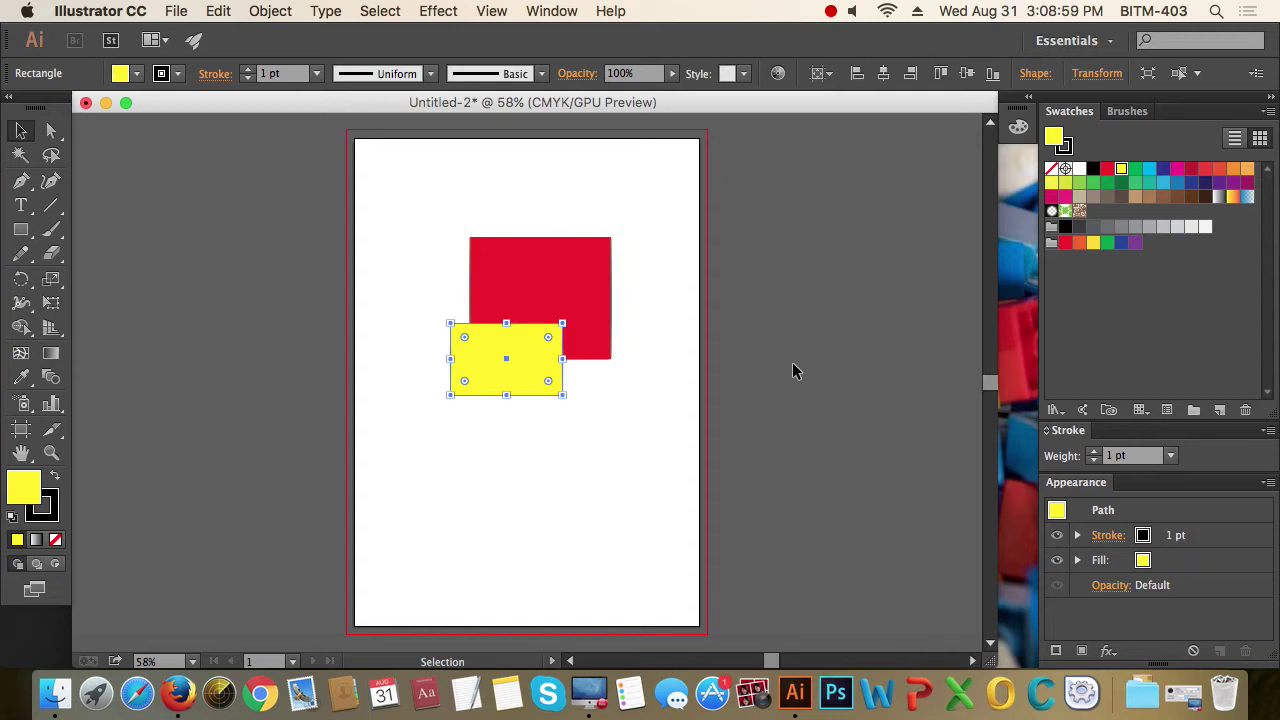
pyautogui.click(1110, 41)
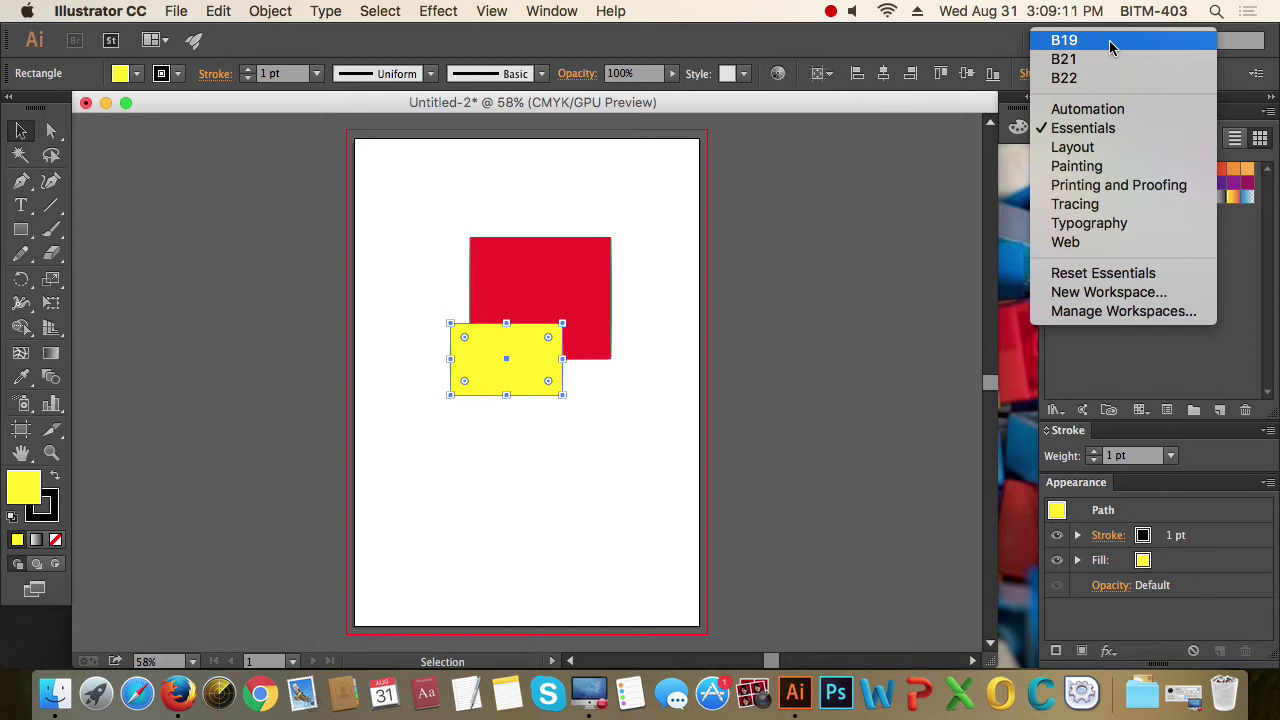
pyautogui.press('Escape')
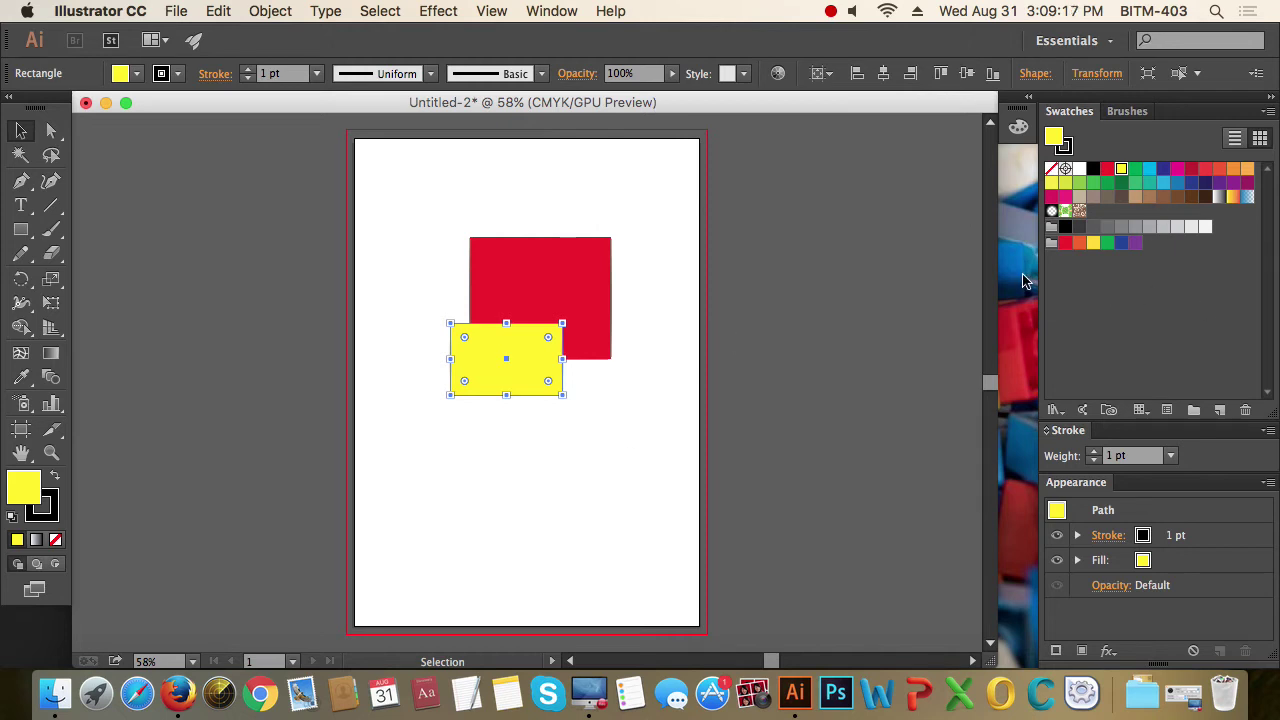
# Save the current panel arrangement as a new workspace named B20
pyautogui.click(549, 11)
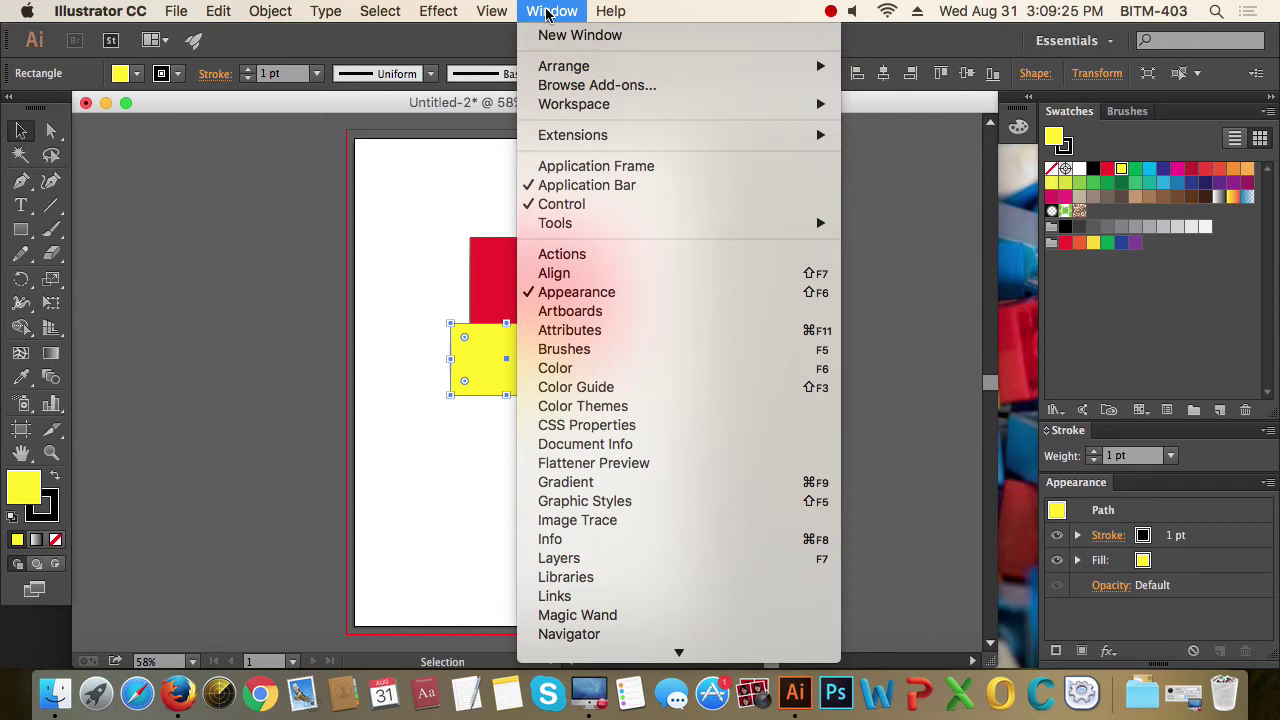
pyautogui.moveTo(622, 113)
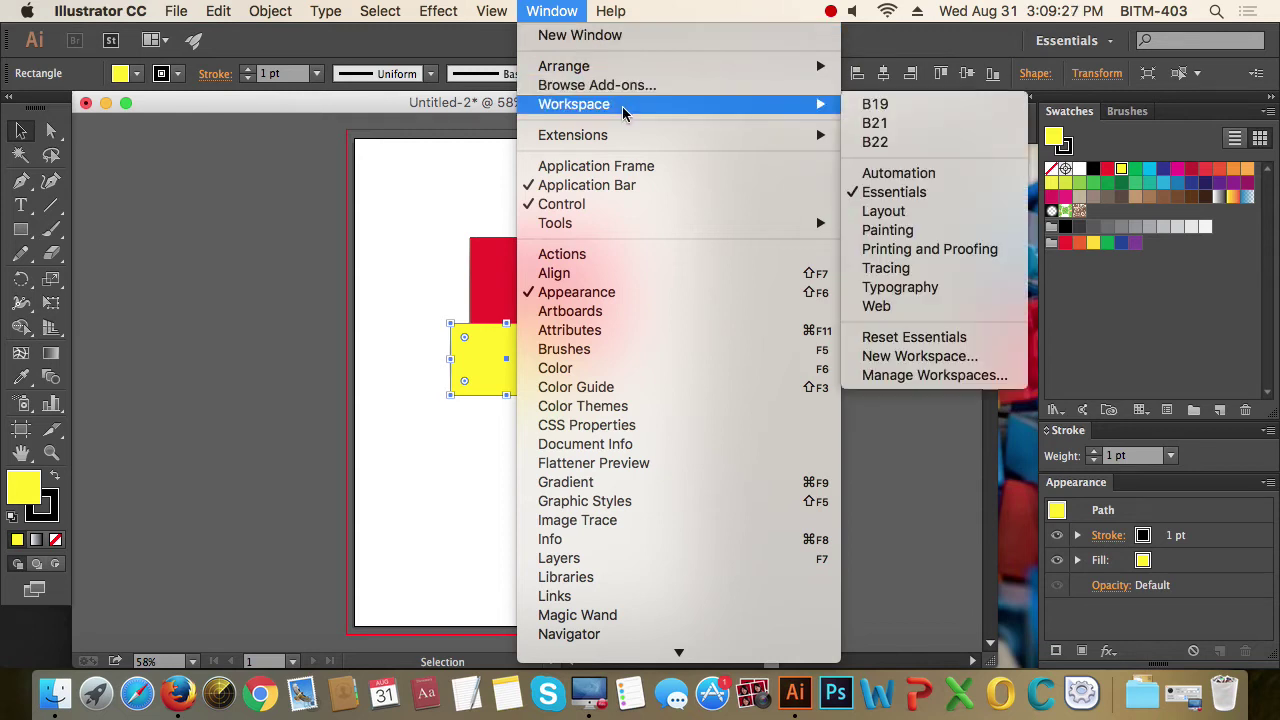
pyautogui.click(929, 358)
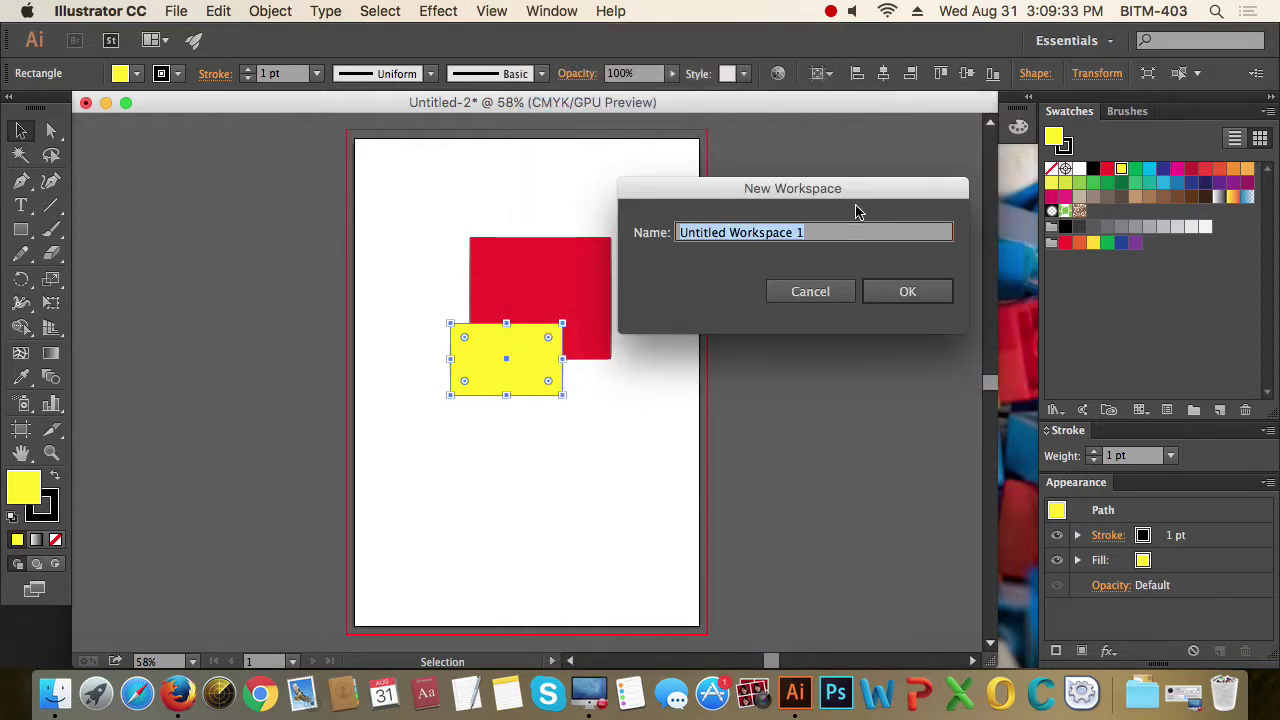
pyautogui.write('B20')
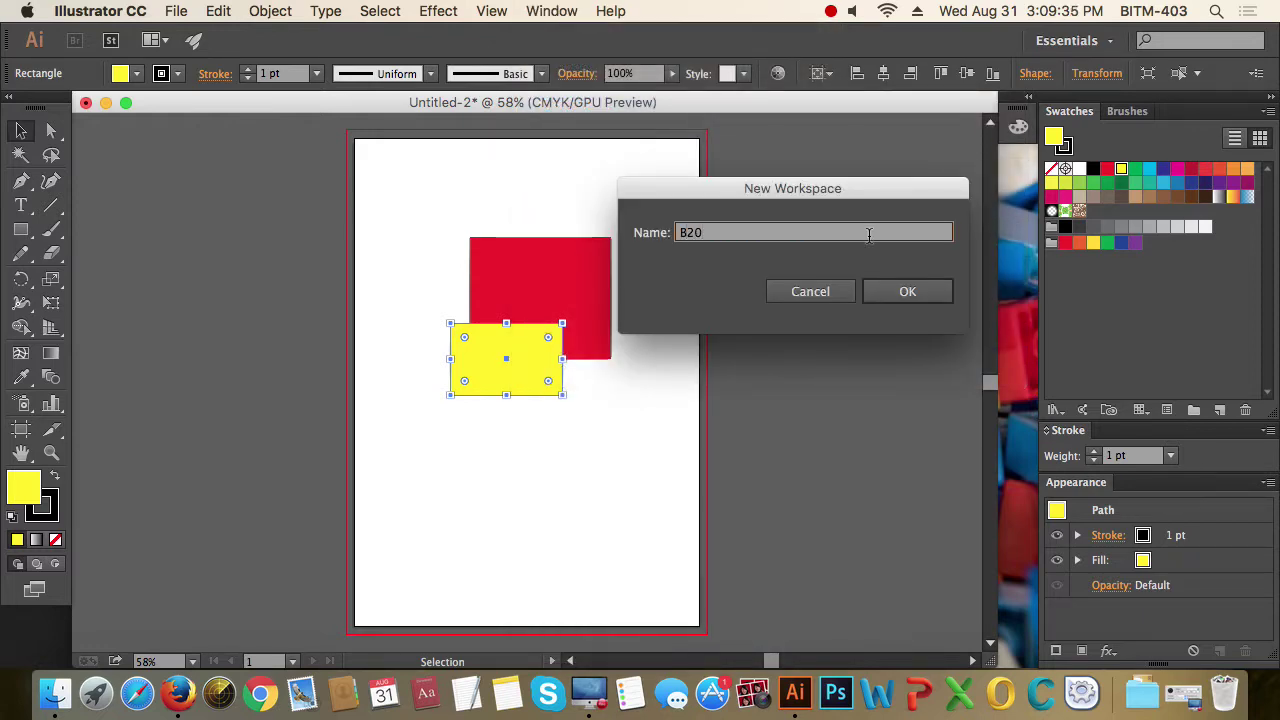
pyautogui.click(920, 294)
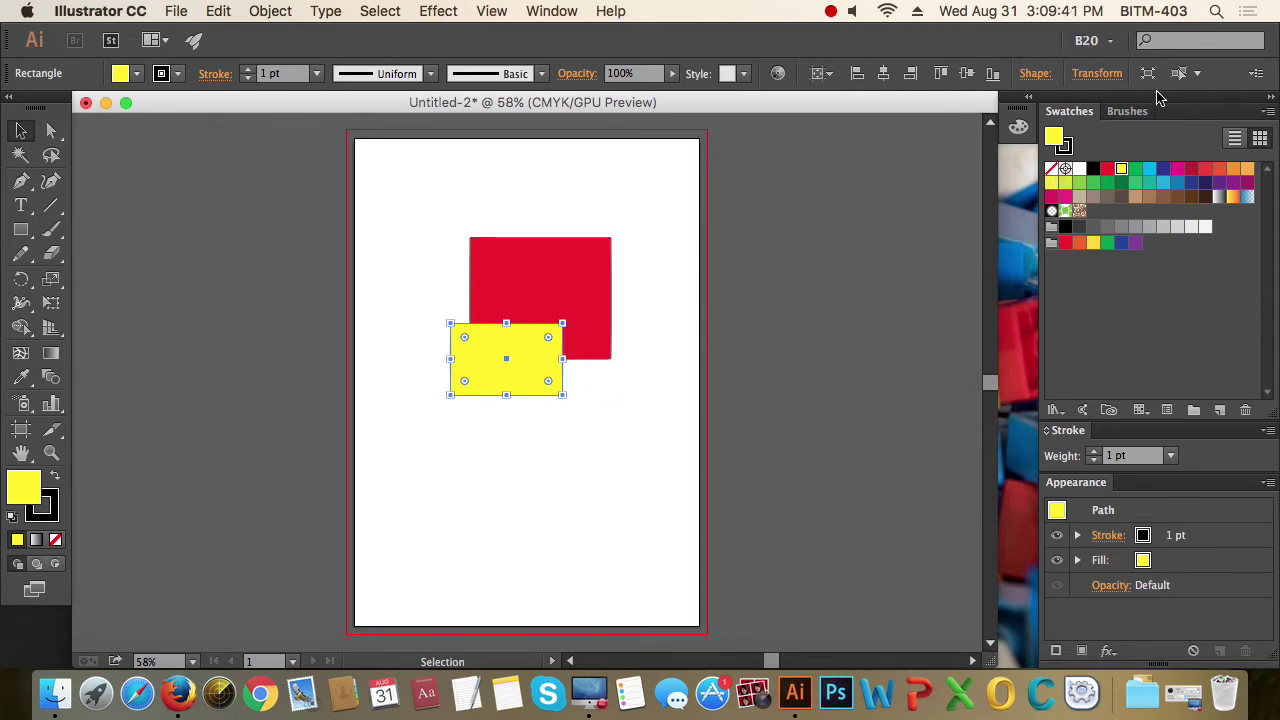
# Undock and close the Swatches panel, and reset the B20 workspace
pyautogui.moveTo(1078, 118); pyautogui.dragTo(588, 185)
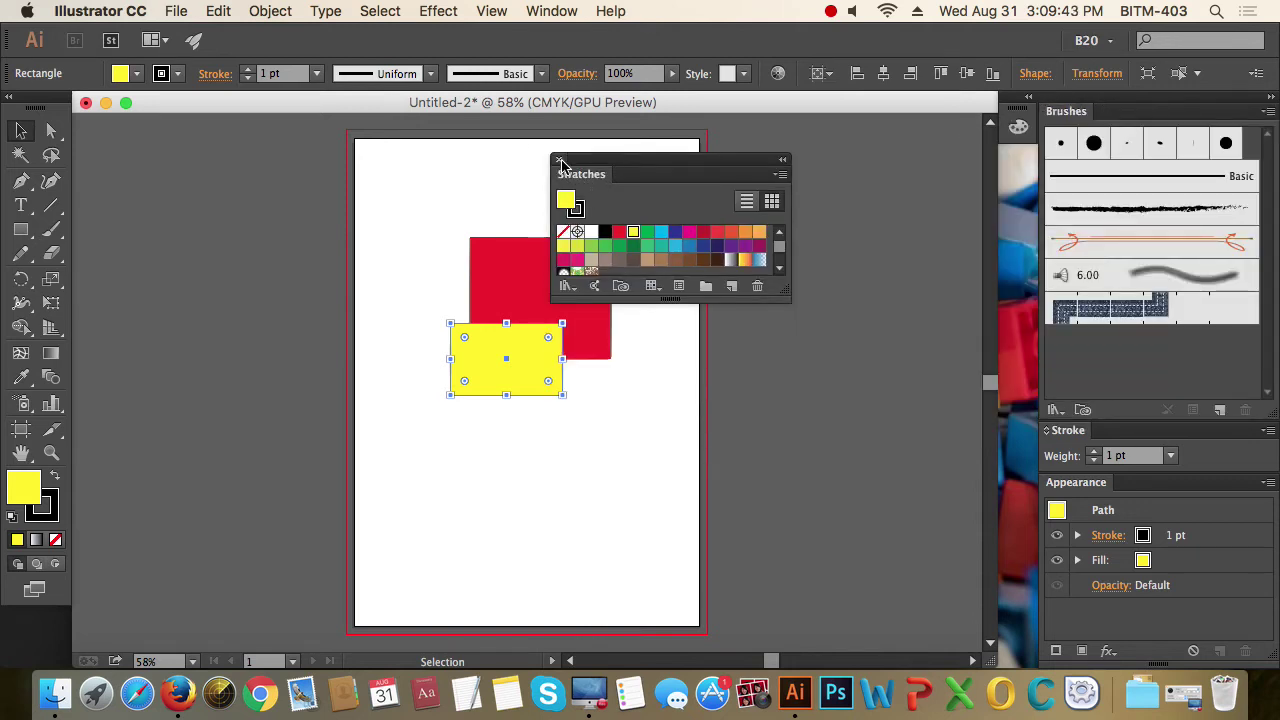
pyautogui.click(561, 166)
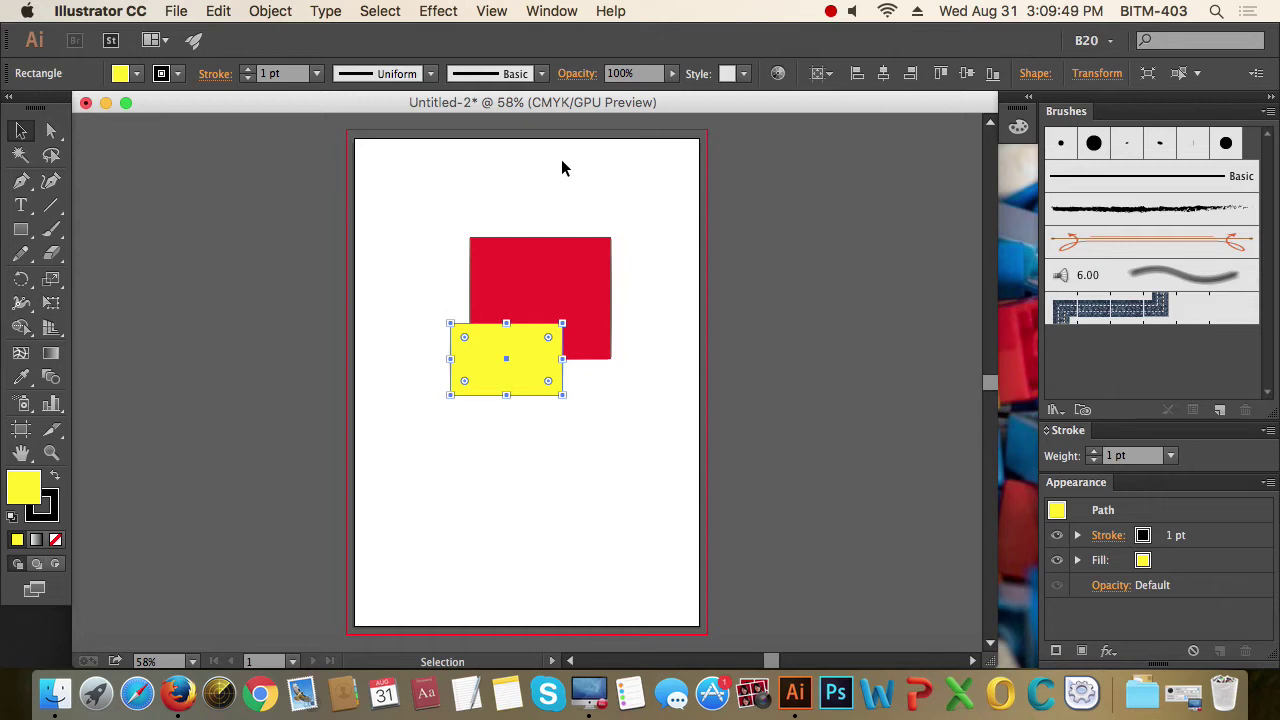
pyautogui.click(1095, 40)
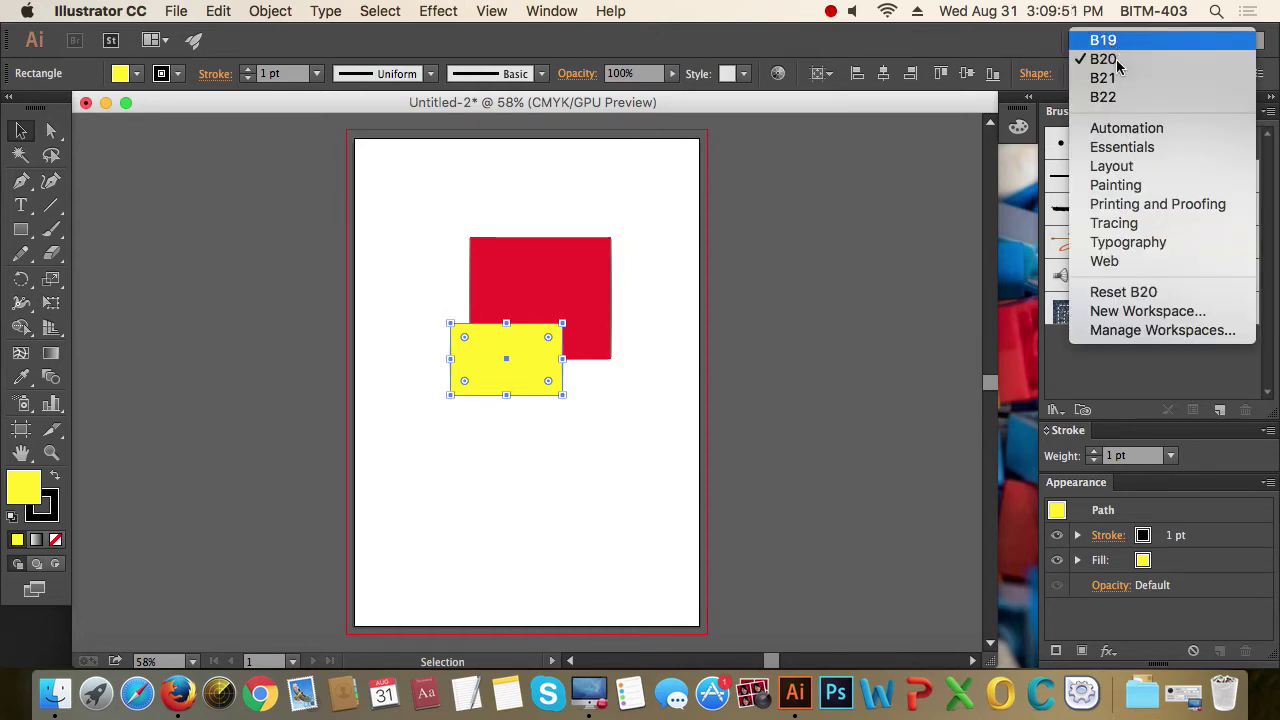
pyautogui.click(1137, 295)
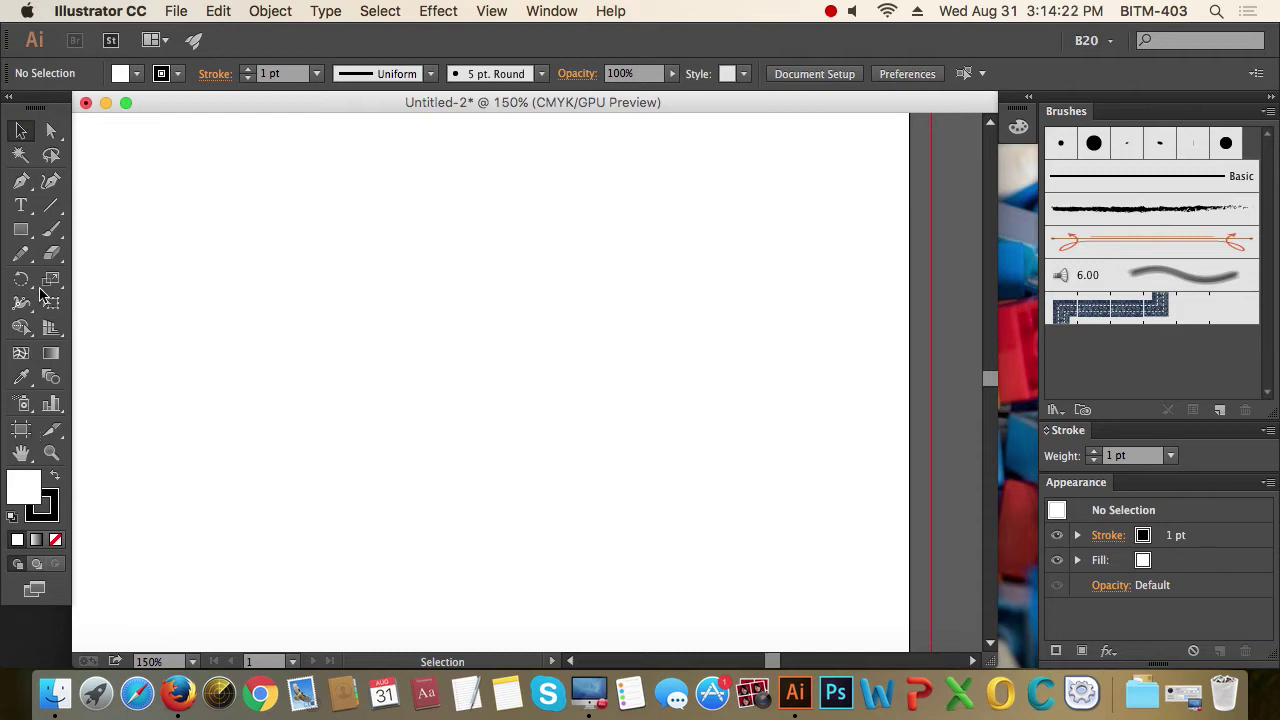
# Tear off the Rectangle tool group as a floating panel and place it over the artboard's upper-right area
pyautogui.click(22, 234)
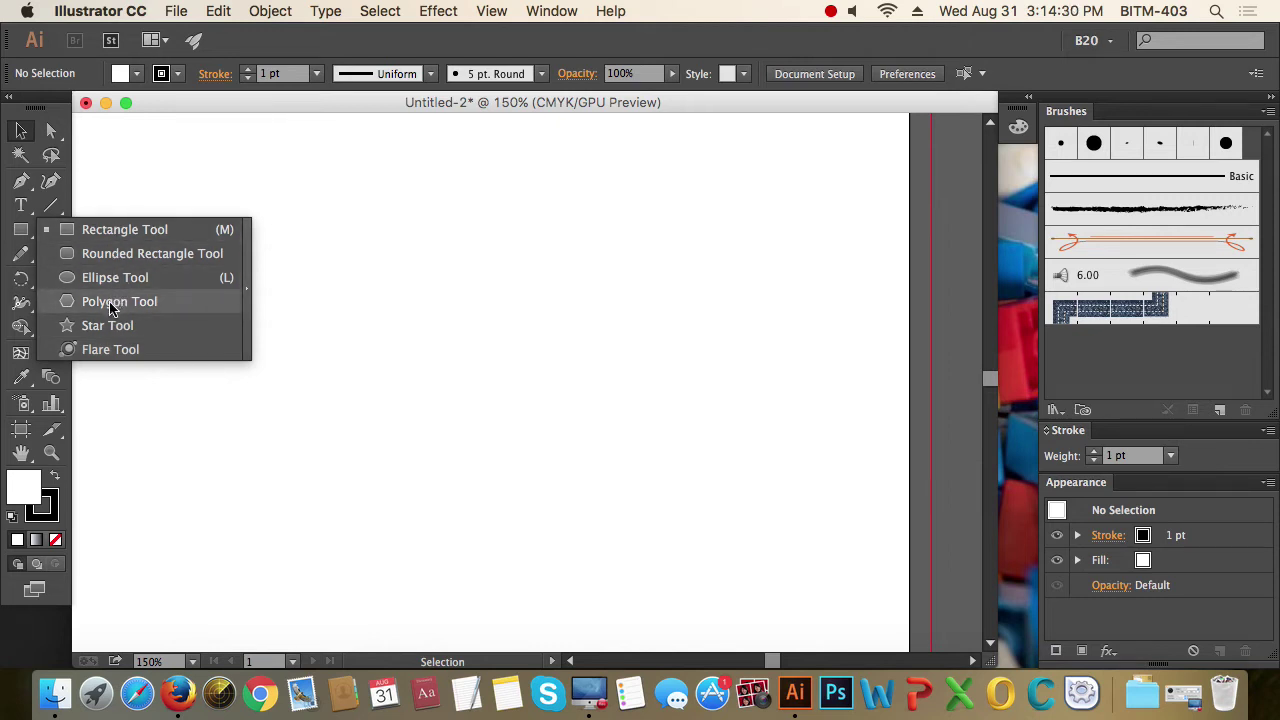
pyautogui.click(21, 229)
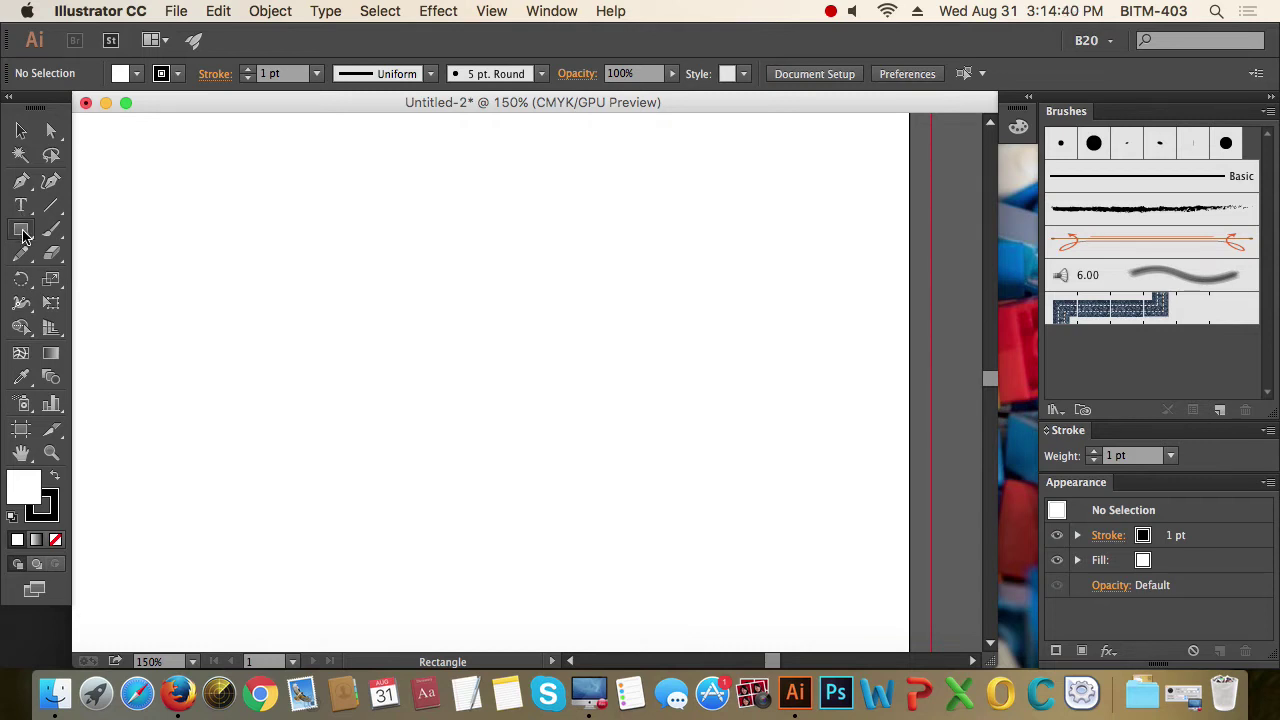
pyautogui.click(22, 233)
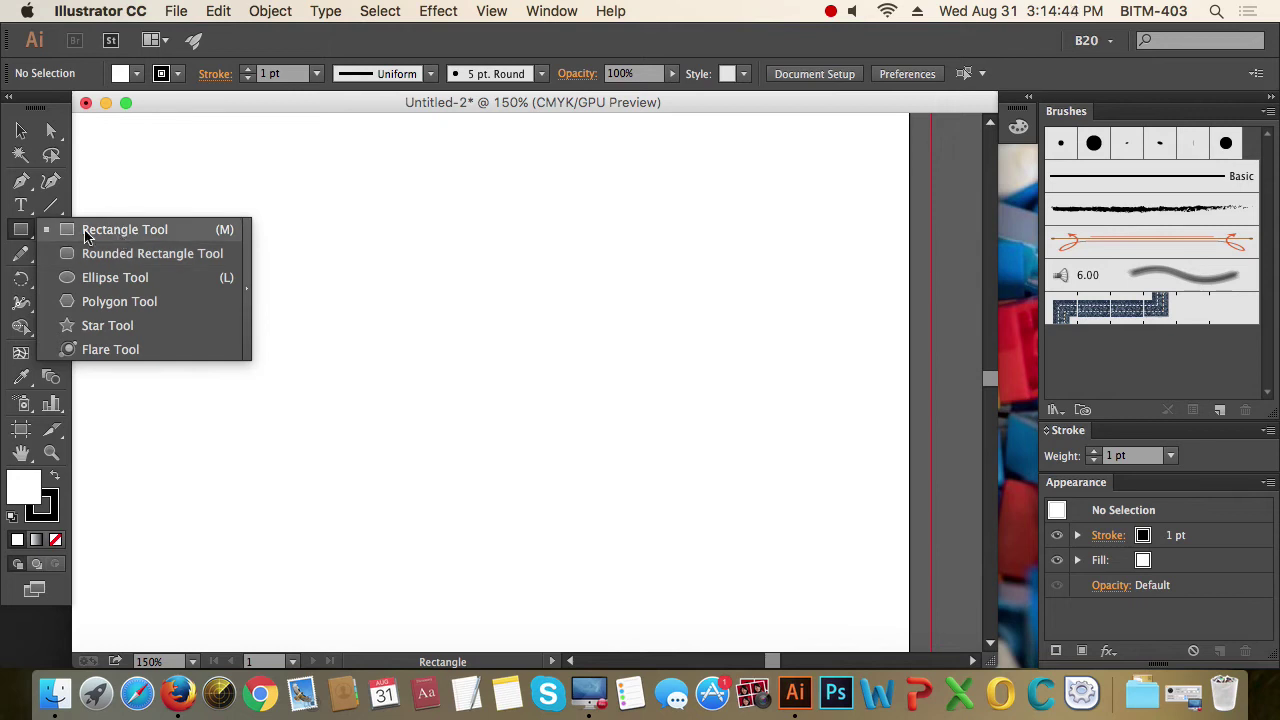
pyautogui.click(24, 232)
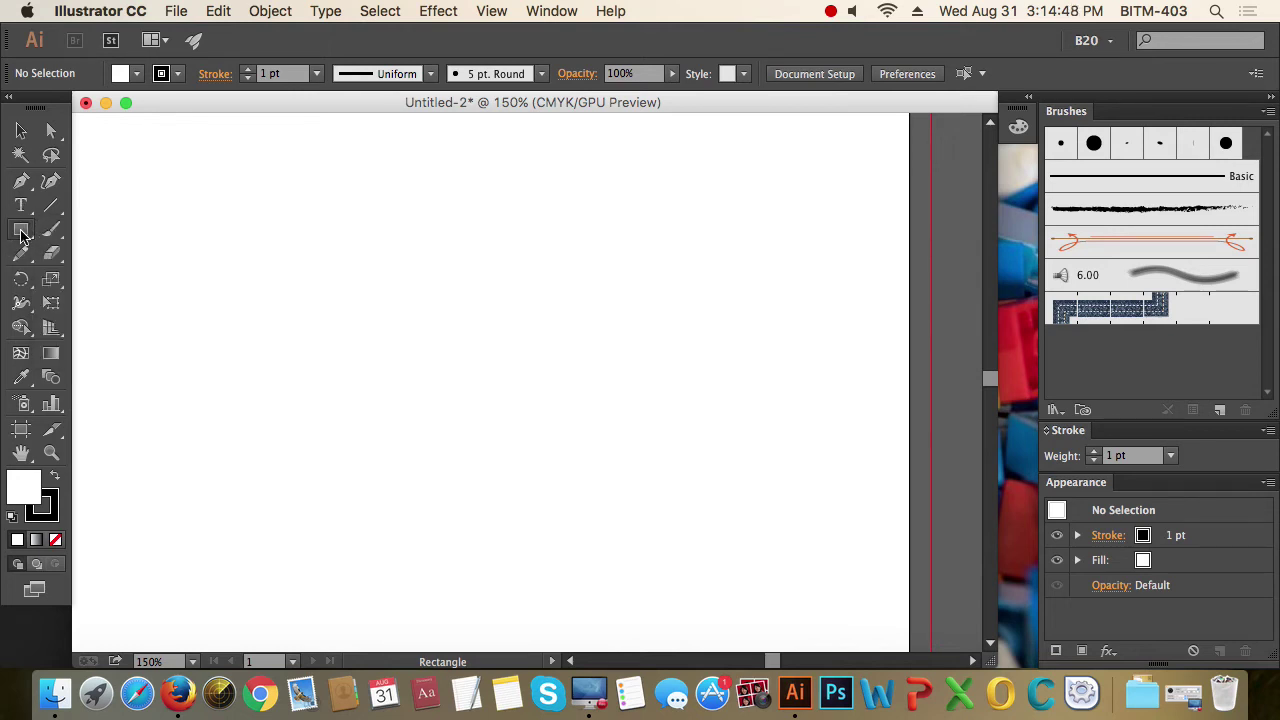
pyautogui.click(22, 234)
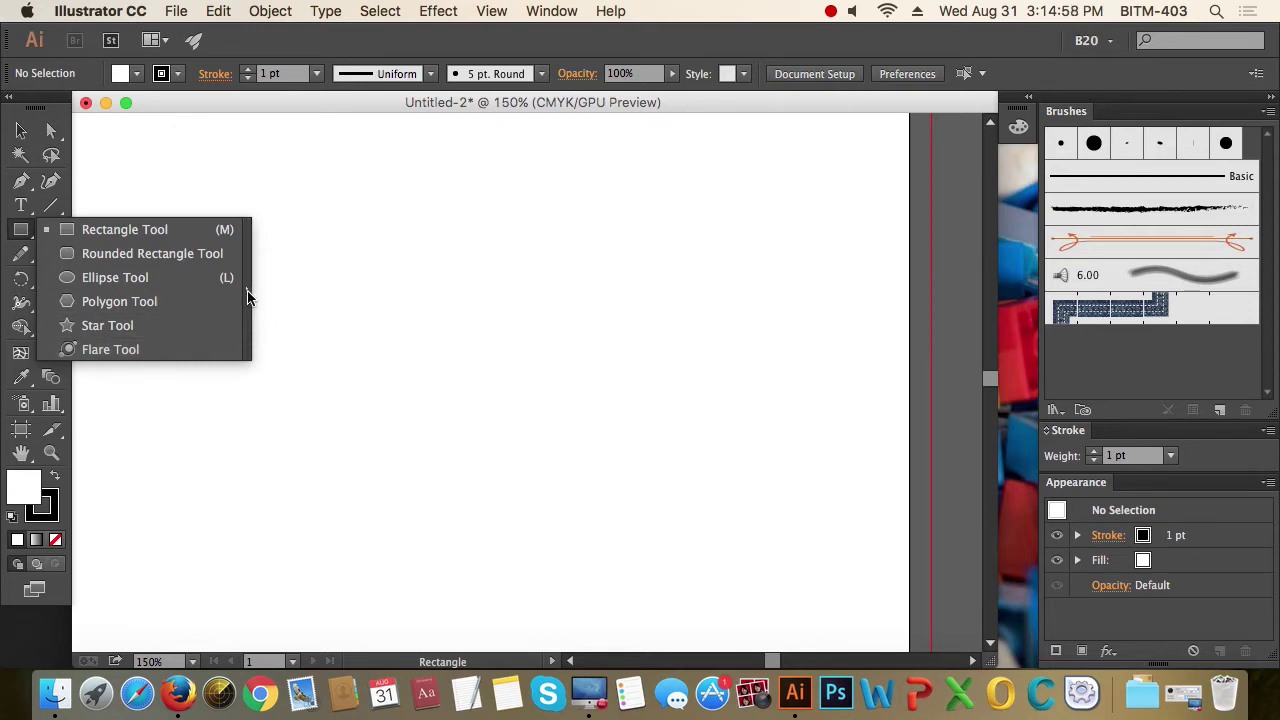
pyautogui.moveTo(248, 297); pyautogui.dragTo(249, 289)
pyautogui.moveTo(94, 246); pyautogui.dragTo(284, 212)
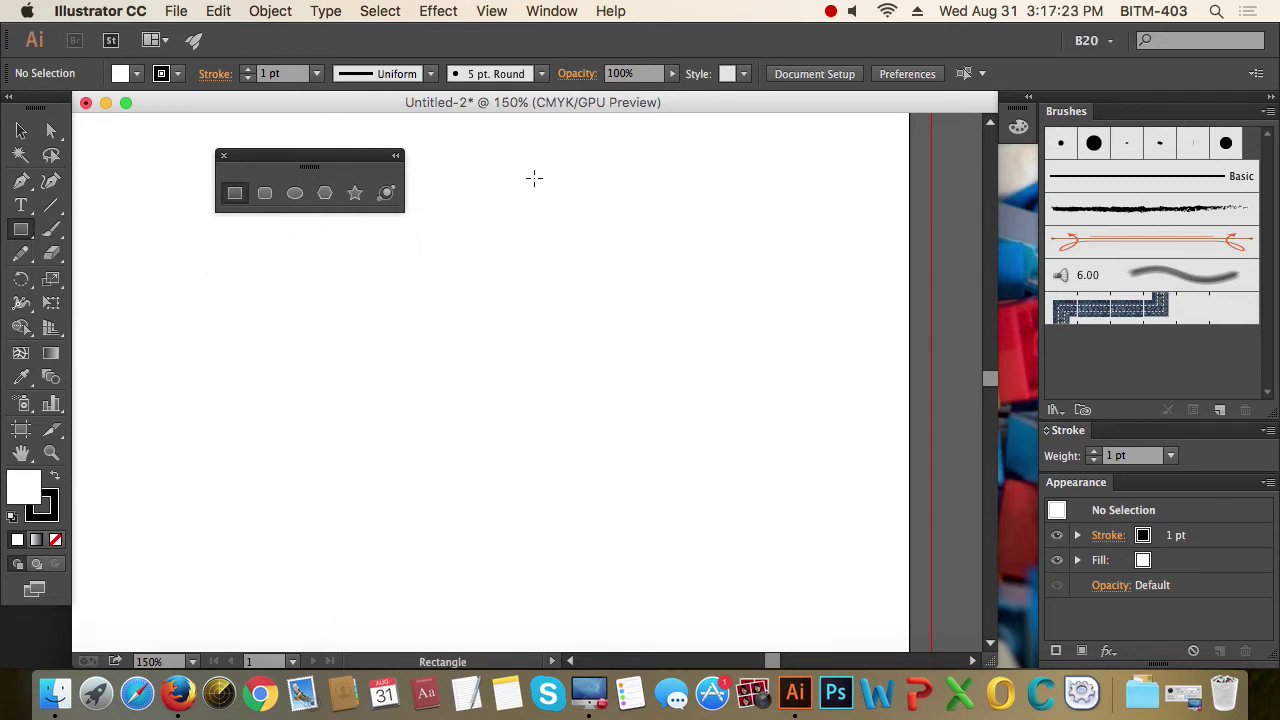
pyautogui.moveTo(266, 163); pyautogui.dragTo(210, 147)
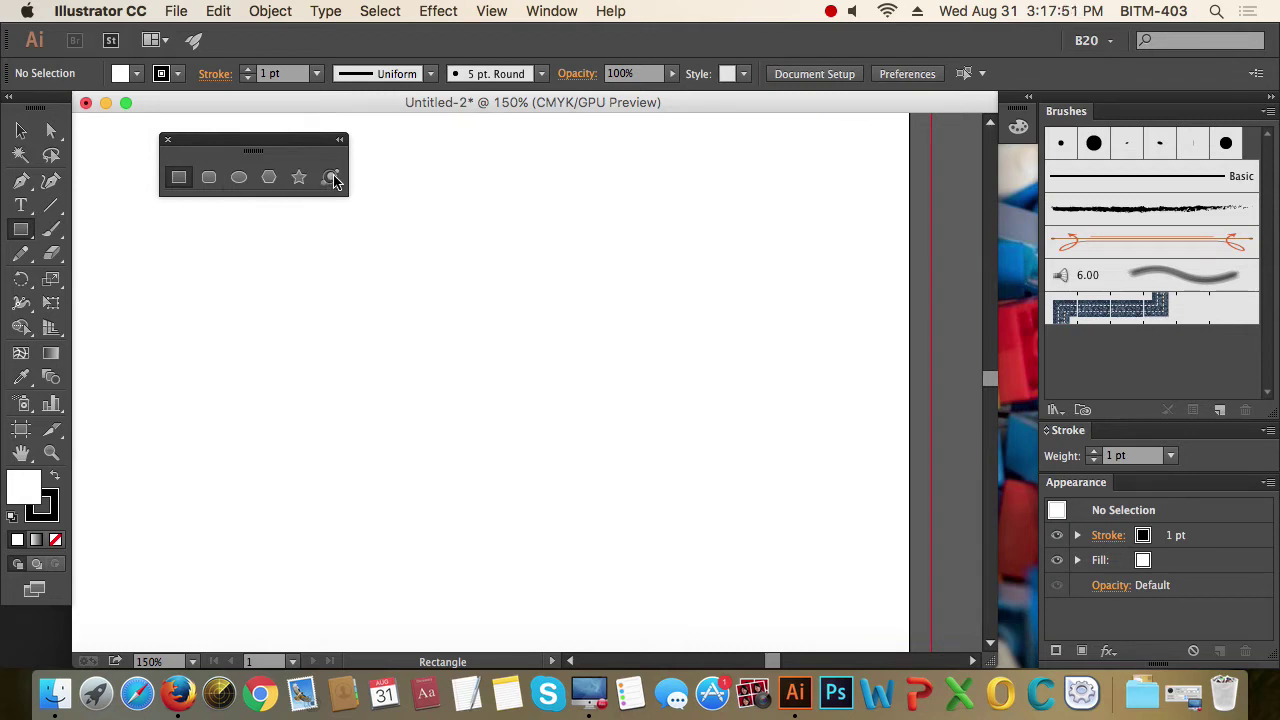
pyautogui.moveTo(263, 140); pyautogui.dragTo(770, 156)
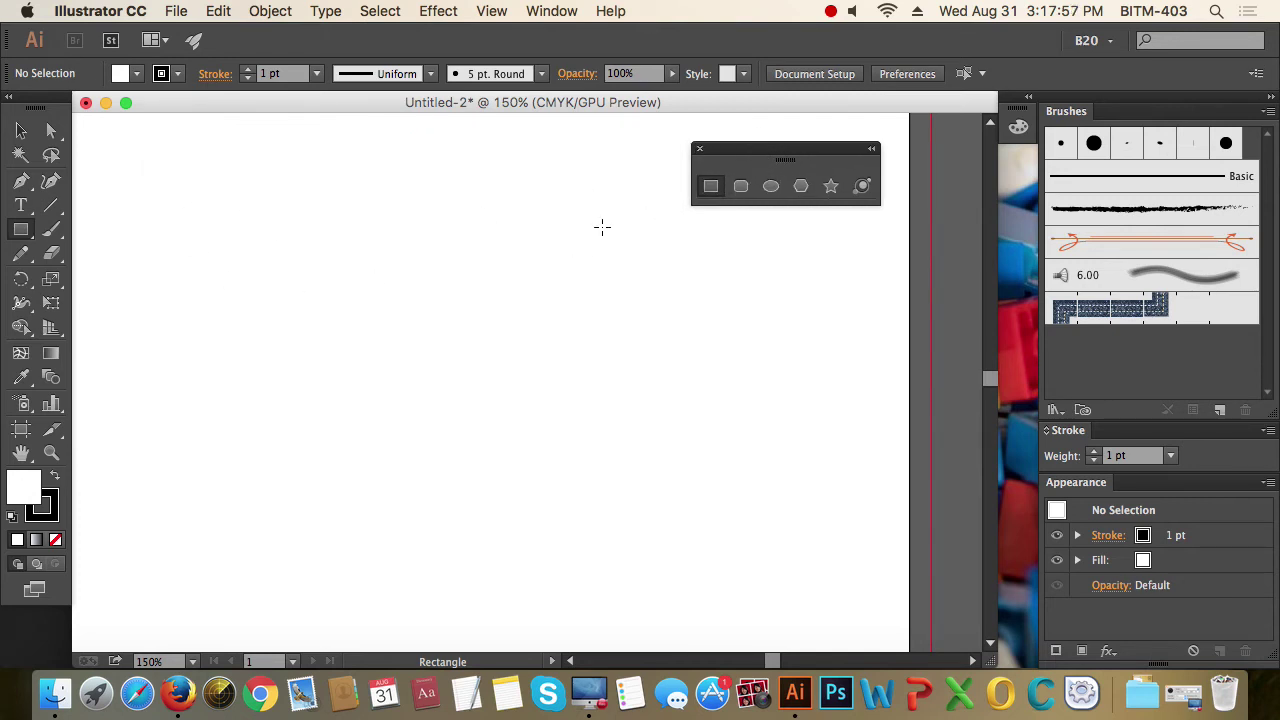
# Draw six rectangles of varying sizes across the middle of the visible artboard, with two of them overlapping
pyautogui.click(710, 186)
pyautogui.moveTo(256, 206); pyautogui.dragTo(310, 311)
pyautogui.moveTo(332, 246); pyautogui.dragTo(435, 327)
pyautogui.moveTo(450, 221); pyautogui.dragTo(565, 300)
pyautogui.moveTo(586, 254); pyautogui.dragTo(717, 396)
pyautogui.moveTo(431, 355); pyautogui.dragTo(632, 494)
pyautogui.moveTo(323, 402); pyautogui.dragTo(417, 480)
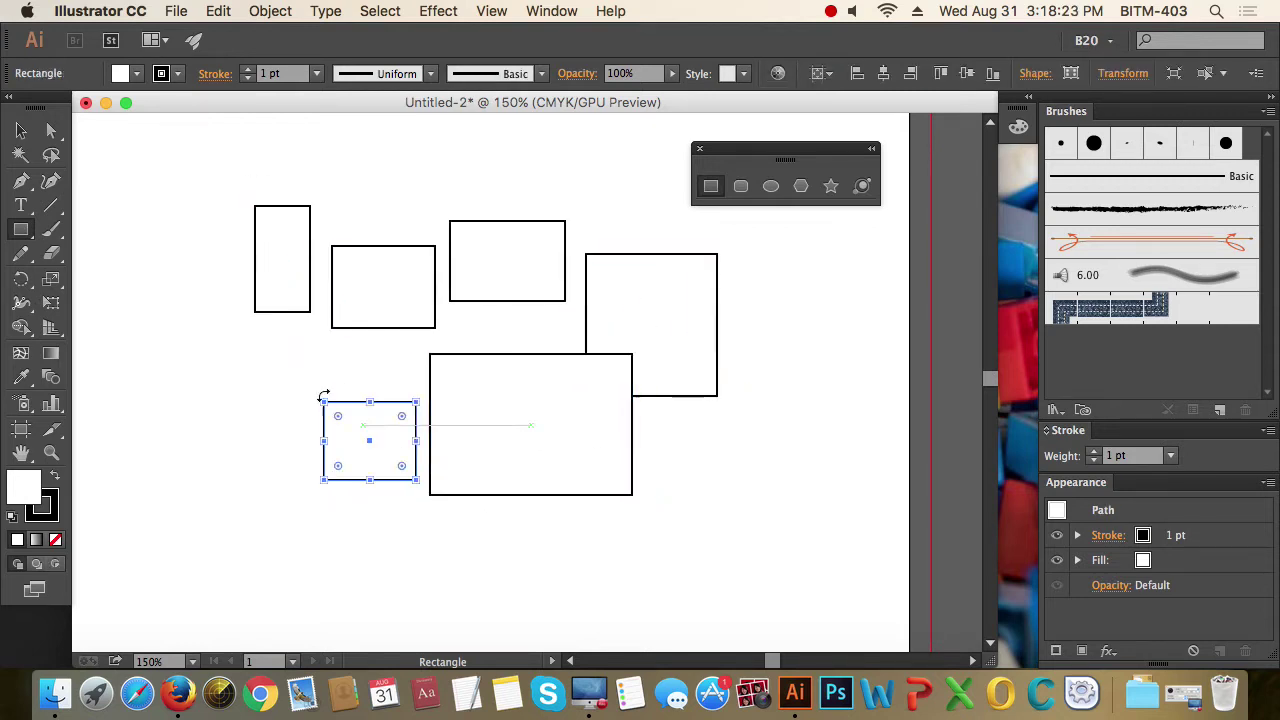
# Select all six rectangles and delete them
pyautogui.press('v')
pyautogui.moveTo(114, 163); pyautogui.dragTo(882, 658)
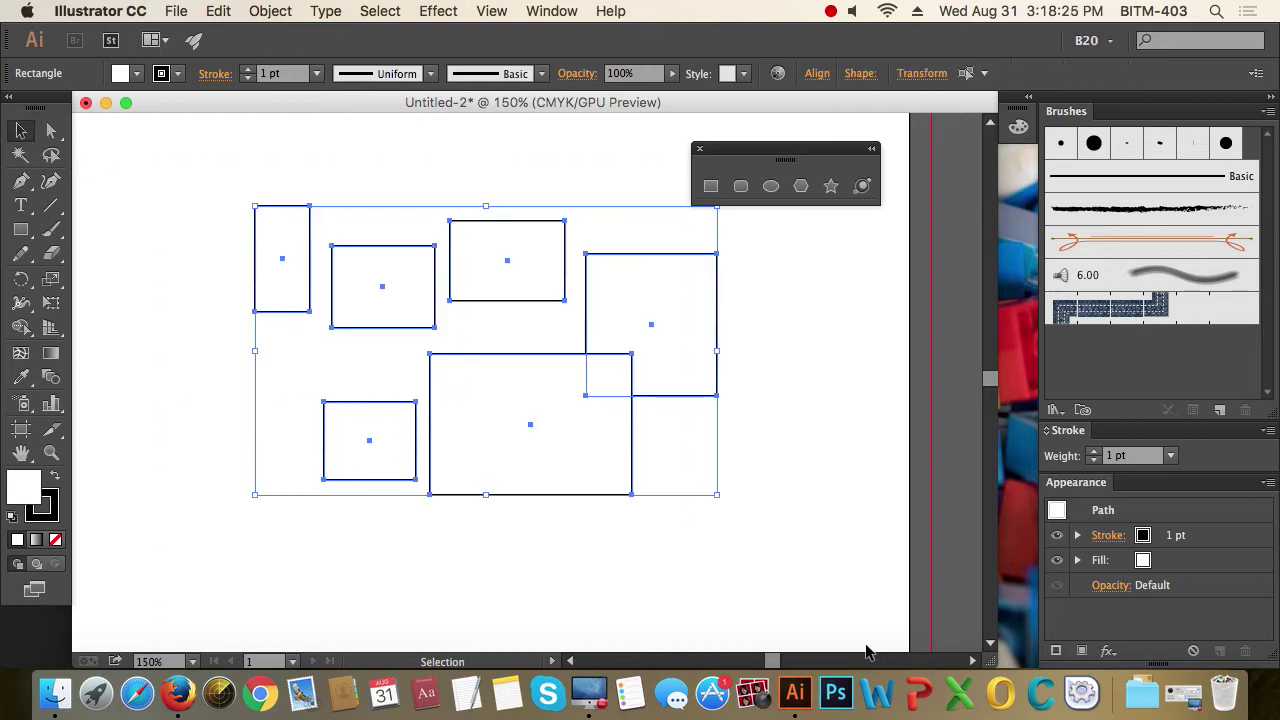
pyautogui.press('BackSpace')
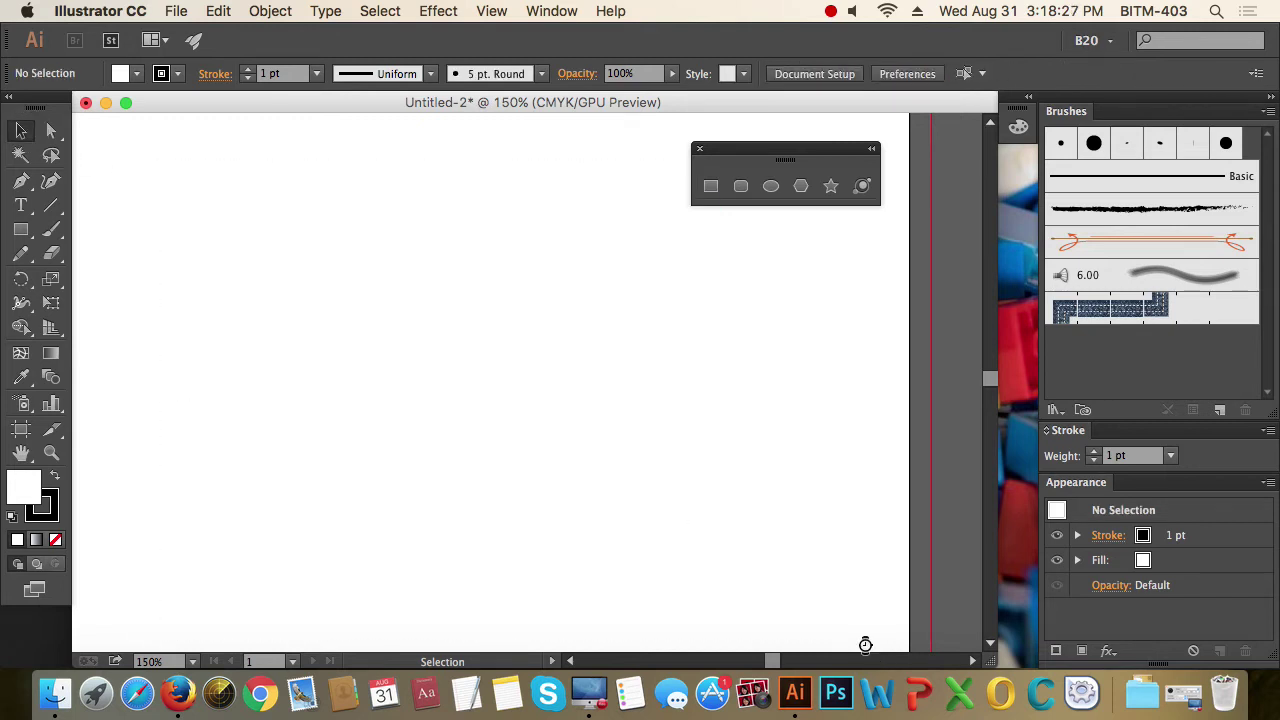
# Draw a nearly square rectangle and a rounded rectangle overlapping its lower-right corner
pyautogui.click(710, 186)
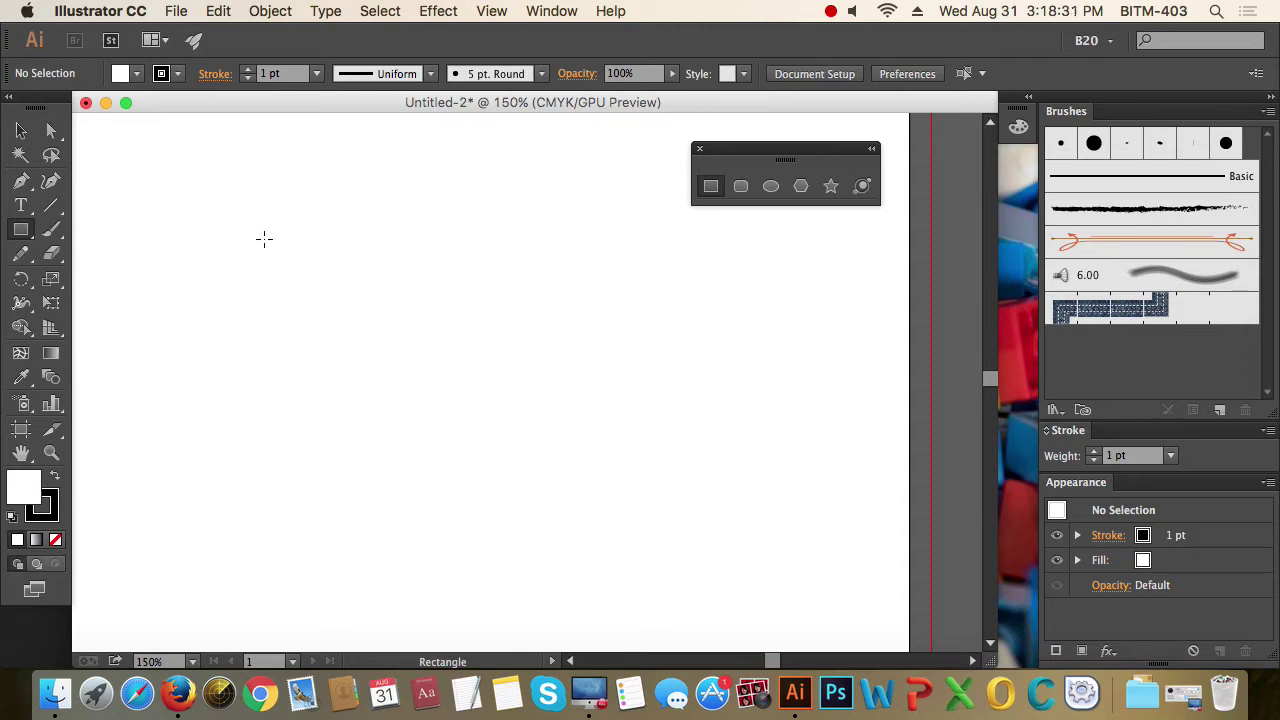
pyautogui.moveTo(255, 231)
pyautogui.mouseDown()
pyautogui.moveTo(447, 386)
pyautogui.moveTo(482, 437)
pyautogui.mouseUp()
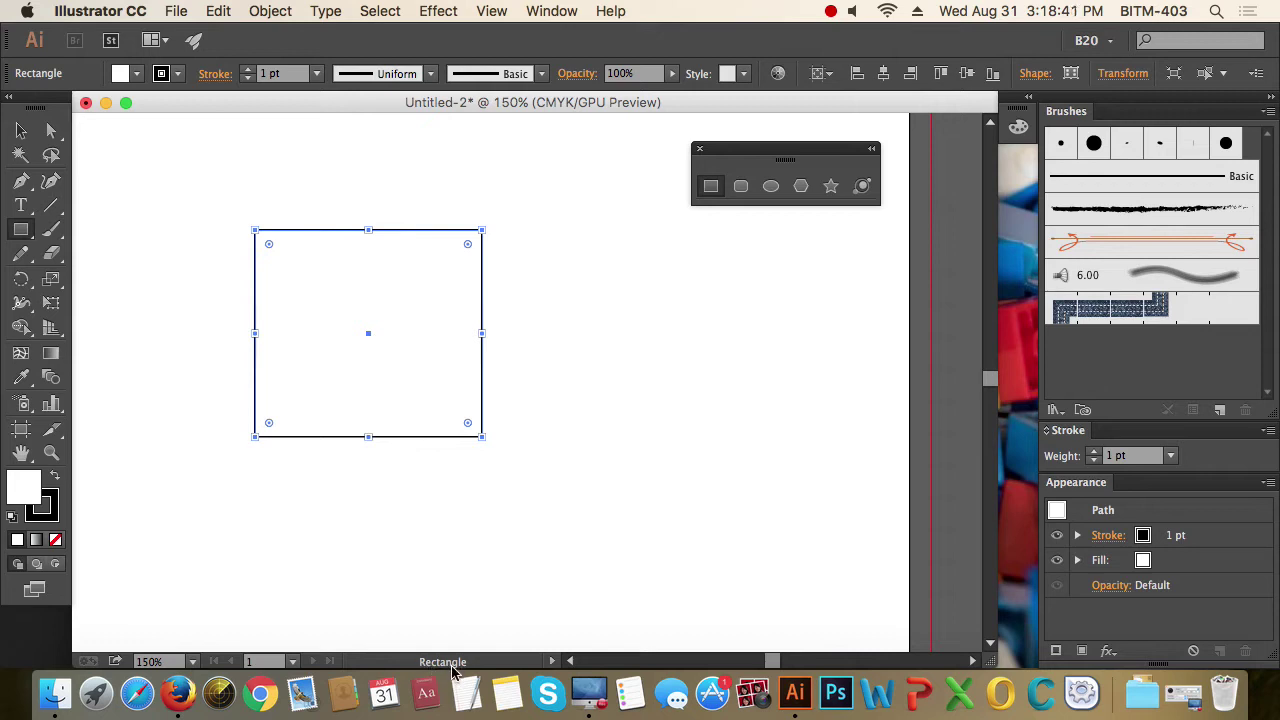
pyautogui.click(743, 193)
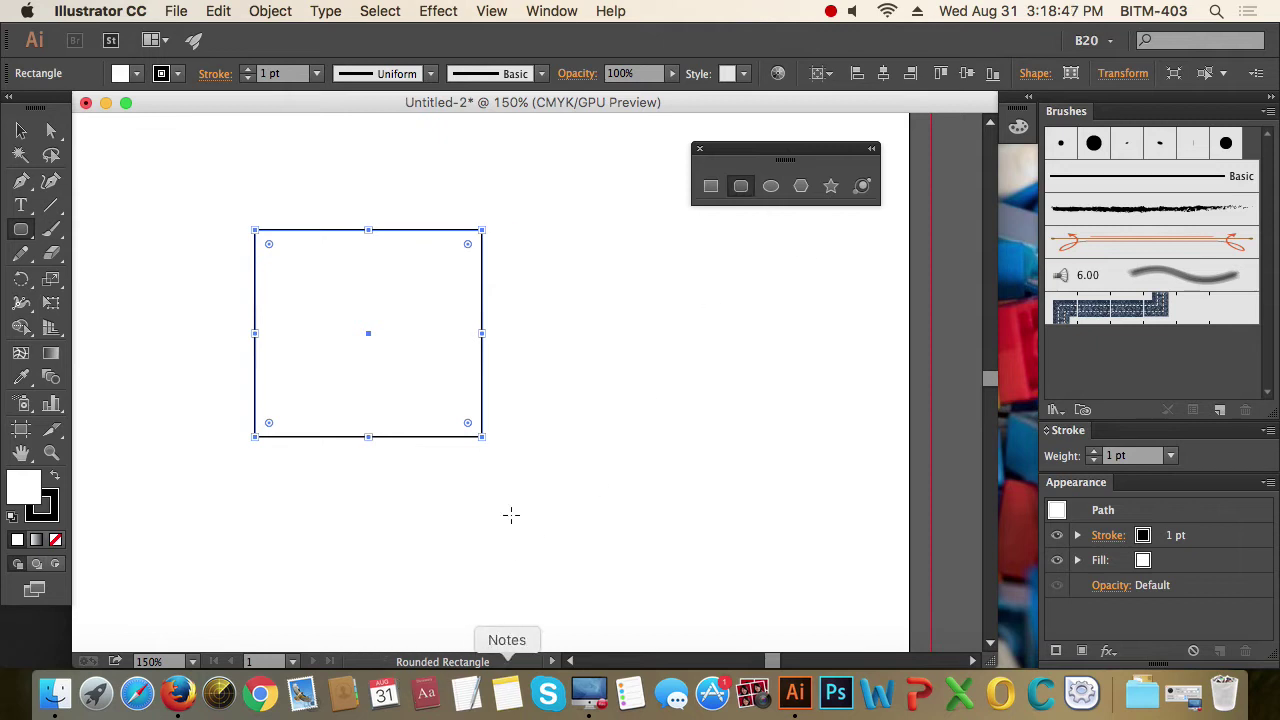
pyautogui.moveTo(383, 294); pyautogui.dragTo(578, 469)
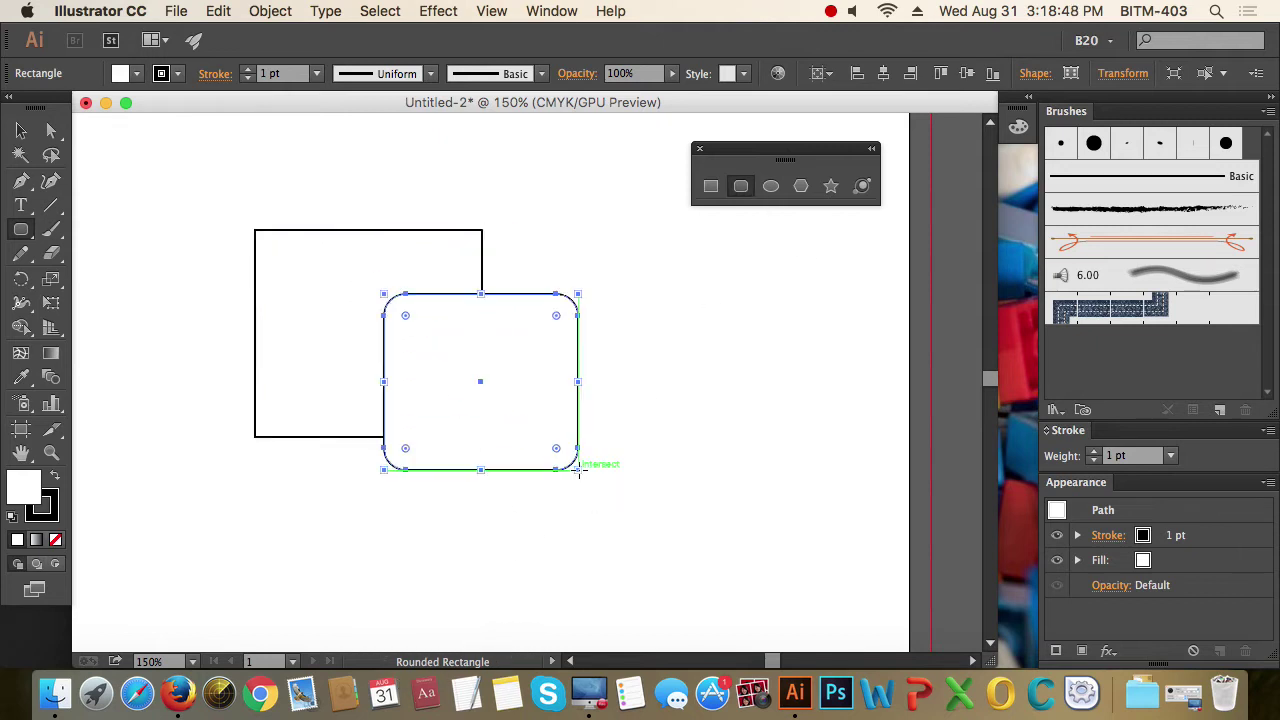
# Draw five ellipses of varying sizes and proportions, overlapping the two rectangles and extending to their right
pyautogui.click(770, 186)
pyautogui.moveTo(377, 165); pyautogui.dragTo(578, 355)
pyautogui.moveTo(485, 234)
pyautogui.mouseDown()
pyautogui.moveTo(428, 349)
pyautogui.moveTo(390, 355)
pyautogui.mouseUp()
pyautogui.moveTo(320, 314)
pyautogui.mouseDown()
pyautogui.moveTo(463, 470)
pyautogui.moveTo(632, 521)
pyautogui.mouseUp()
pyautogui.moveTo(685, 462); pyautogui.dragTo(765, 410)
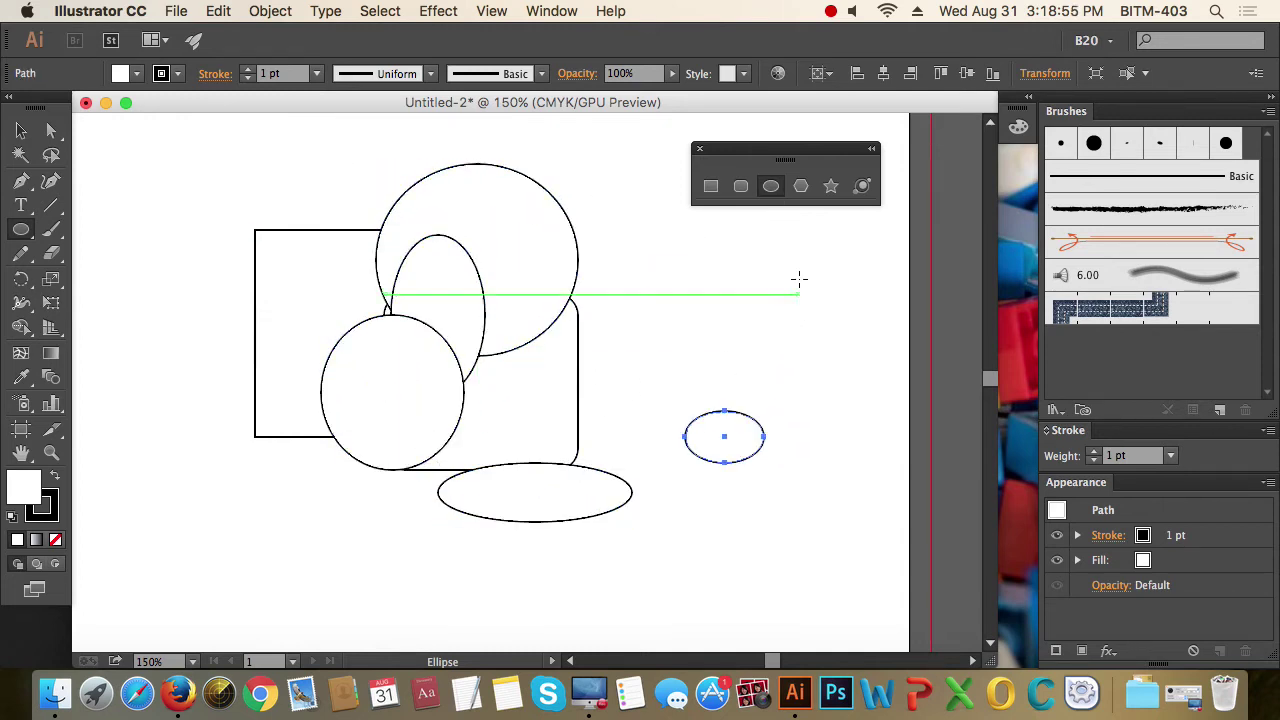
# Draw four nine-sided polygons of different sizes around and over the existing rectangles and ellipses
pyautogui.click(801, 186)
pyautogui.moveTo(305, 200); pyautogui.dragTo(391, 286)
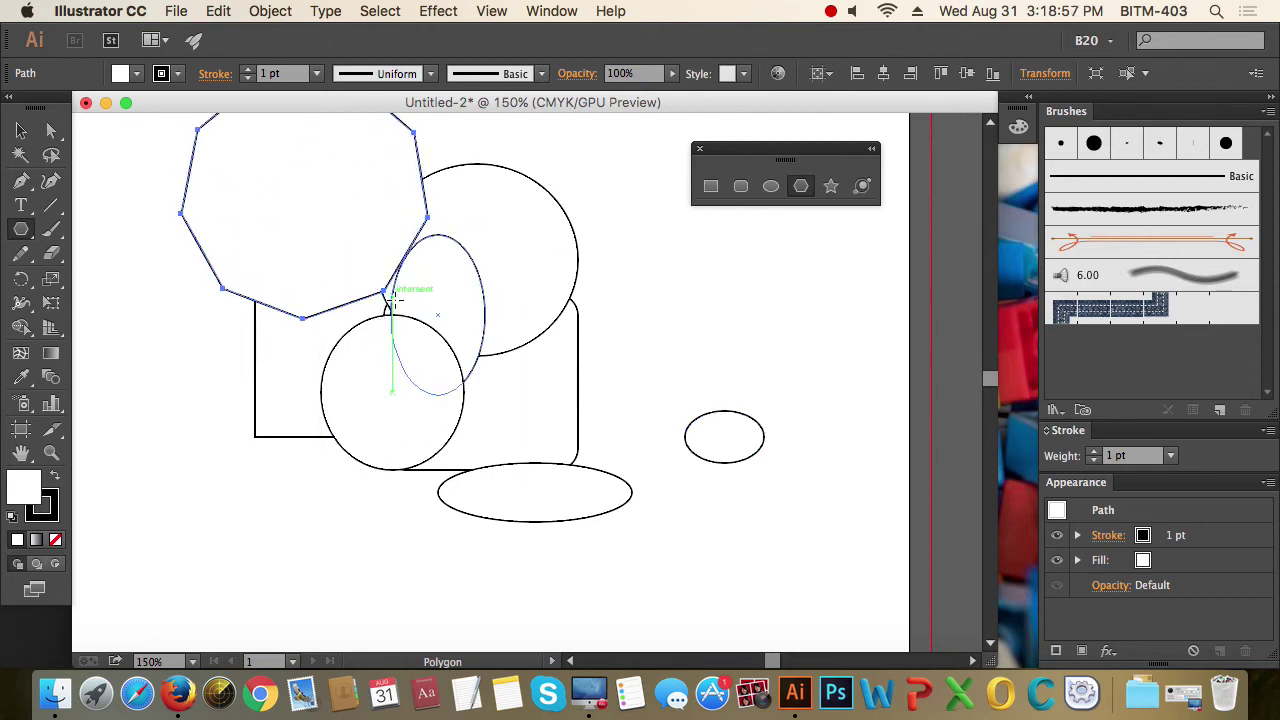
pyautogui.moveTo(175, 430)
pyautogui.mouseDown()
pyautogui.moveTo(171, 443)
pyautogui.moveTo(300, 470)
pyautogui.mouseUp()
pyautogui.moveTo(337, 512); pyautogui.dragTo(442, 538)
pyautogui.moveTo(634, 382); pyautogui.dragTo(708, 437)
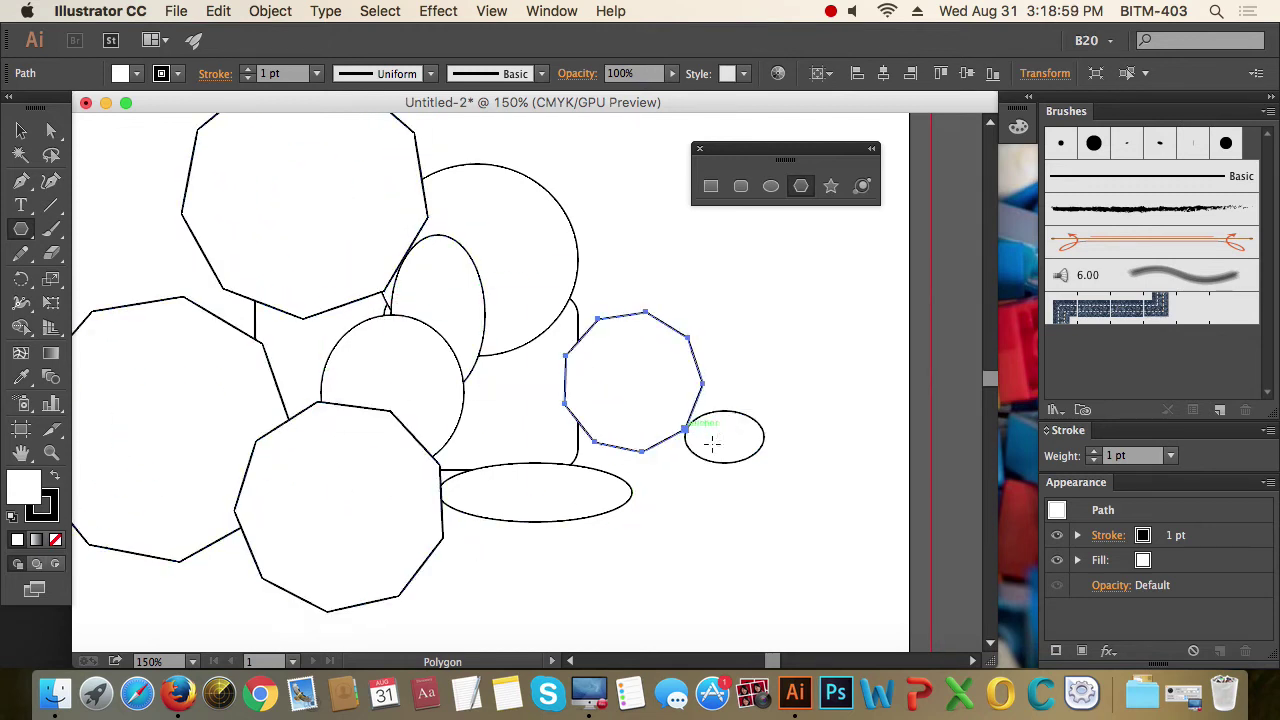
# Draw three ten-pointed stars of different sizes over the polygons and ellipses on the artboard's right half
pyautogui.click(831, 186)
pyautogui.moveTo(527, 421); pyautogui.dragTo(590, 465)
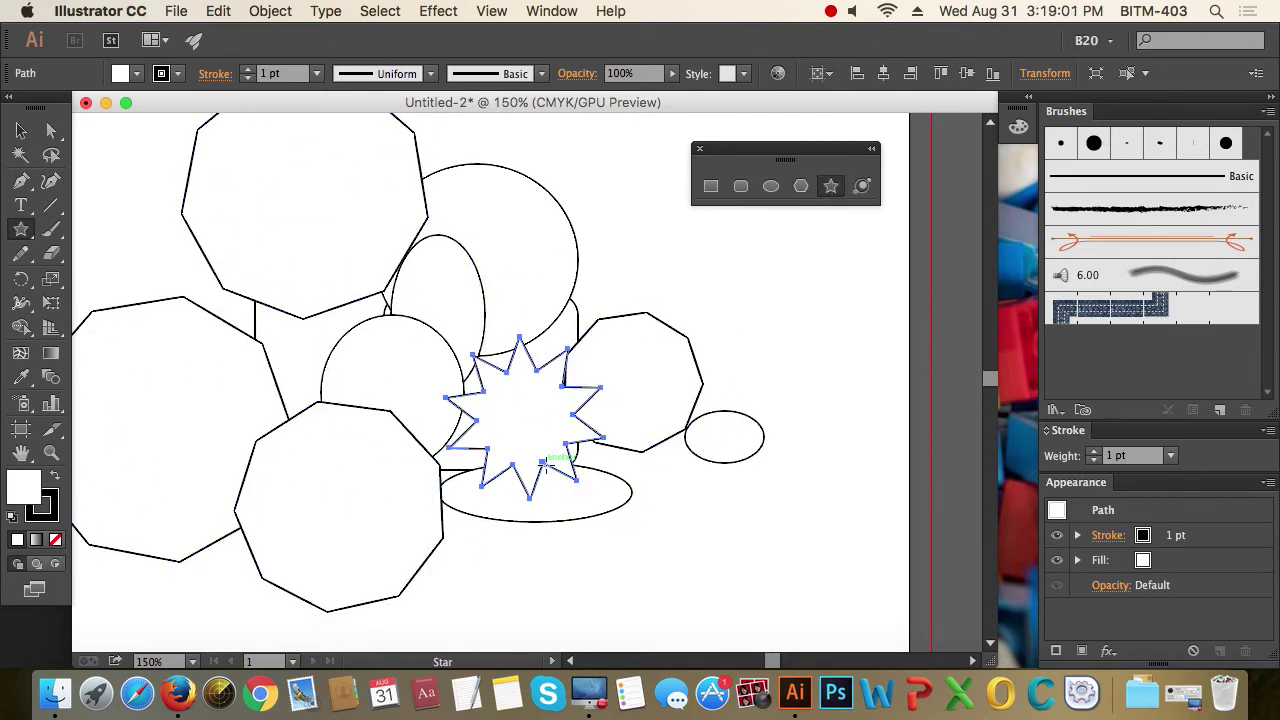
pyautogui.moveTo(640, 271); pyautogui.dragTo(715, 325)
pyautogui.moveTo(622, 425); pyautogui.dragTo(740, 543)
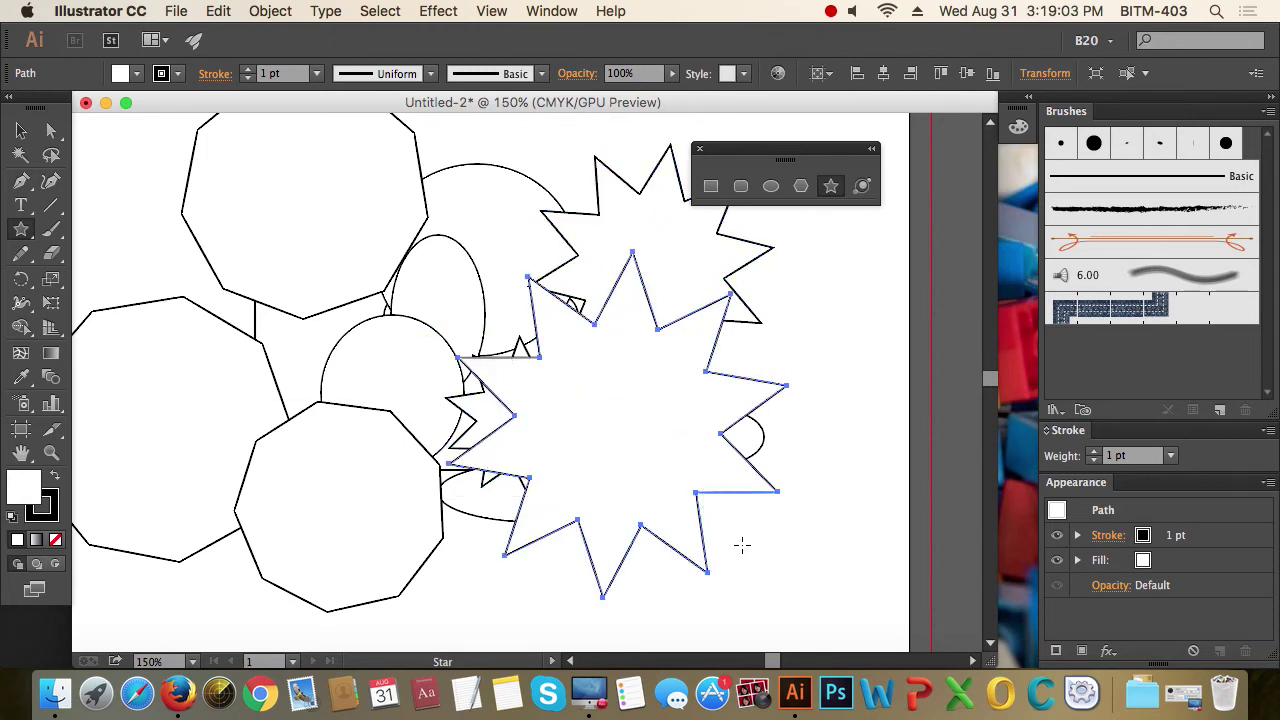
pyautogui.press('super')
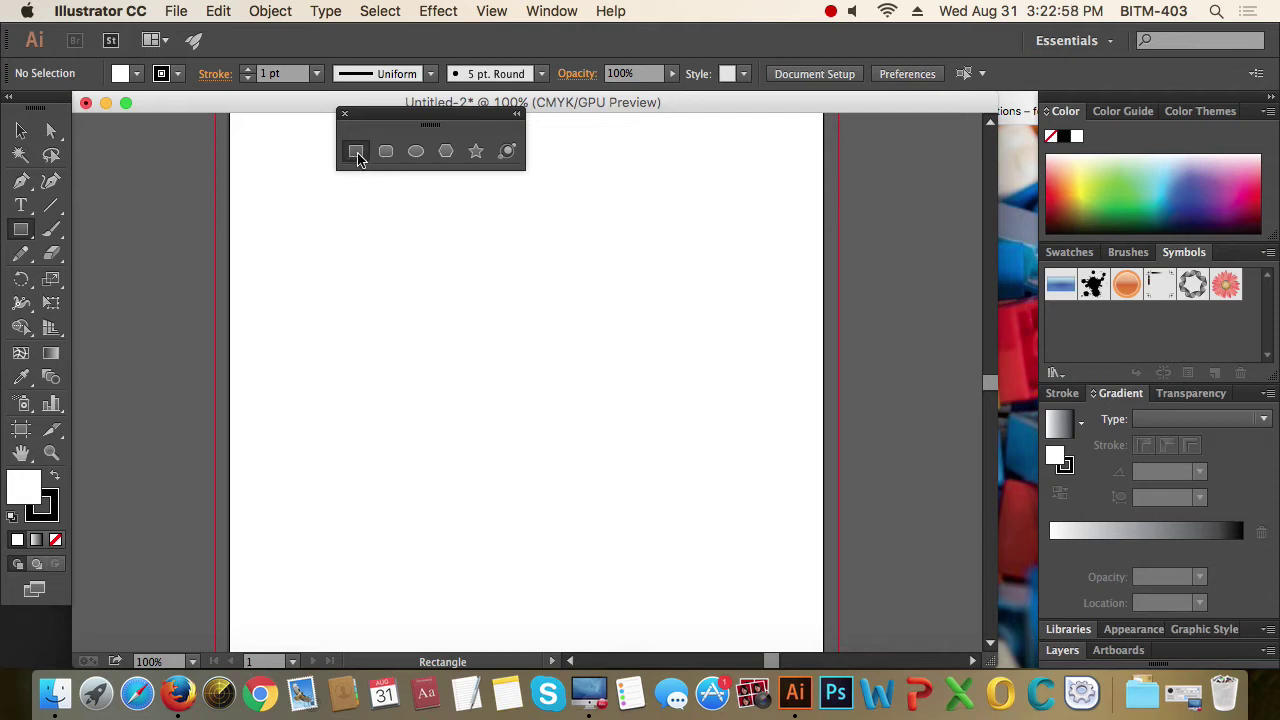
# Create a rectangle 2 in wide and 3 in high by entering exact dimensions, placed in the artboard's left half
pyautogui.click(330, 270)
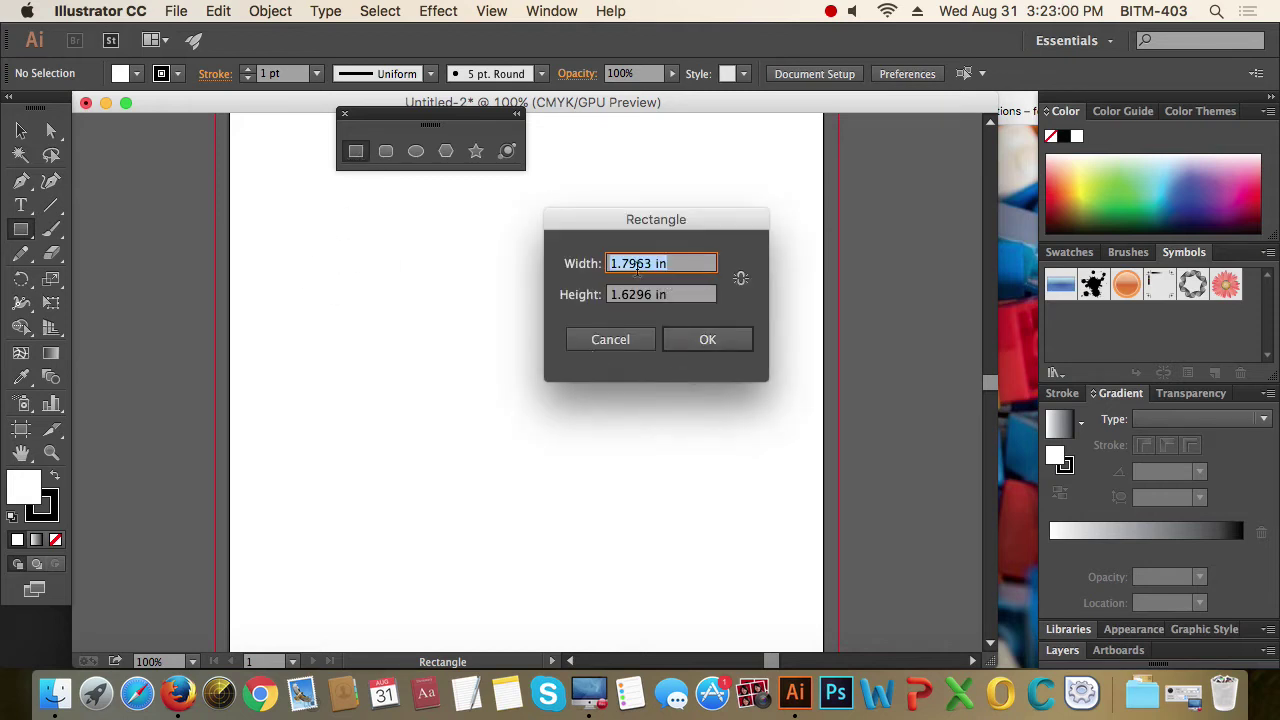
pyautogui.moveTo(660, 218); pyautogui.dragTo(759, 222)
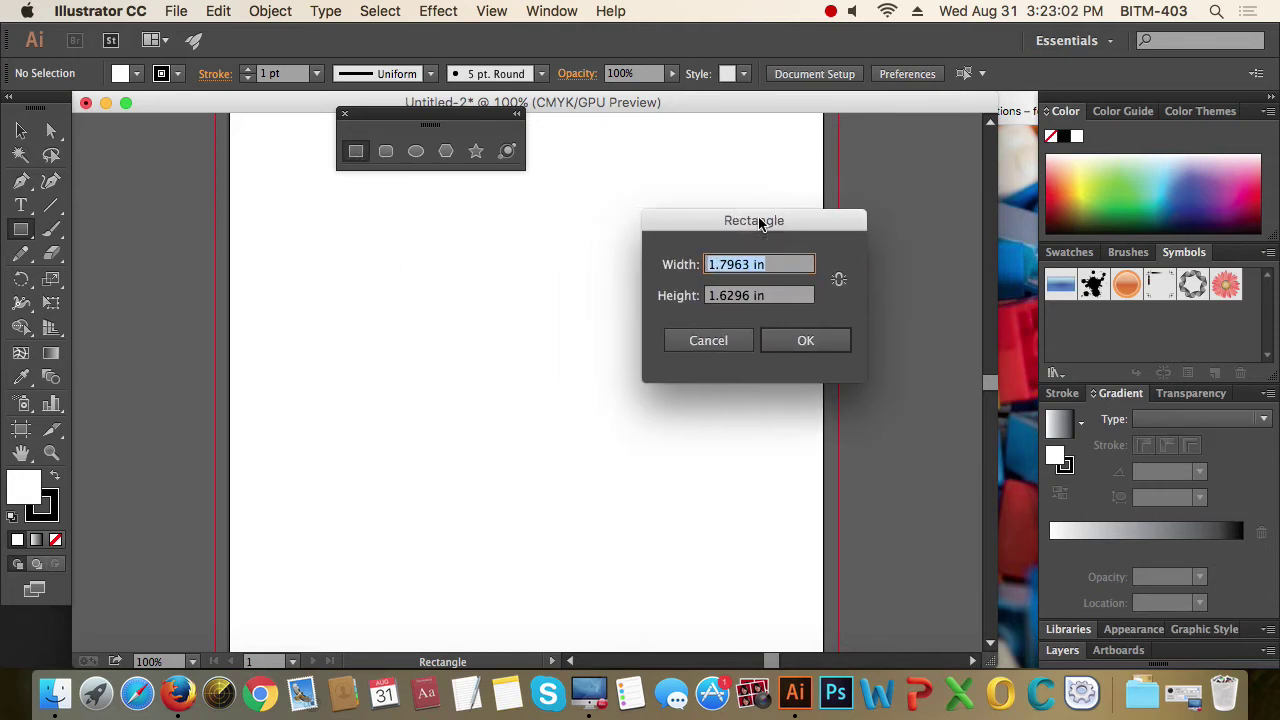
pyautogui.write('2')
pyautogui.press('Tab')
pyautogui.write('2')
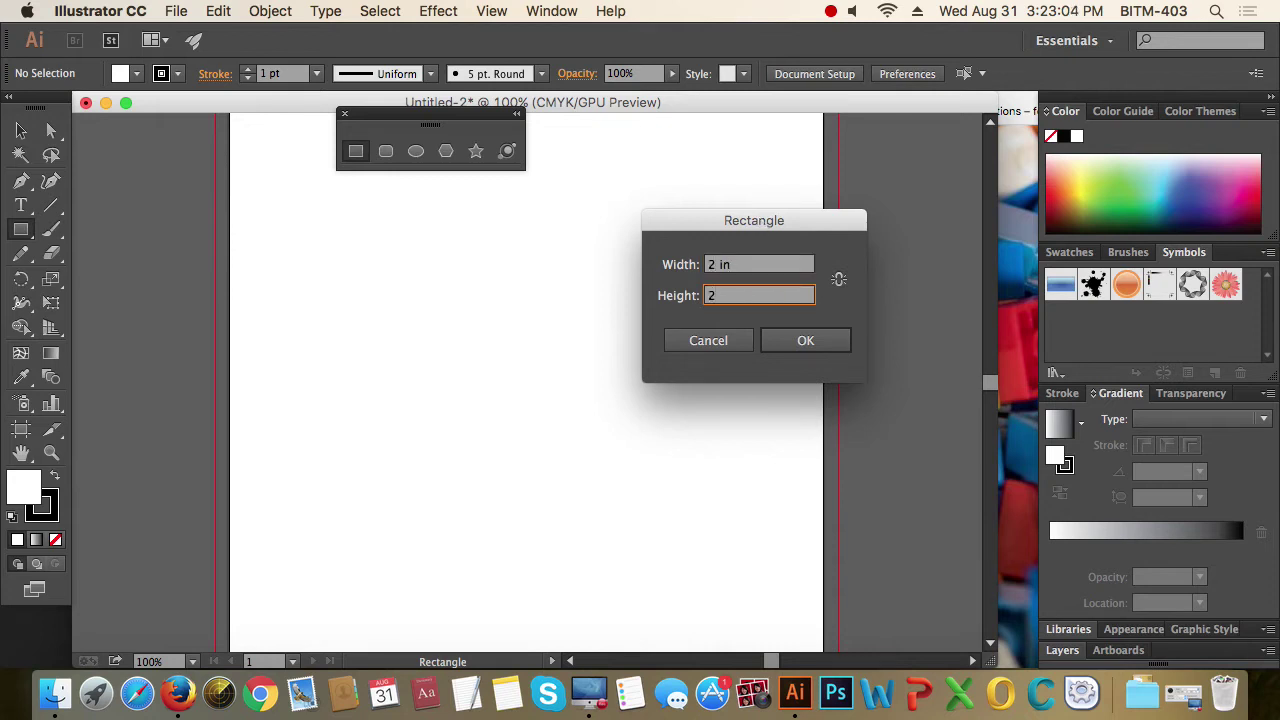
pyautogui.doubleClick(714, 295)
pyautogui.write('3')
pyautogui.click(810, 345)
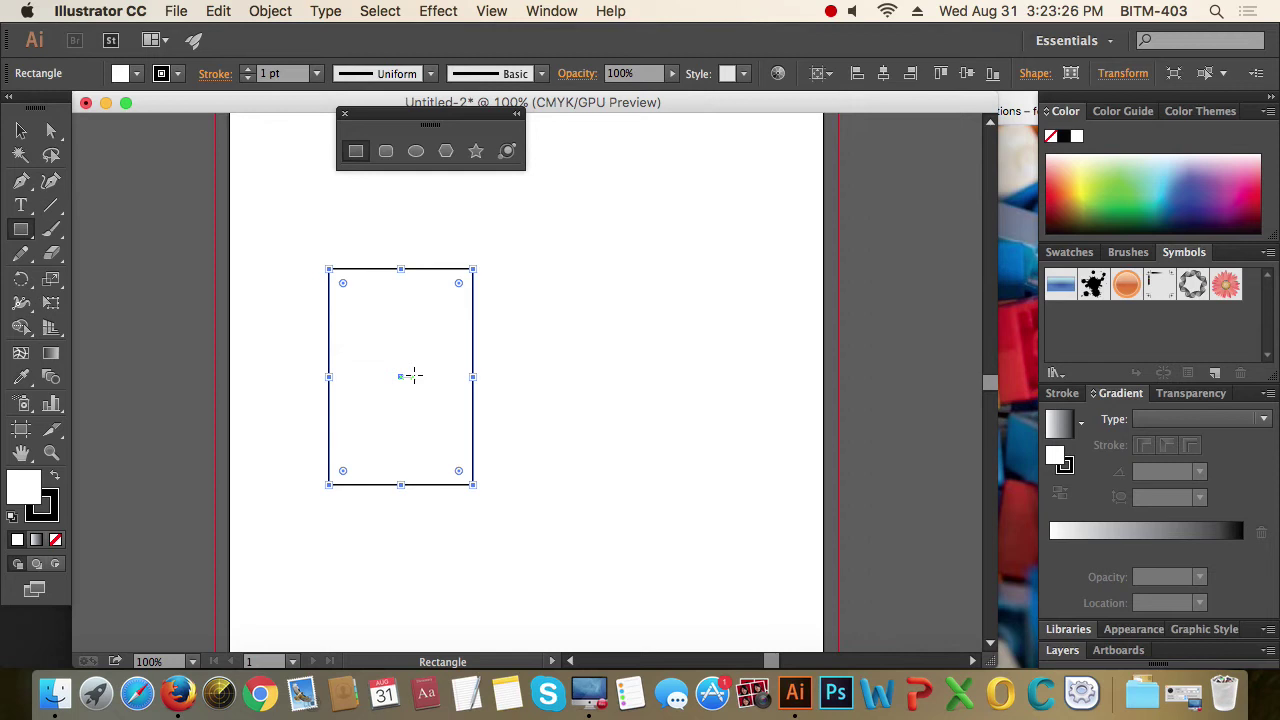
# Replace the rectangle with a rounded rectangle 2 in wide and 3 in high, using a 0.3 in corner radius
pyautogui.press('Delete')
pyautogui.click(386, 152)
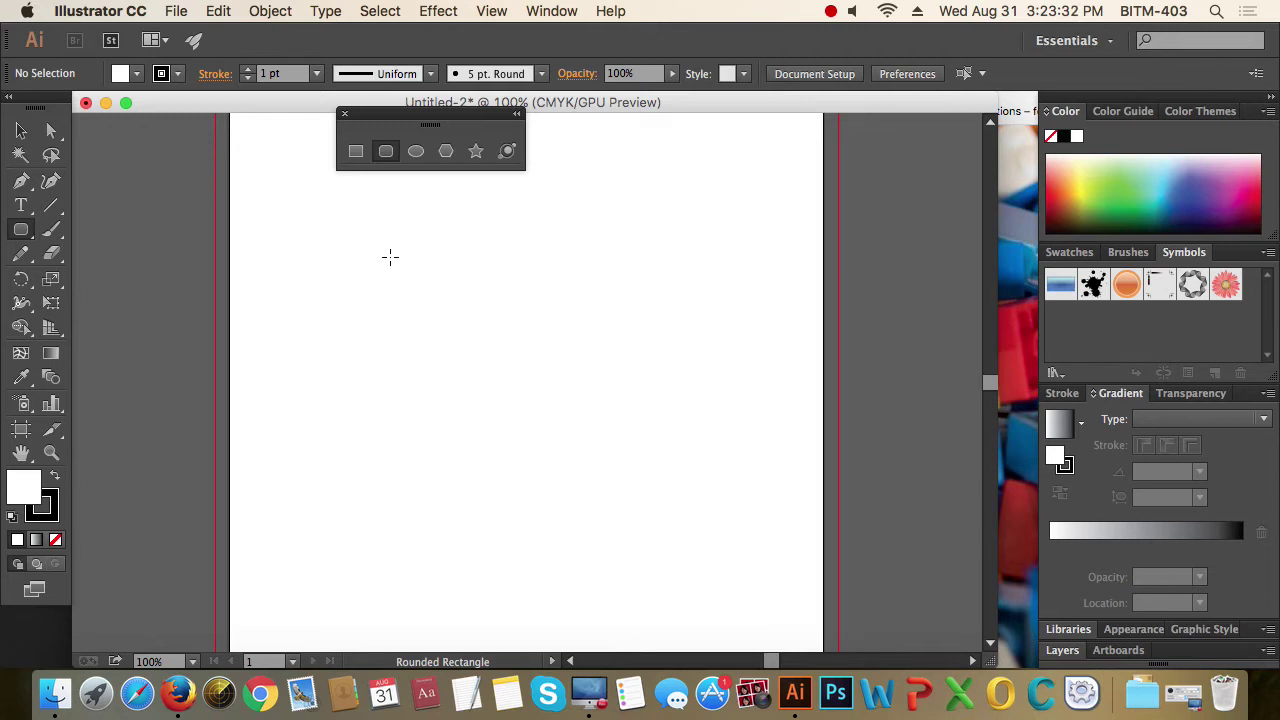
pyautogui.click(390, 257)
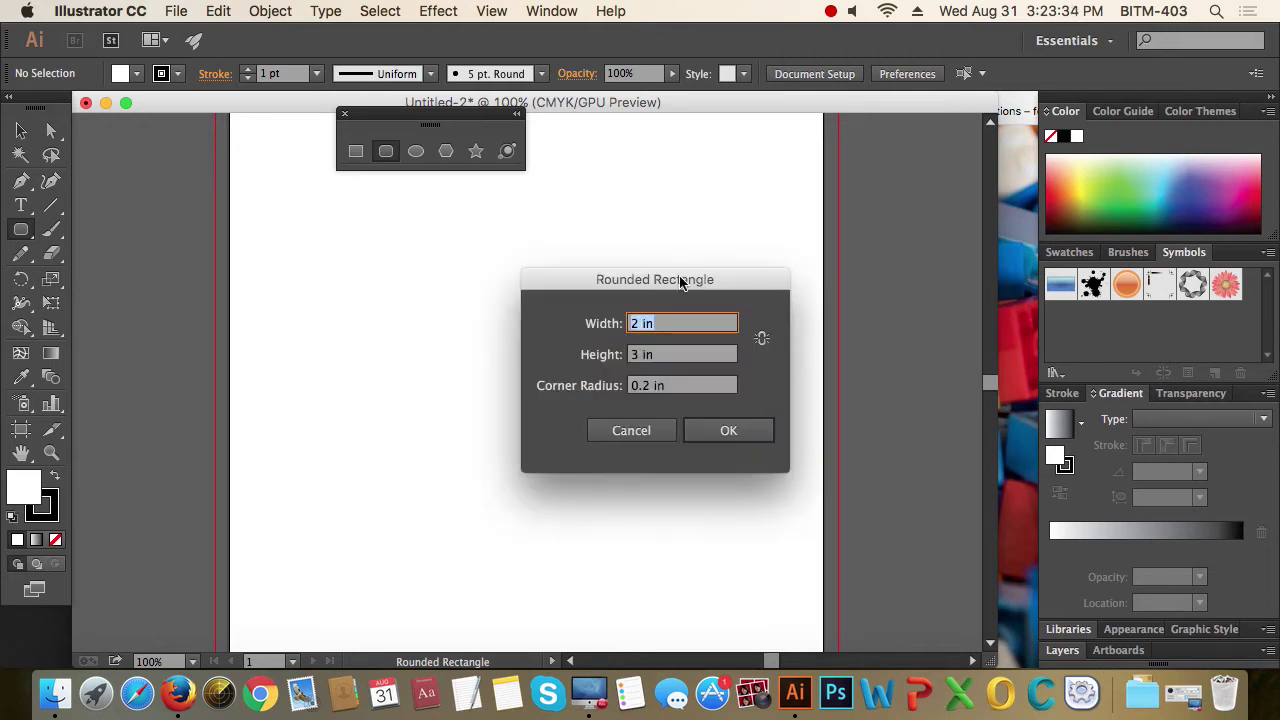
pyautogui.moveTo(679, 279); pyautogui.dragTo(624, 262)
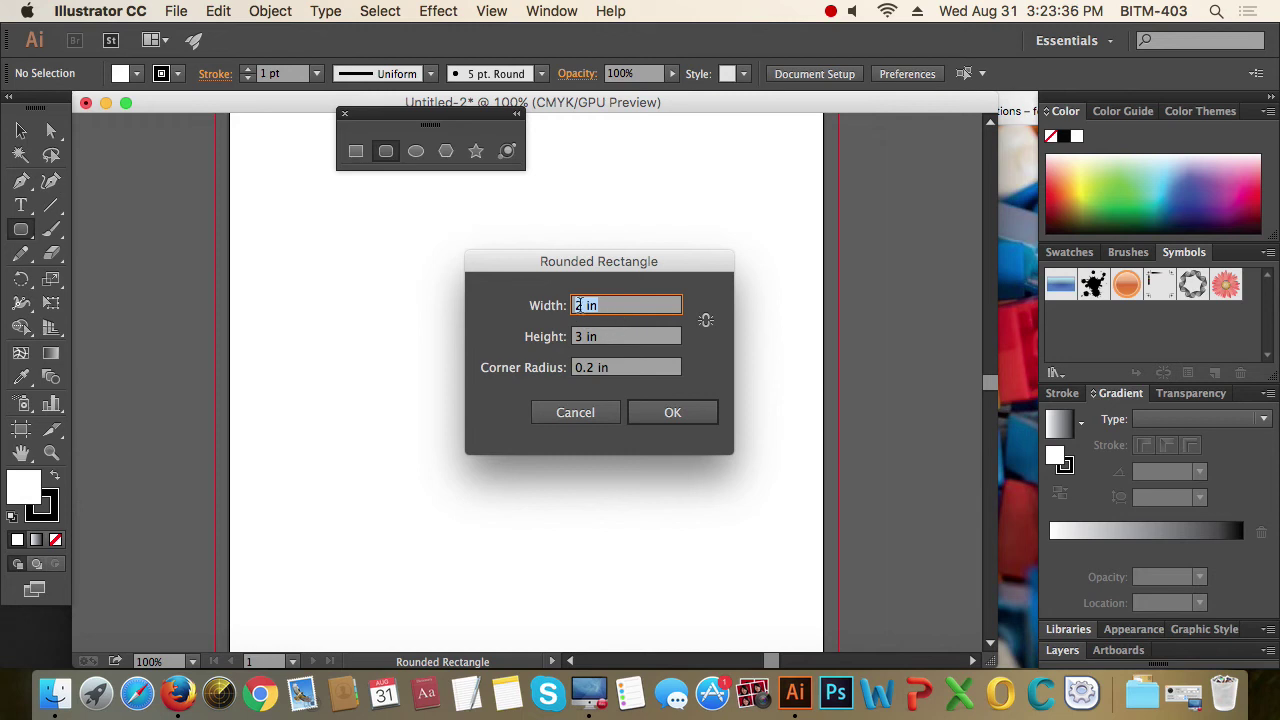
pyautogui.click(610, 369)
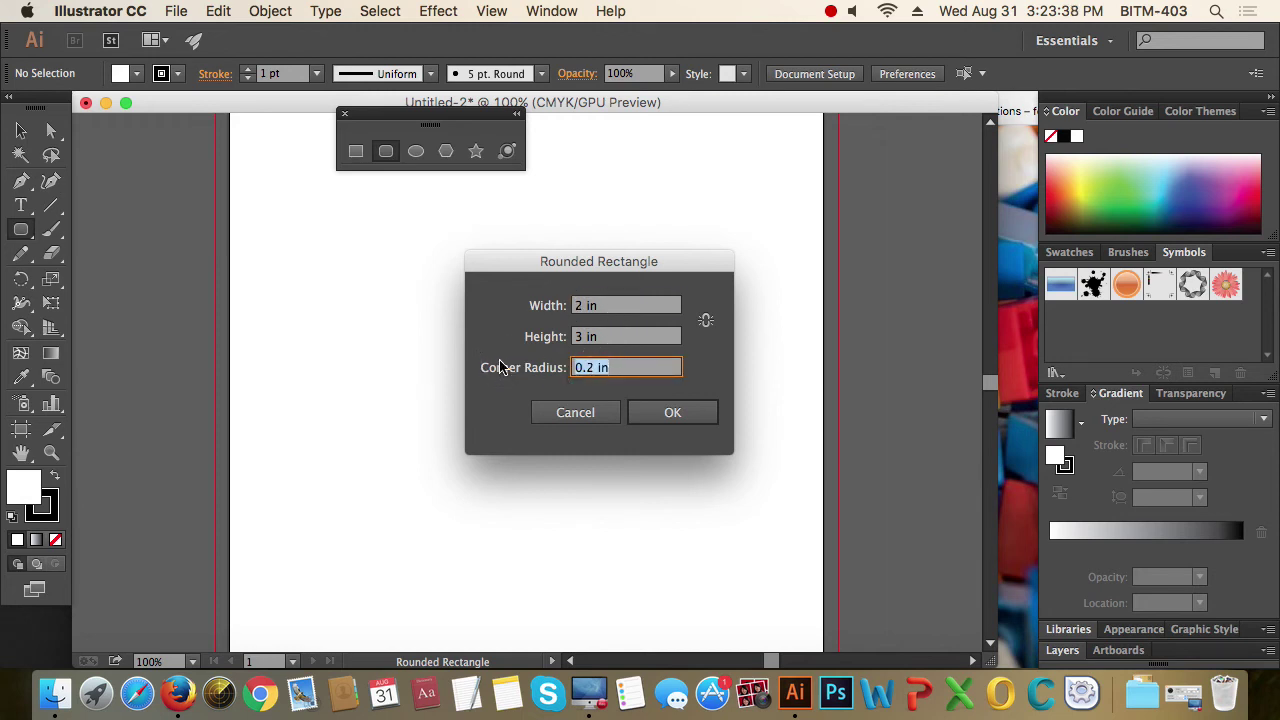
pyautogui.write('.3')
pyautogui.click(672, 413)
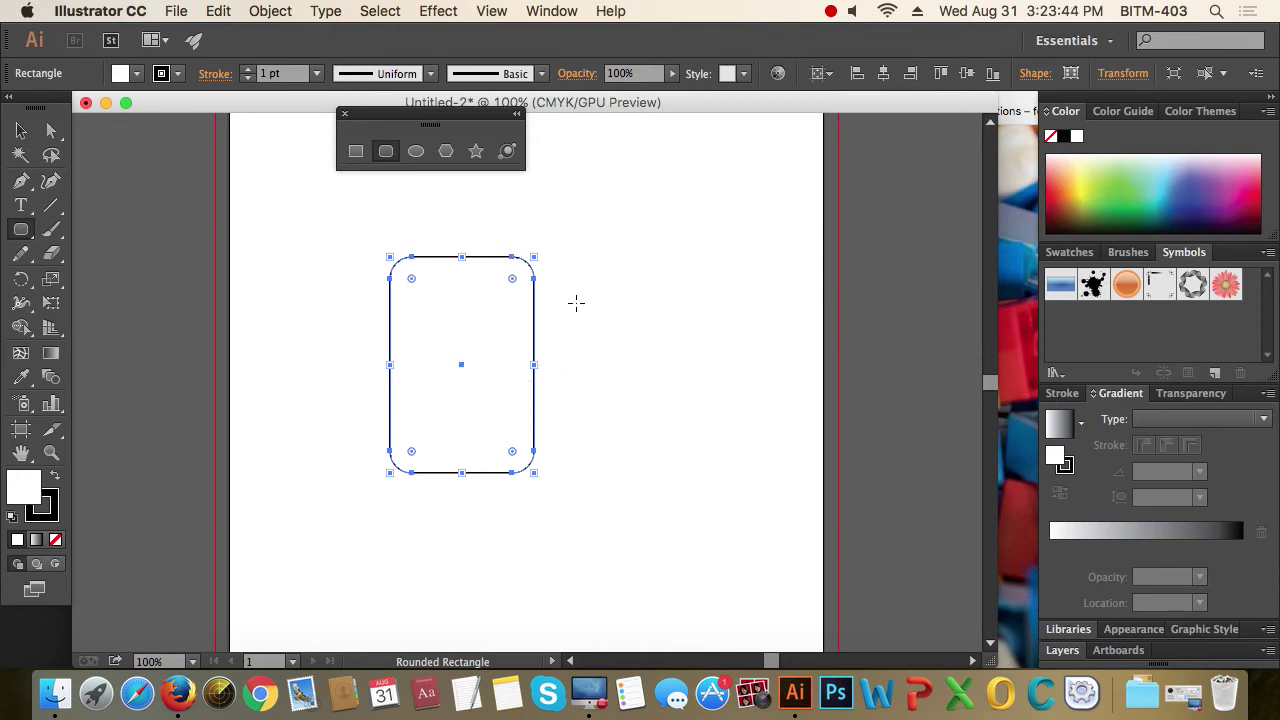
# Replace the rounded rectangle with a circle by creating an ellipse exactly 1 in wide and 1 in high
pyautogui.press('BackSpace')
pyautogui.click(416, 151)
pyautogui.click(560, 271)
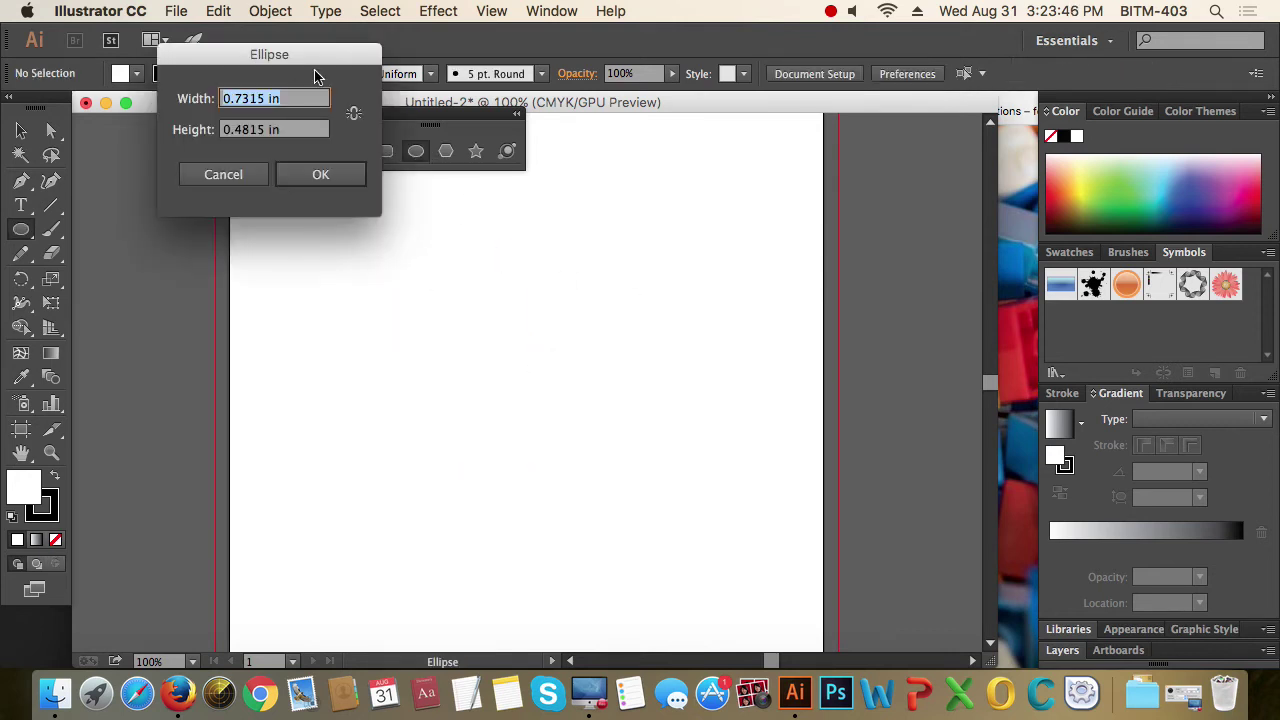
pyautogui.moveTo(314, 76); pyautogui.dragTo(668, 290)
pyautogui.write('1')
pyautogui.press('Tab')
pyautogui.write('1')
pyautogui.press('Tab')
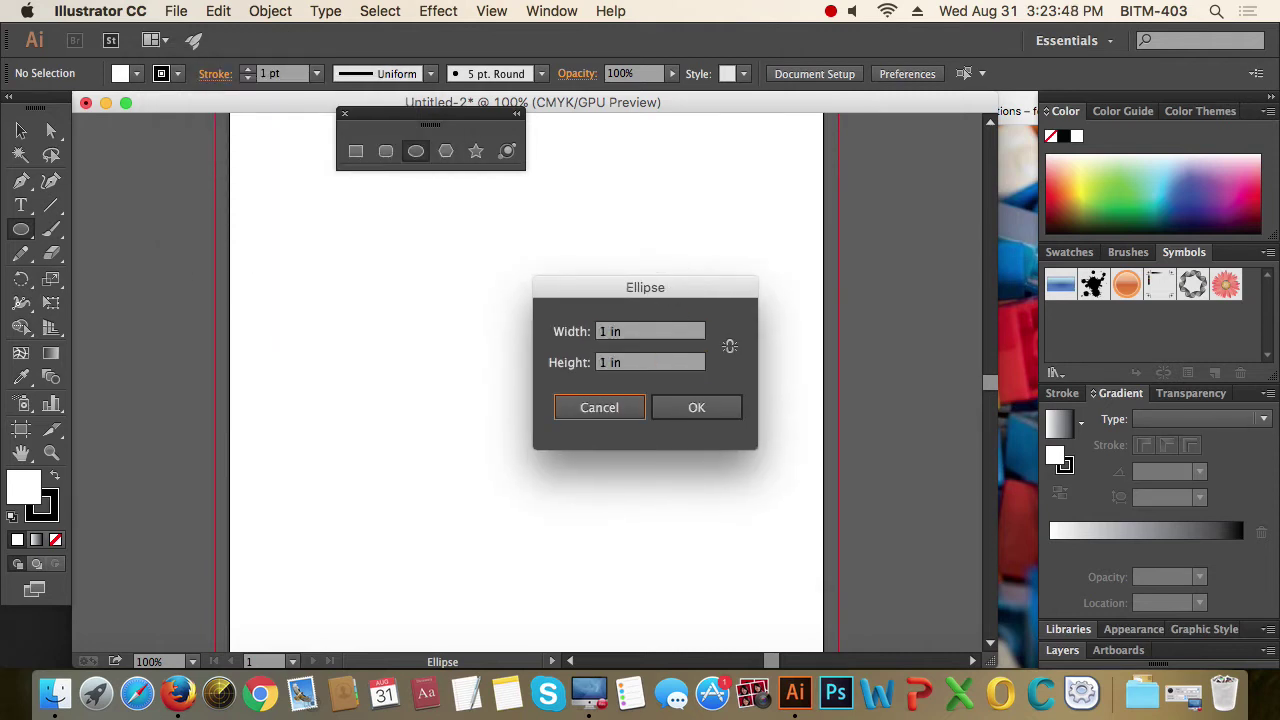
pyautogui.press('Return')
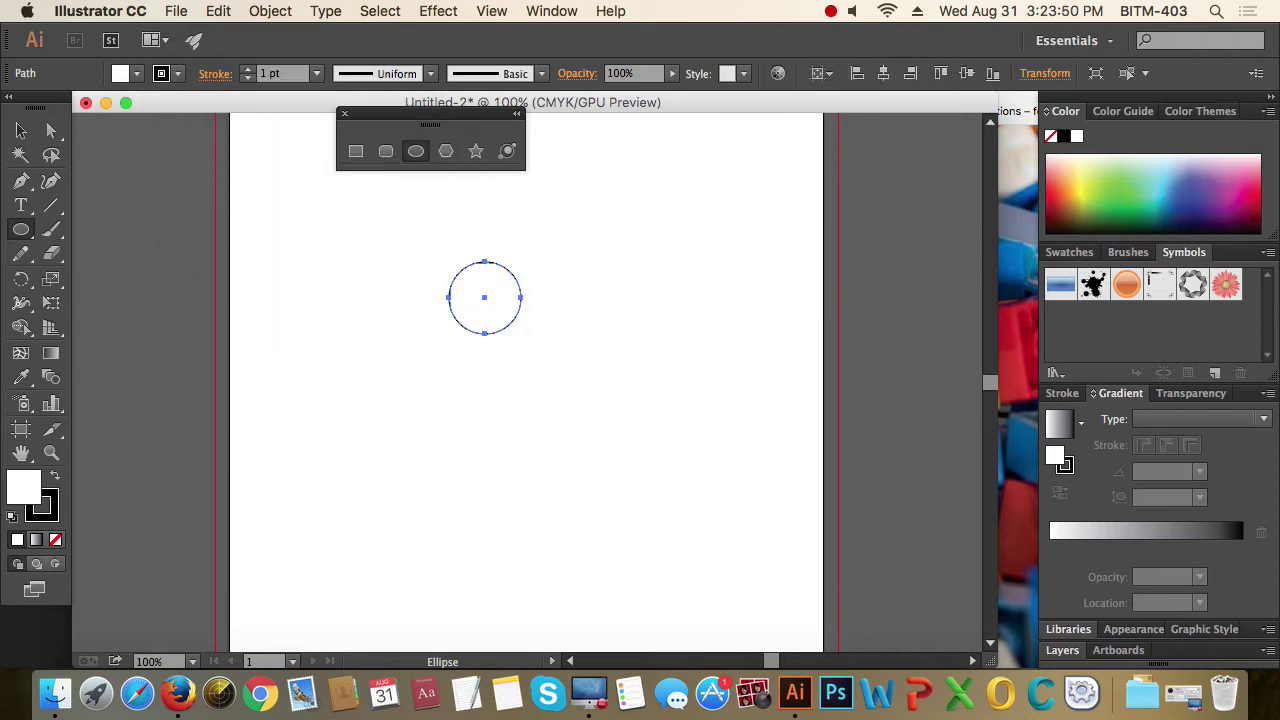
# Delete the circle and create a six-sided polygon with a 3 in radius by entering exact dimensions
pyautogui.press('BackSpace')
pyautogui.click(446, 151)
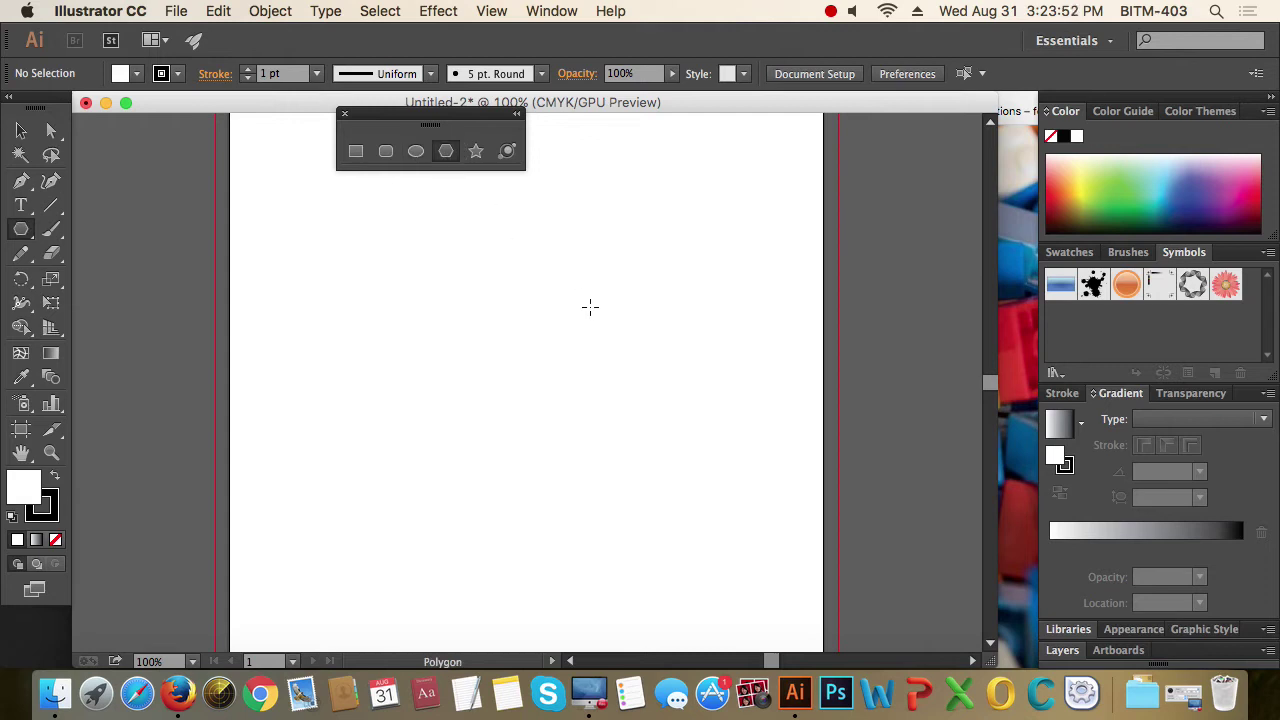
pyautogui.click(506, 287)
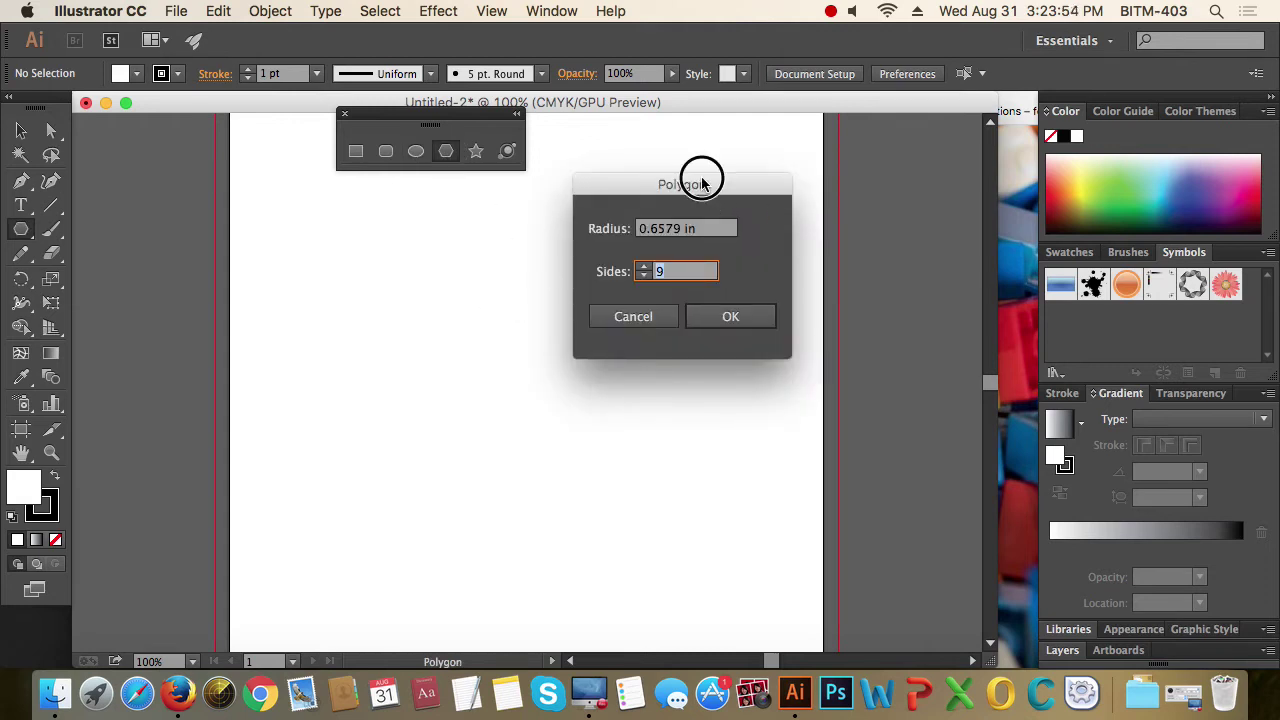
pyautogui.moveTo(703, 178); pyautogui.dragTo(736, 254)
pyautogui.click(740, 293)
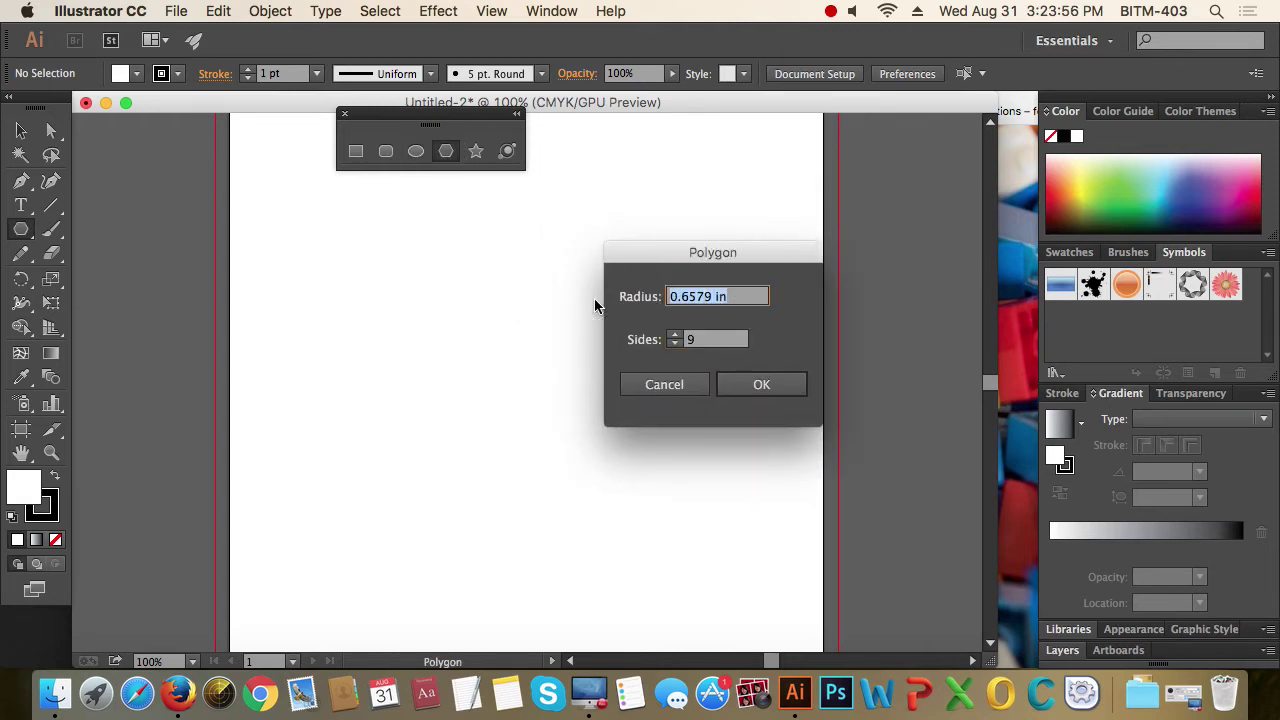
pyautogui.write('5')
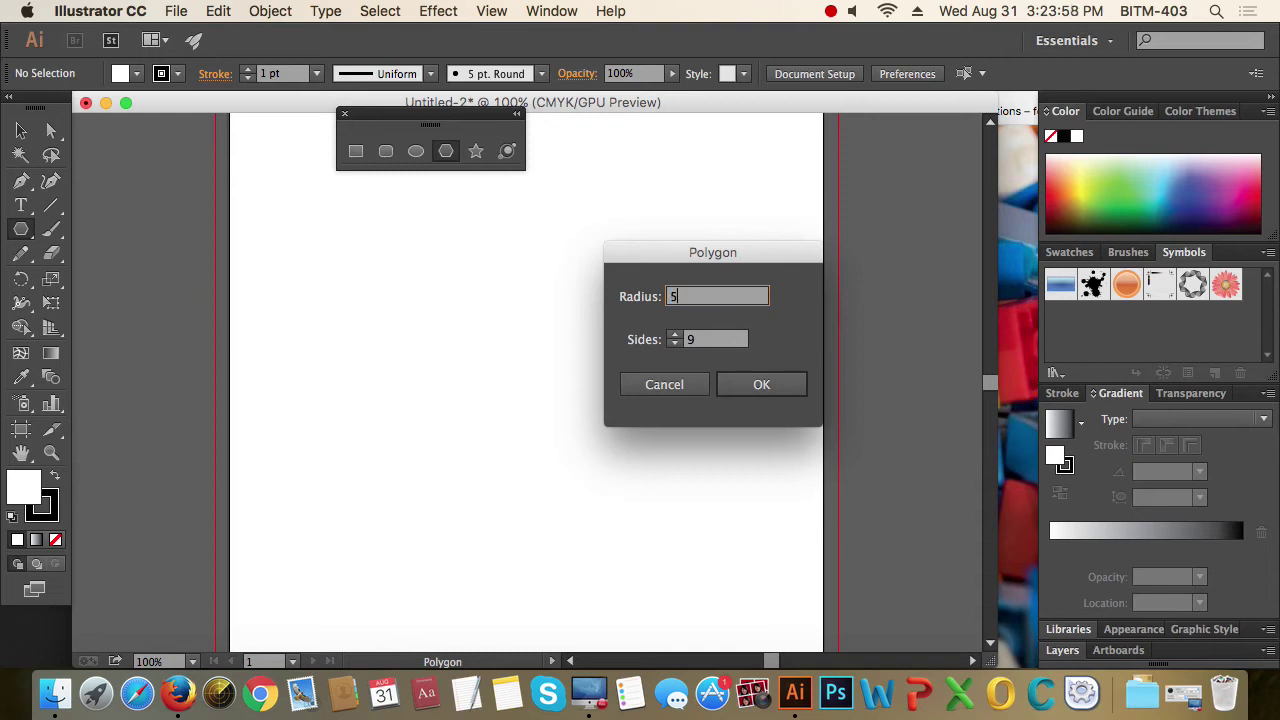
pyautogui.write('3')
pyautogui.click(703, 341)
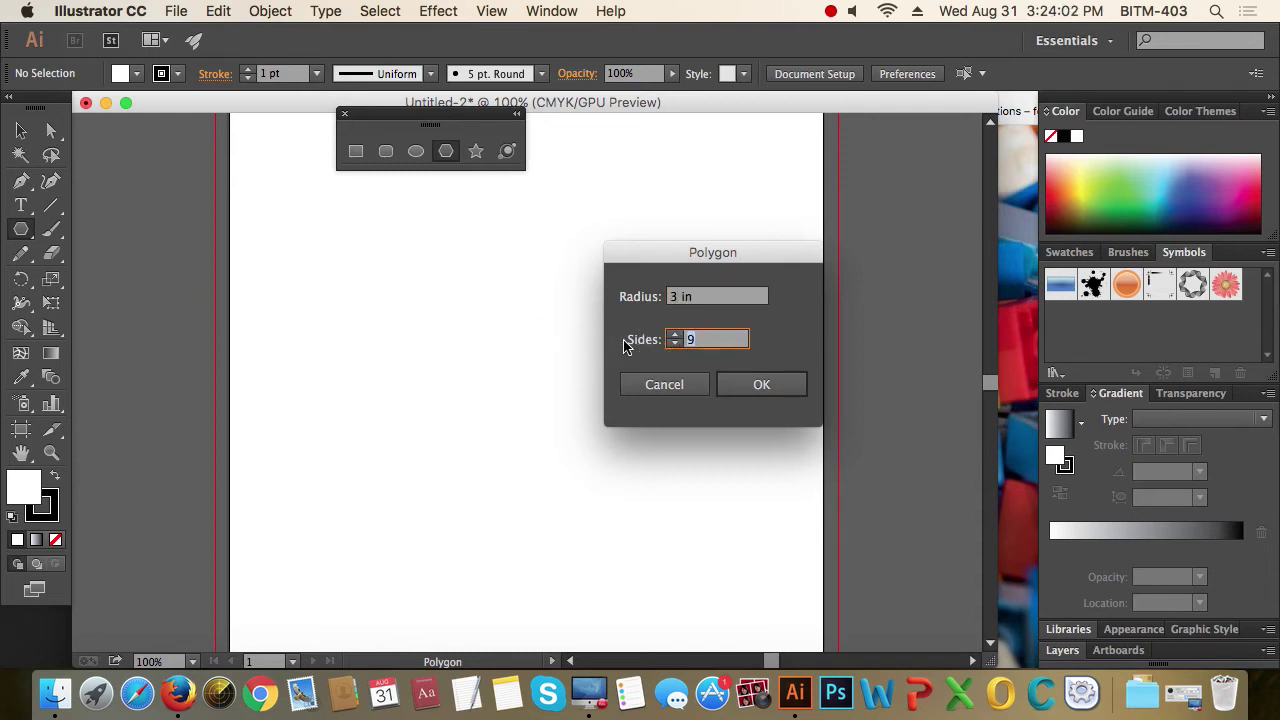
pyautogui.write('6')
pyautogui.click(762, 386)
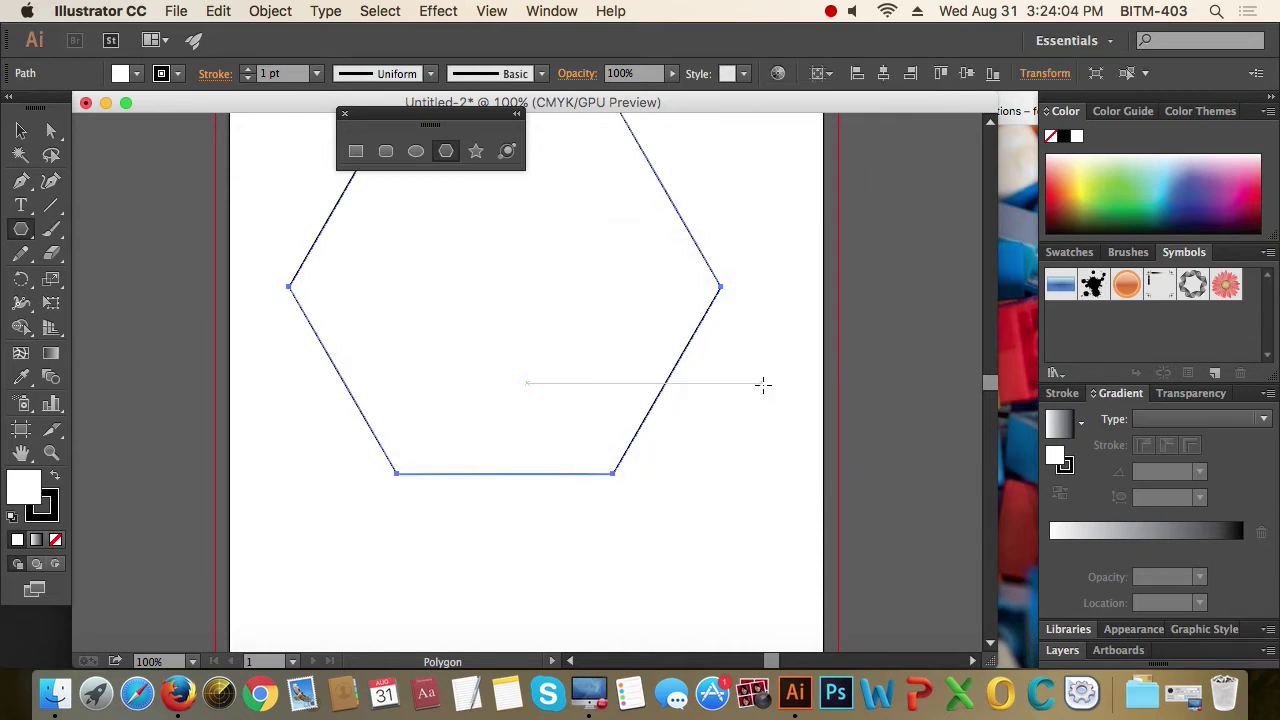
pyautogui.scroll(3, 628, 380)
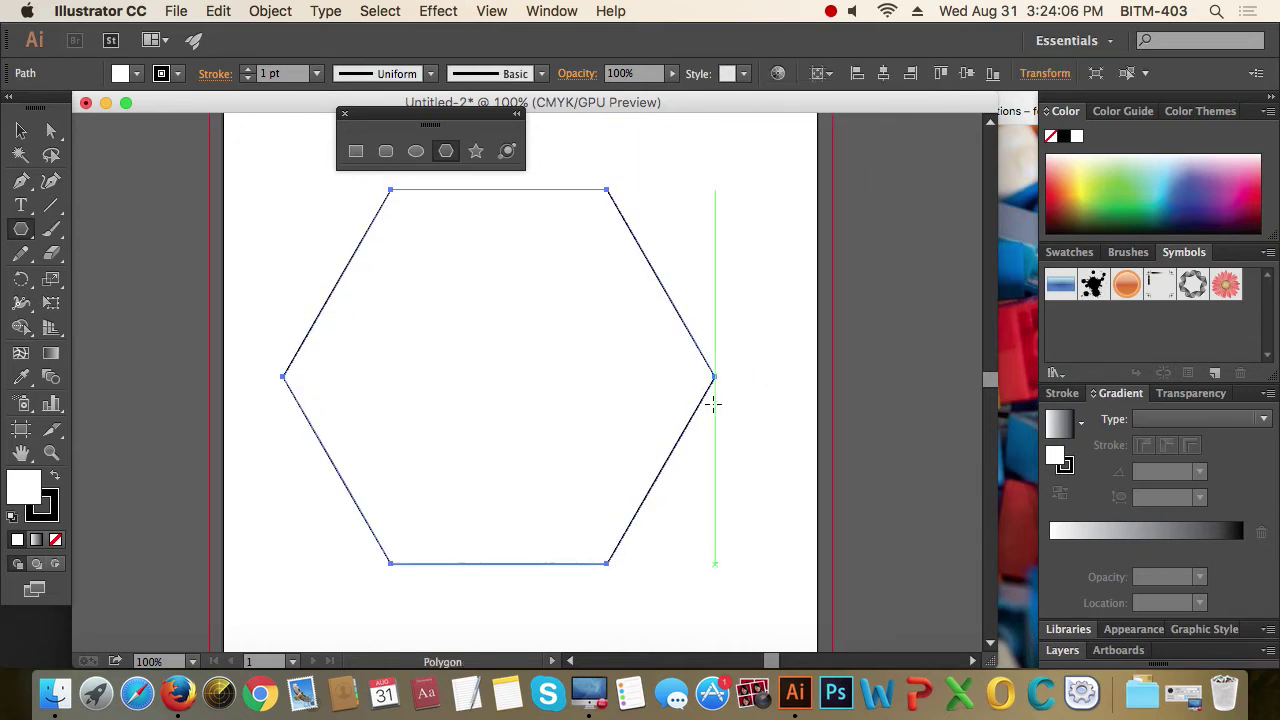
# Create a five-pointed star with Radius 1 of 1 in and Radius 2 of 2 in on the artboard's left half
pyautogui.click(476, 151)
pyautogui.click(429, 372)
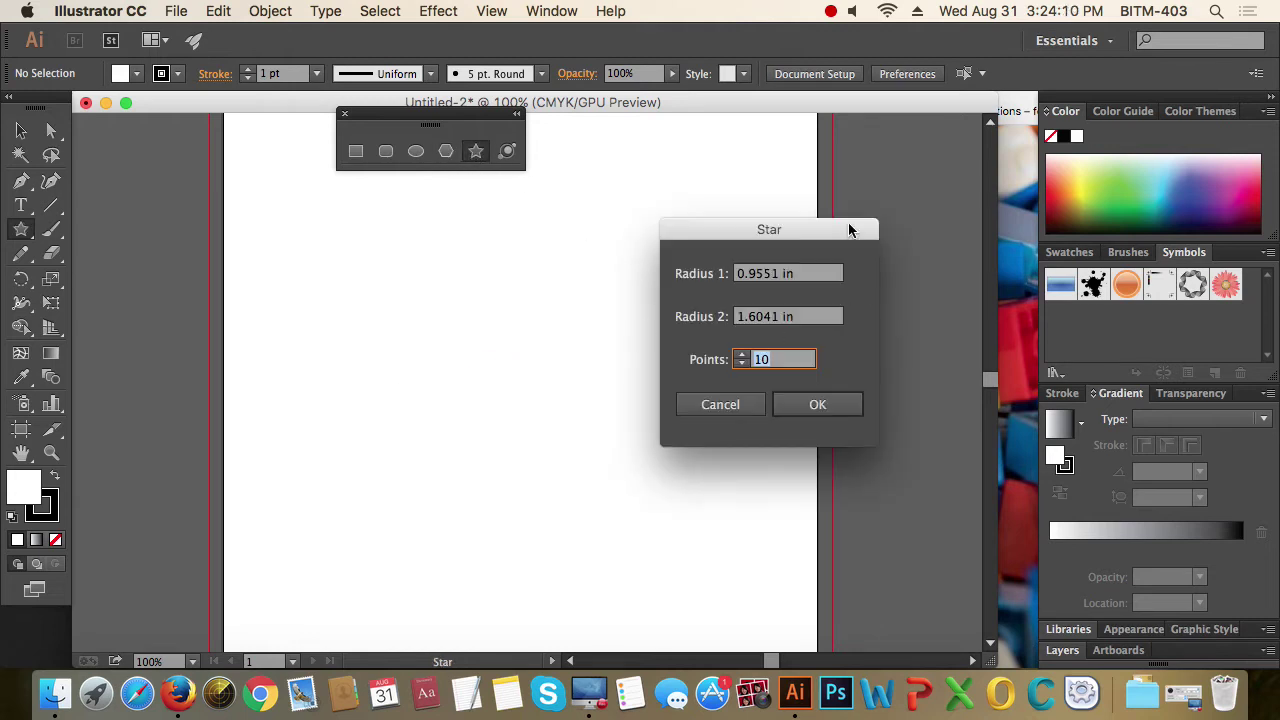
pyautogui.moveTo(785, 232); pyautogui.dragTo(650, 251)
pyautogui.press('Tab')
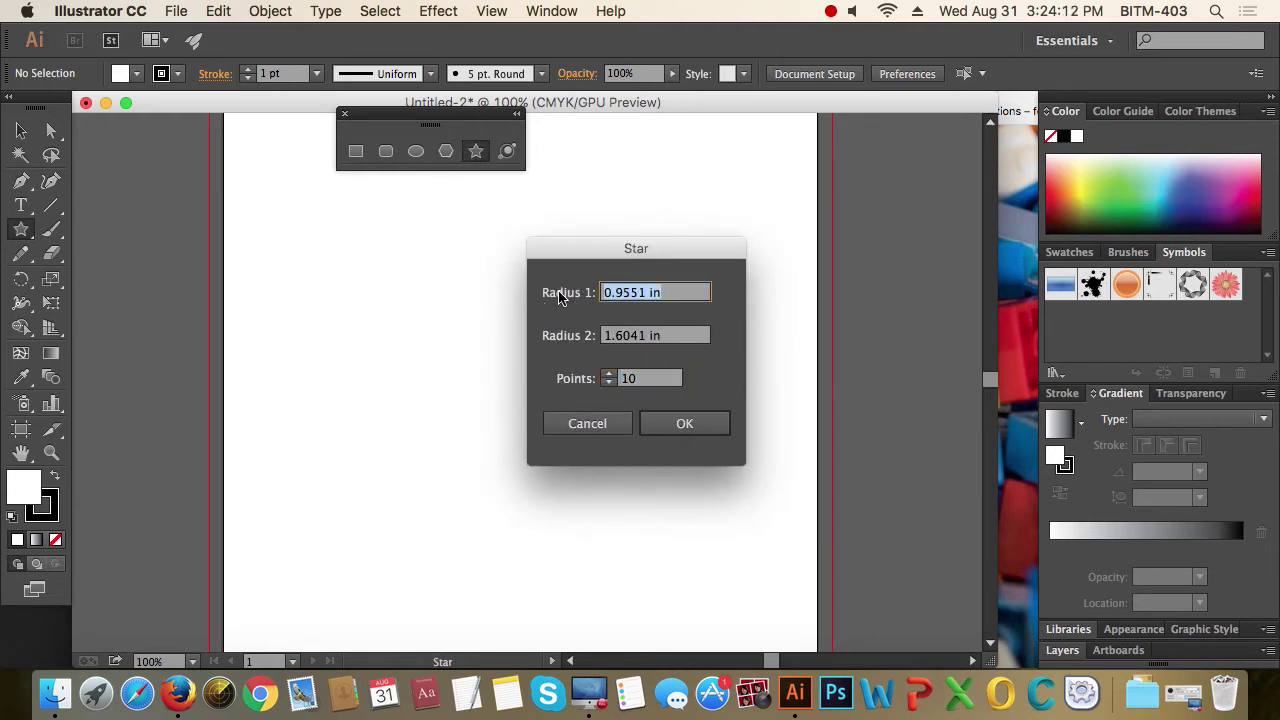
pyautogui.write('1')
pyautogui.press('Tab')
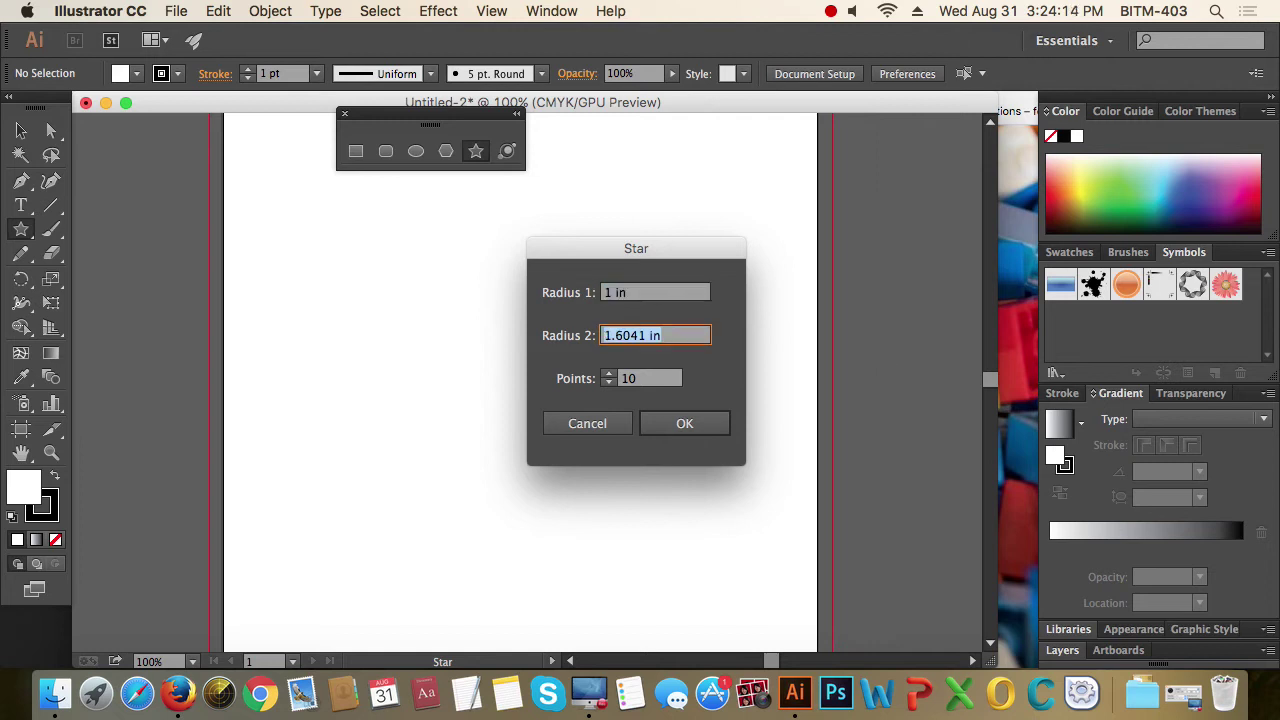
pyautogui.write('2')
pyautogui.press('Tab')
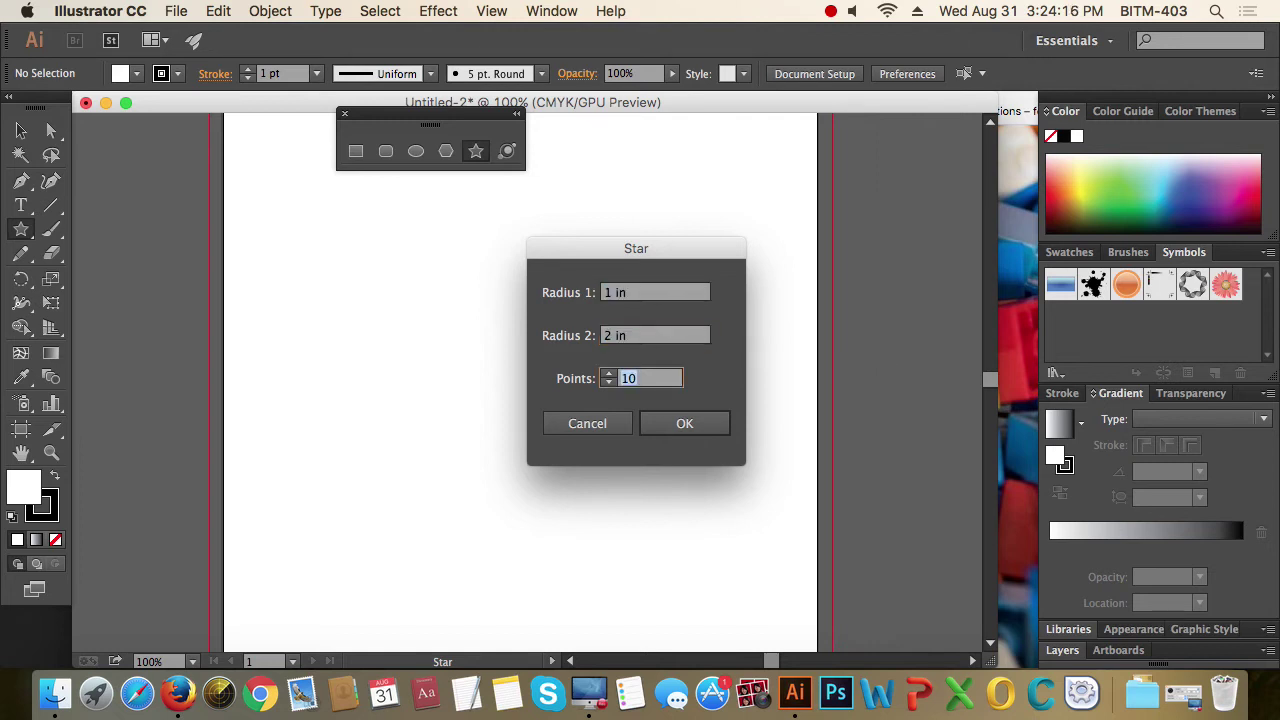
pyautogui.write('5')
pyautogui.click(700, 426)
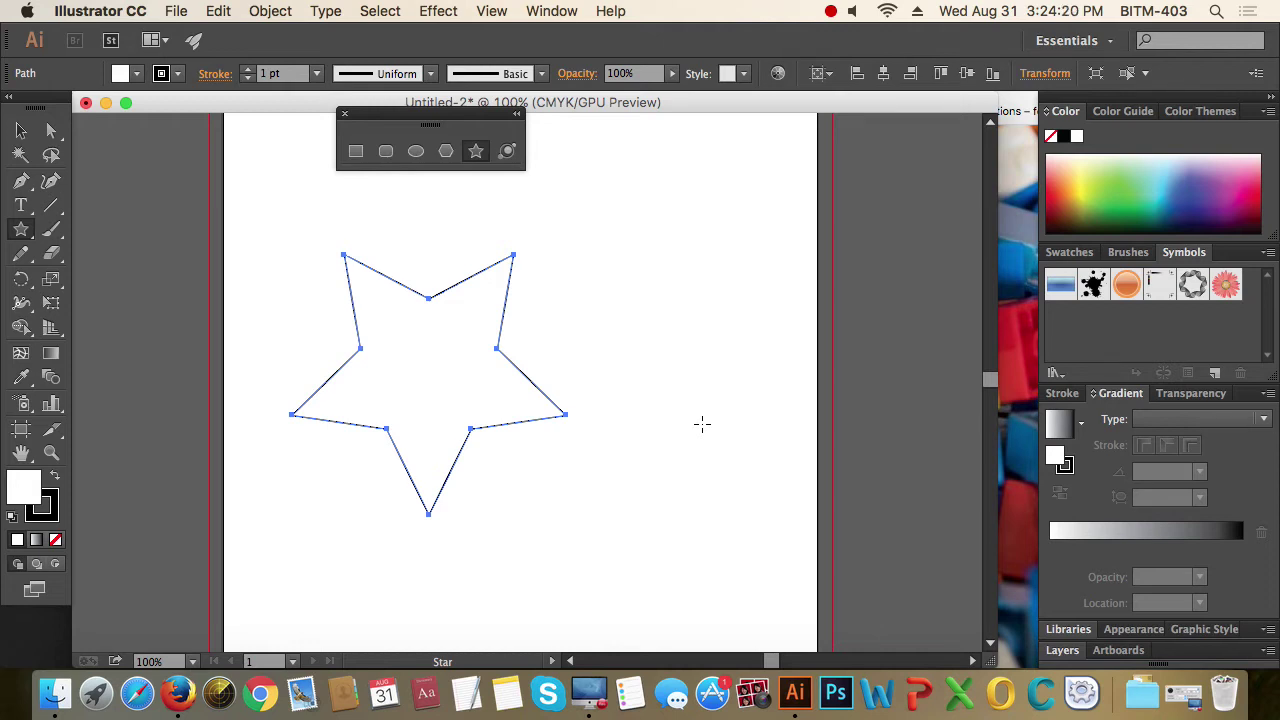
# Select the star with the Selection tool and delete it from the artboard
pyautogui.click(20, 131)
pyautogui.moveTo(604, 280); pyautogui.dragTo(437, 371)
pyautogui.press('Delete')
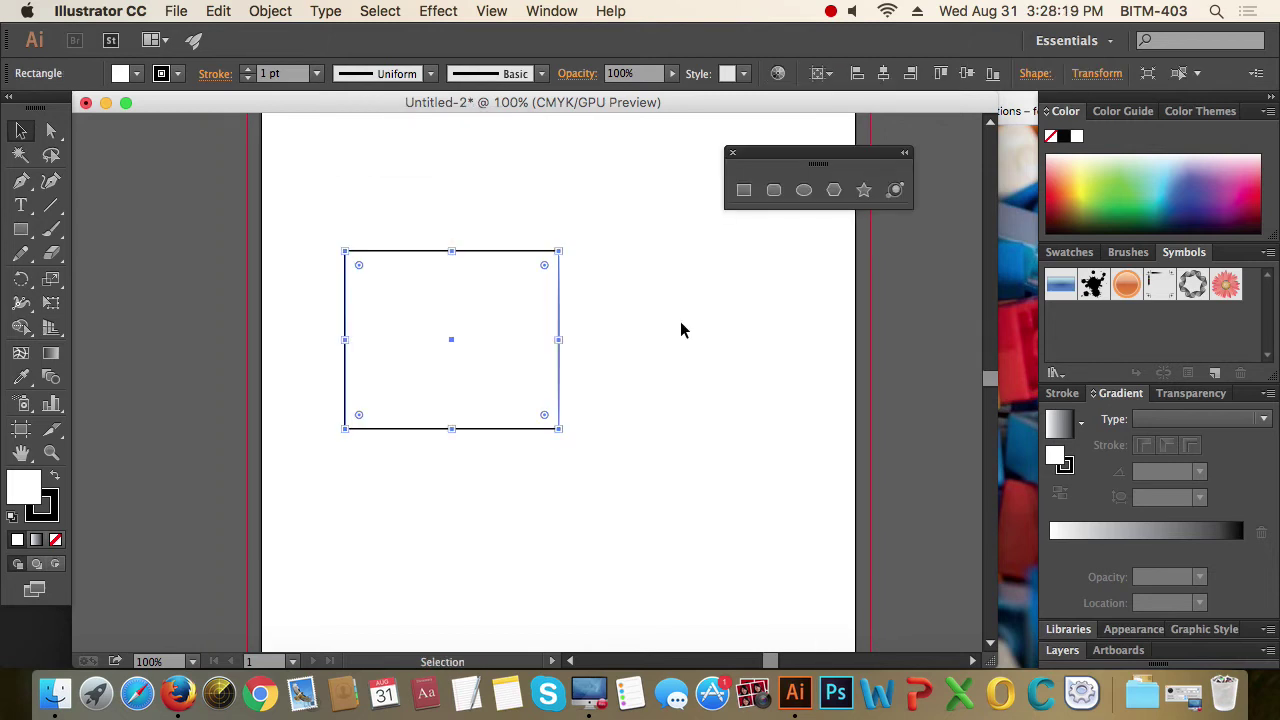
# Practise deselecting the rectangle and reselecting it with selection marquees started from different corners, leaving it selected
pyautogui.click(620, 250)
pyautogui.moveTo(606, 218); pyautogui.dragTo(459, 329)
pyautogui.click(615, 358)
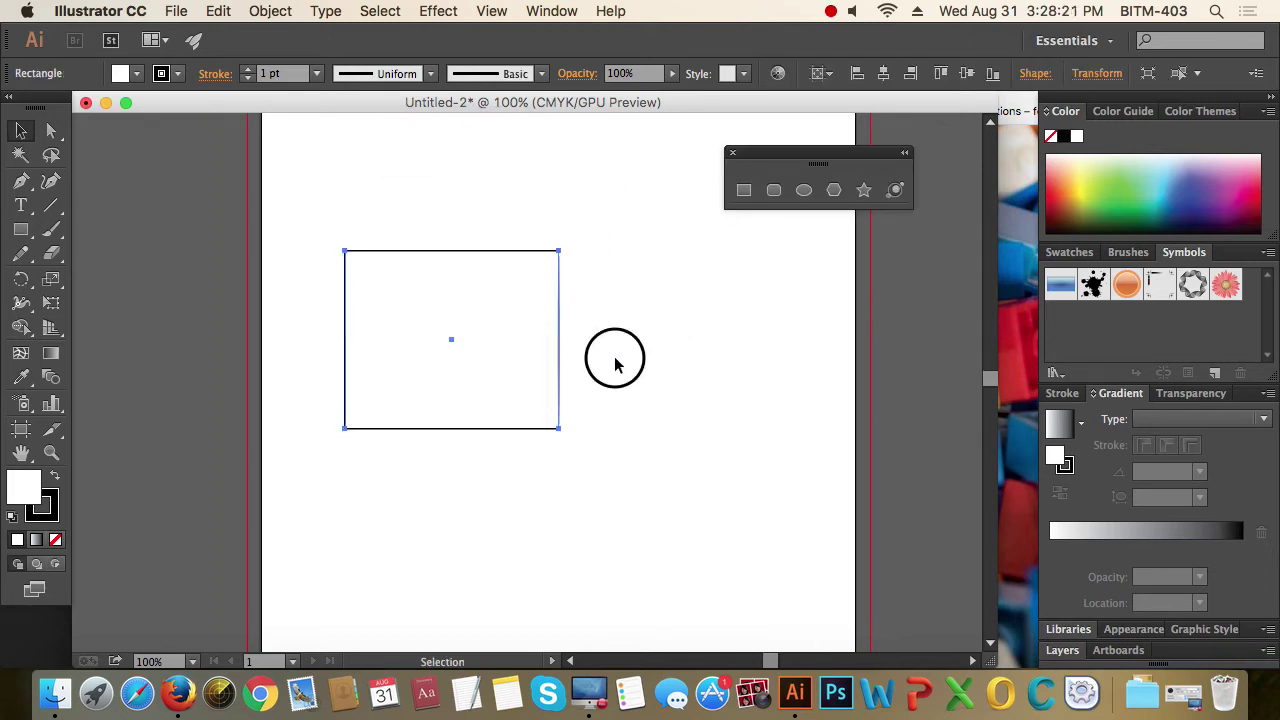
pyautogui.moveTo(318, 200); pyautogui.dragTo(427, 350)
pyautogui.click(655, 464)
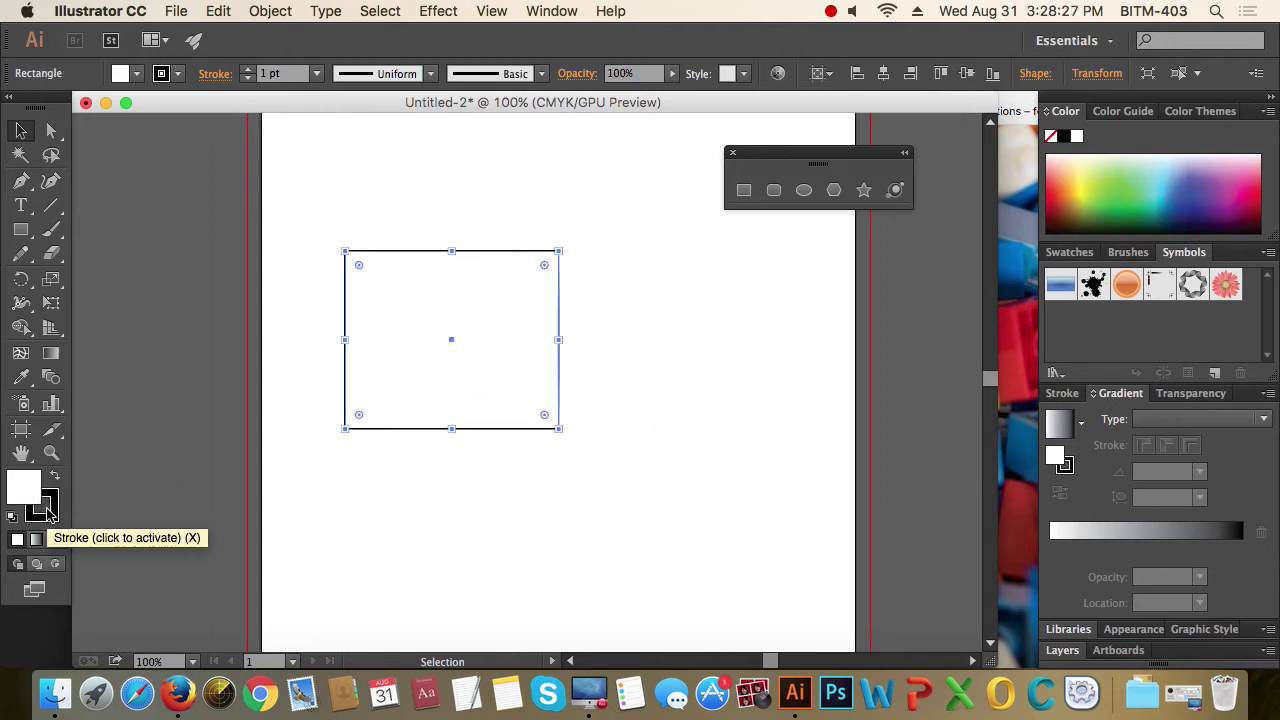
pyautogui.click(646, 454)
pyautogui.moveTo(628, 470); pyautogui.dragTo(400, 280)
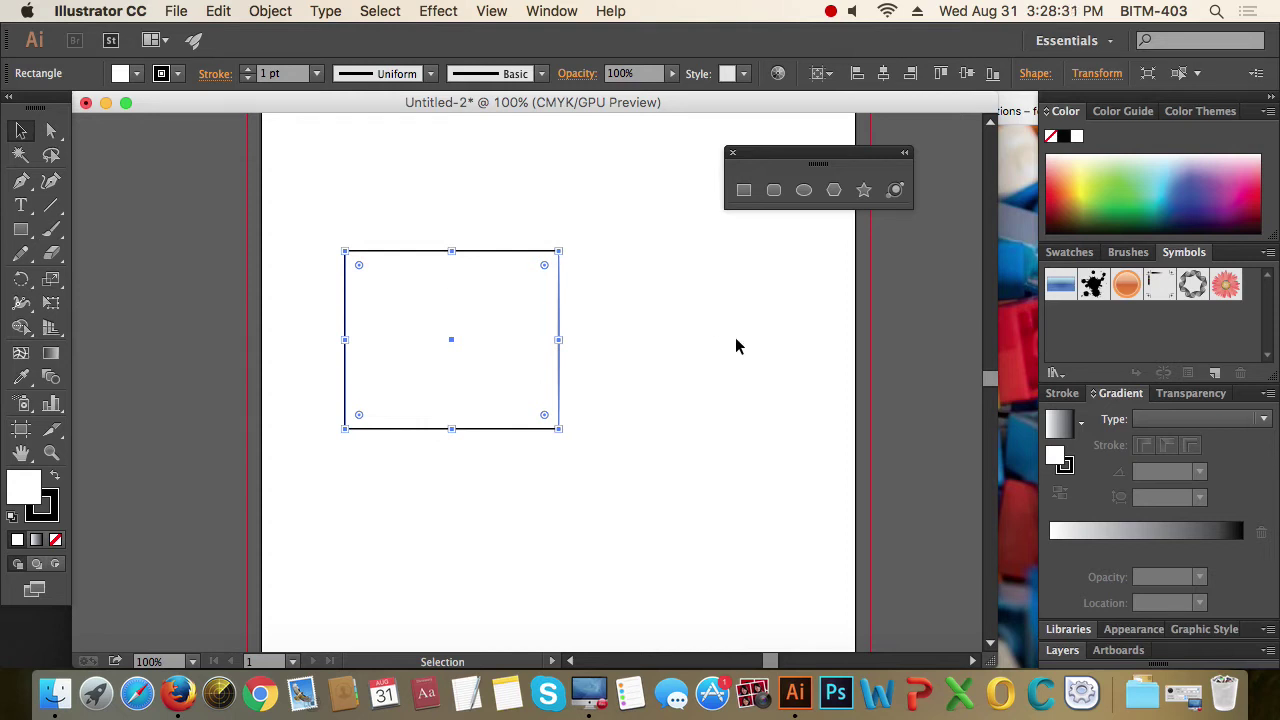
pyautogui.click(606, 449)
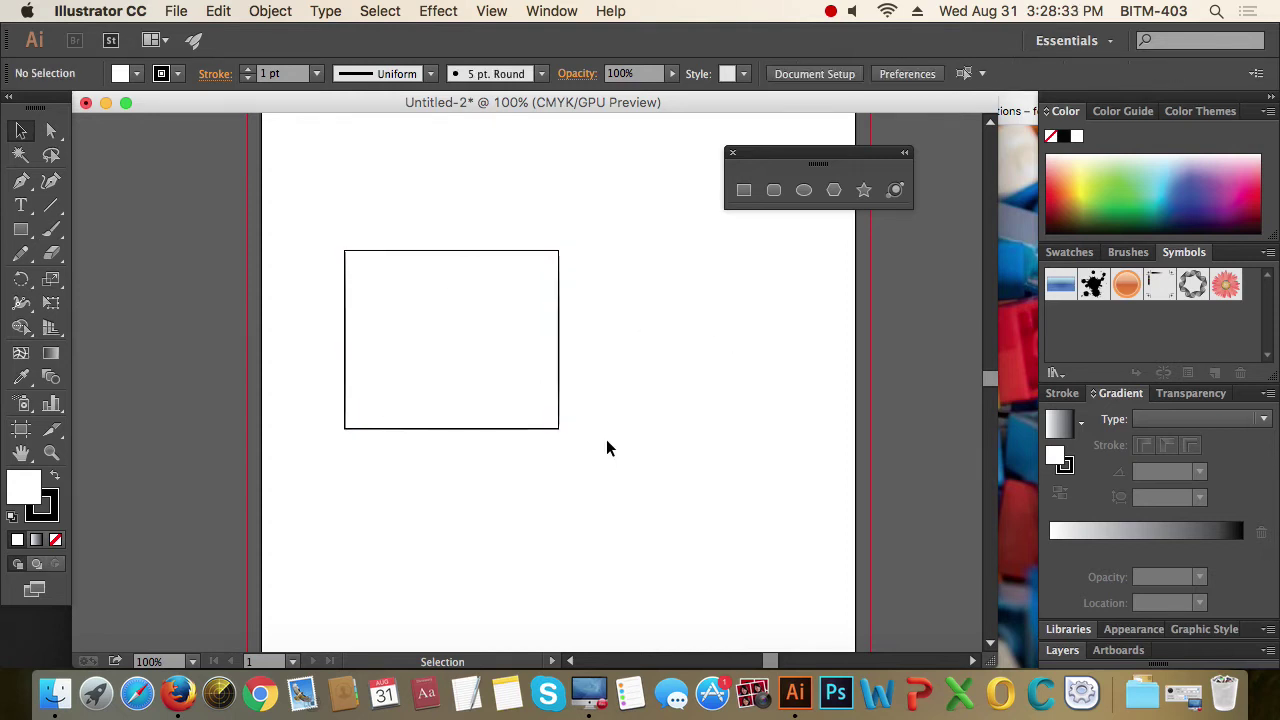
pyautogui.moveTo(606, 449); pyautogui.dragTo(397, 297)
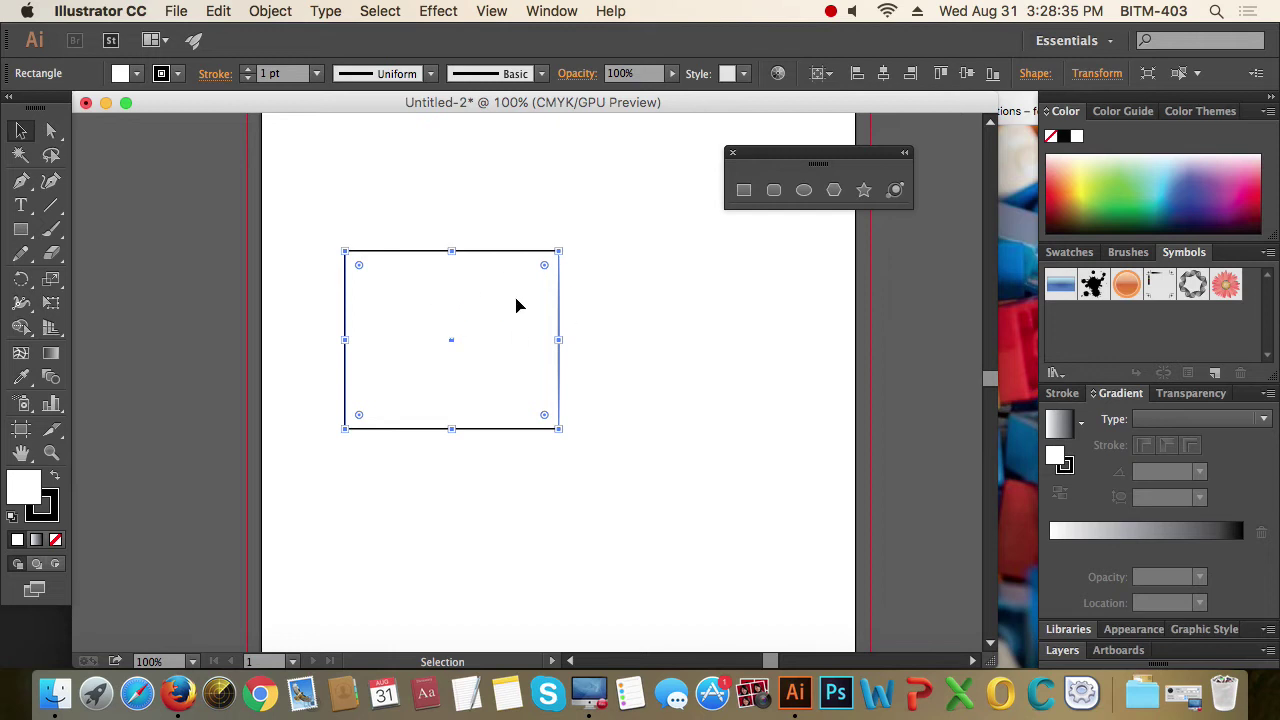
# Detach the Color panel, place it over the artboard beside the floating shape tools, and show its full CMYK slider options
pyautogui.moveTo(797, 160); pyautogui.dragTo(543, 160)
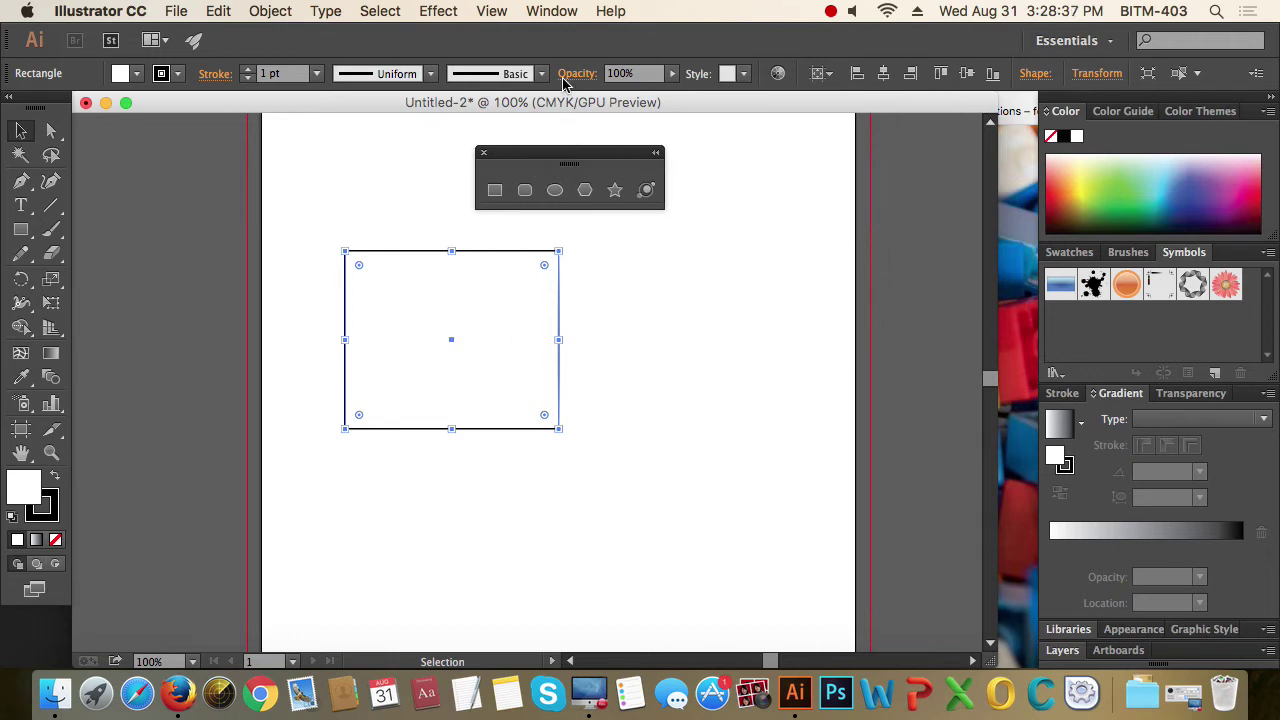
pyautogui.click(552, 11)
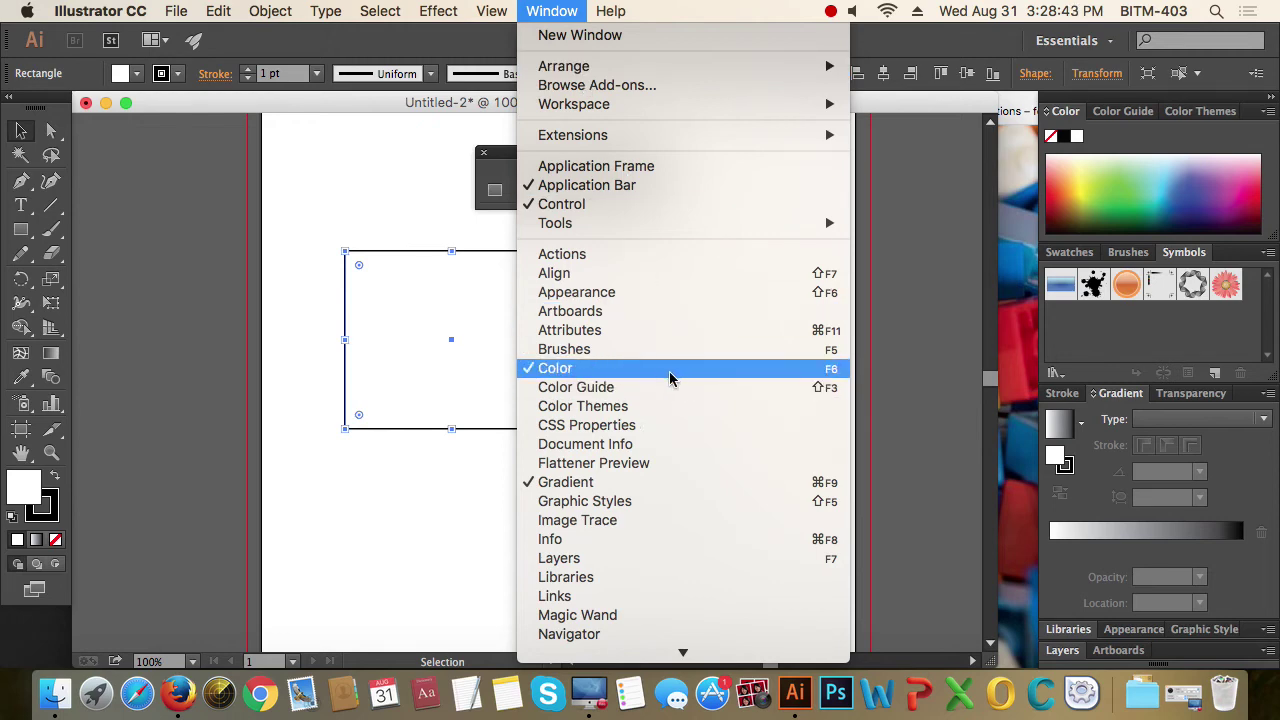
pyautogui.click(1068, 114)
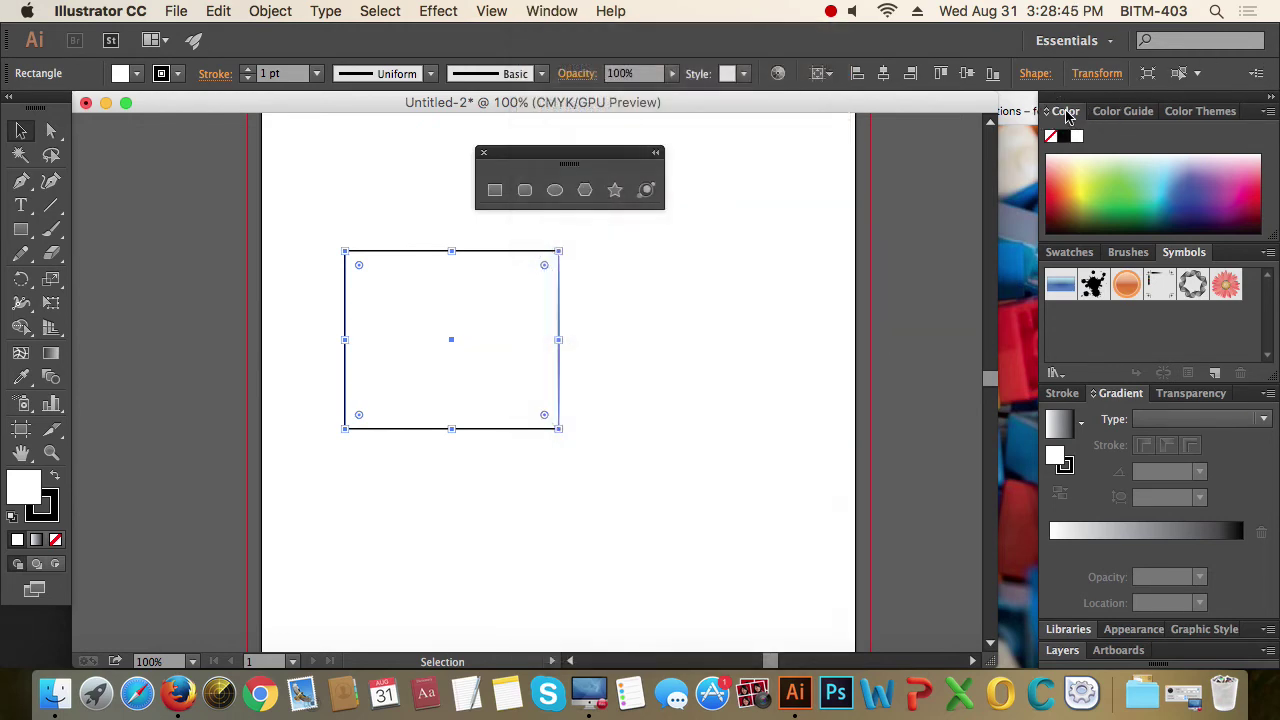
pyautogui.moveTo(1068, 114); pyautogui.dragTo(817, 163)
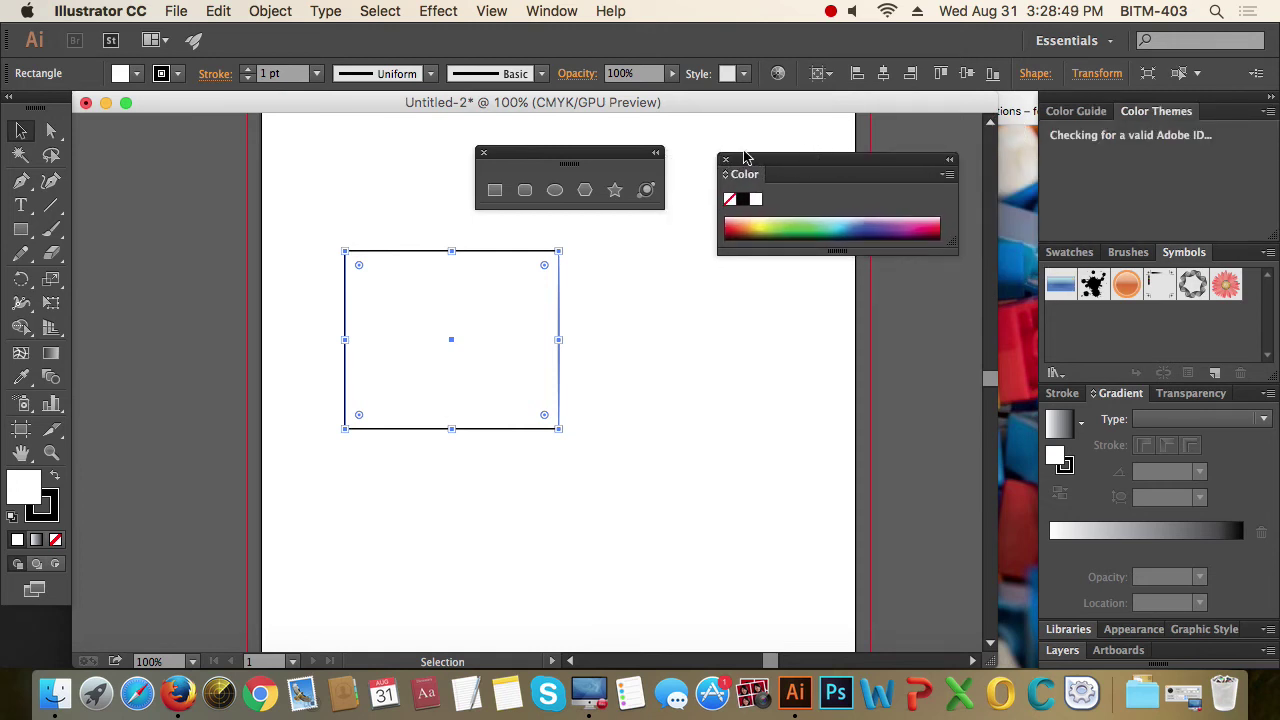
pyautogui.click(947, 178)
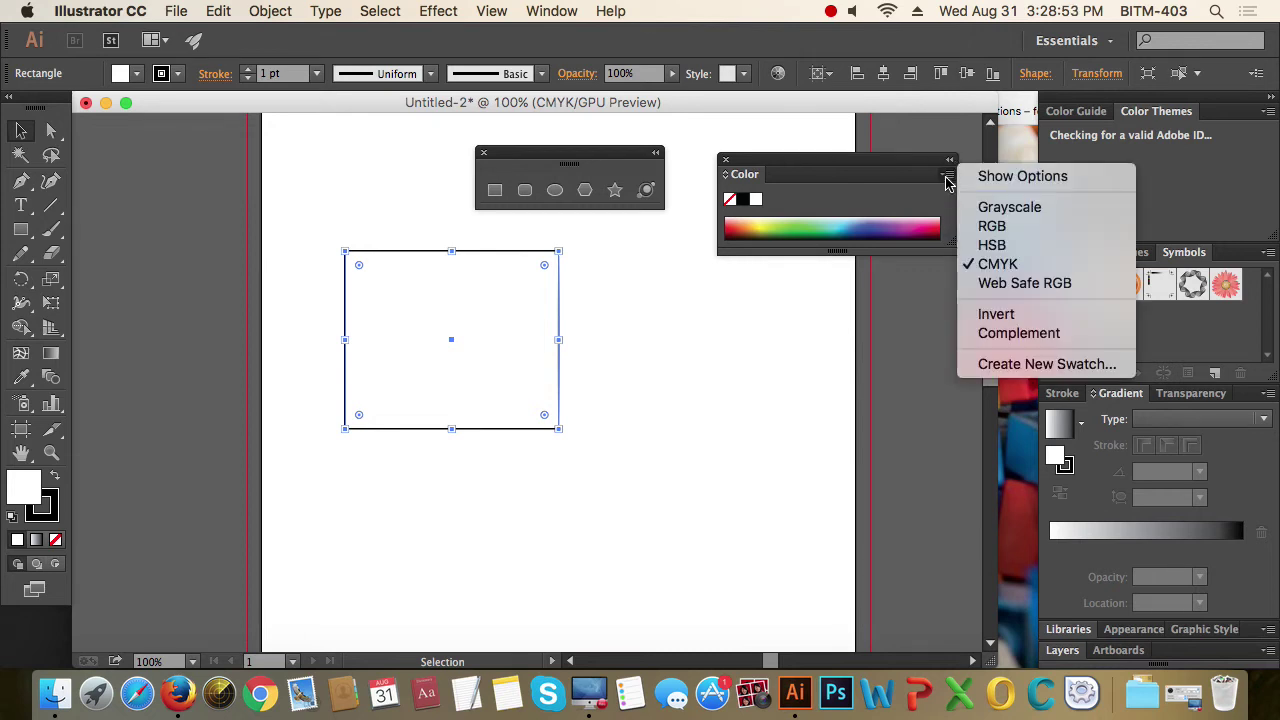
pyautogui.click(1001, 186)
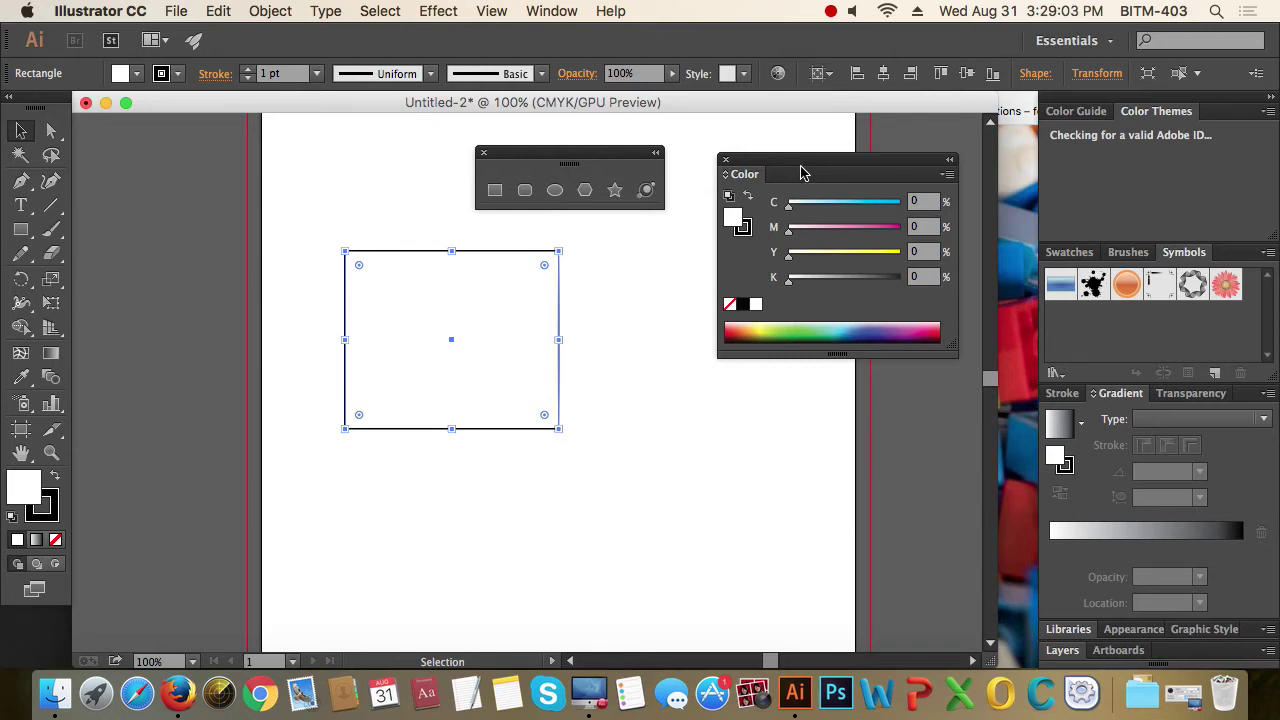
pyautogui.moveTo(806, 163); pyautogui.dragTo(812, 143)
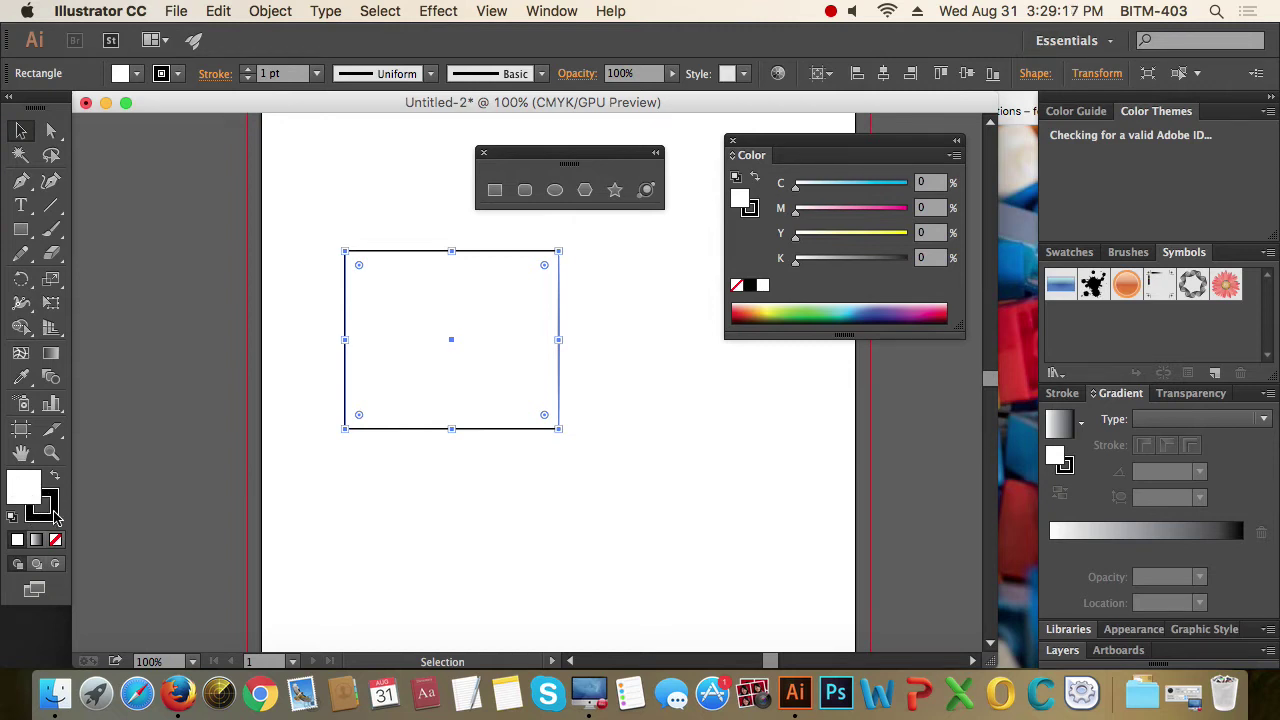
# Switch the active color attribute of the selected rectangle to stroke, to fill, and back to stroke
pyautogui.click(55, 513)
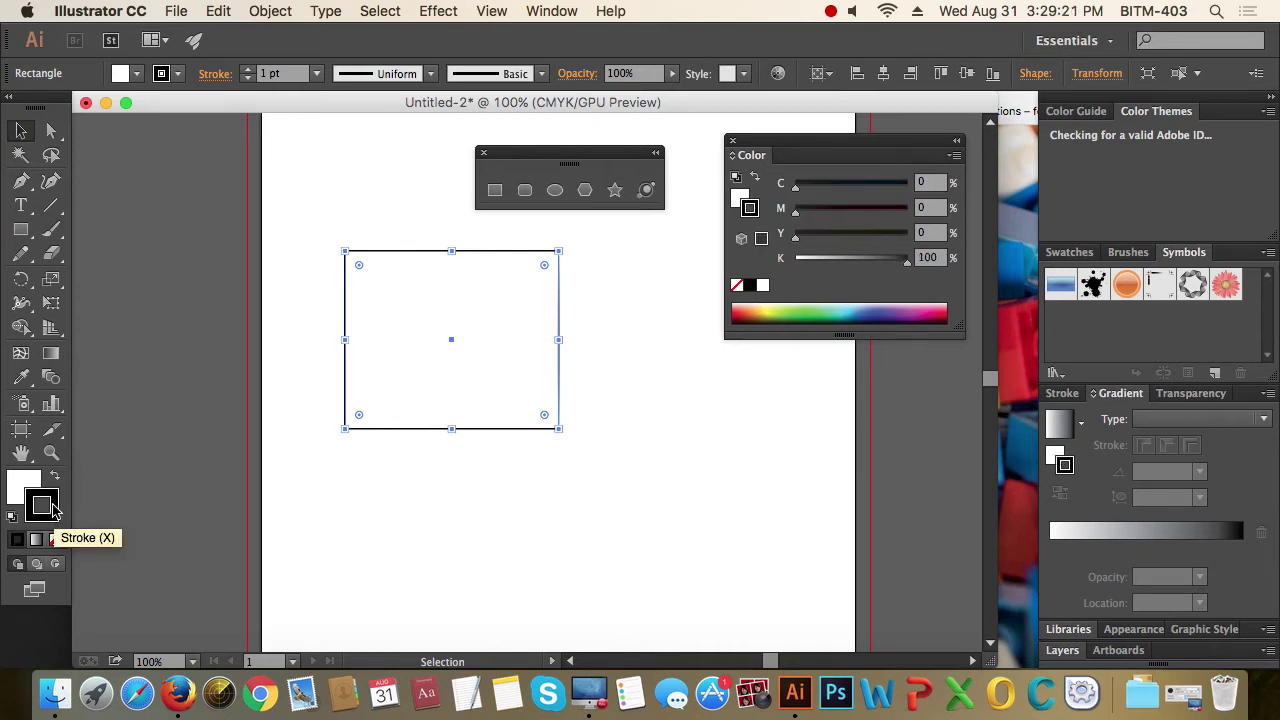
pyautogui.click(28, 482)
pyautogui.click(45, 510)
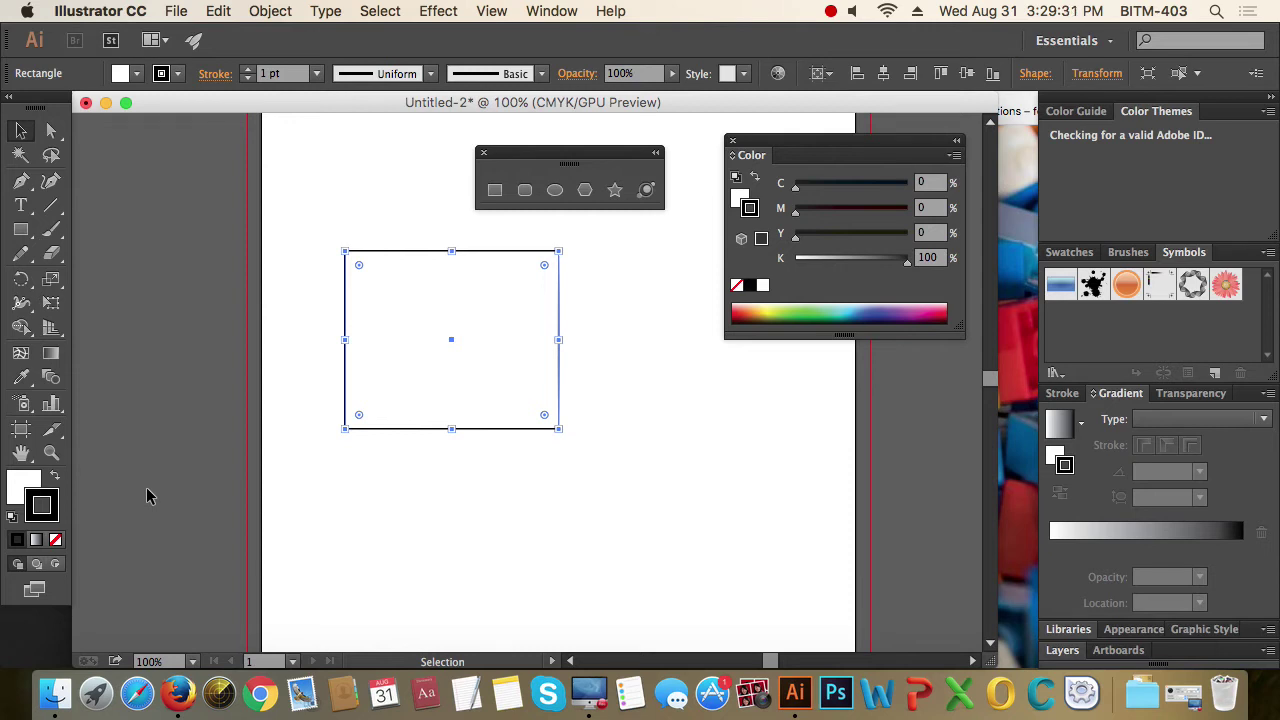
# Toggle the selected rectangle's active color attribute repeatedly between fill and stroke, ending on stroke
pyautogui.press('x')
pyautogui.press('x')
pyautogui.press('x')
pyautogui.press('x')
pyautogui.press('x')
pyautogui.press('x')
pyautogui.press('x')
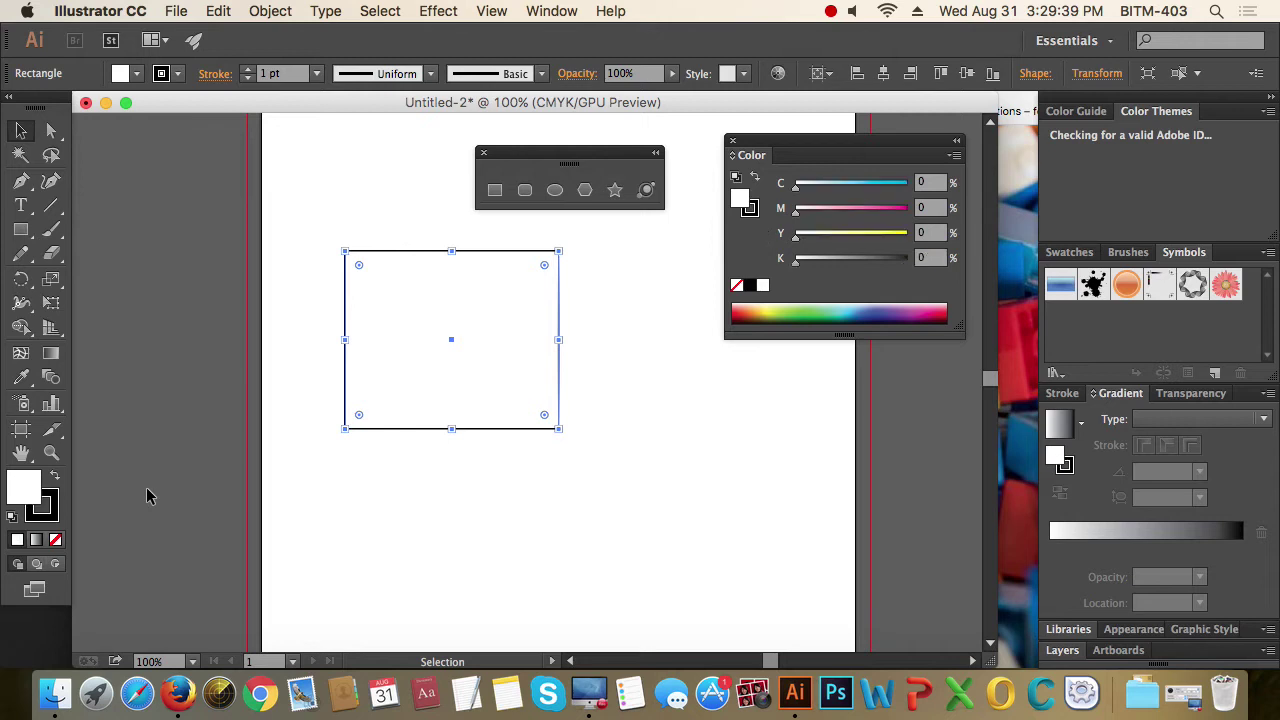
pyautogui.press('x')
pyautogui.press('x')
pyautogui.press('x')
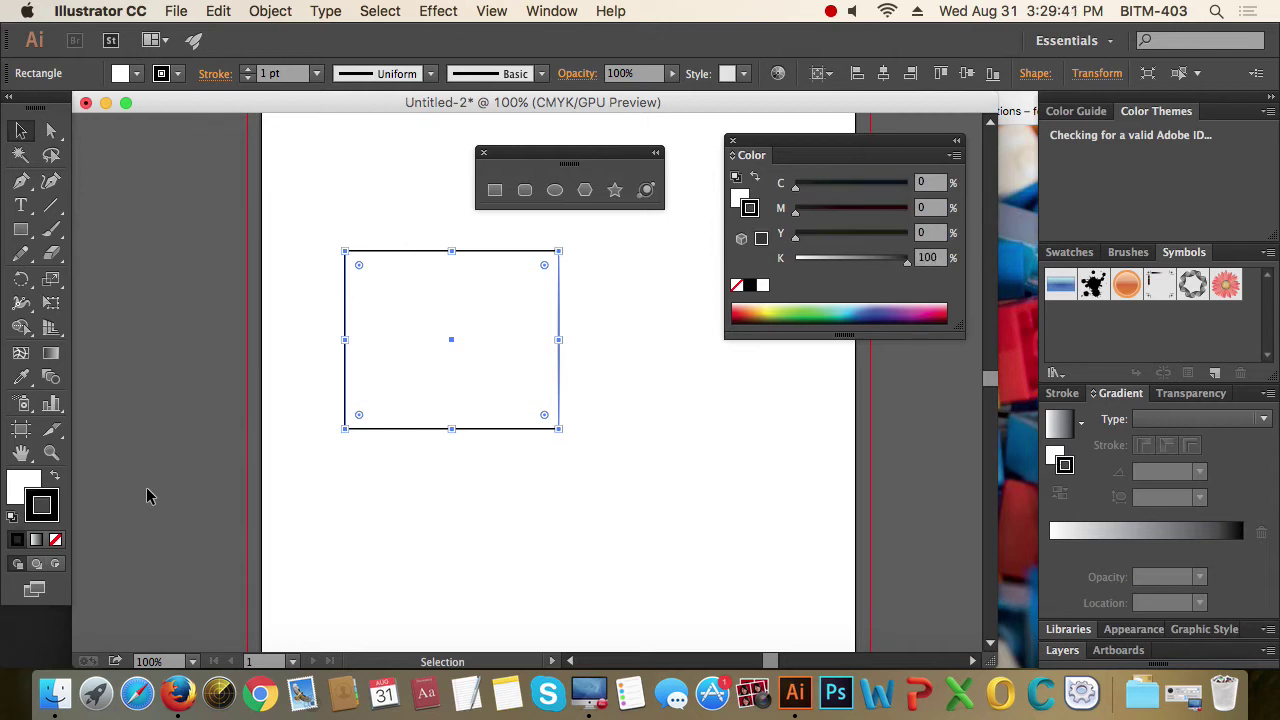
pyautogui.press('x')
pyautogui.press('x')
pyautogui.press('x')
pyautogui.press('x')
pyautogui.press('x')
pyautogui.press('x')
pyautogui.press('x')
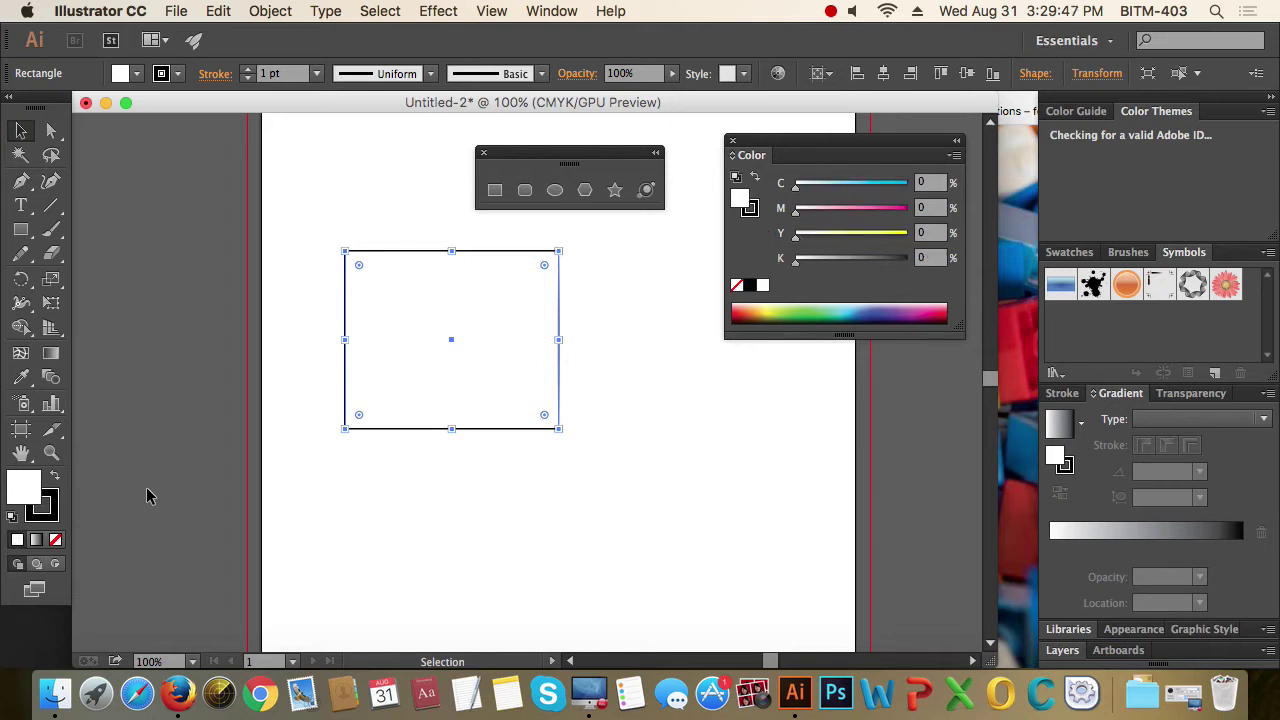
pyautogui.press('x')
pyautogui.press('x')
pyautogui.click(50, 500)
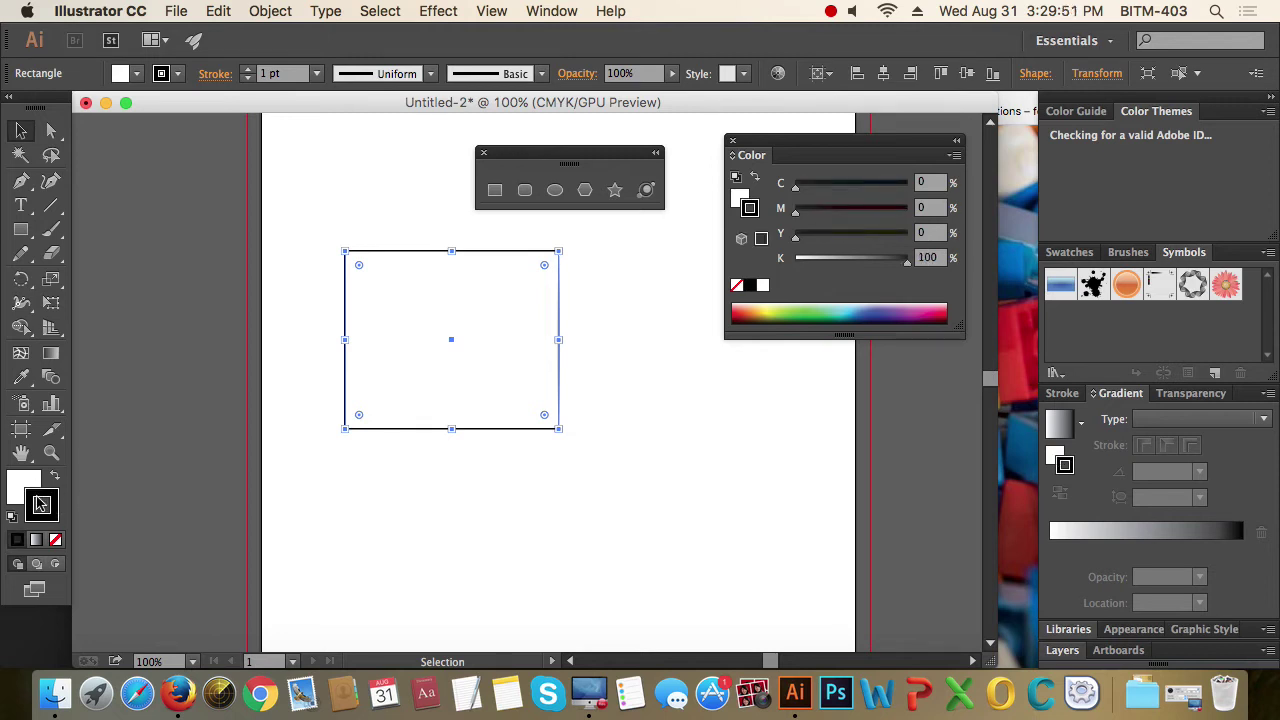
# Fill the rectangle with blue (C 100, M 100, Y 0, K 0) and color its stroke yellow (Y 100, K 0)
pyautogui.press('x')
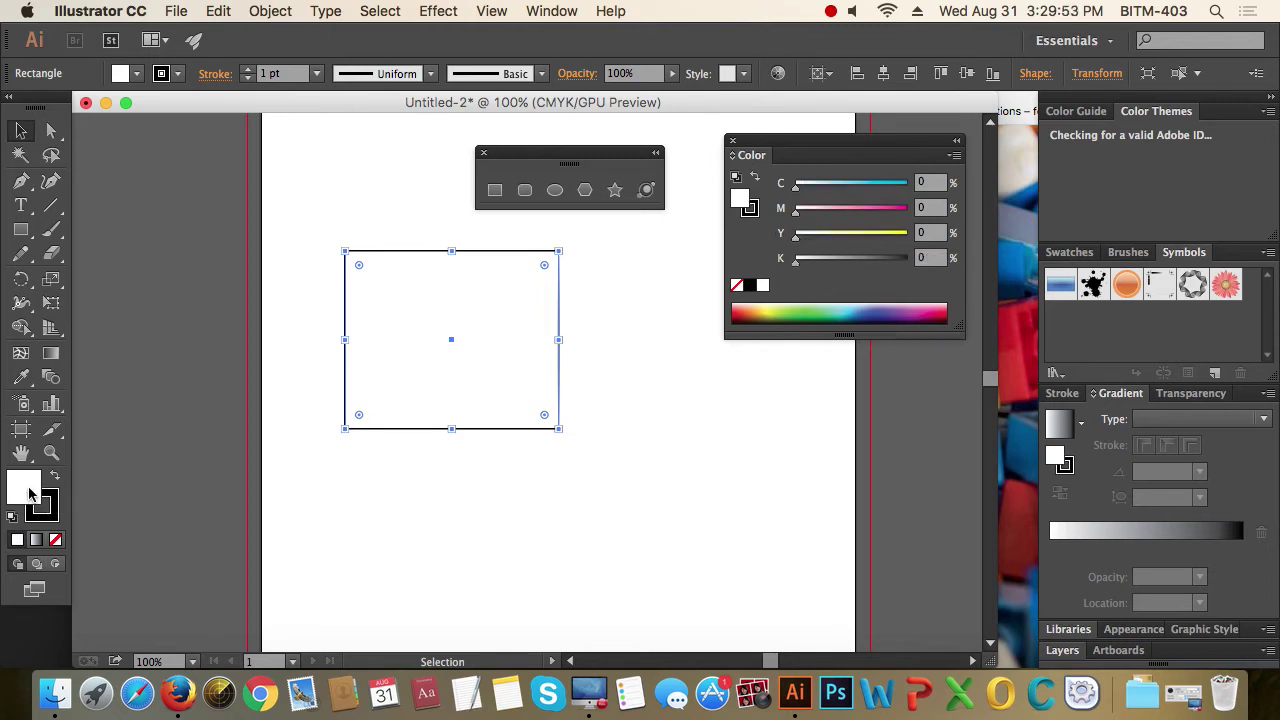
pyautogui.moveTo(898, 188); pyautogui.dragTo(912, 210)
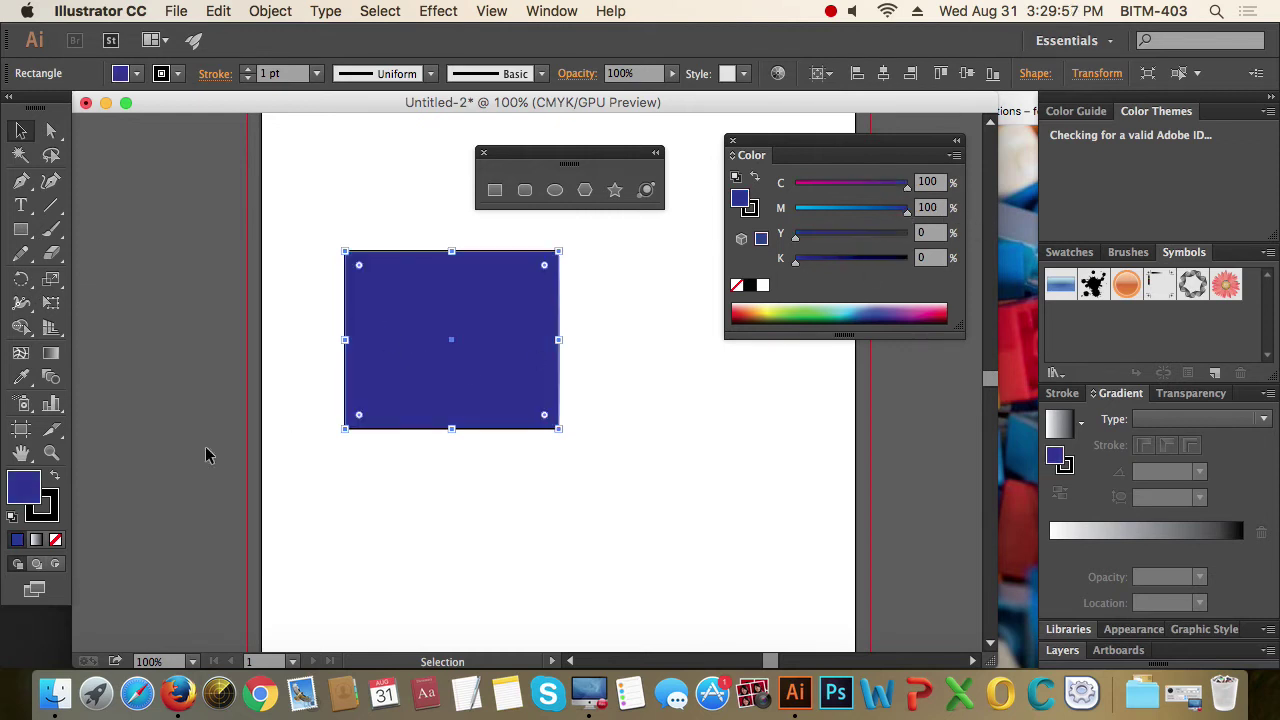
pyautogui.click(42, 515)
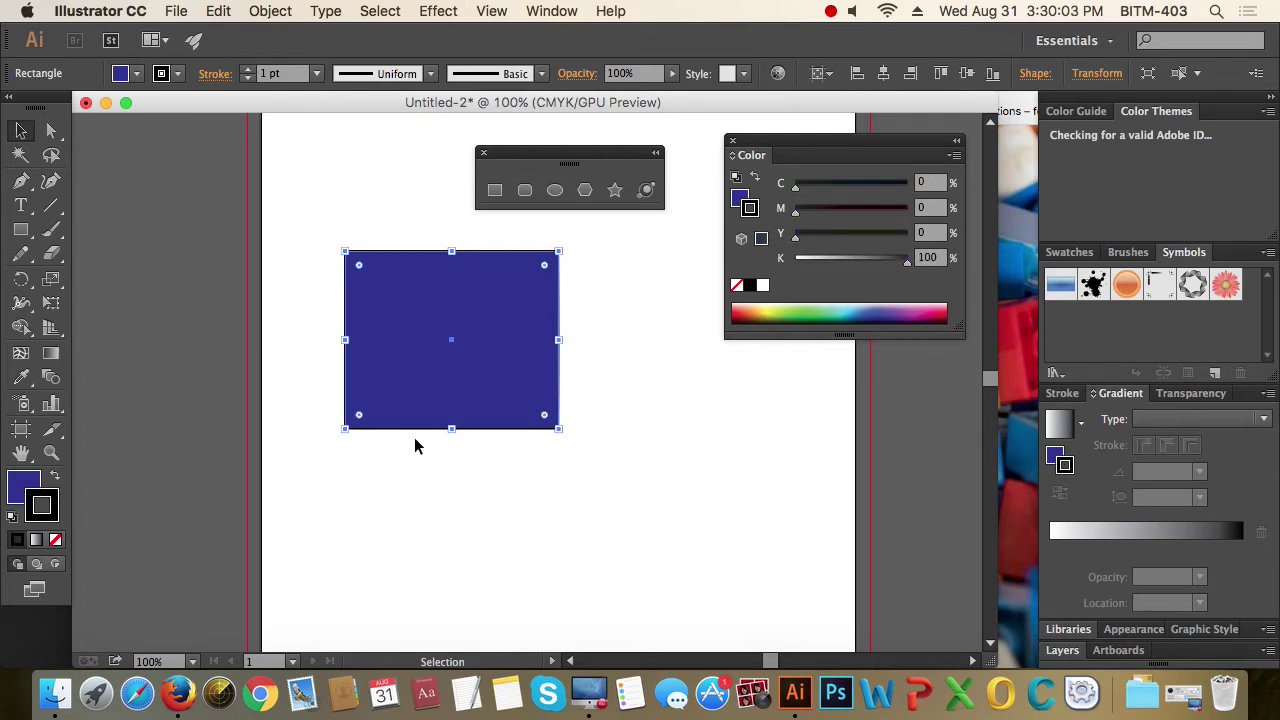
pyautogui.moveTo(870, 262)
pyautogui.mouseDown()
pyautogui.moveTo(795, 258)
pyautogui.moveTo(957, 232)
pyautogui.mouseUp()
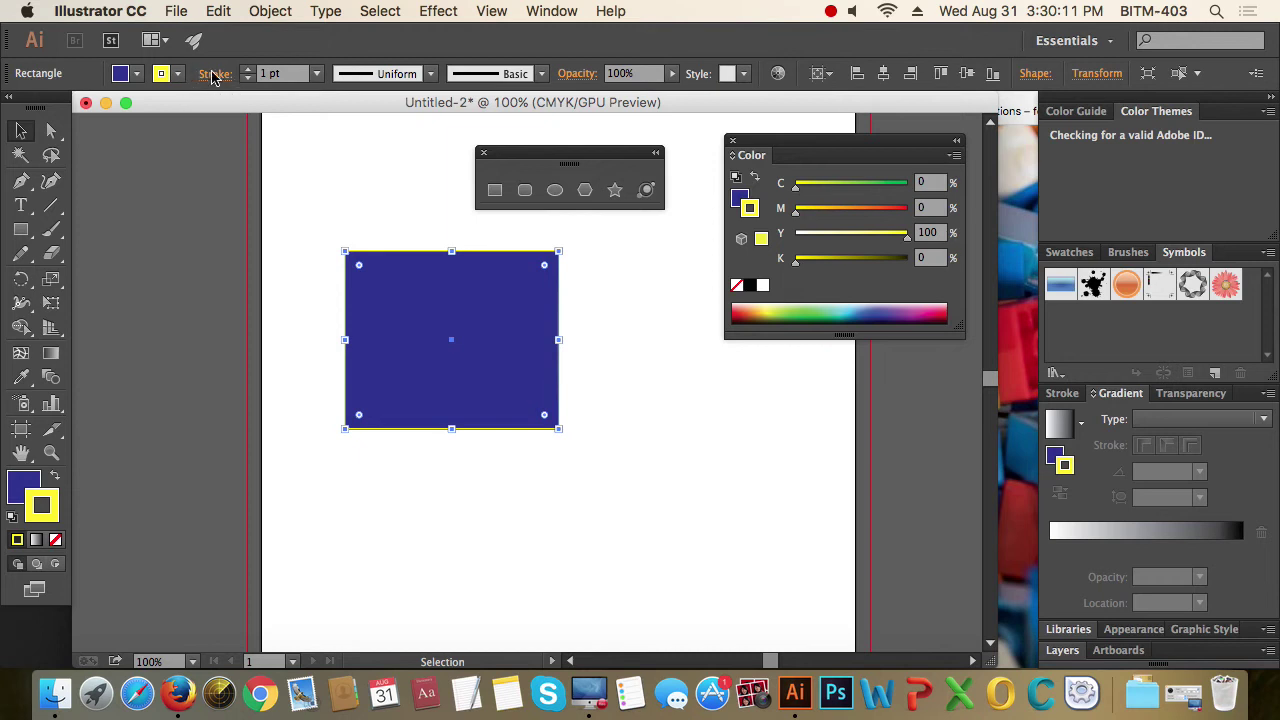
# Set the rectangle's stroke weight to 10 pt
pyautogui.click(266, 76)
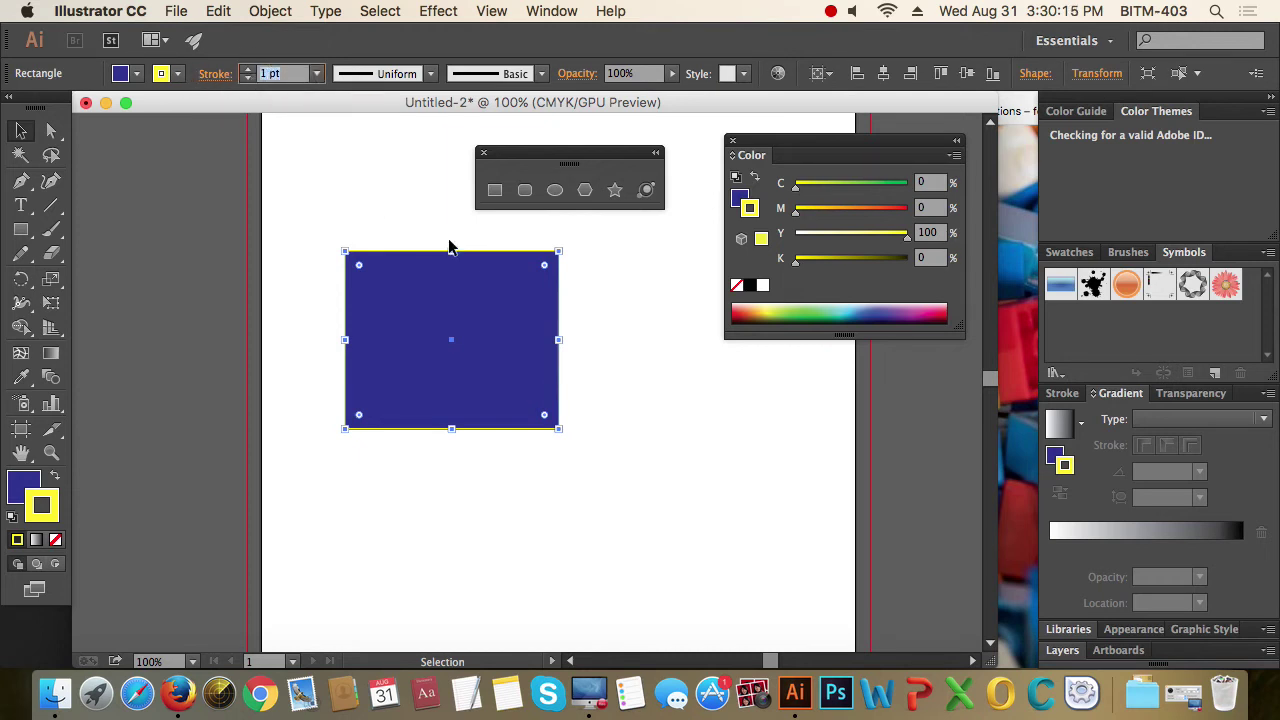
pyautogui.write('10')
pyautogui.press('Return')
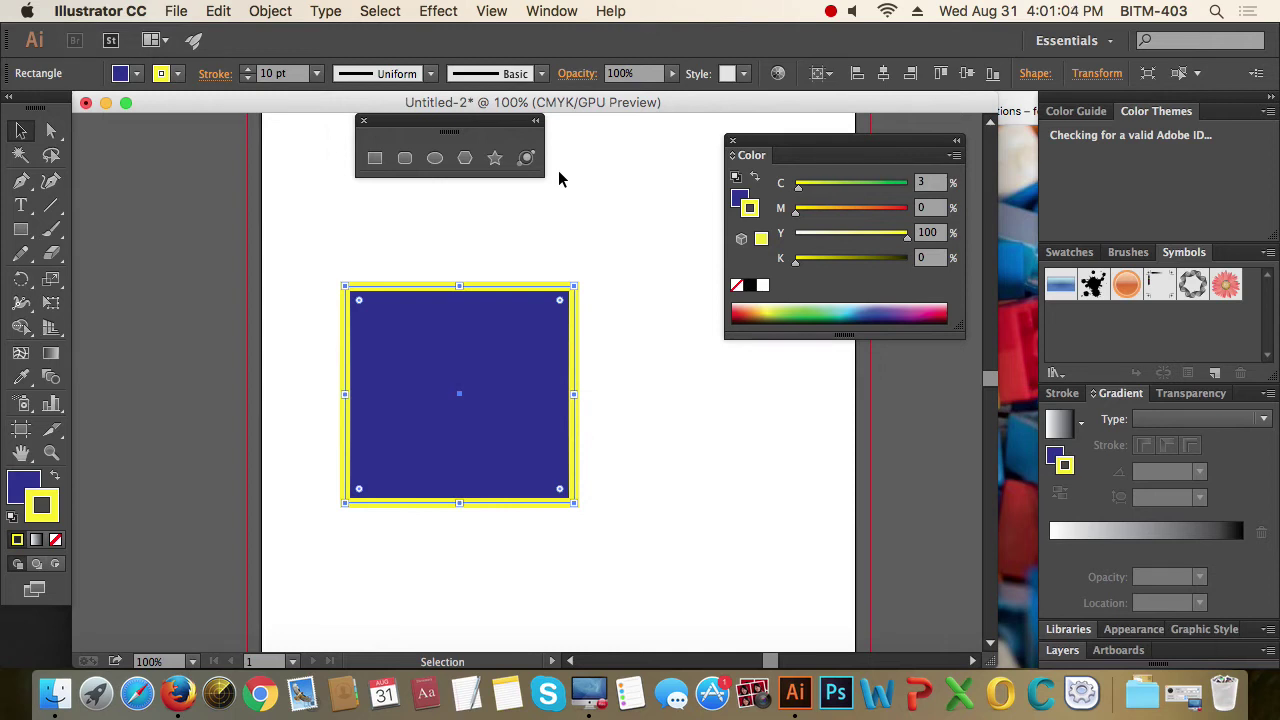
# With the fill attribute active, set the rectangle's fill to None, restore the solid blue, and set it to None again
pyautogui.click(12, 519)
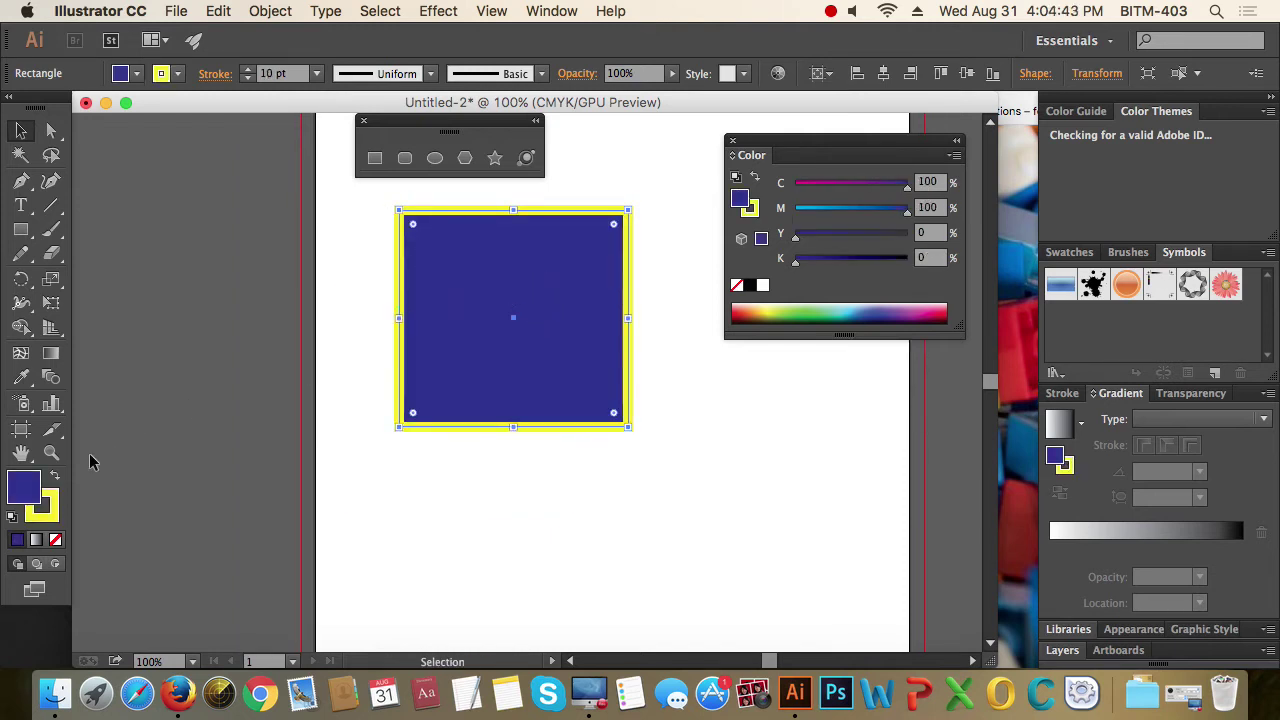
pyautogui.click(35, 493)
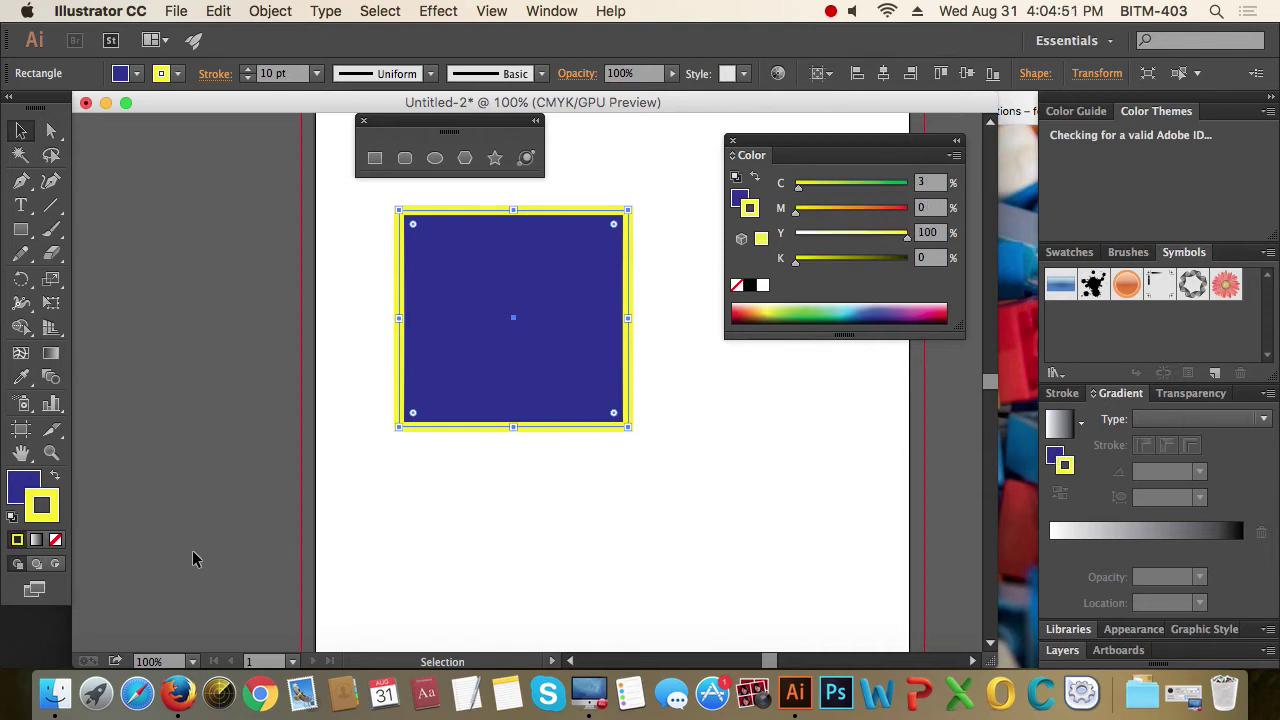
pyautogui.press('x')
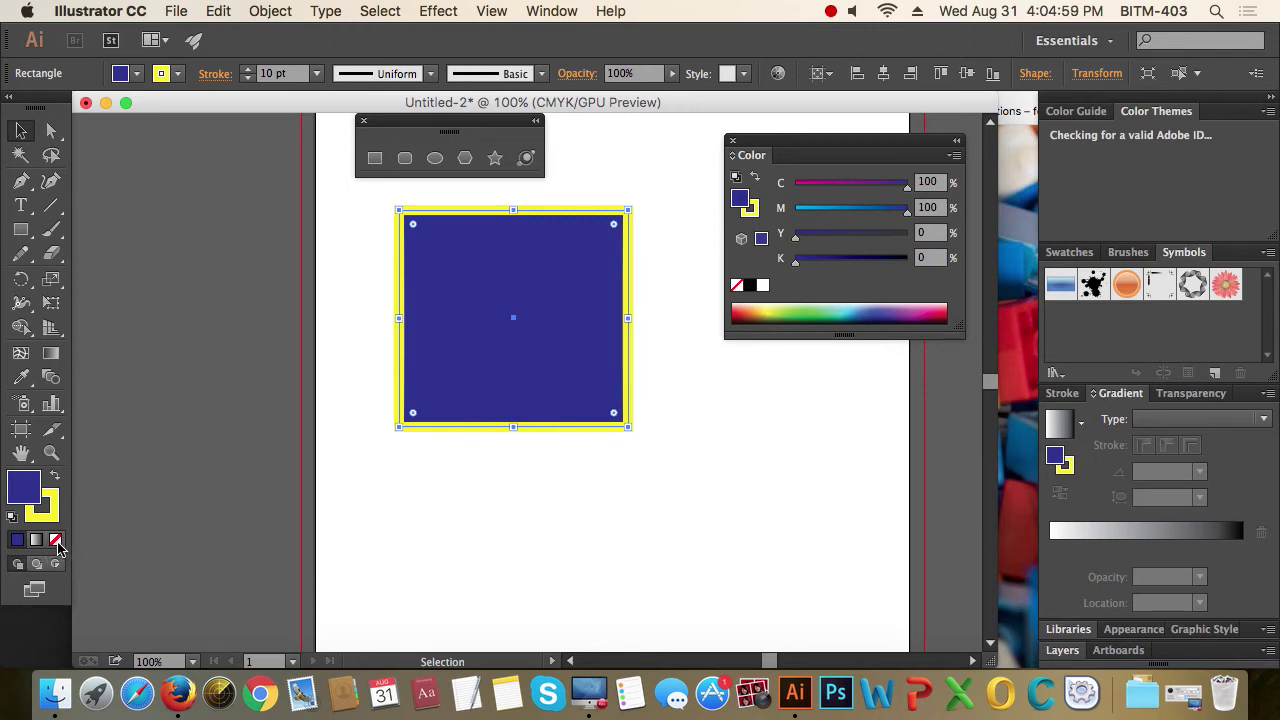
pyautogui.click(56, 540)
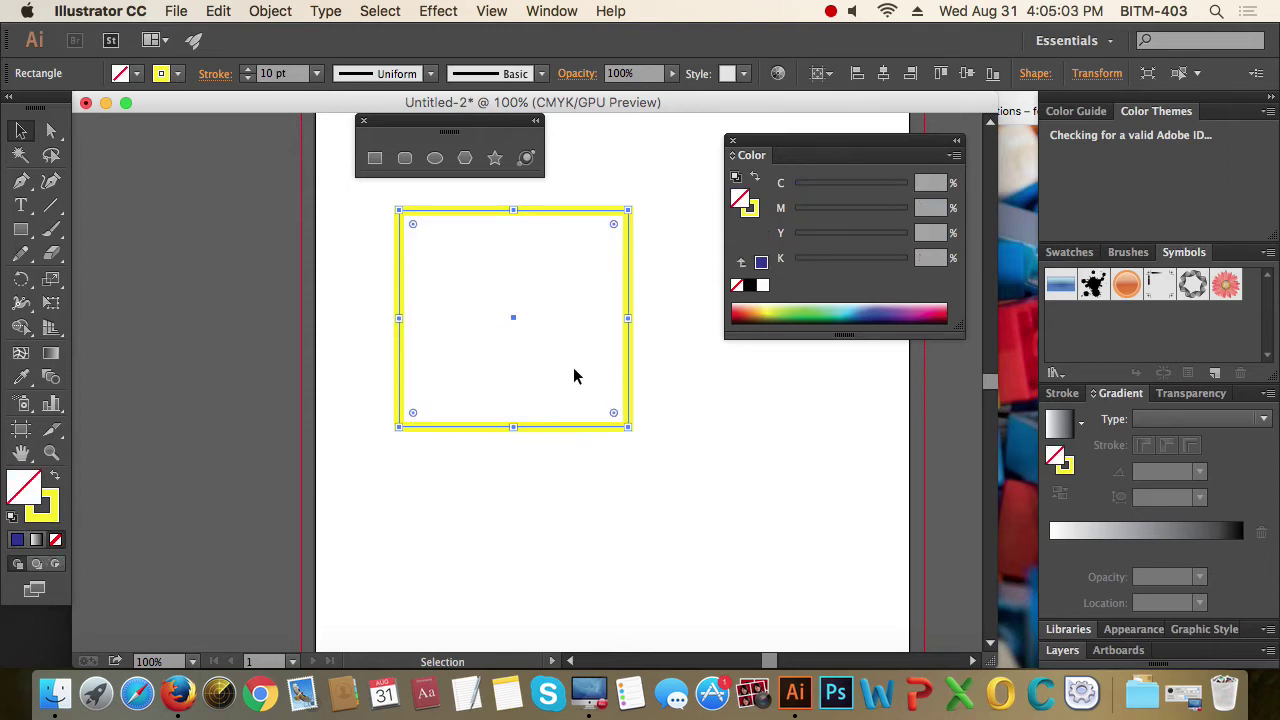
pyautogui.press(',')
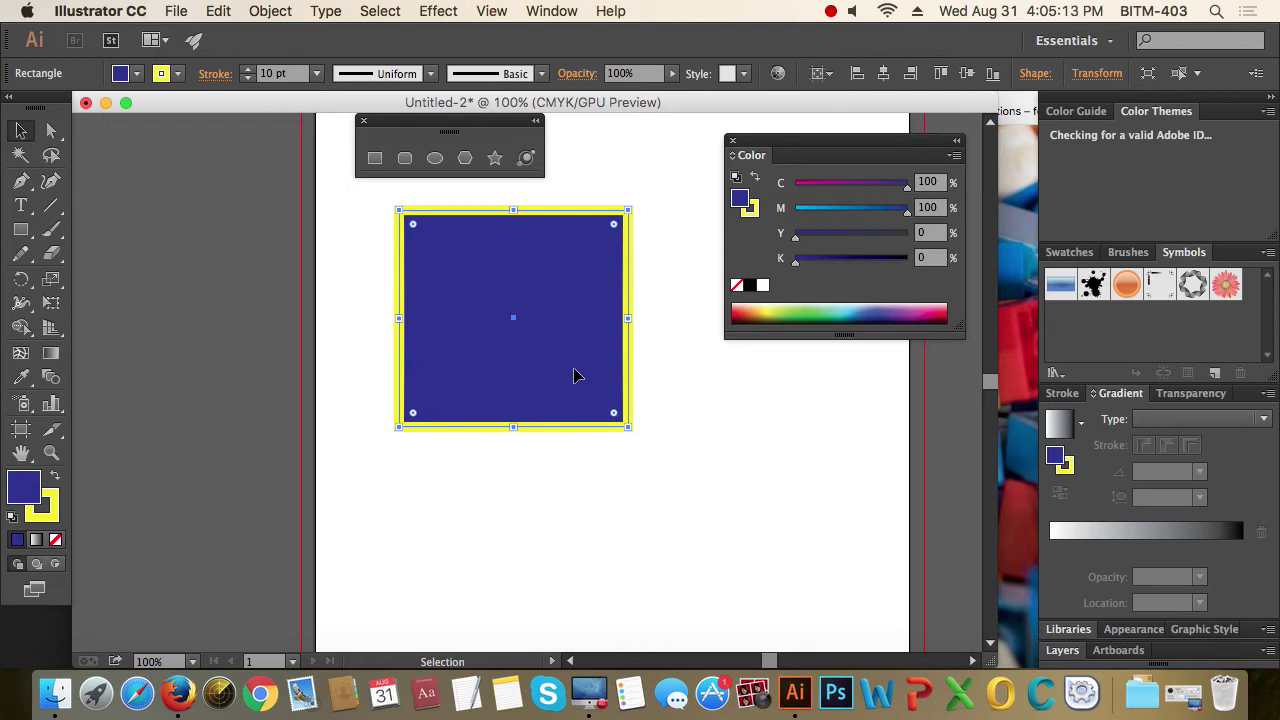
pyautogui.press('/')
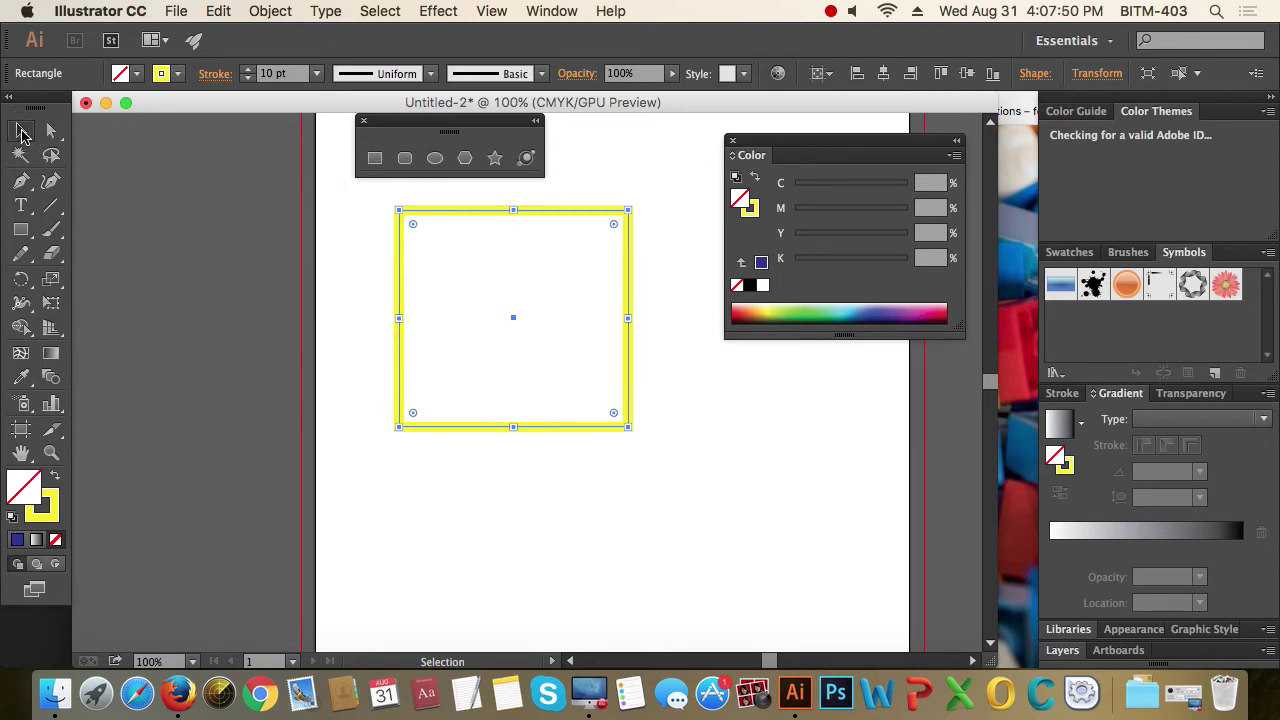
# Alternate between the Direct Selection and Selection tools, ending with the Selection tool active
pyautogui.click(53, 132)
pyautogui.click(22, 131)
pyautogui.click(53, 134)
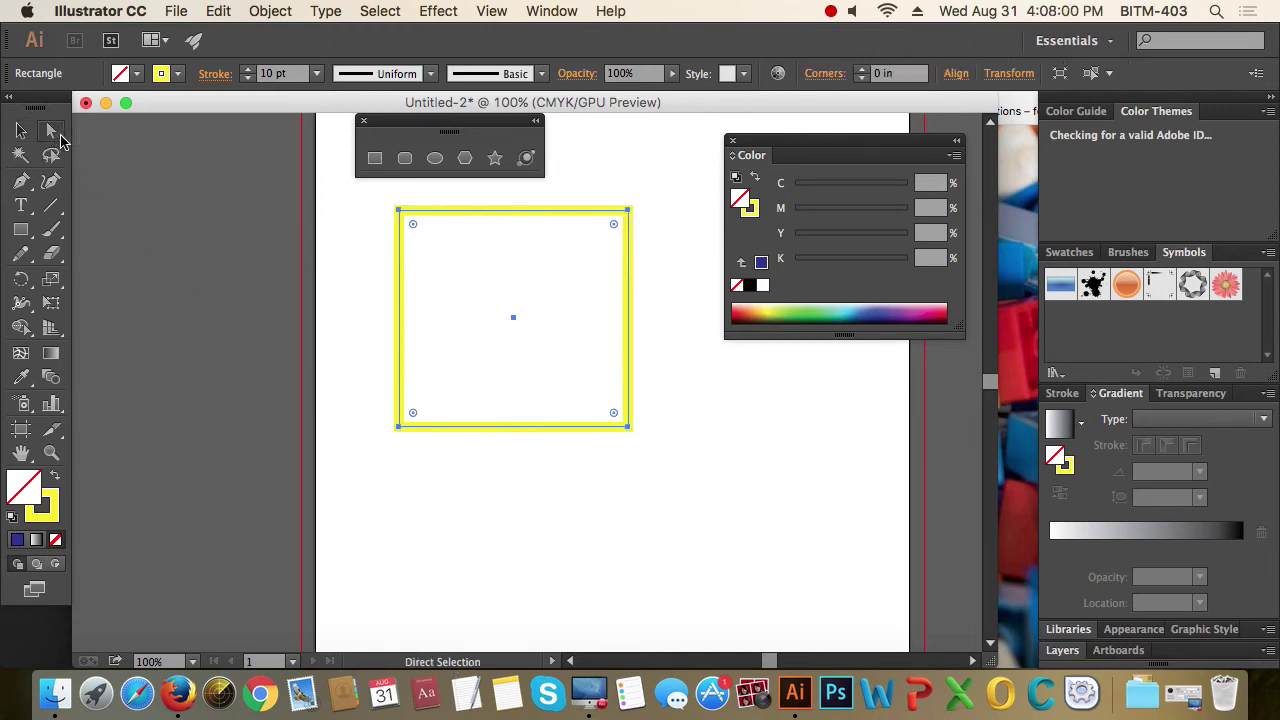
pyautogui.moveTo(56, 136)
pyautogui.mouseDown()
pyautogui.moveTo(157, 160)
pyautogui.moveTo(55, 135)
pyautogui.mouseUp()
pyautogui.click(21, 131)
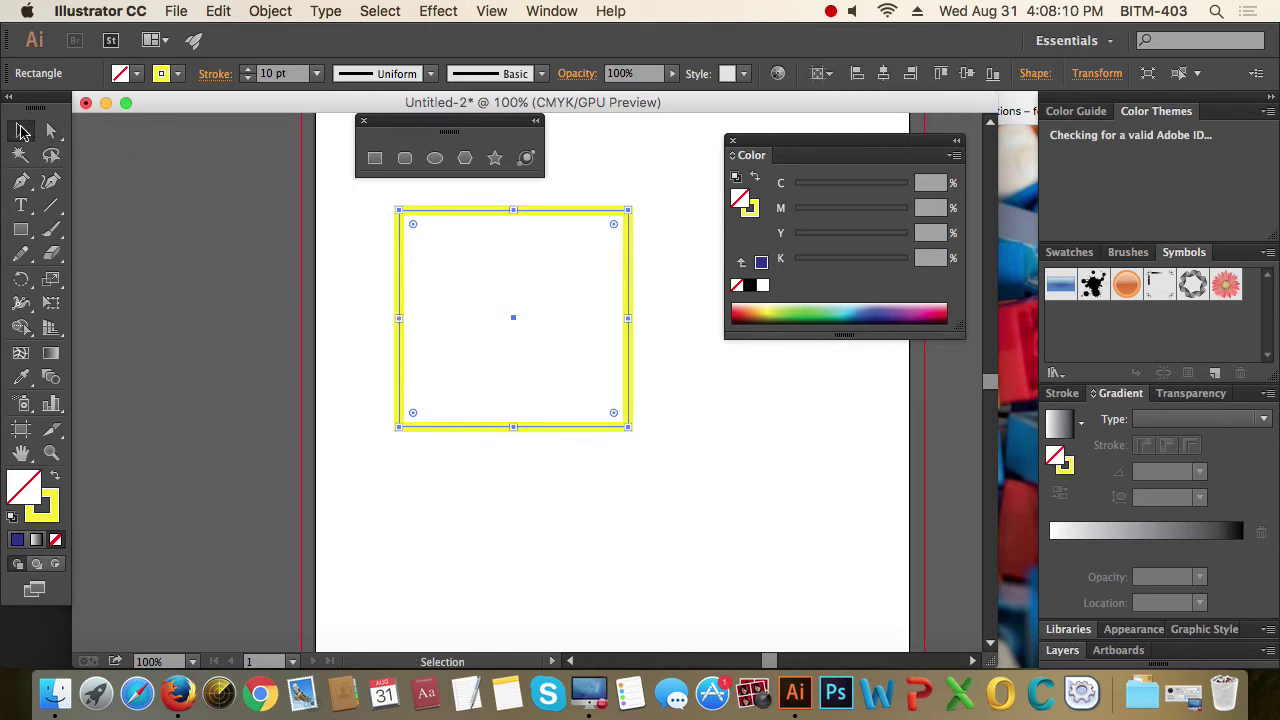
pyautogui.press('a')
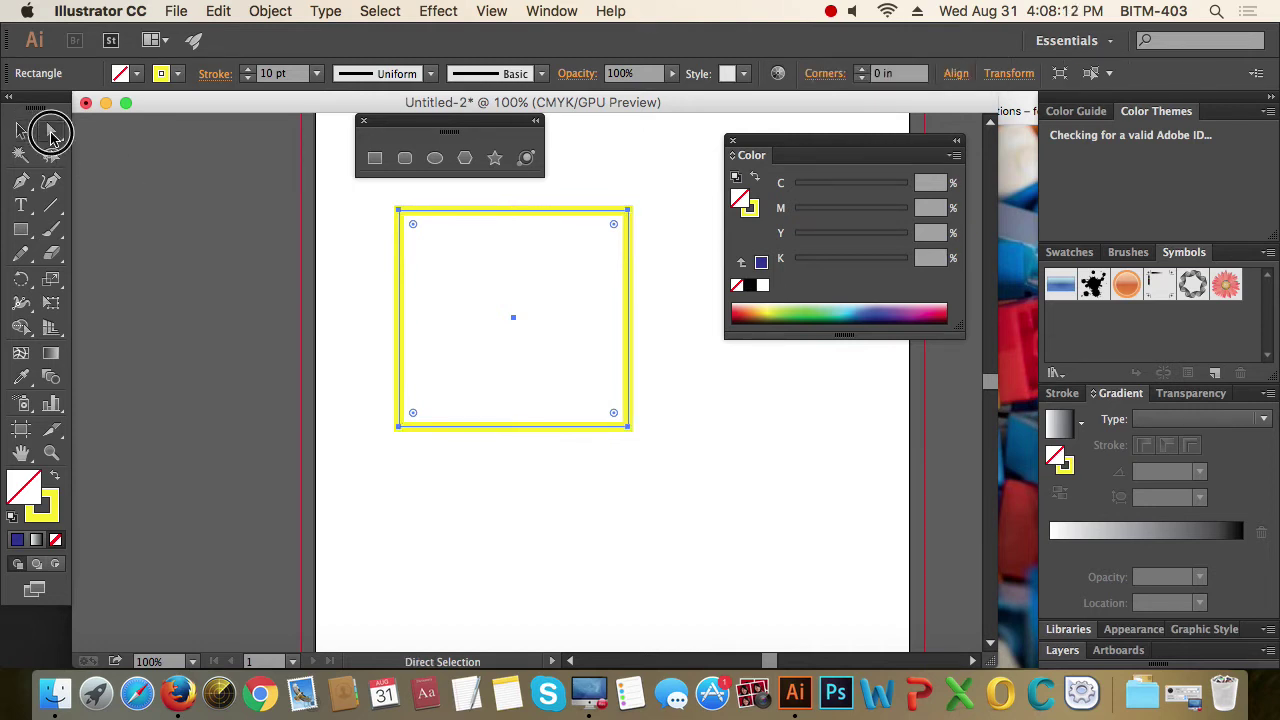
pyautogui.press('v')
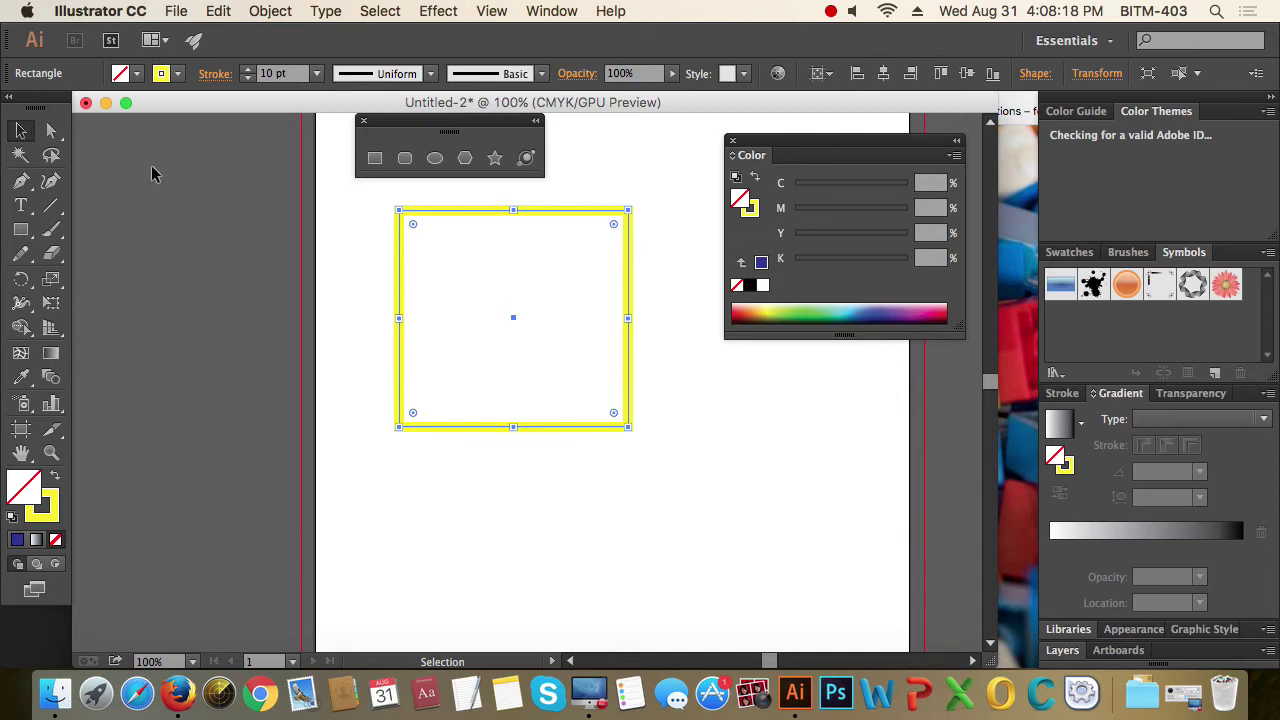
# Try to grab the unfilled rectangle by its empty interior, then select it by its yellow stroke
pyautogui.moveTo(443, 268); pyautogui.dragTo(466, 362)
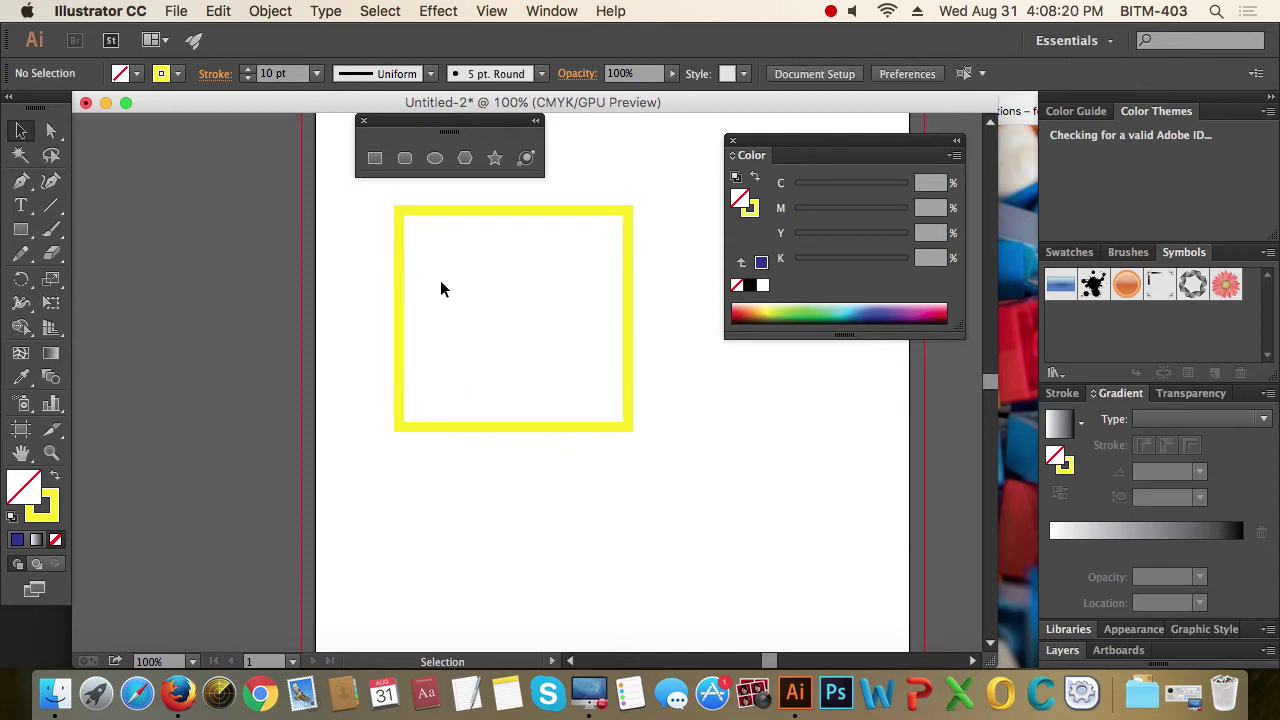
pyautogui.click(464, 318)
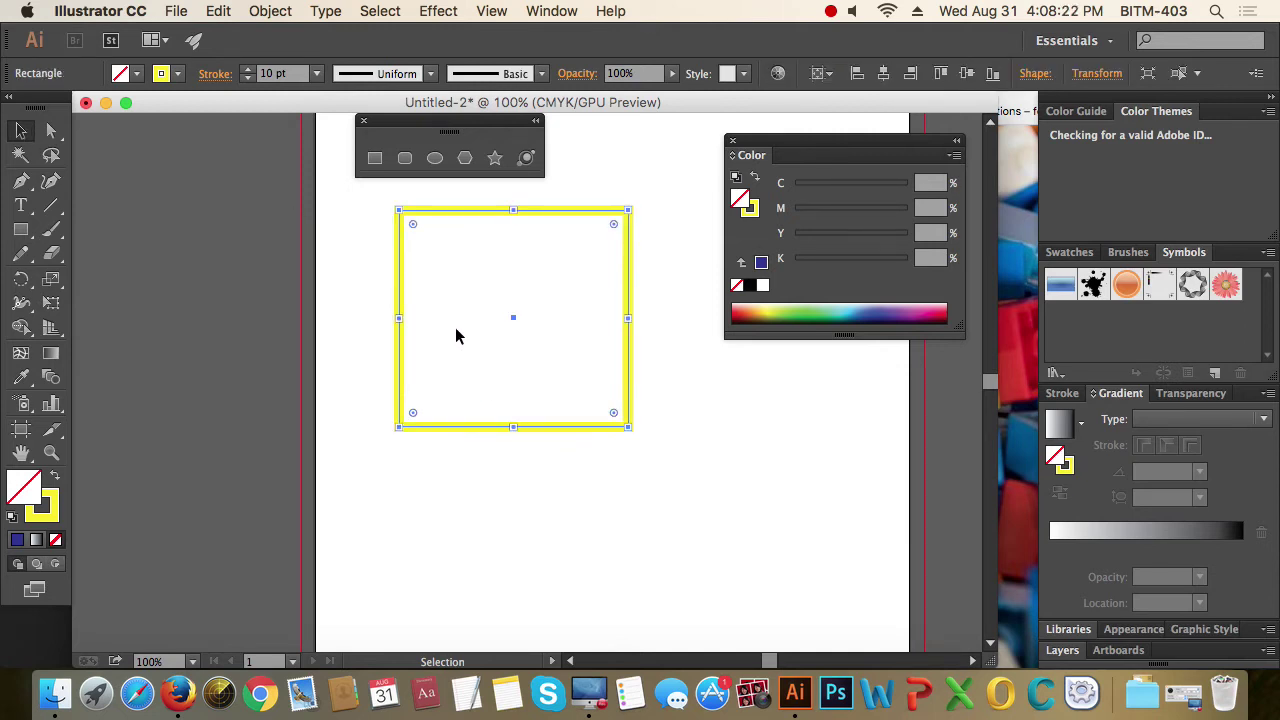
pyautogui.click(509, 374)
pyautogui.moveTo(454, 355); pyautogui.dragTo(487, 383)
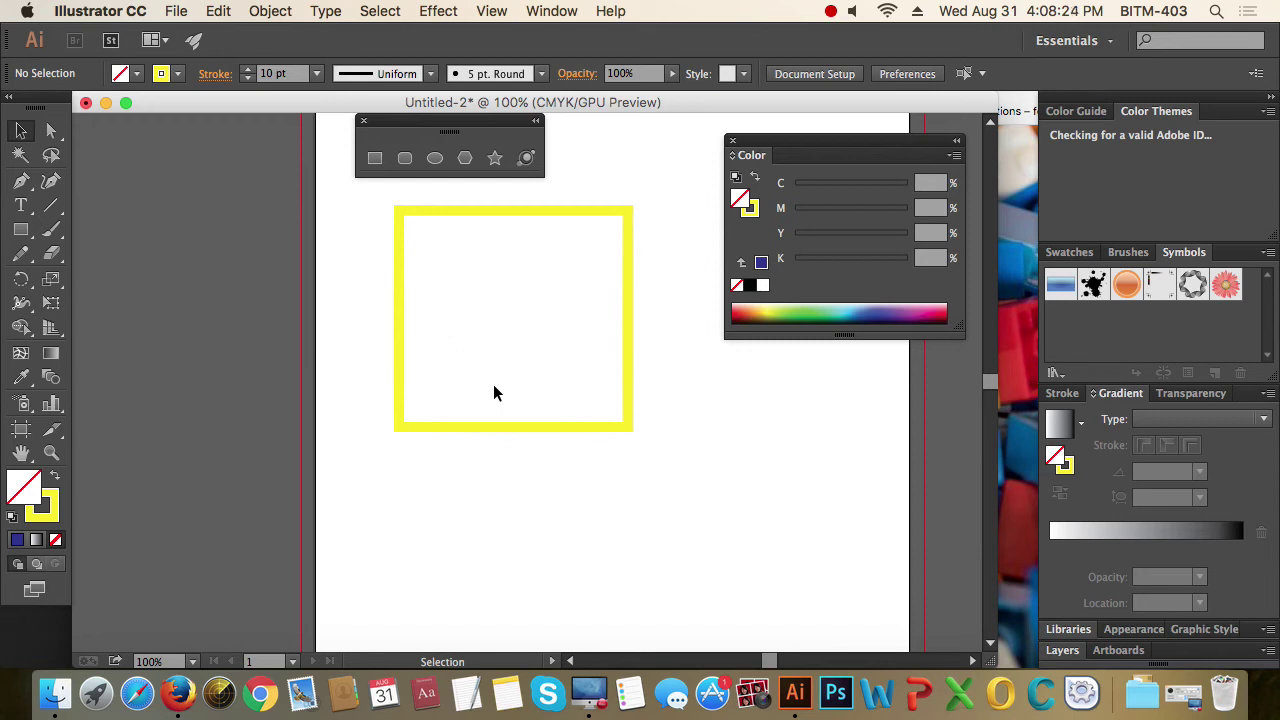
pyautogui.click(475, 432)
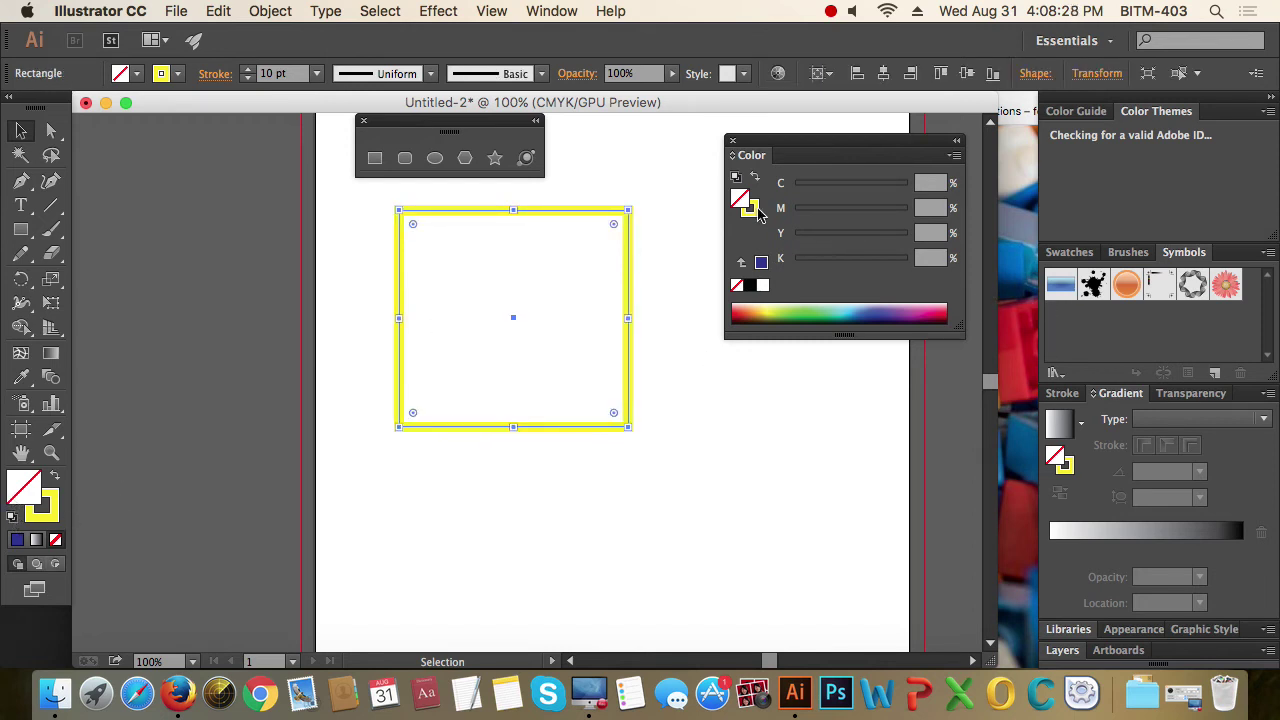
# Fill the rectangle with white and move it around the artboard by its interior
pyautogui.click(762, 285)
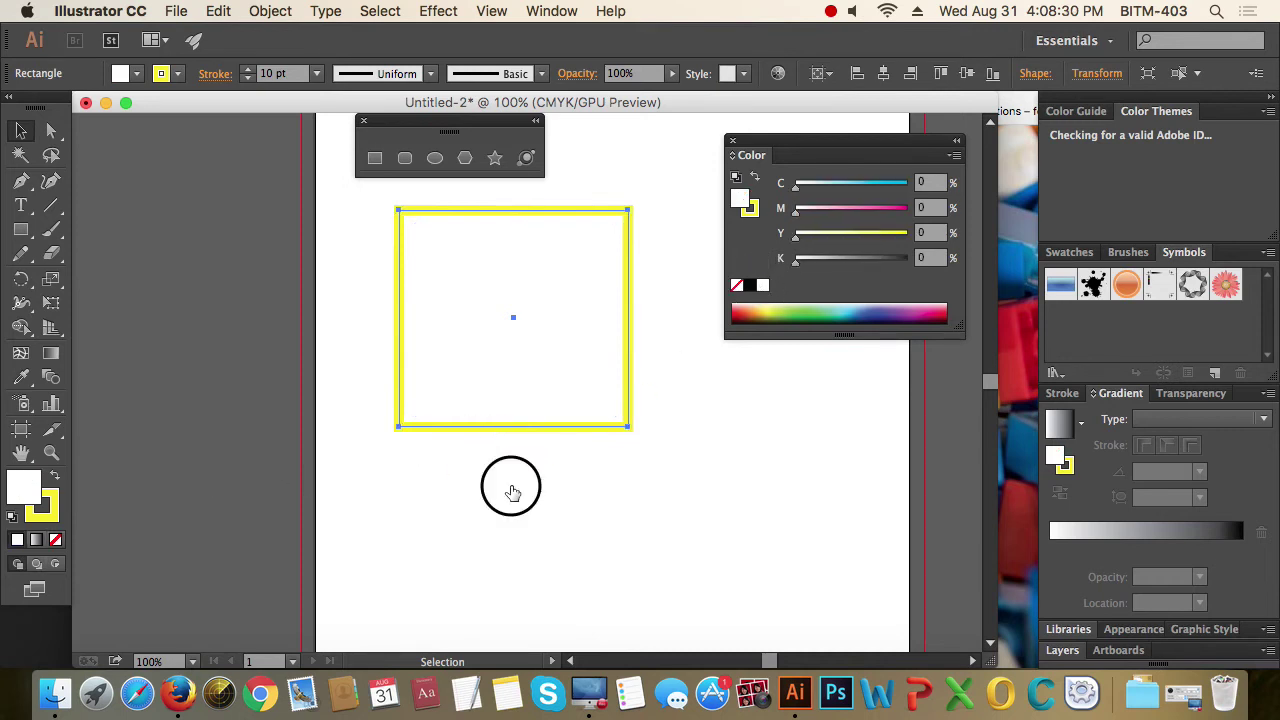
pyautogui.moveTo(474, 321); pyautogui.dragTo(531, 357)
pyautogui.moveTo(486, 397); pyautogui.dragTo(446, 314)
pyautogui.moveTo(504, 248); pyautogui.dragTo(489, 306)
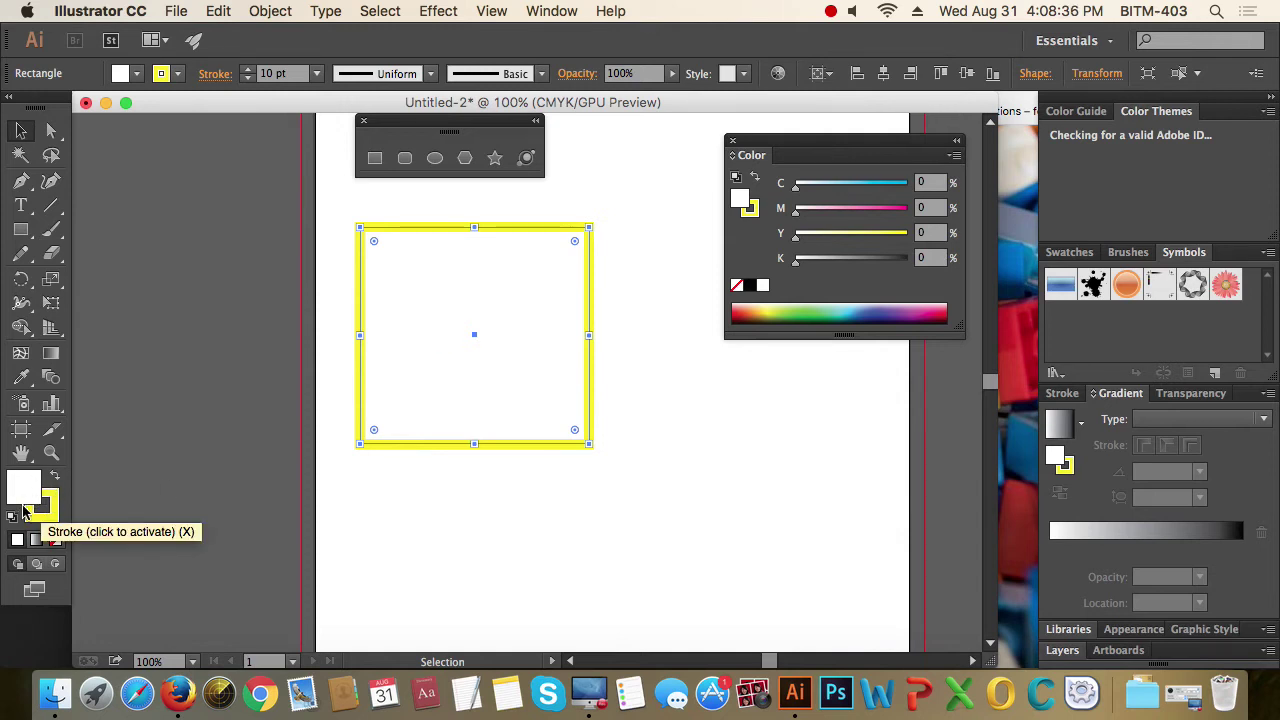
# Set the rectangle's fill to None, try to select it from inside, and reselect it with a marquee crossing its edge
pyautogui.click(56, 540)
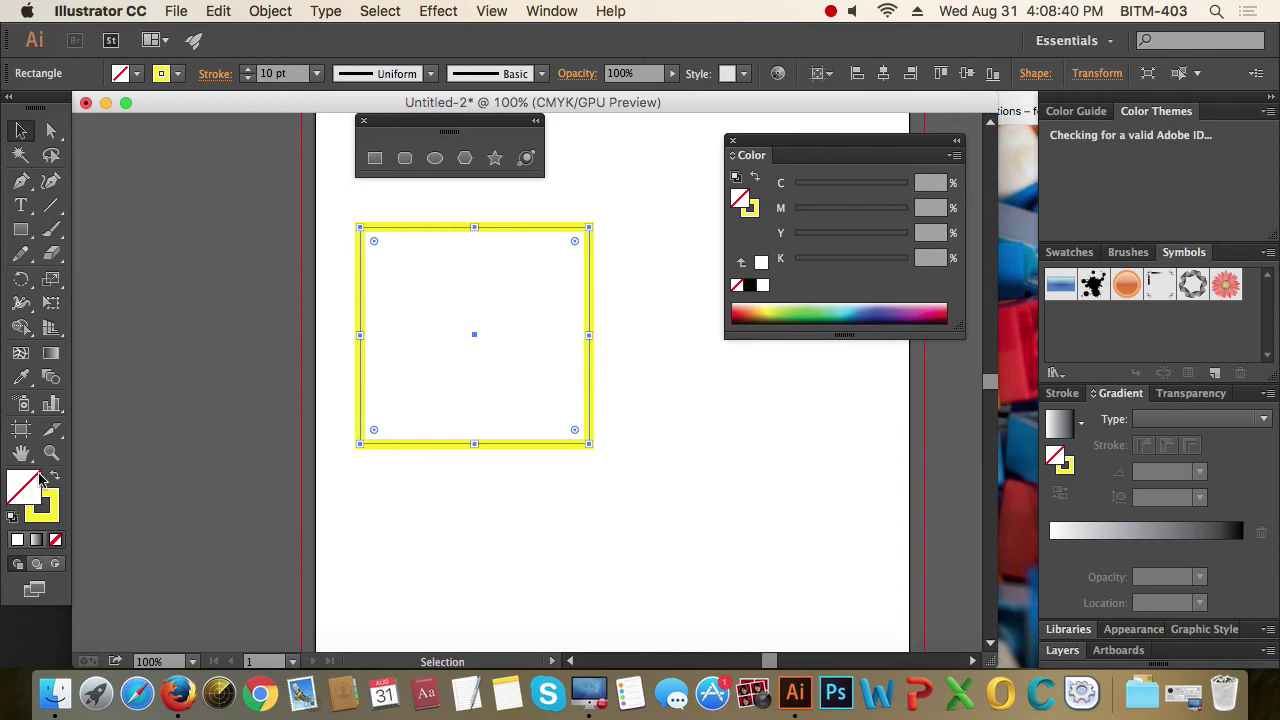
pyautogui.click(512, 302)
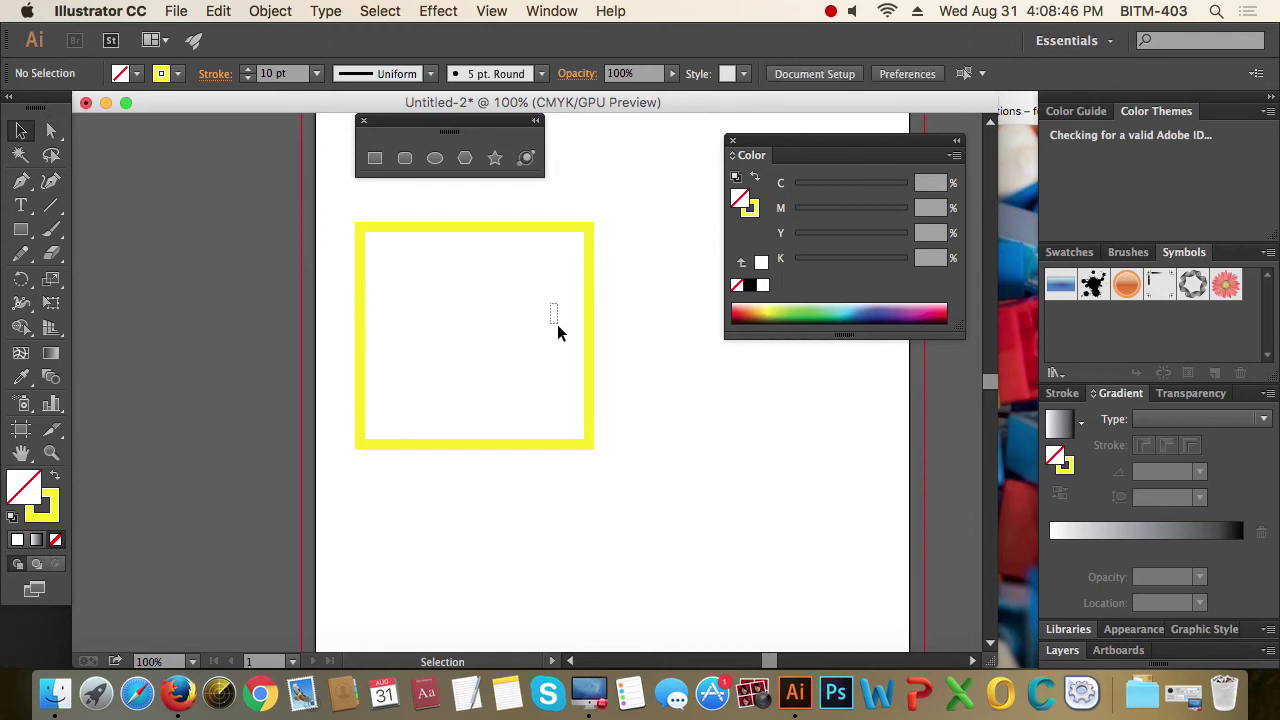
pyautogui.click(554, 330)
pyautogui.click(531, 300)
pyautogui.moveTo(529, 323); pyautogui.dragTo(606, 378)
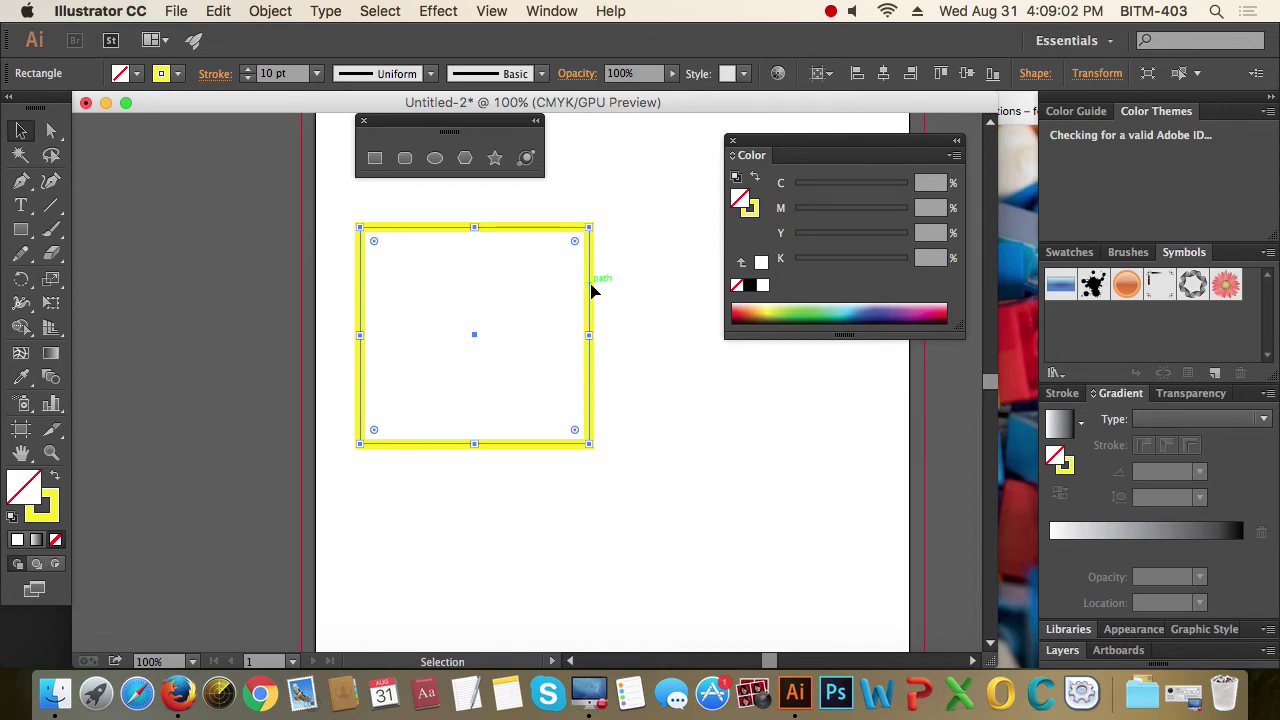
# Move the unfilled rectangle by its stroke, then stretch it taller and wider with its bounding box handles
pyautogui.moveTo(591, 289); pyautogui.dragTo(636, 307)
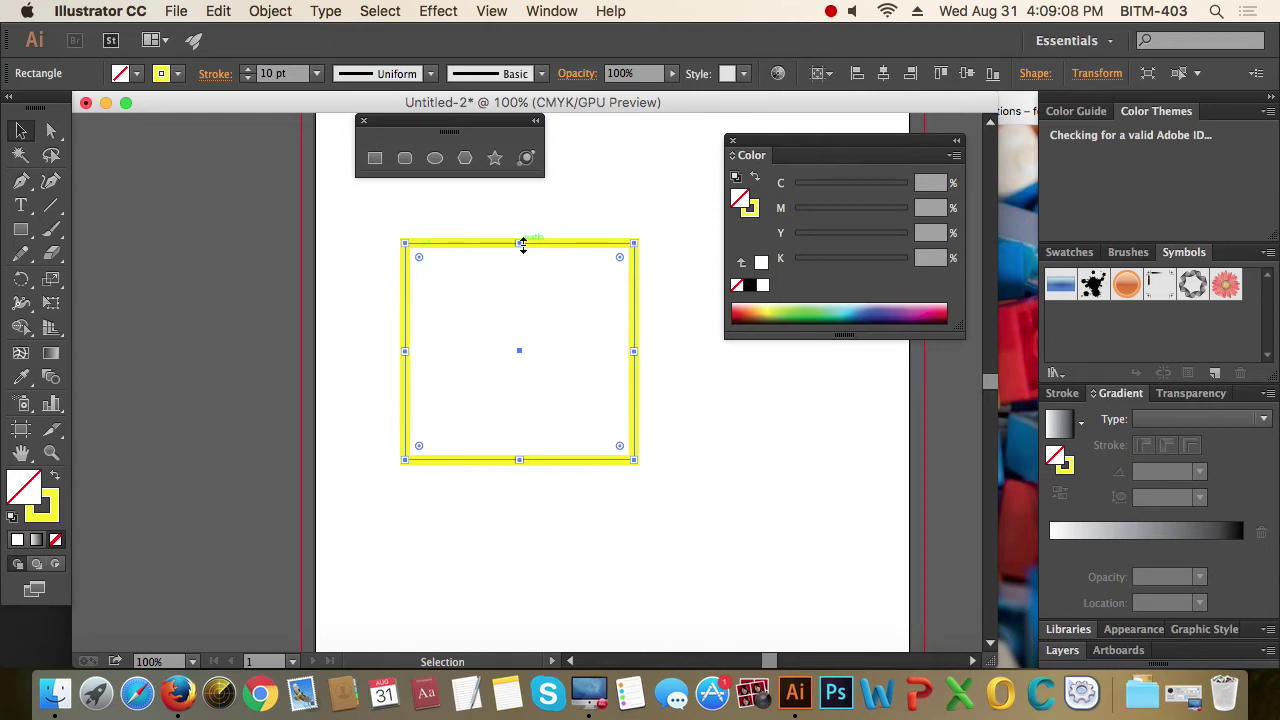
pyautogui.moveTo(519, 242); pyautogui.dragTo(519, 214)
pyautogui.moveTo(634, 336); pyautogui.dragTo(712, 337)
# Close the Color panel, then narrow the rectangle from its corner and reposition it by its stroke
pyautogui.click(733, 143)
pyautogui.moveTo(712, 462); pyautogui.dragTo(683, 469)
pyautogui.moveTo(543, 466); pyautogui.dragTo(605, 395)
pyautogui.moveTo(704, 320); pyautogui.dragTo(655, 430)
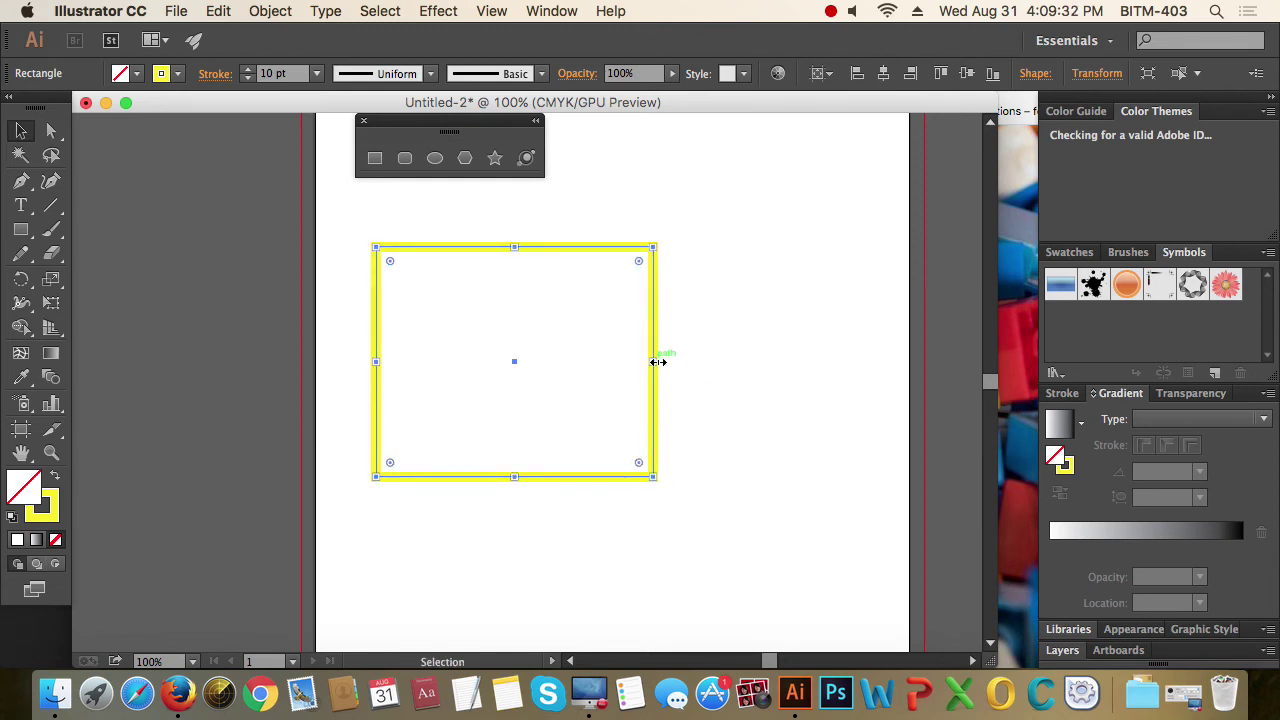
# Give the rectangle a solid red fill (M 100, Y 100) and move it by its filled interior
pyautogui.click(17, 539)
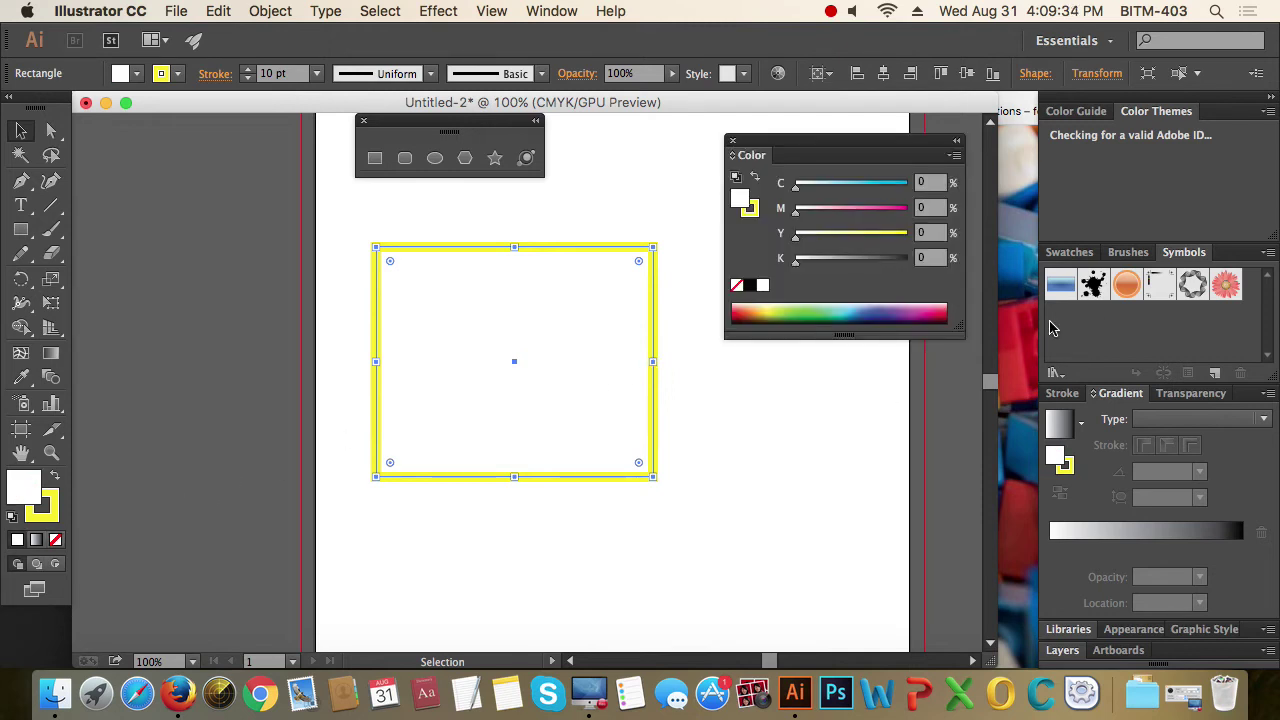
pyautogui.moveTo(796, 233); pyautogui.dragTo(907, 233)
pyautogui.moveTo(796, 208); pyautogui.dragTo(907, 208)
pyautogui.moveTo(516, 368); pyautogui.dragTo(583, 354)
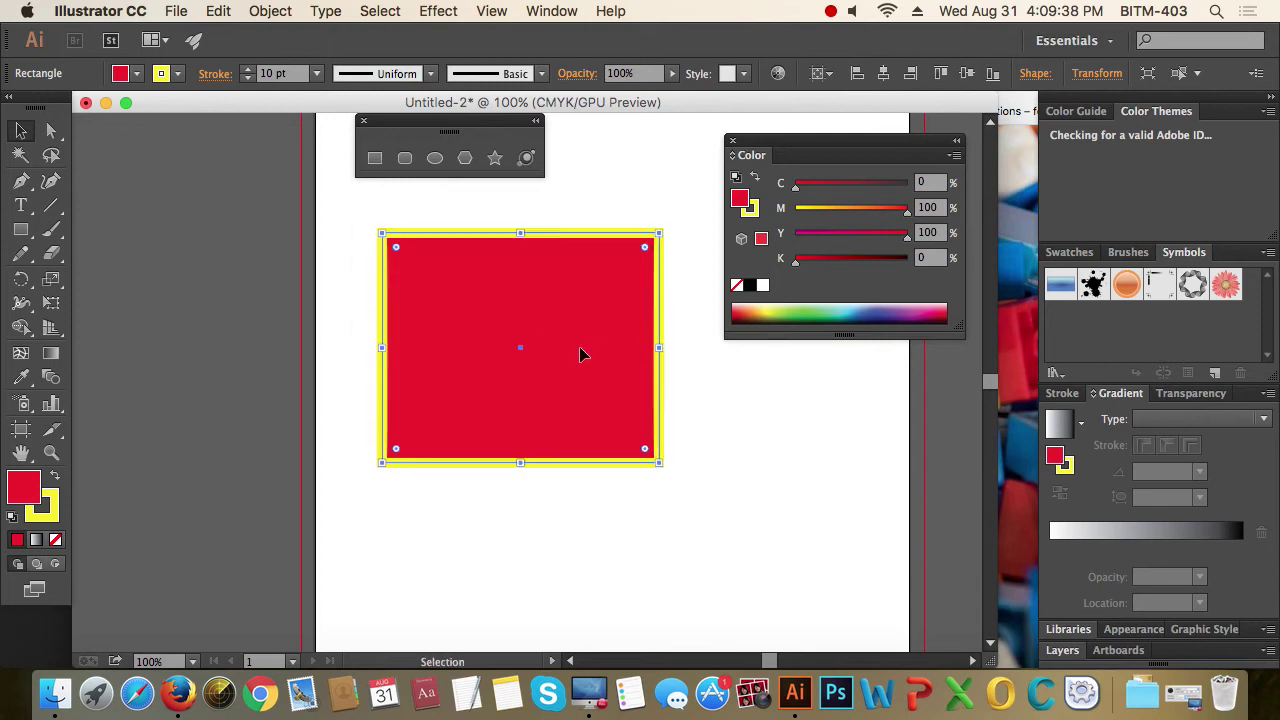
# Set the red rectangle's fill to None and move it slightly up by its stroke
pyautogui.click(55, 540)
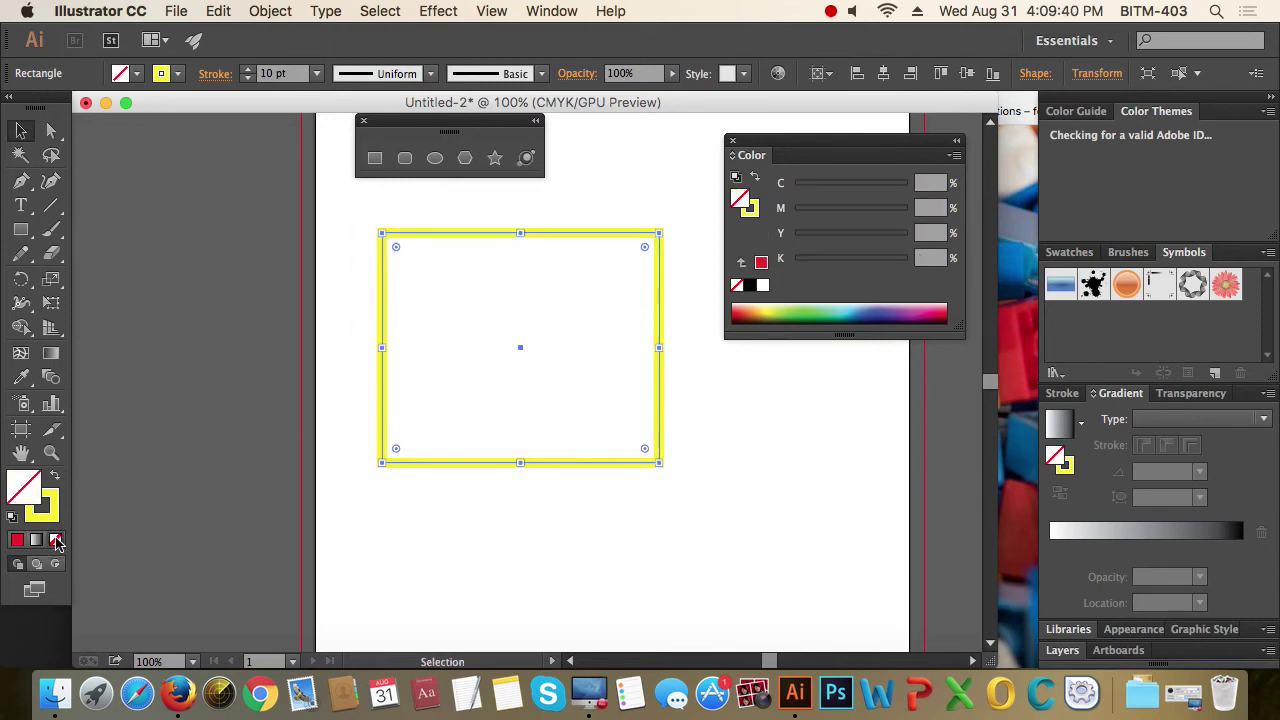
pyautogui.moveTo(660, 400); pyautogui.dragTo(685, 382)
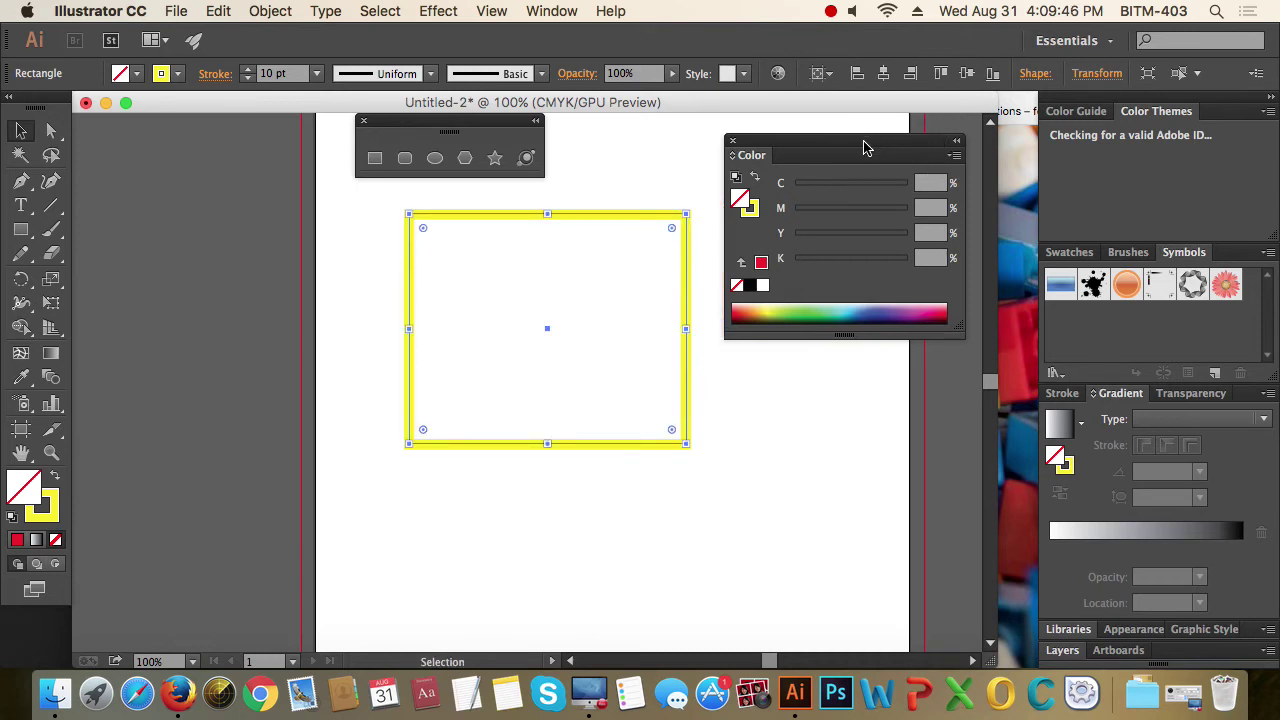
# Move the Color panel clear of the rectangle, marquee-select the rectangle, and deselect it on the empty artboard
pyautogui.moveTo(866, 149); pyautogui.dragTo(928, 137)
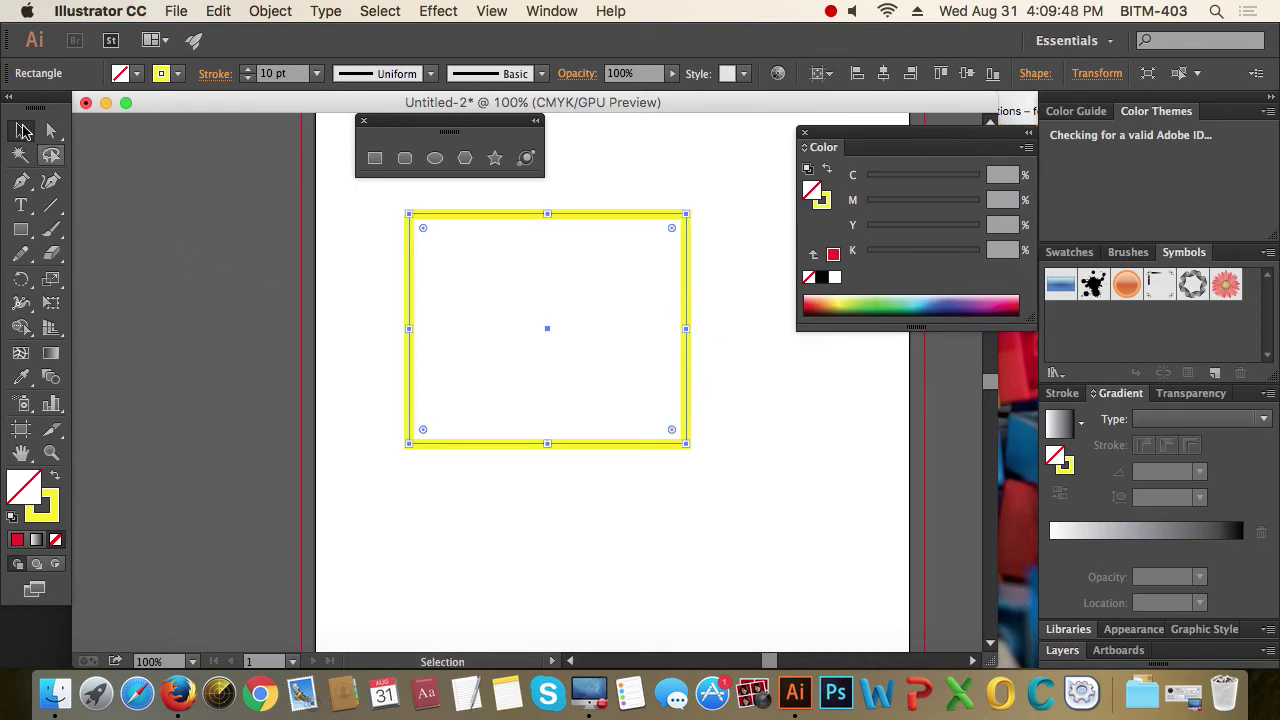
pyautogui.moveTo(375, 278); pyautogui.dragTo(455, 332)
pyautogui.click(380, 357)
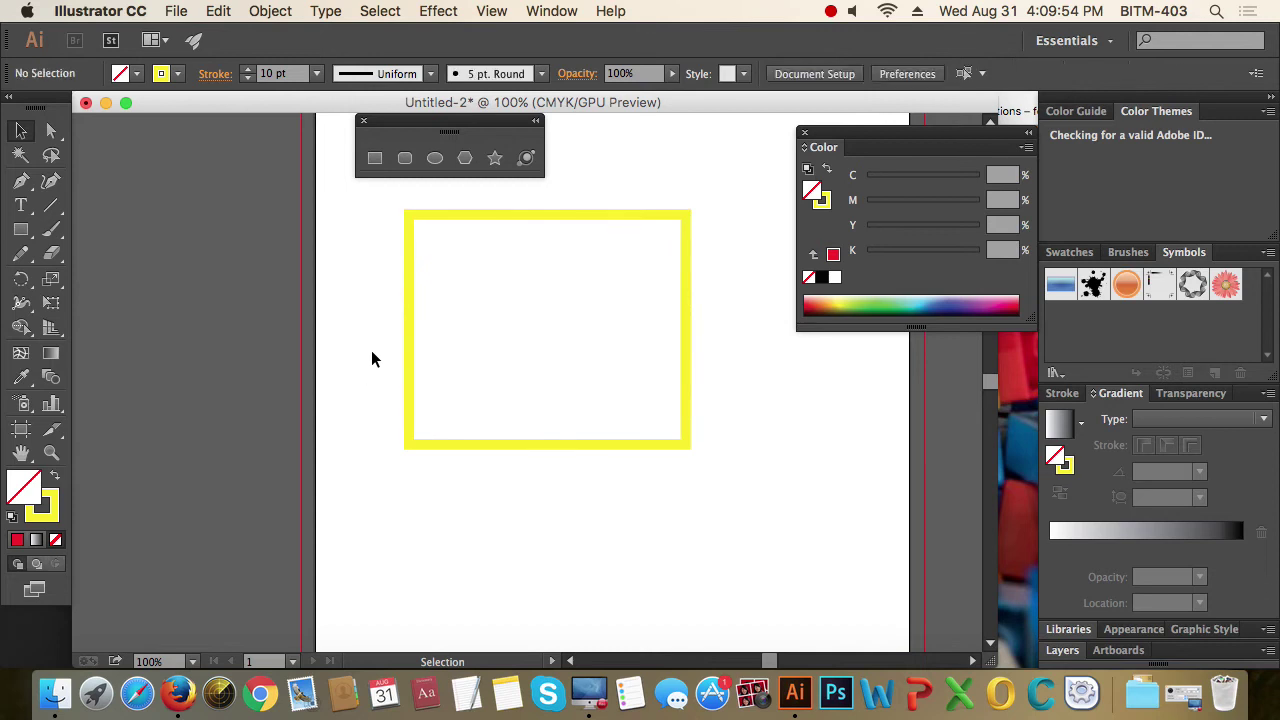
# With nothing selected, set the stroke color to green (C 100, M 0, Y 100, K 0)
pyautogui.click(50, 512)
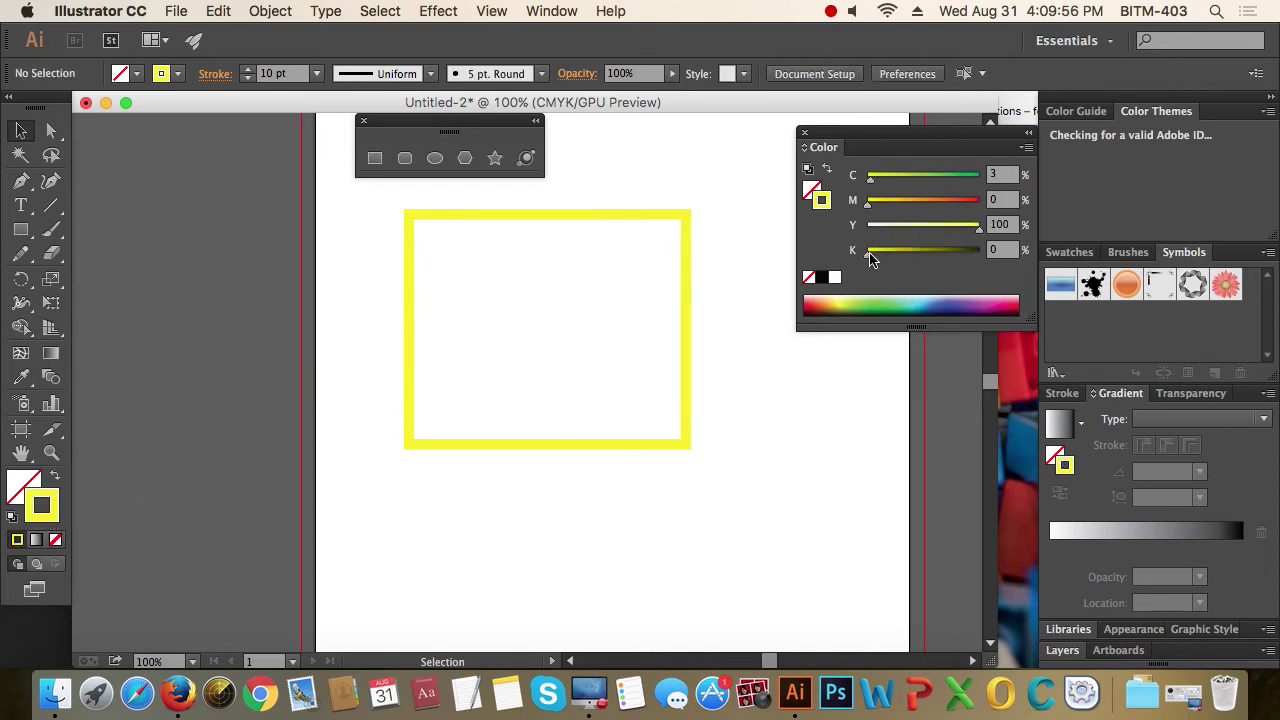
pyautogui.moveTo(870, 258); pyautogui.dragTo(970, 254)
pyautogui.moveTo(943, 175); pyautogui.dragTo(996, 176)
pyautogui.moveTo(970, 254); pyautogui.dragTo(889, 256)
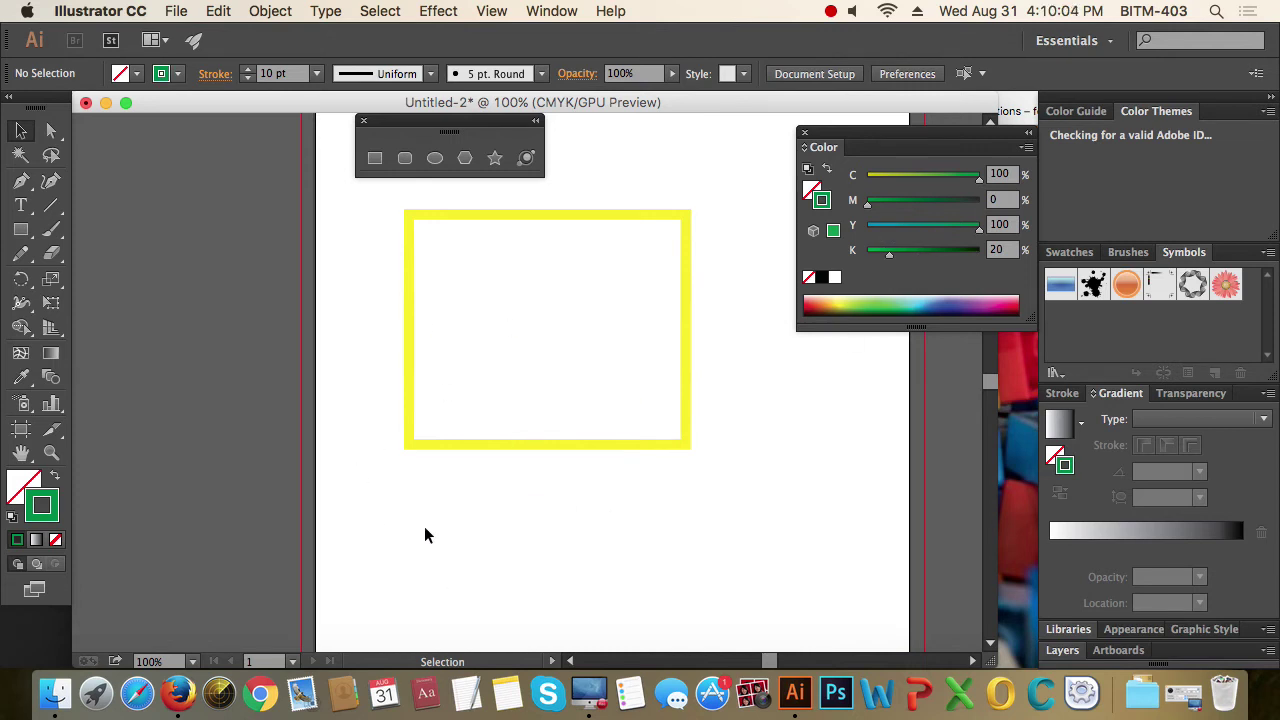
pyautogui.moveTo(898, 257); pyautogui.dragTo(866, 252)
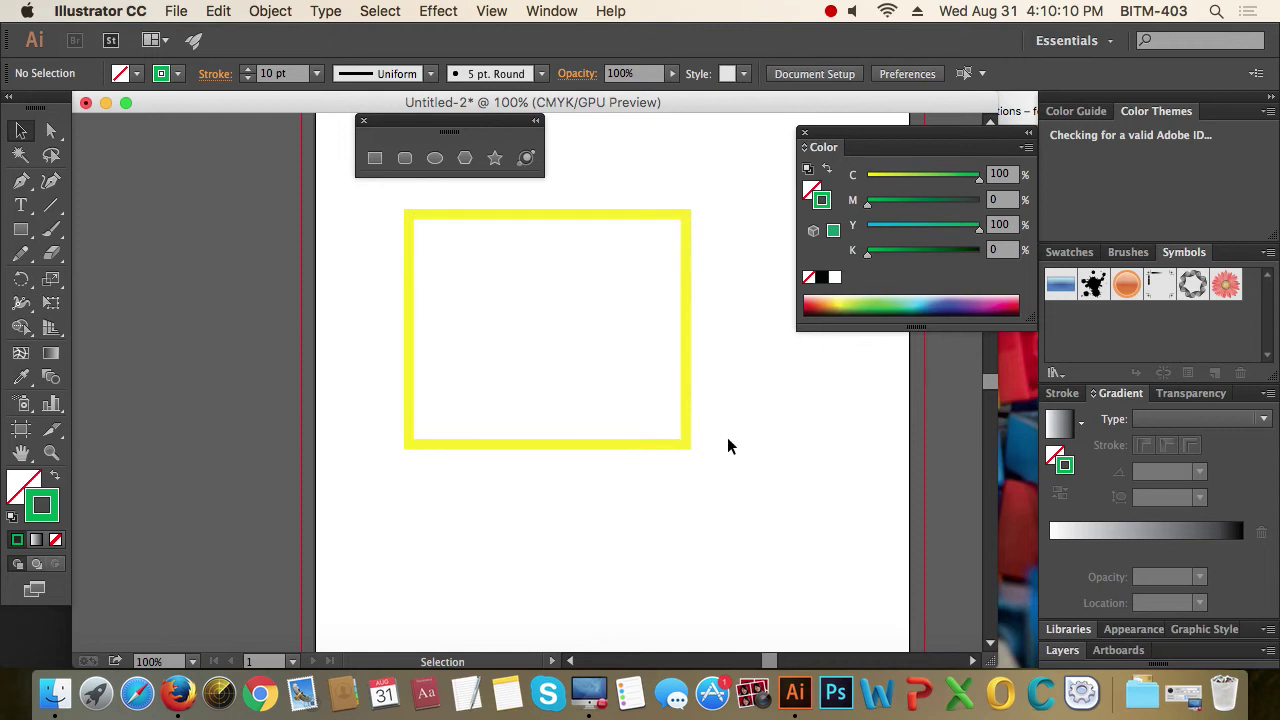
# Move the floating shape tools panel away from the rectangle and close it
pyautogui.moveTo(436, 133); pyautogui.dragTo(249, 206)
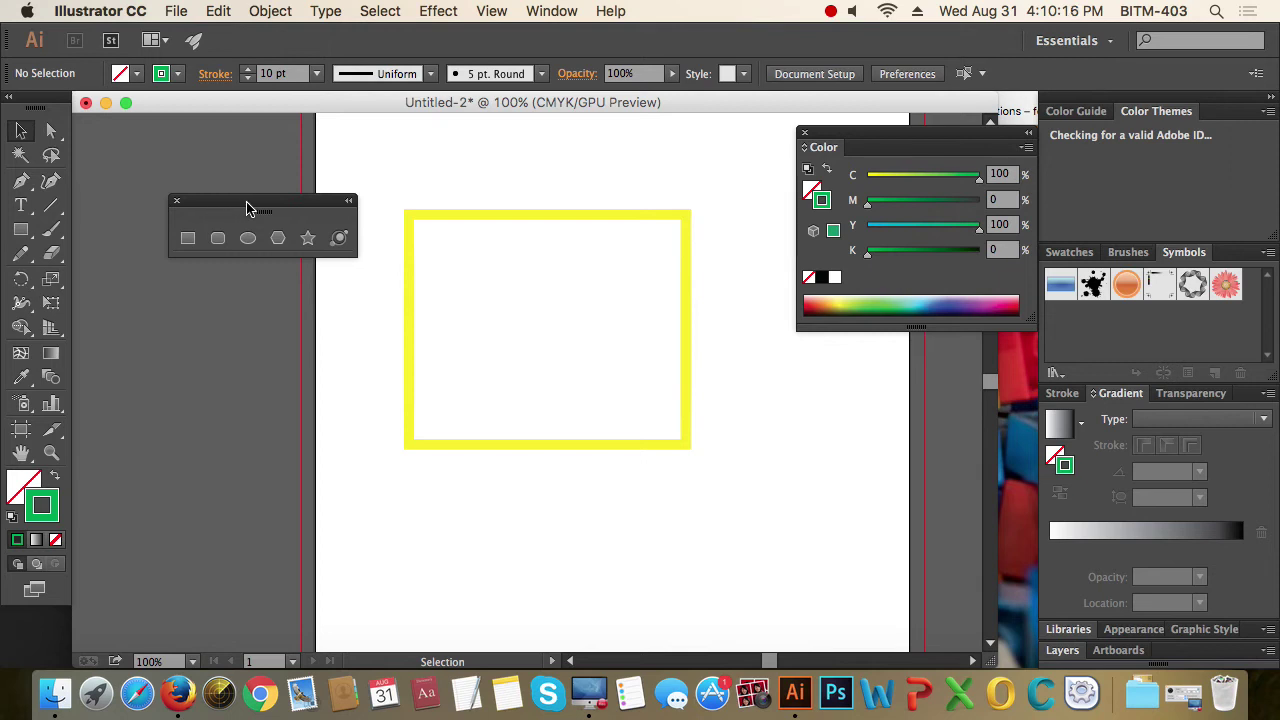
pyautogui.moveTo(249, 206); pyautogui.dragTo(293, 225)
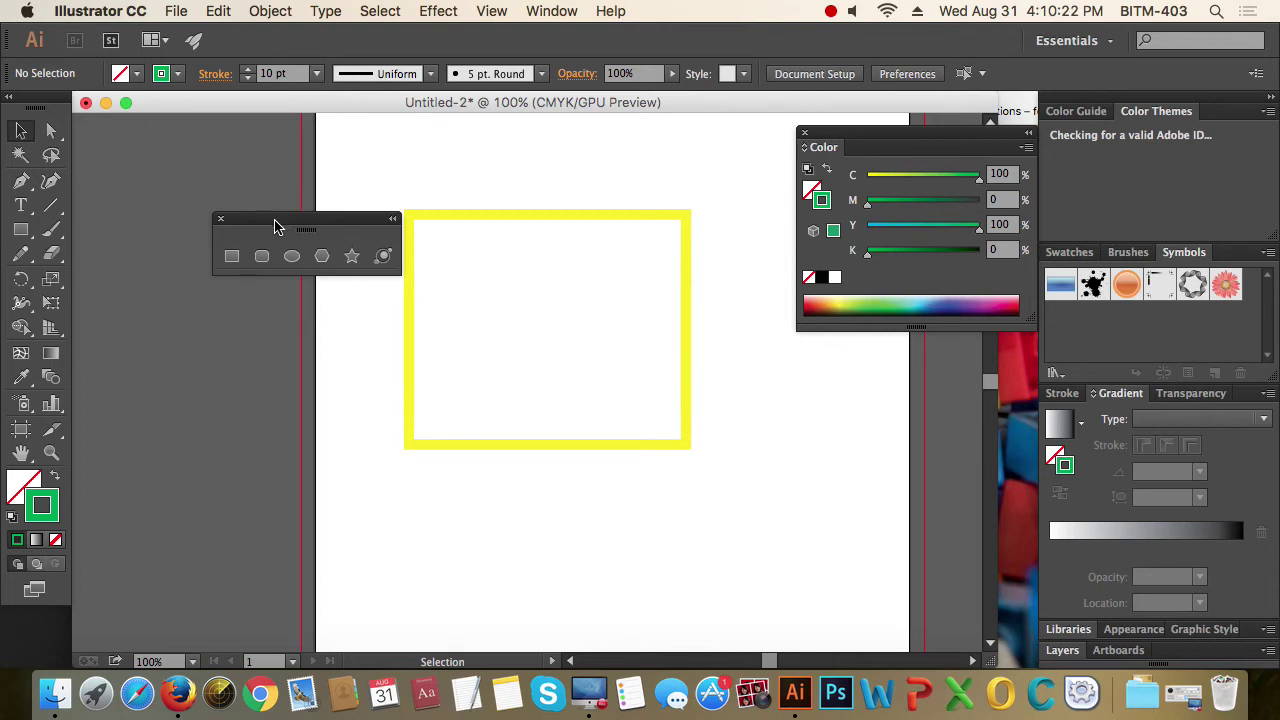
pyautogui.moveTo(278, 226); pyautogui.dragTo(260, 234)
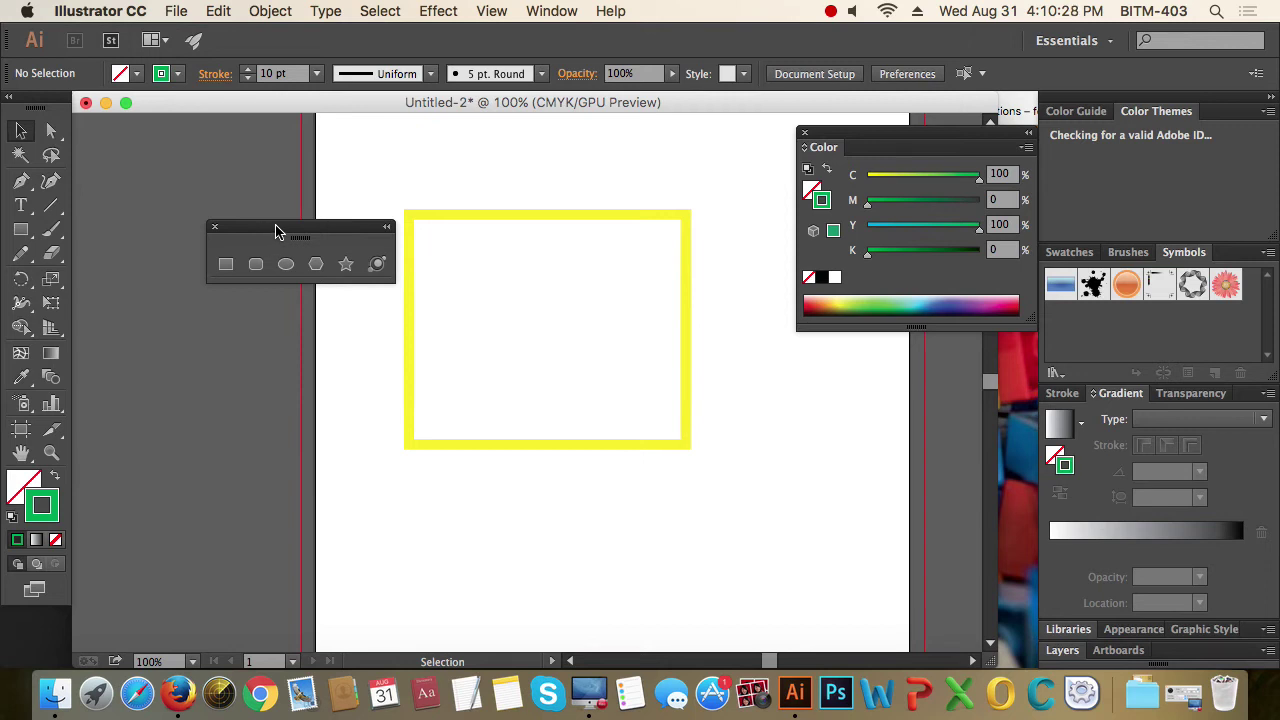
pyautogui.moveTo(289, 229); pyautogui.dragTo(292, 224)
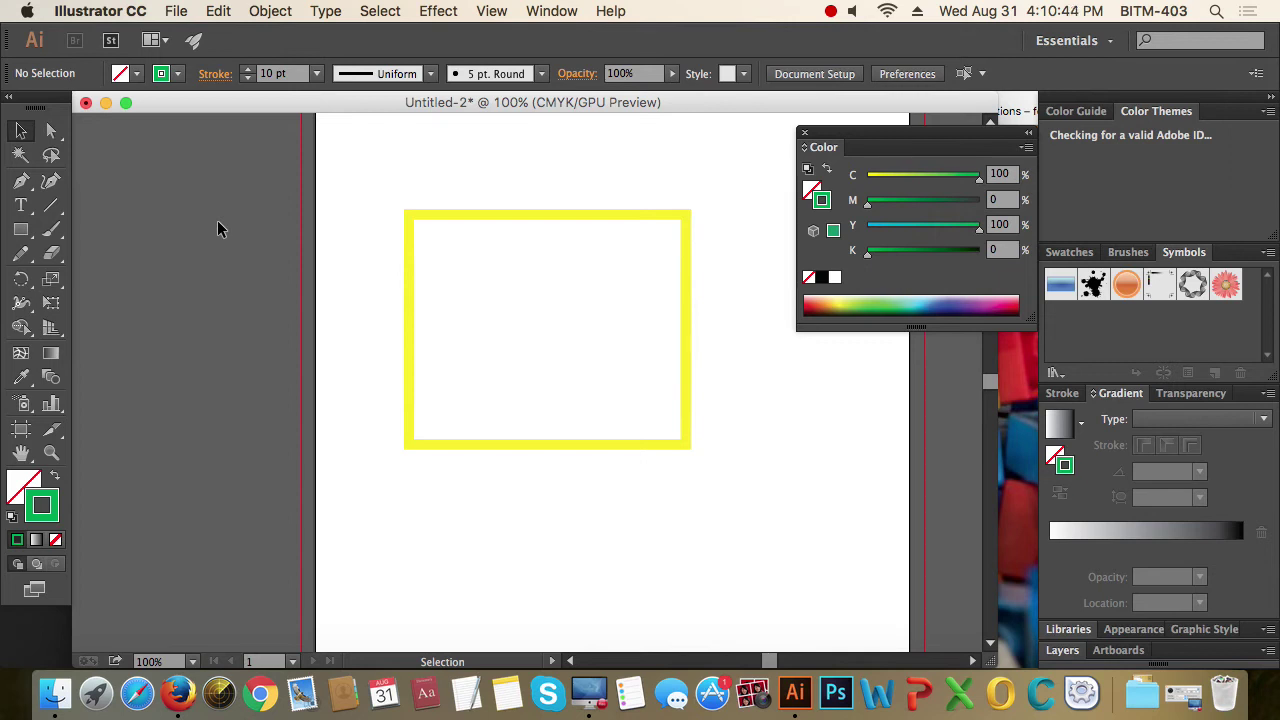
# Select the yellow rectangle with marquees that enclose only part of it, and move it slightly left by its stroke
pyautogui.moveTo(343, 252); pyautogui.dragTo(544, 340)
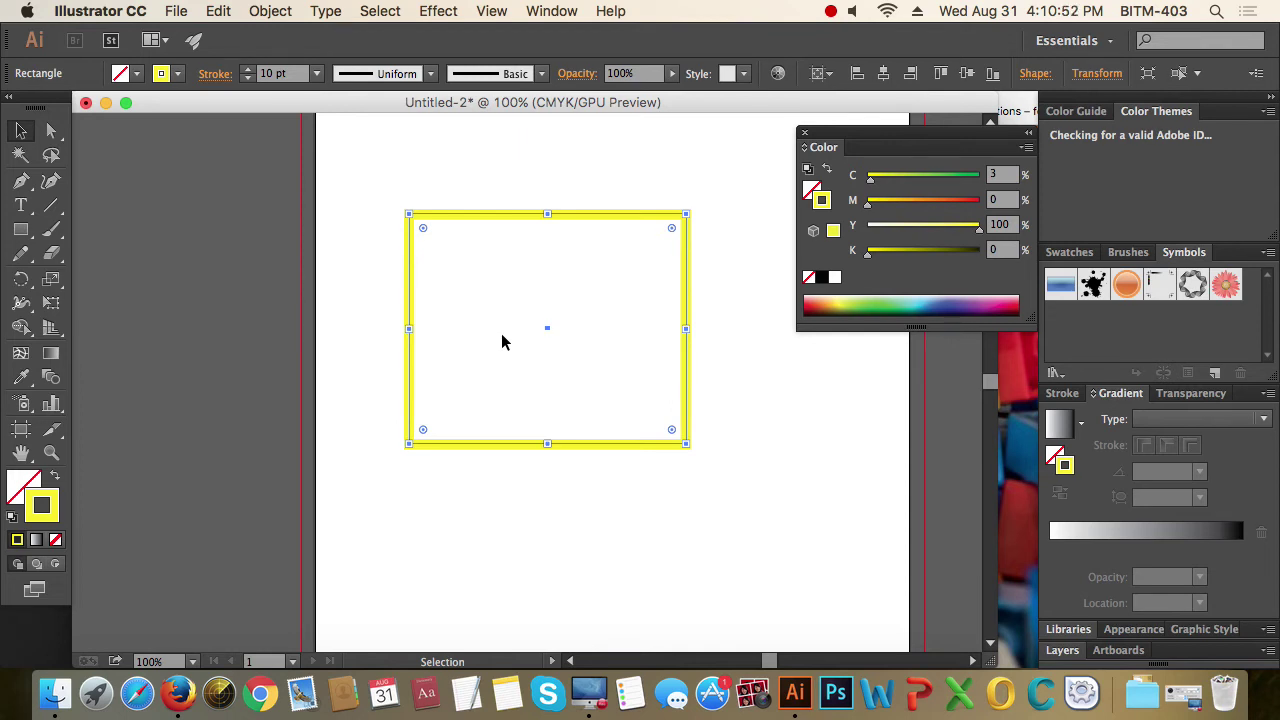
pyautogui.moveTo(364, 205); pyautogui.dragTo(455, 291)
pyautogui.moveTo(371, 186); pyautogui.dragTo(495, 290)
pyautogui.moveTo(410, 275); pyautogui.dragTo(389, 272)
# Resize the rectangle with its bounding box handles: shorter, taller again, then smaller in both directions from its lower-right corner
pyautogui.moveTo(668, 443); pyautogui.dragTo(666, 400)
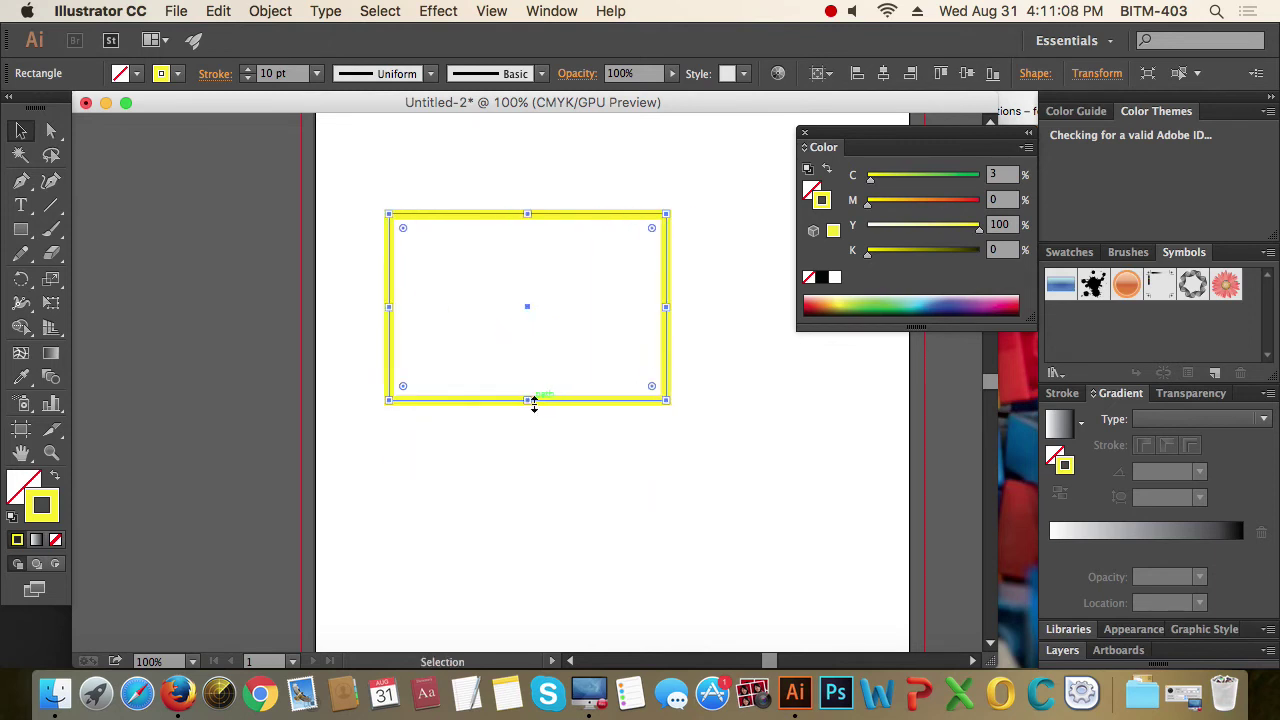
pyautogui.moveTo(534, 403); pyautogui.dragTo(528, 458)
pyautogui.moveTo(671, 457); pyautogui.dragTo(594, 396)
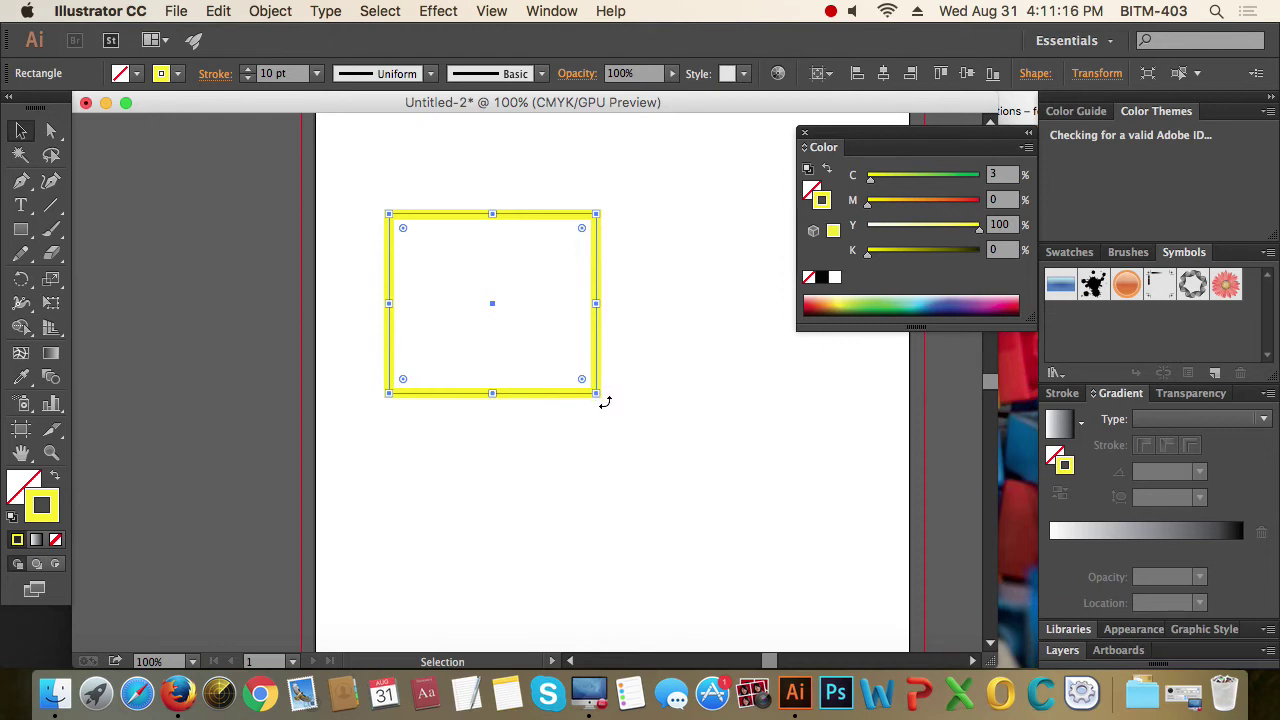
# Rotate the rectangle from outside its corner handles, then delete it
pyautogui.moveTo(605, 401)
pyautogui.mouseDown()
pyautogui.moveTo(533, 428)
pyautogui.moveTo(697, 261)
pyautogui.moveTo(603, 414)
pyautogui.mouseUp()
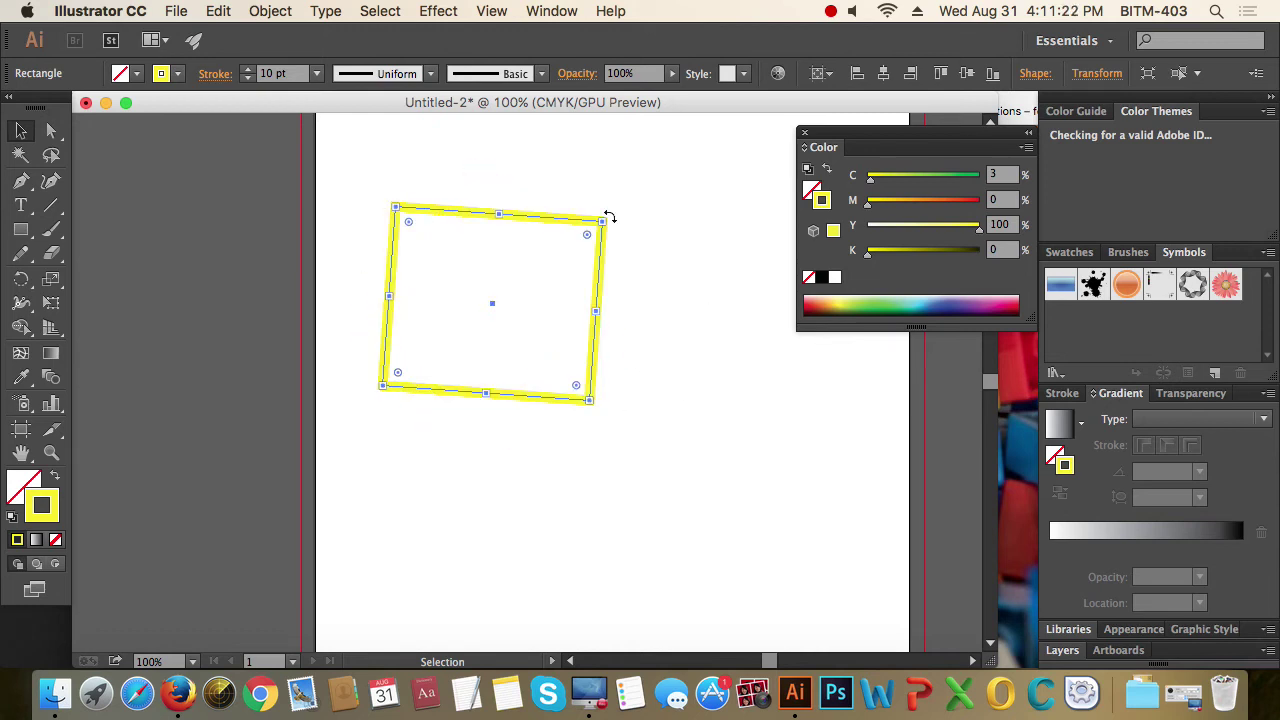
pyautogui.moveTo(609, 216); pyautogui.dragTo(652, 280)
pyautogui.press('Delete')
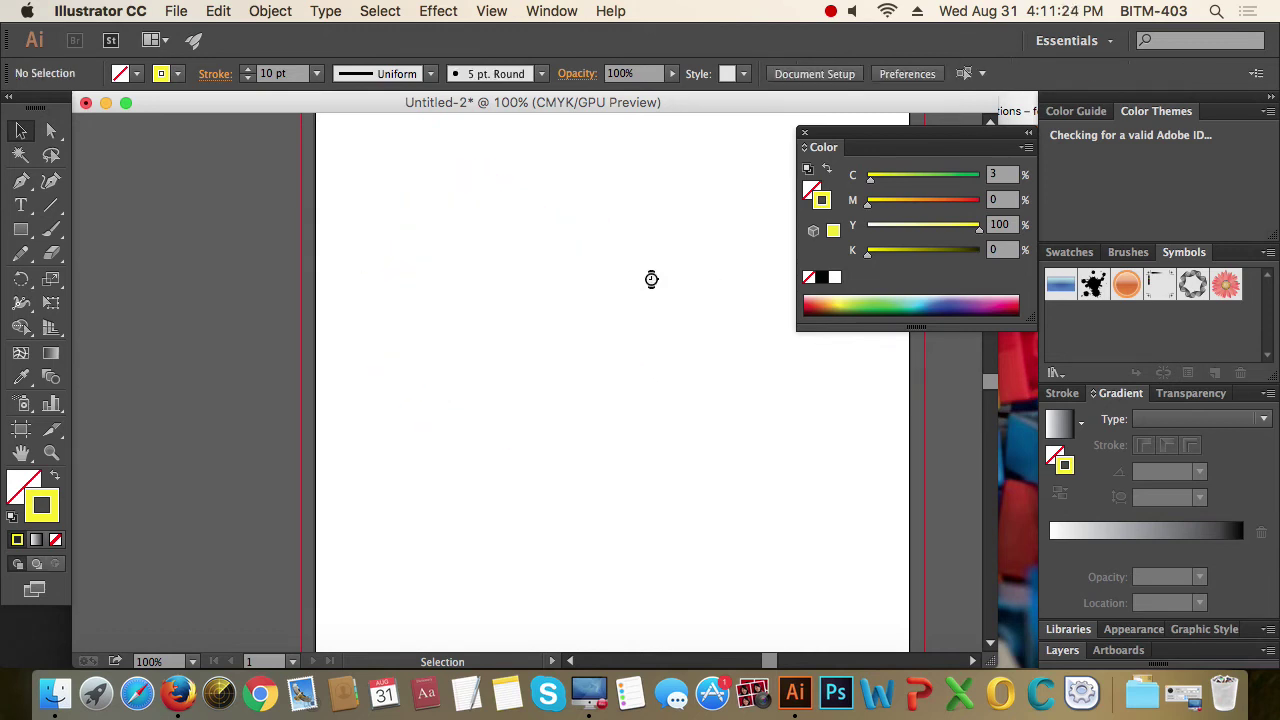
# Draw a rectangle about 1.78 × 1.89 in and reset it to the default white fill and black 1 pt stroke
pyautogui.click(20, 229)
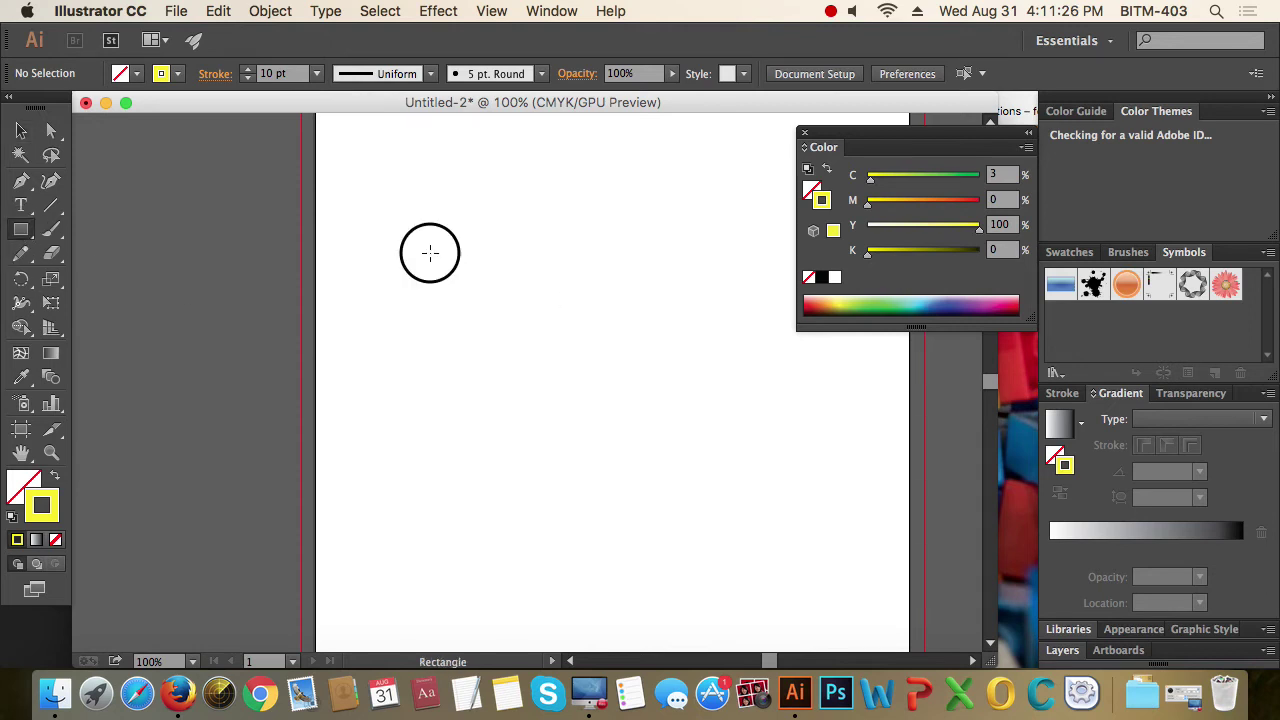
pyautogui.moveTo(428, 252); pyautogui.dragTo(558, 388)
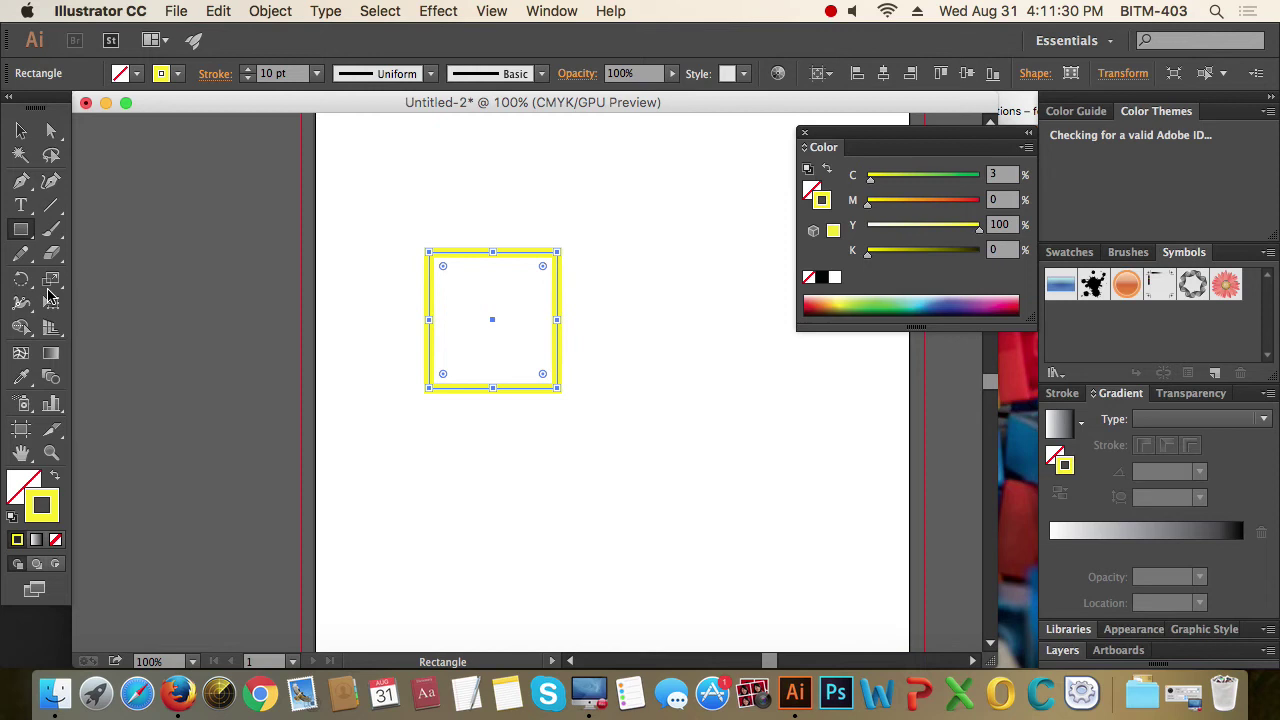
pyautogui.press('d')
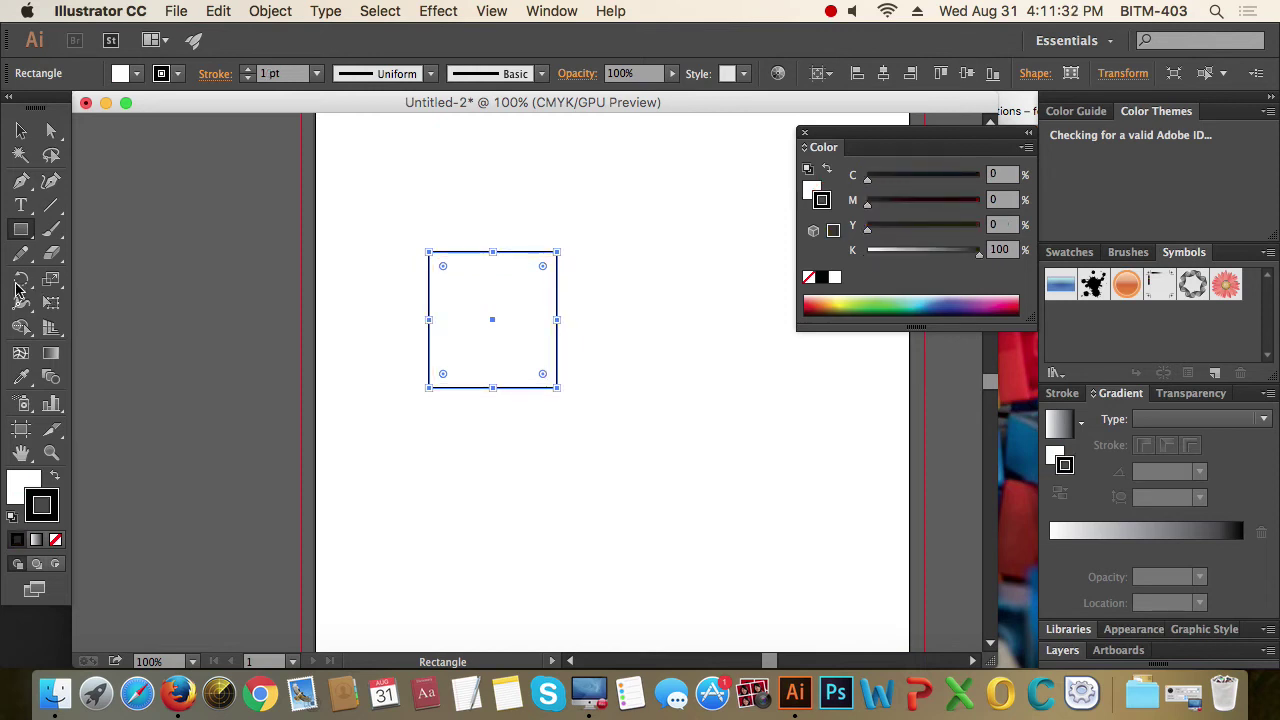
# Move the rectangle slightly right with Direct Selection, then compare how the Selection and Direct Selection tools display its points
pyautogui.click(54, 132)
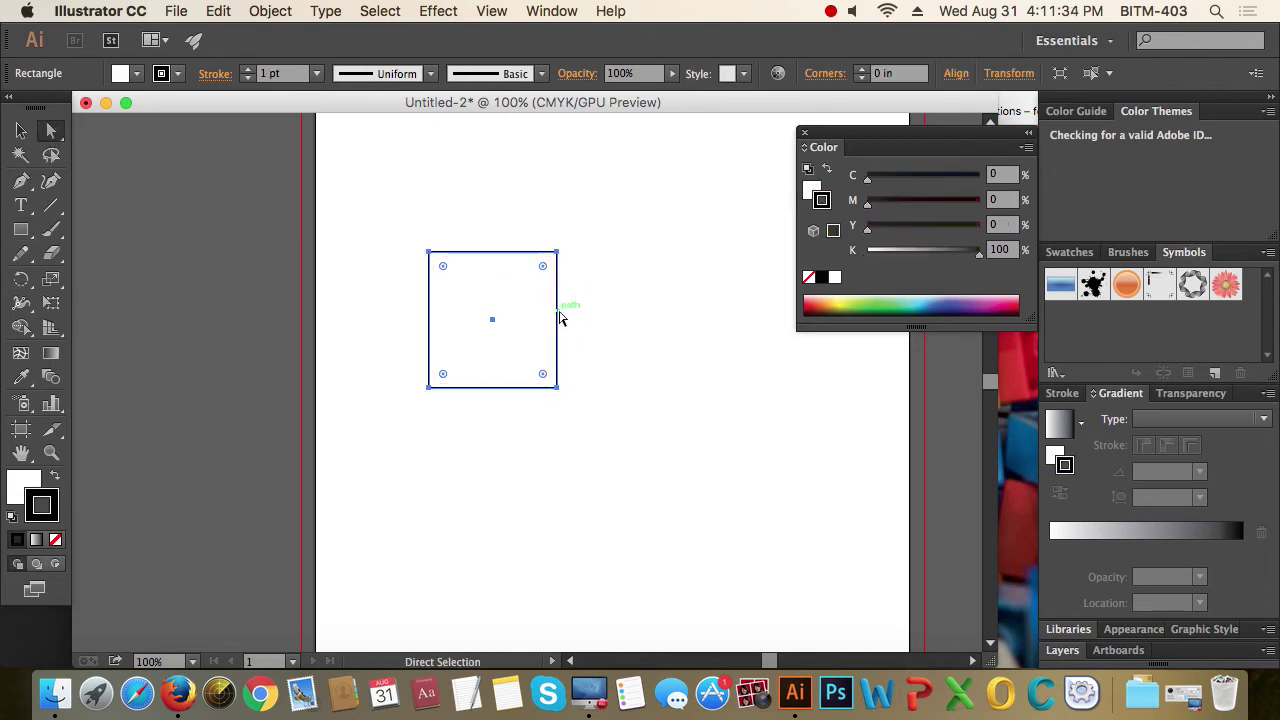
pyautogui.moveTo(559, 318)
pyautogui.mouseDown()
pyautogui.moveTo(651, 343)
pyautogui.moveTo(559, 369)
pyautogui.moveTo(572, 318)
pyautogui.mouseUp()
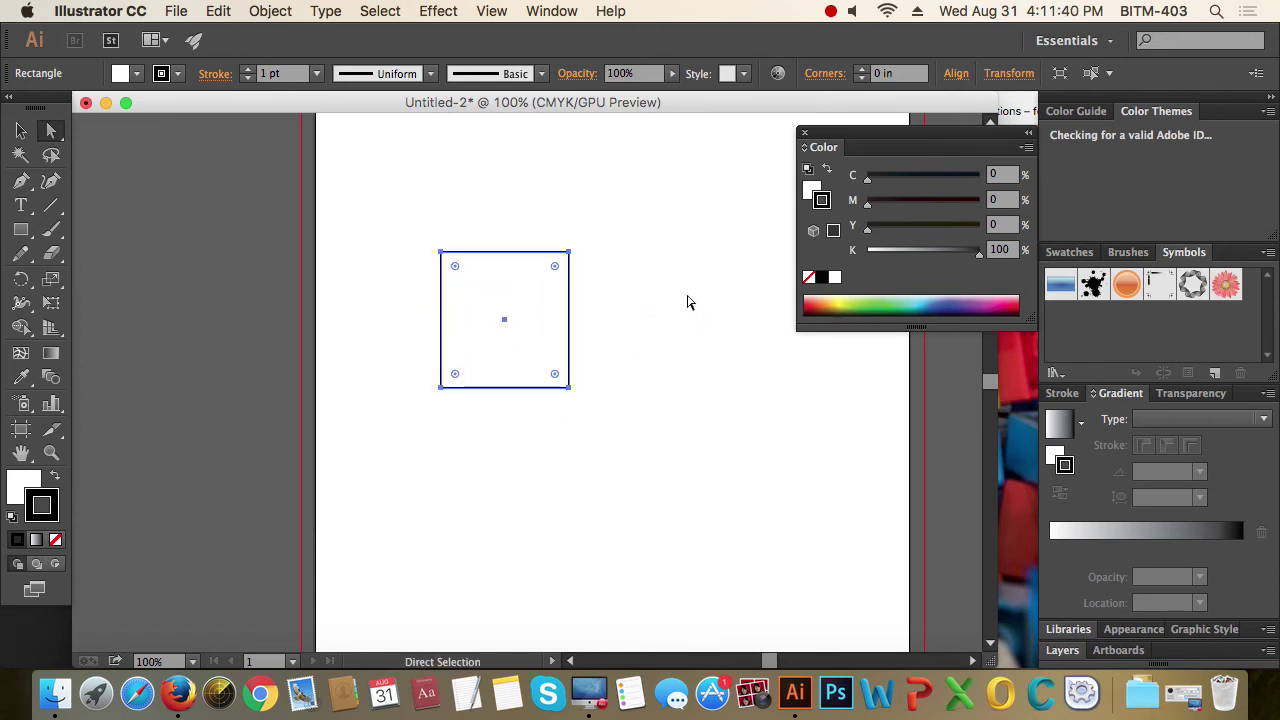
pyautogui.press('super+space')
pyautogui.moveTo(394, 214); pyautogui.dragTo(540, 374)
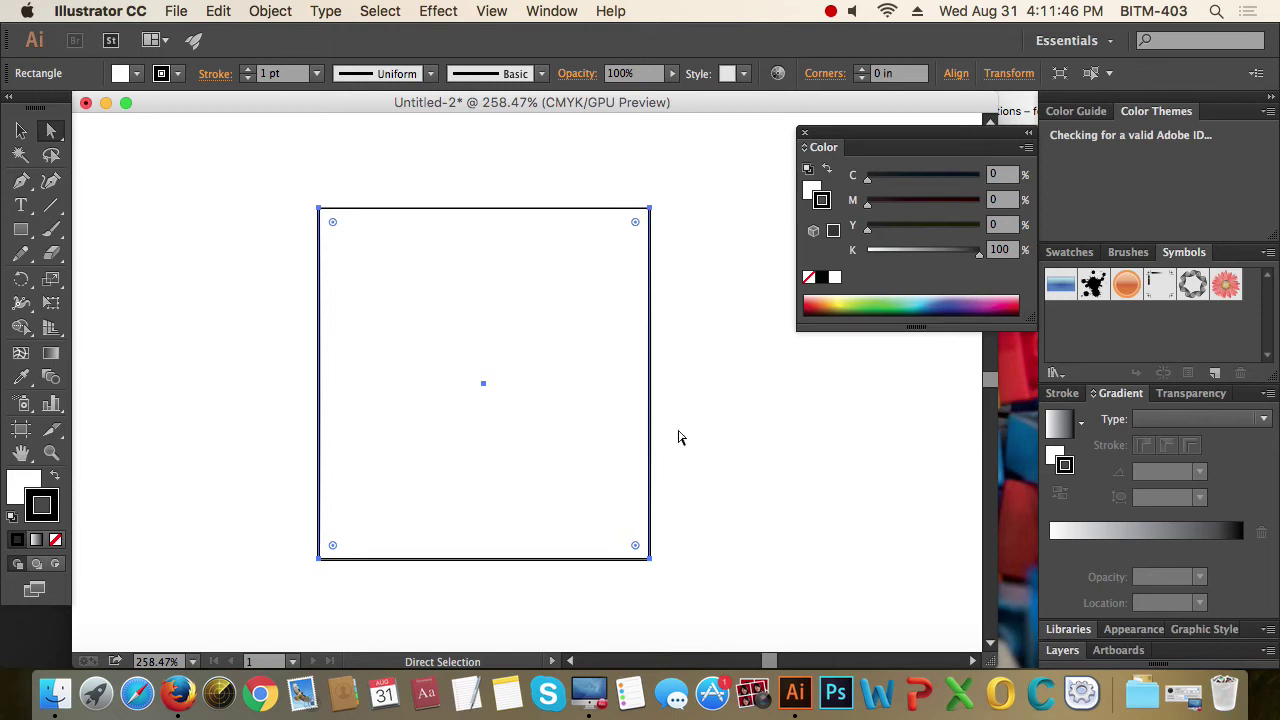
pyautogui.click(20, 131)
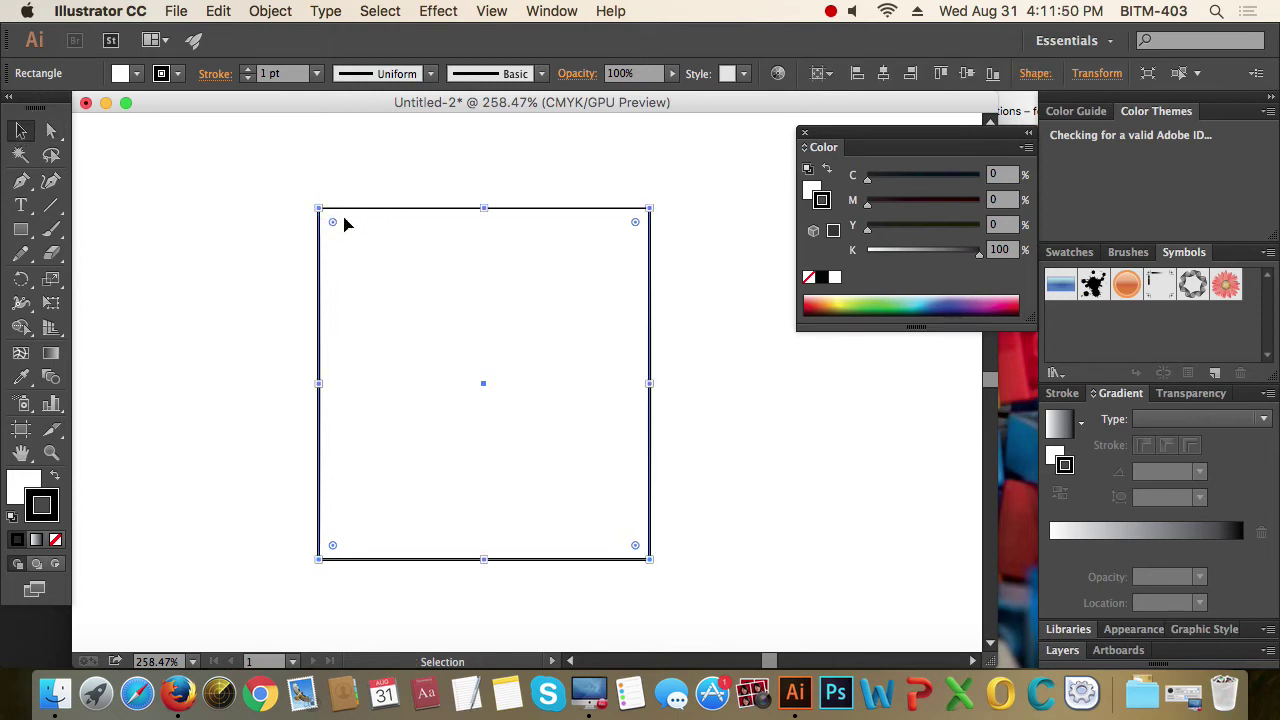
pyautogui.click(52, 132)
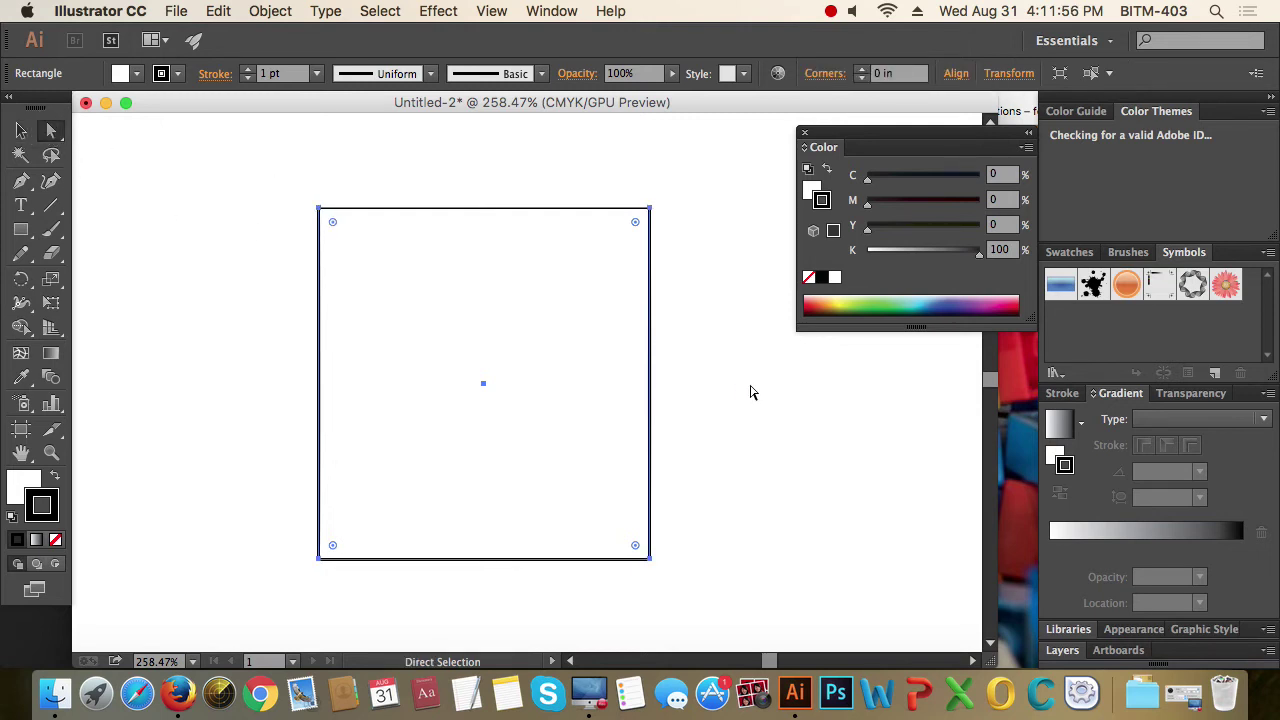
# Deselect the rectangle, pick its right edge, and select only its top-right anchor point using Direct Selection and a marquee
pyautogui.click(702, 328)
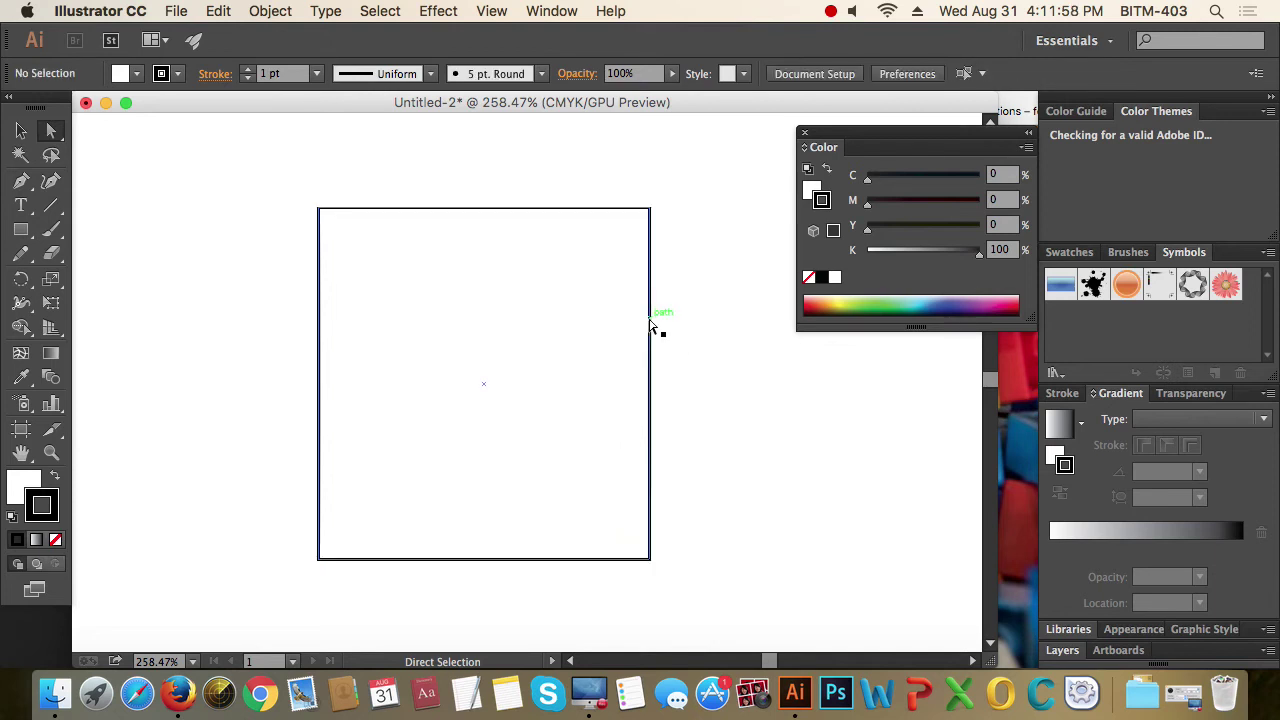
pyautogui.click(650, 322)
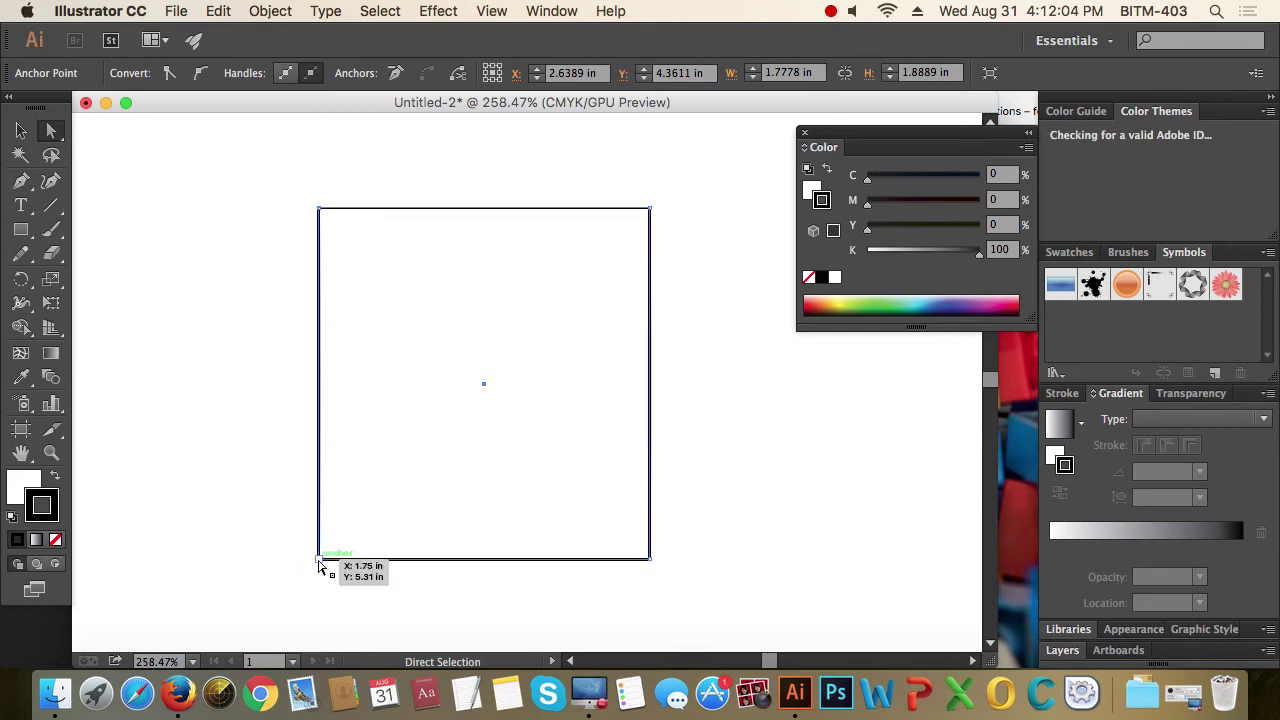
pyautogui.click(651, 210)
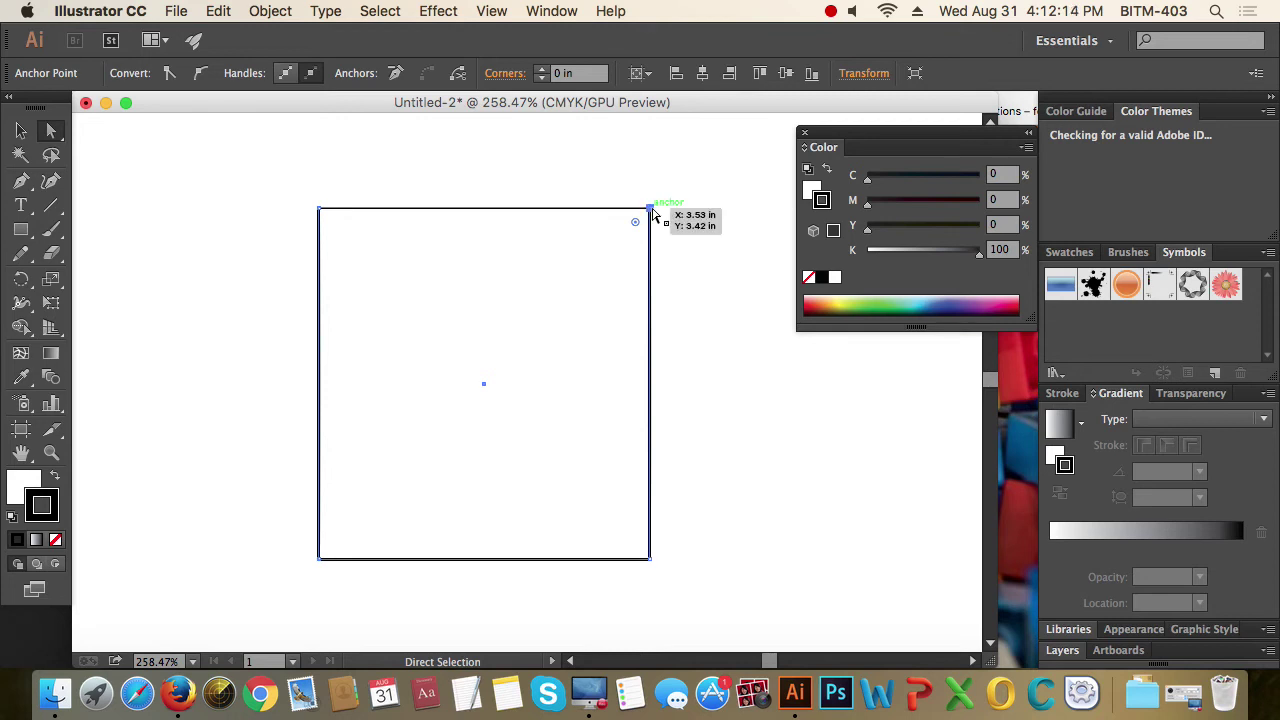
pyautogui.click(674, 192)
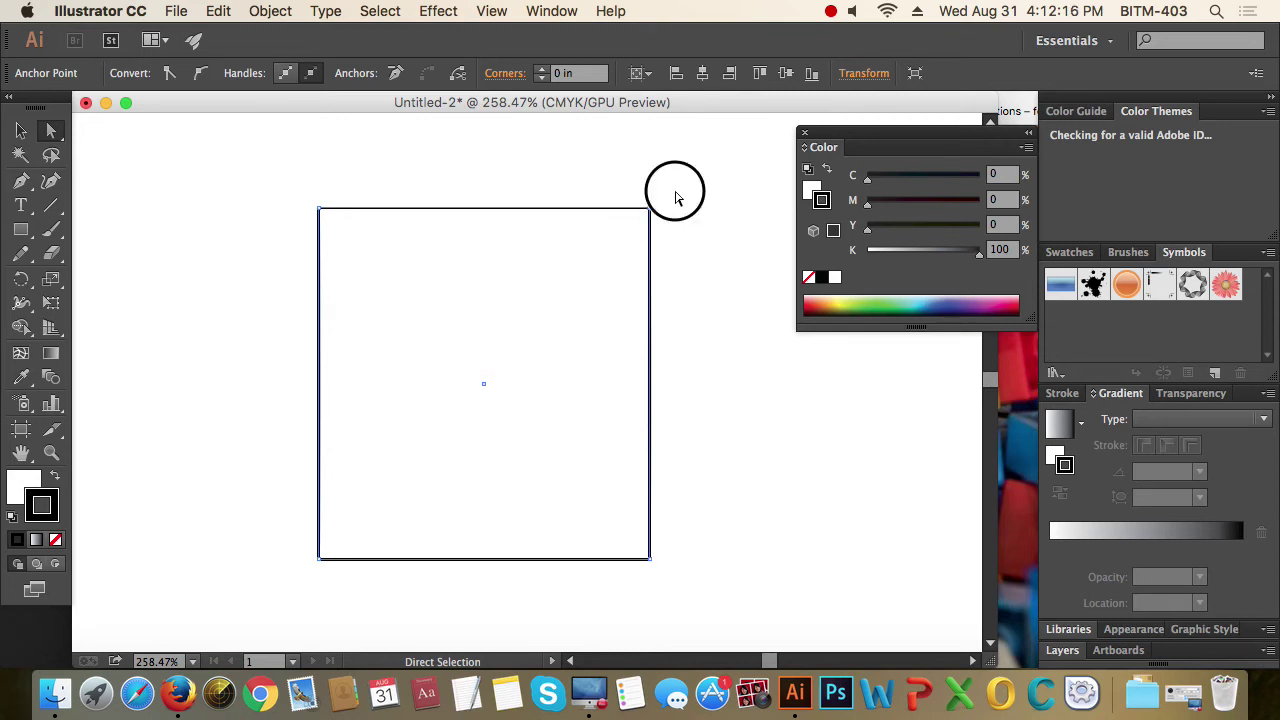
pyautogui.moveTo(695, 175); pyautogui.dragTo(632, 234)
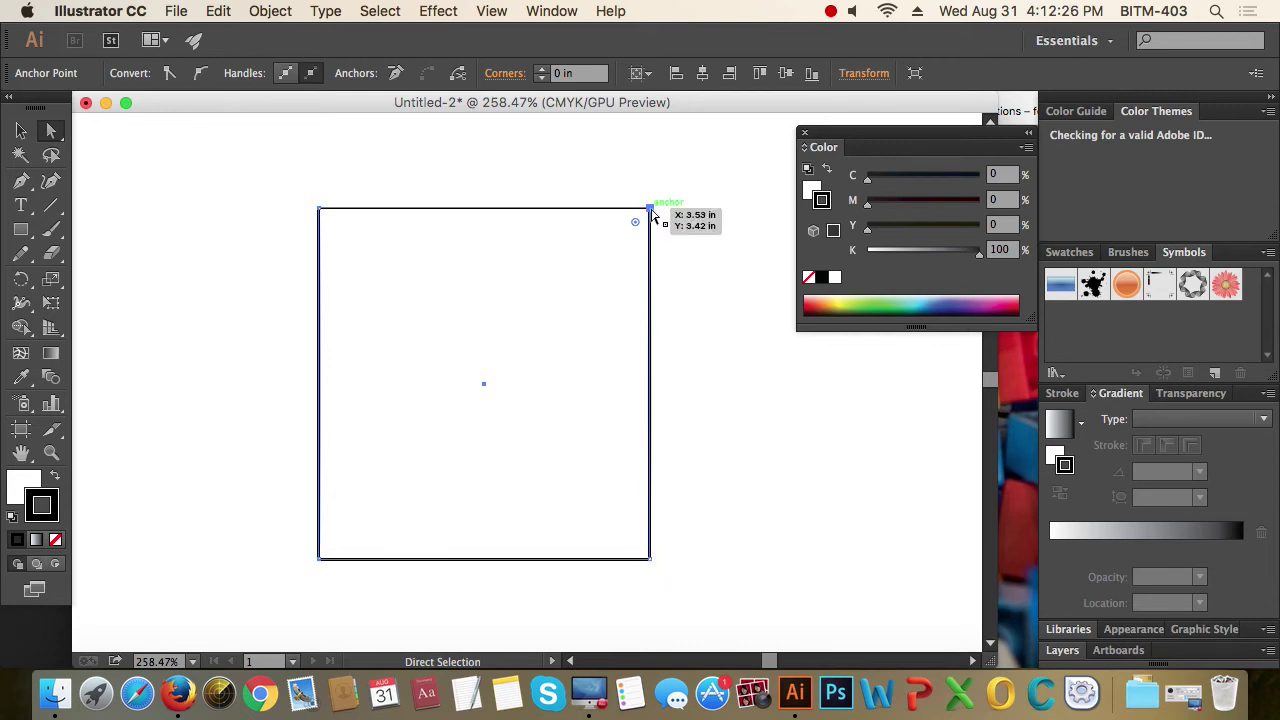
# Reshape the rectangle by moving its top-right anchor point outward, then back in line with the right edge and slightly lower
pyautogui.moveTo(652, 212); pyautogui.dragTo(730, 199)
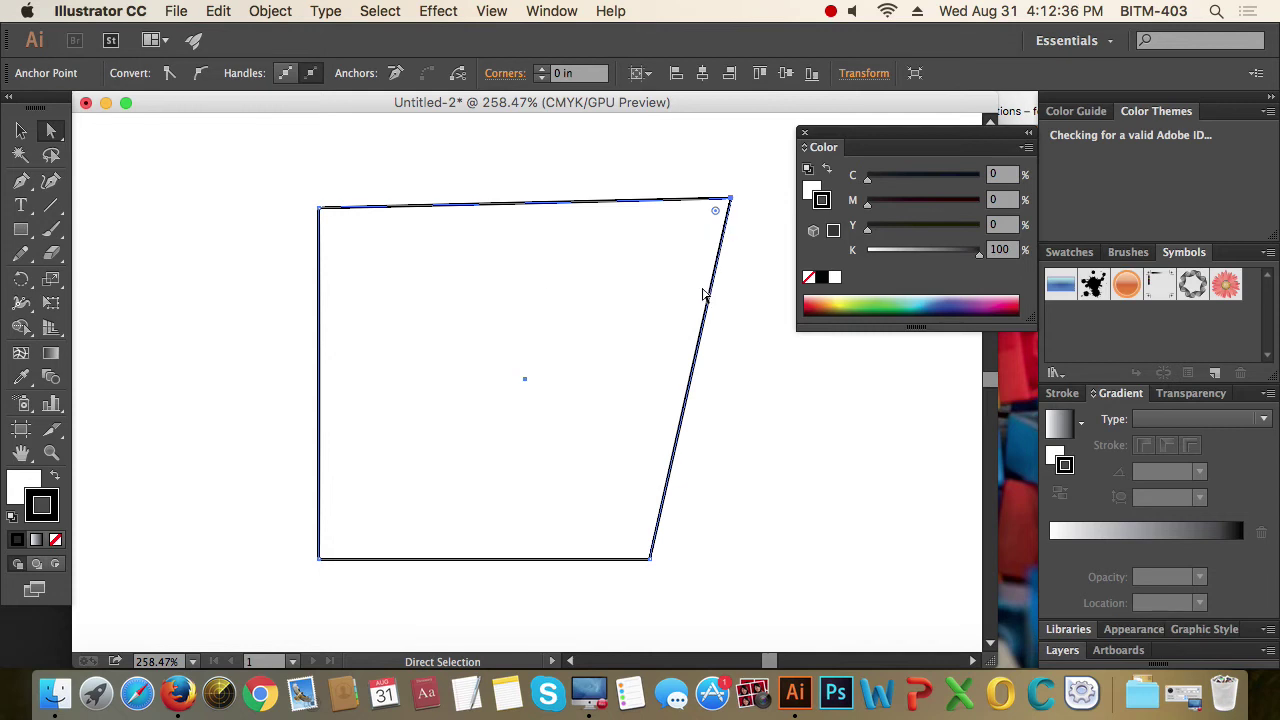
pyautogui.moveTo(730, 200); pyautogui.dragTo(651, 236)
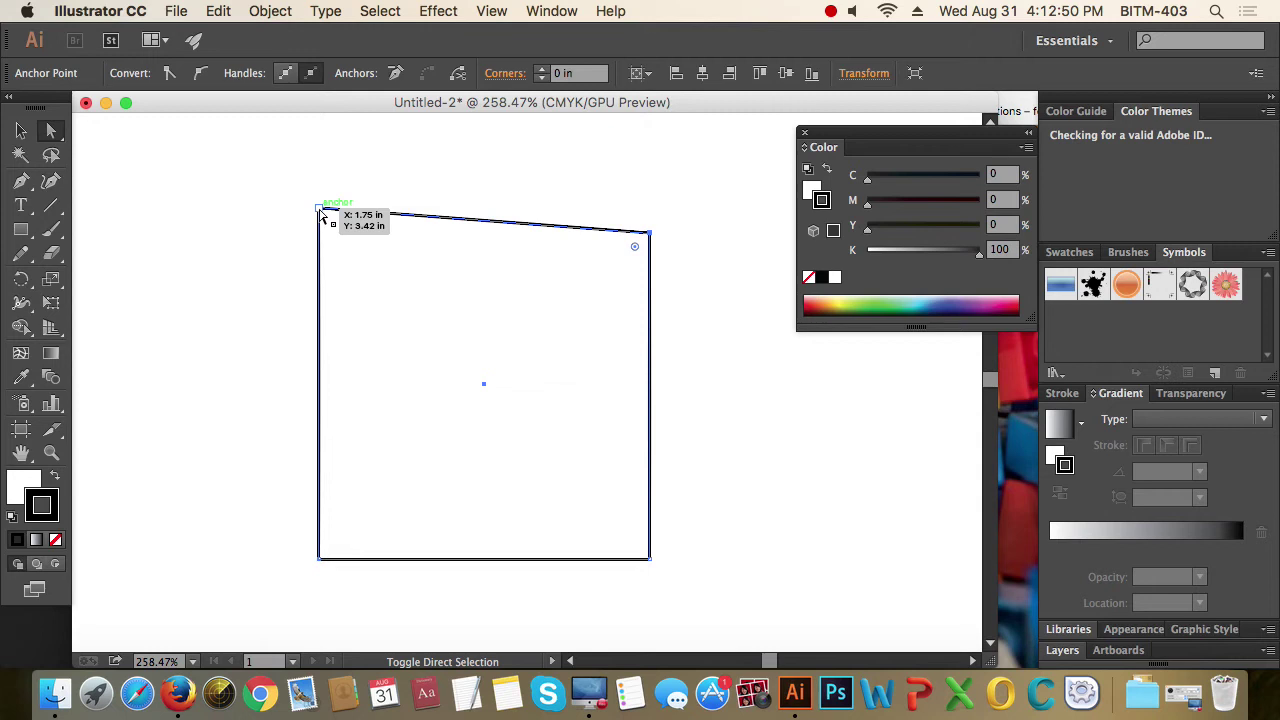
# Add the top-left and bottom-left anchor points to the selection and move the selected anchors together to distort the shape
pyautogui.moveTo(298, 183); pyautogui.dragTo(344, 230)
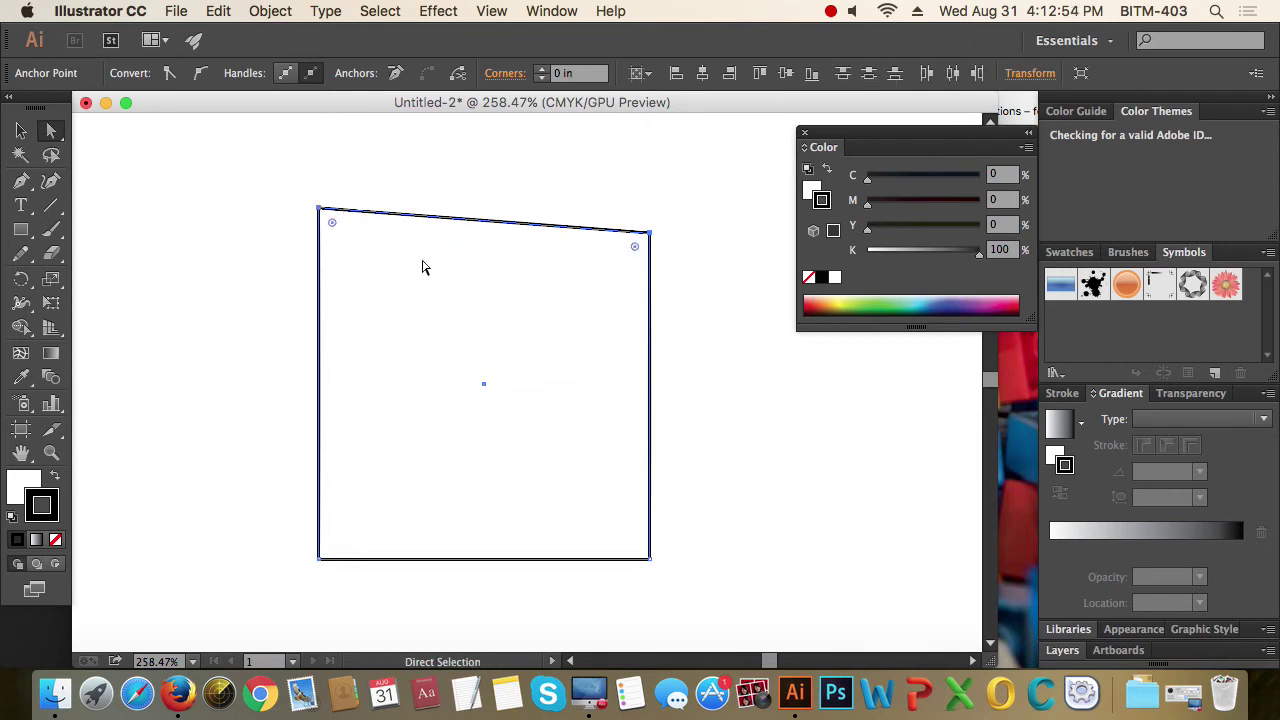
pyautogui.moveTo(650, 234); pyautogui.dragTo(659, 210)
pyautogui.moveTo(286, 531); pyautogui.dragTo(194, 569)
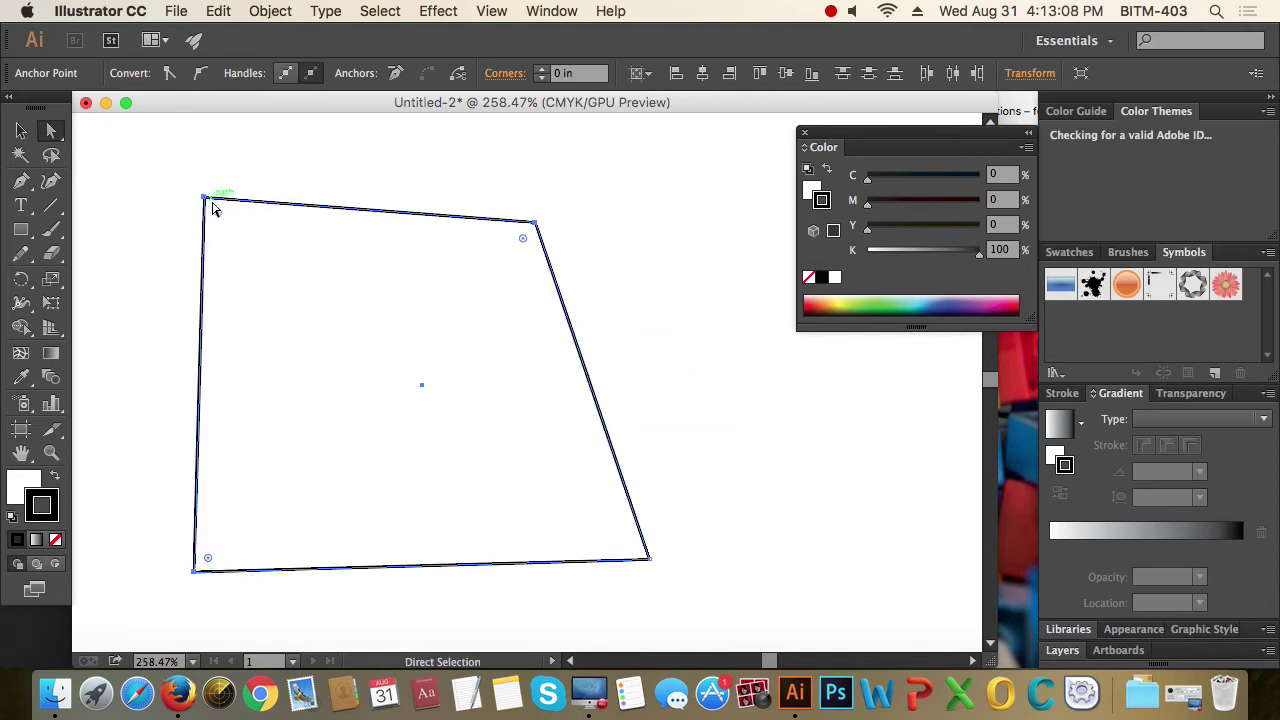
pyautogui.moveTo(212, 207); pyautogui.dragTo(380, 274)
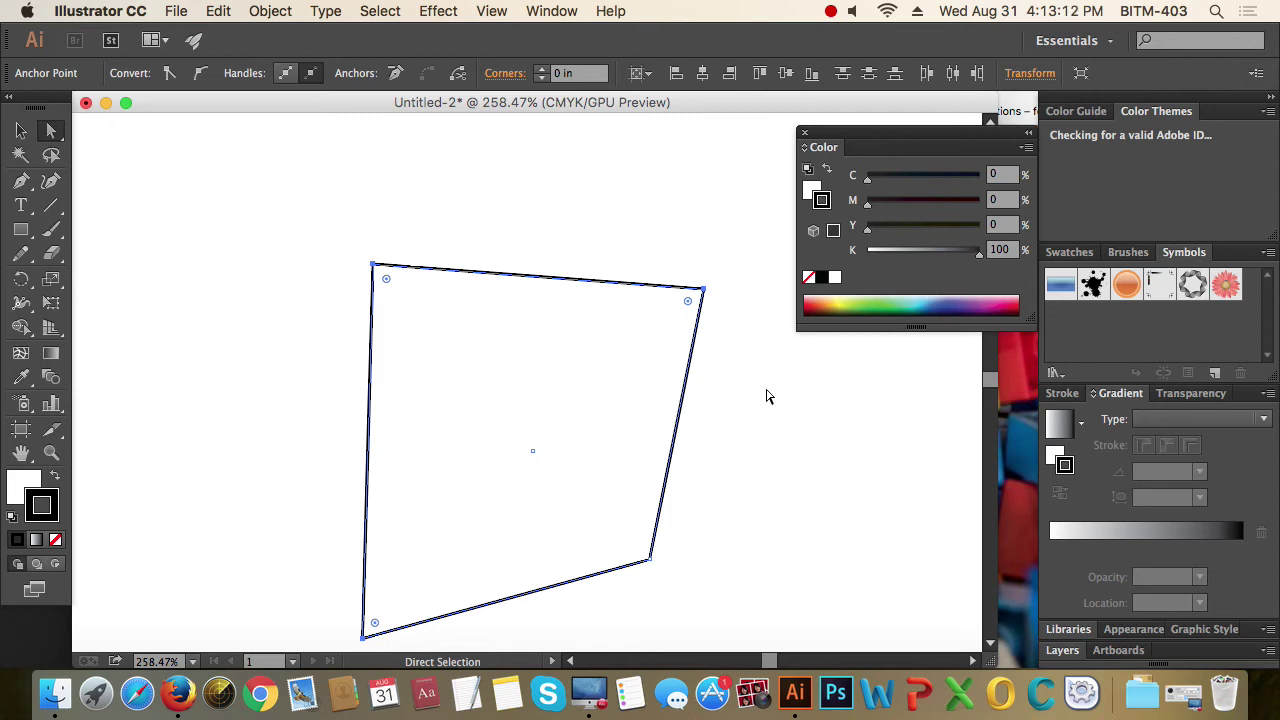
pyautogui.press('super')
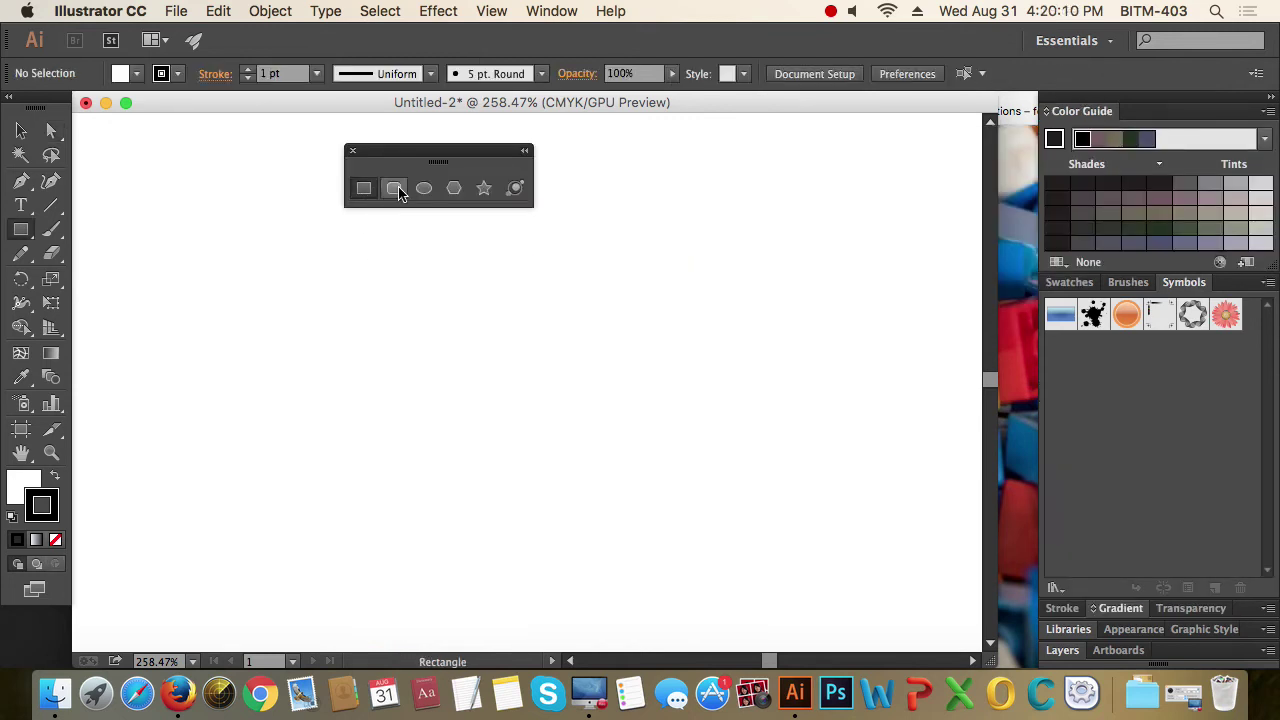
# Move the floating shape tools panel aside to clear space on the artboard for drawing
pyautogui.moveTo(432, 156); pyautogui.dragTo(362, 159)
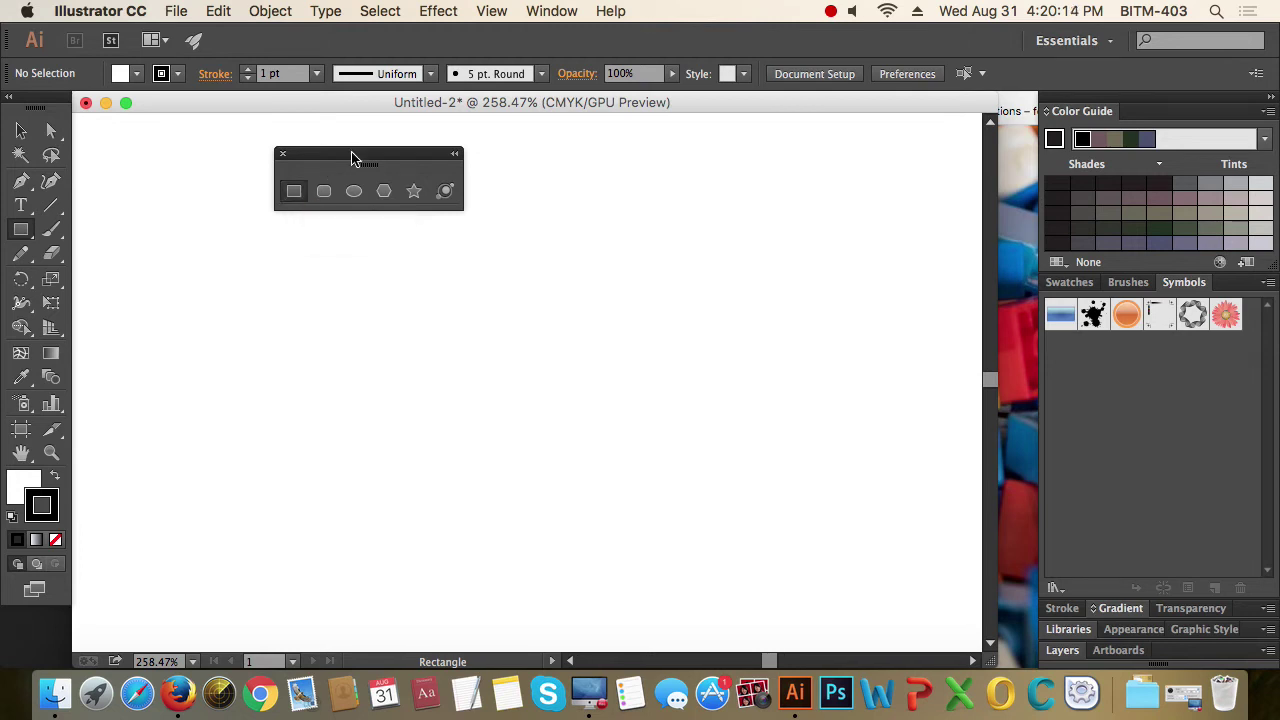
pyautogui.moveTo(345, 160); pyautogui.dragTo(604, 183)
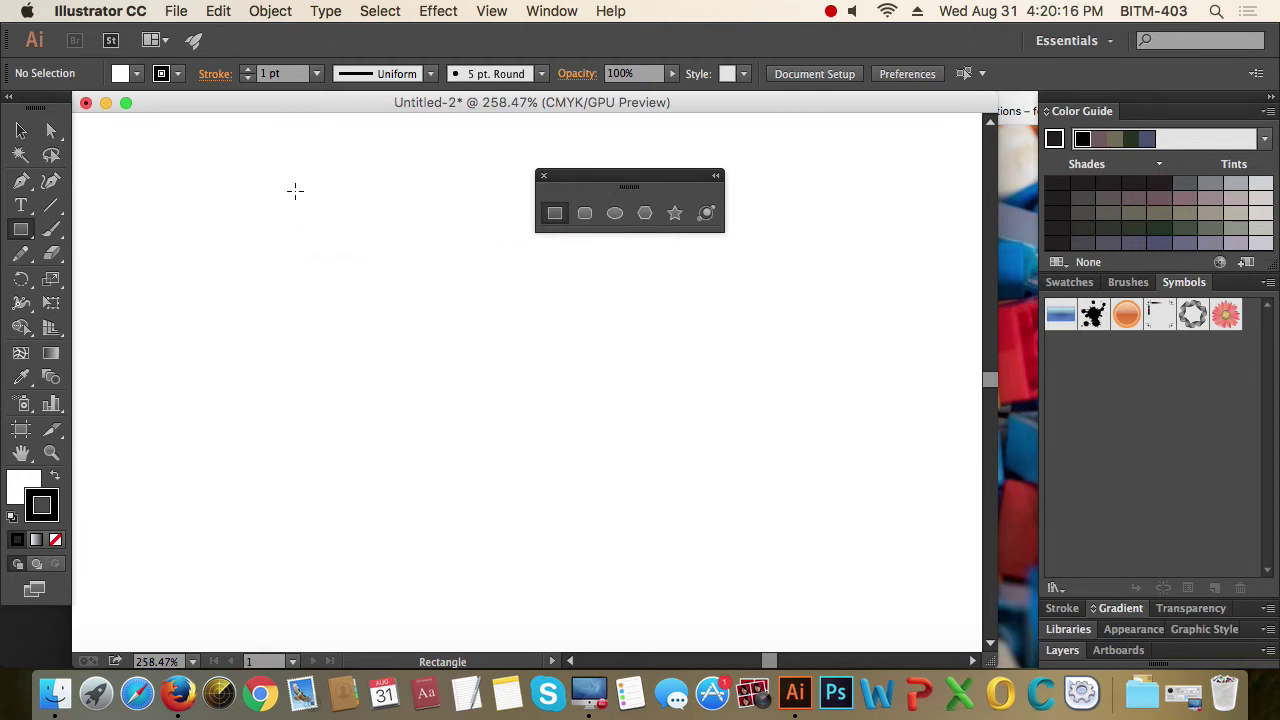
# Draw a rectangle and delete it, then create another of the same size lower on the artboard and delete that too
pyautogui.moveTo(250, 211); pyautogui.dragTo(446, 362)
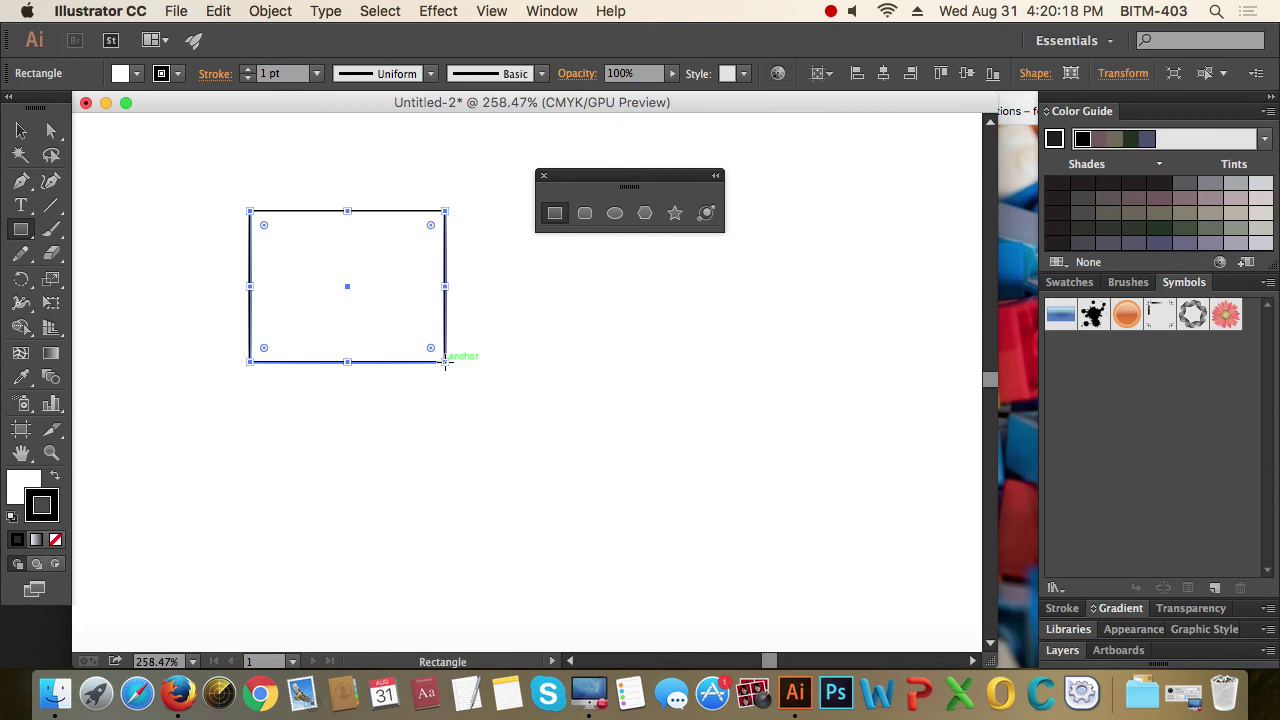
pyautogui.press('Delete')
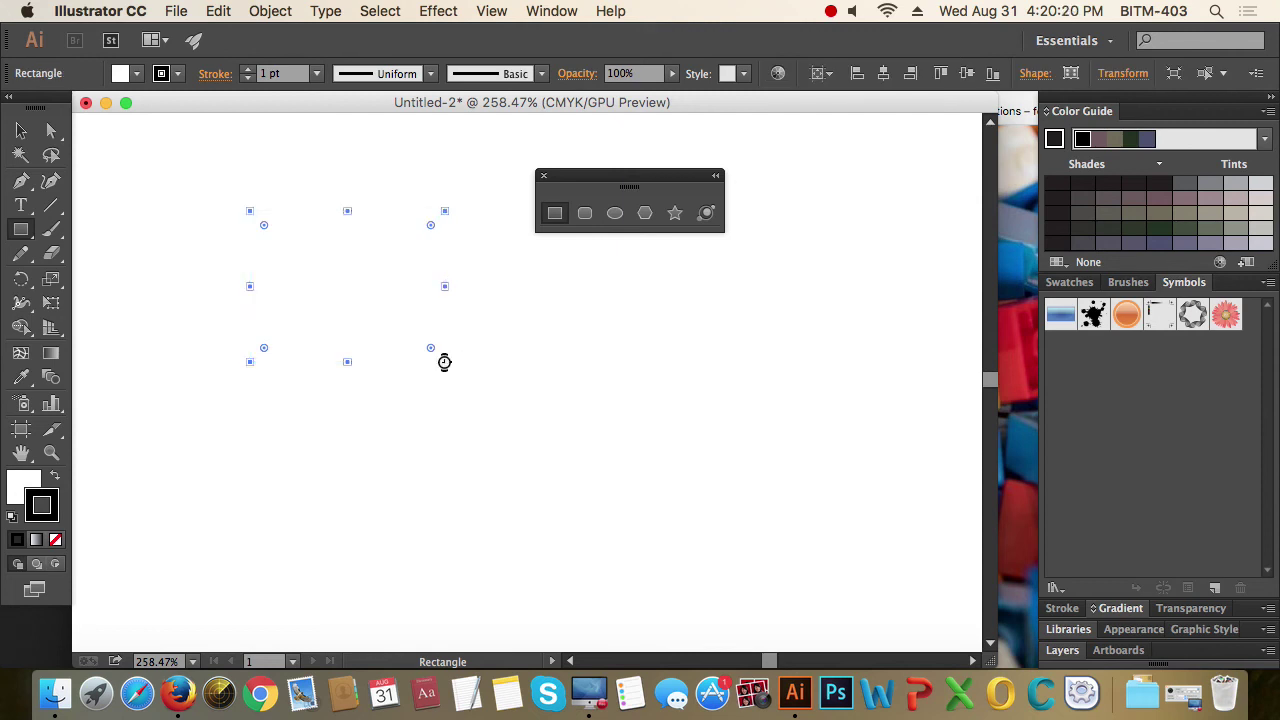
pyautogui.click(320, 303)
pyautogui.click(806, 341)
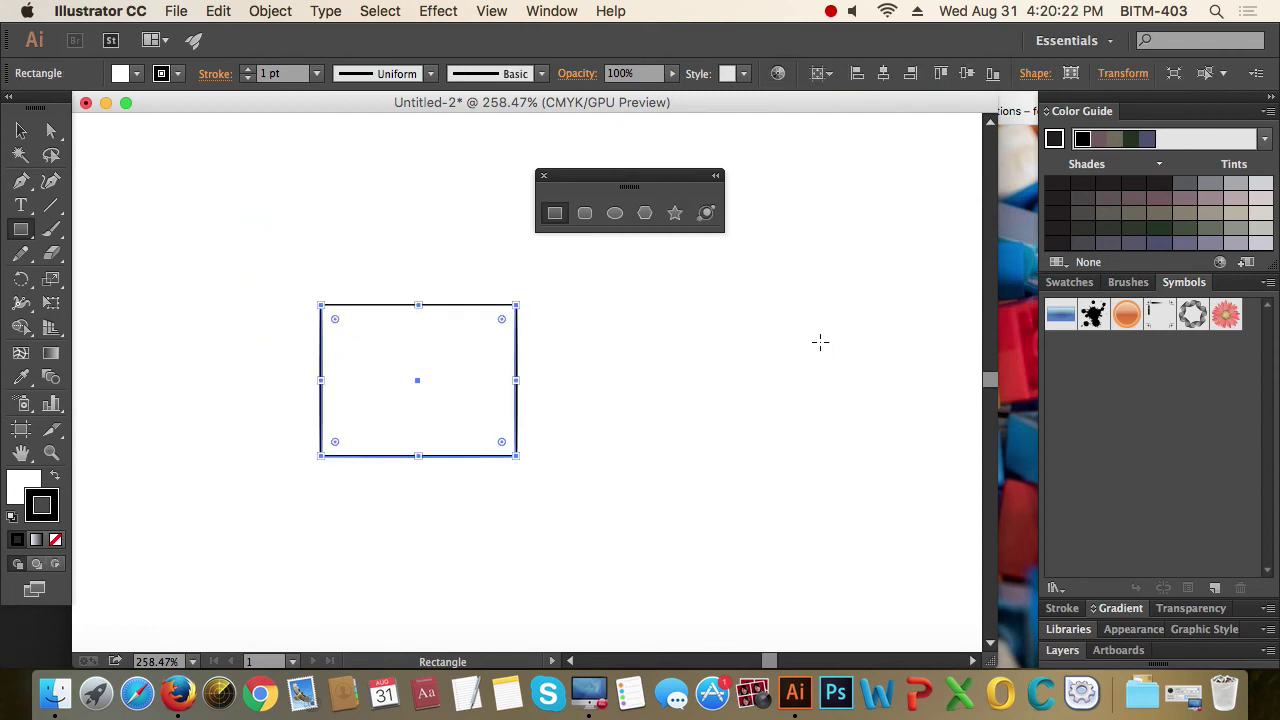
pyautogui.press('Delete')
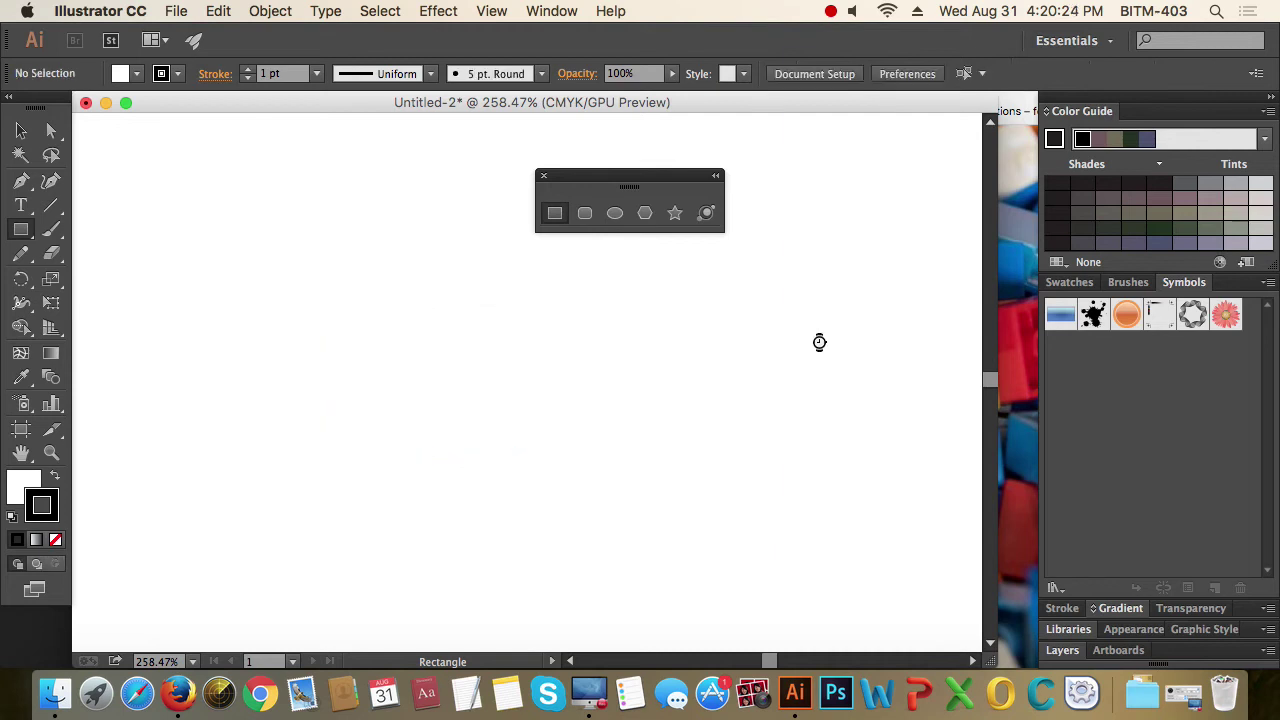
# Draw a rectangle about 0.96 in by 0.69 in, reposition and enlarge it while still drawing, and delete it
pyautogui.moveTo(623, 187); pyautogui.dragTo(700, 173)
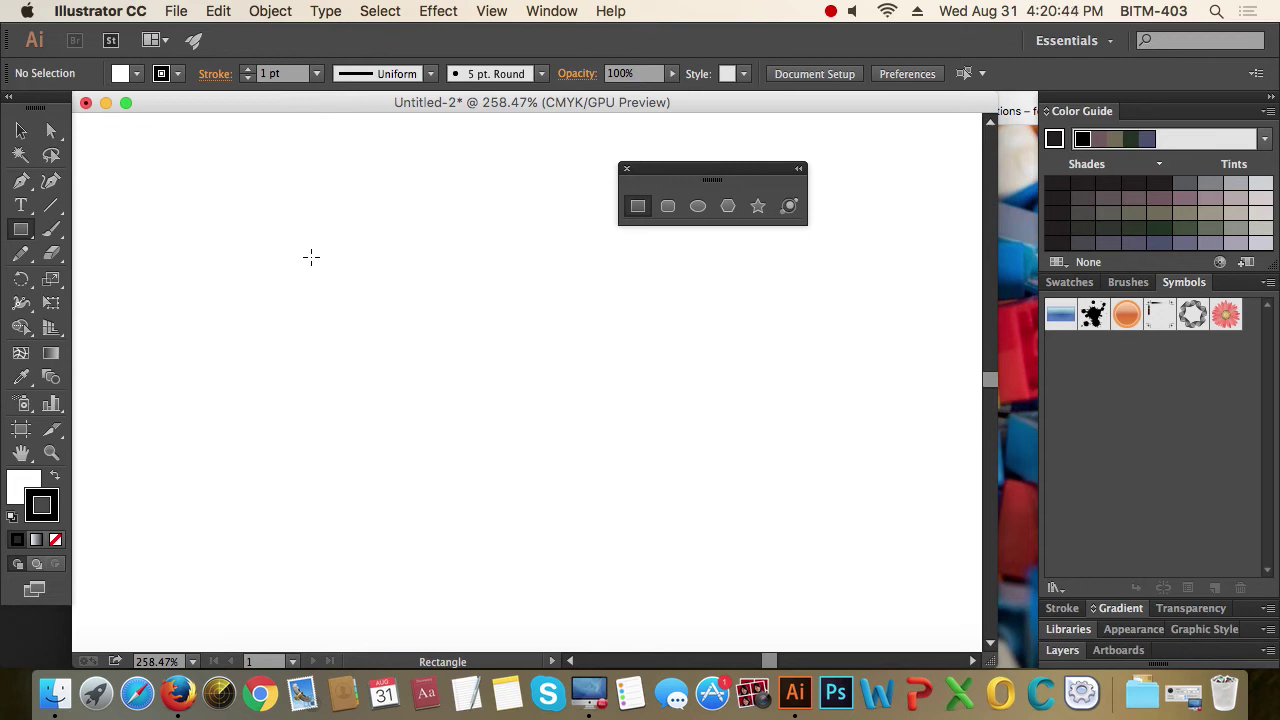
pyautogui.moveTo(272, 237); pyautogui.dragTo(453, 370)
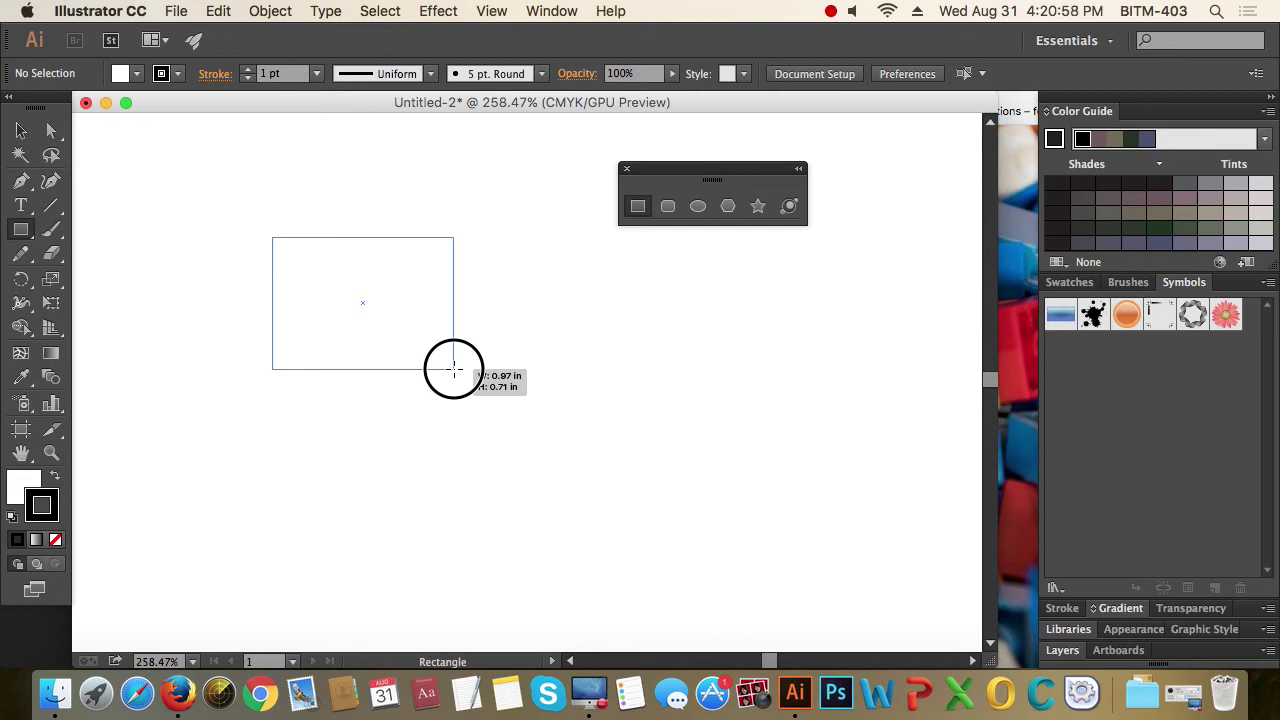
pyautogui.moveTo(453, 369)
pyautogui.mouseDown()
pyautogui.moveTo(391, 331)
pyautogui.moveTo(440, 380)
pyautogui.moveTo(401, 322)
pyautogui.moveTo(420, 358)
pyautogui.moveTo(434, 350)
pyautogui.moveTo(474, 381)
pyautogui.moveTo(451, 367)
pyautogui.mouseUp()
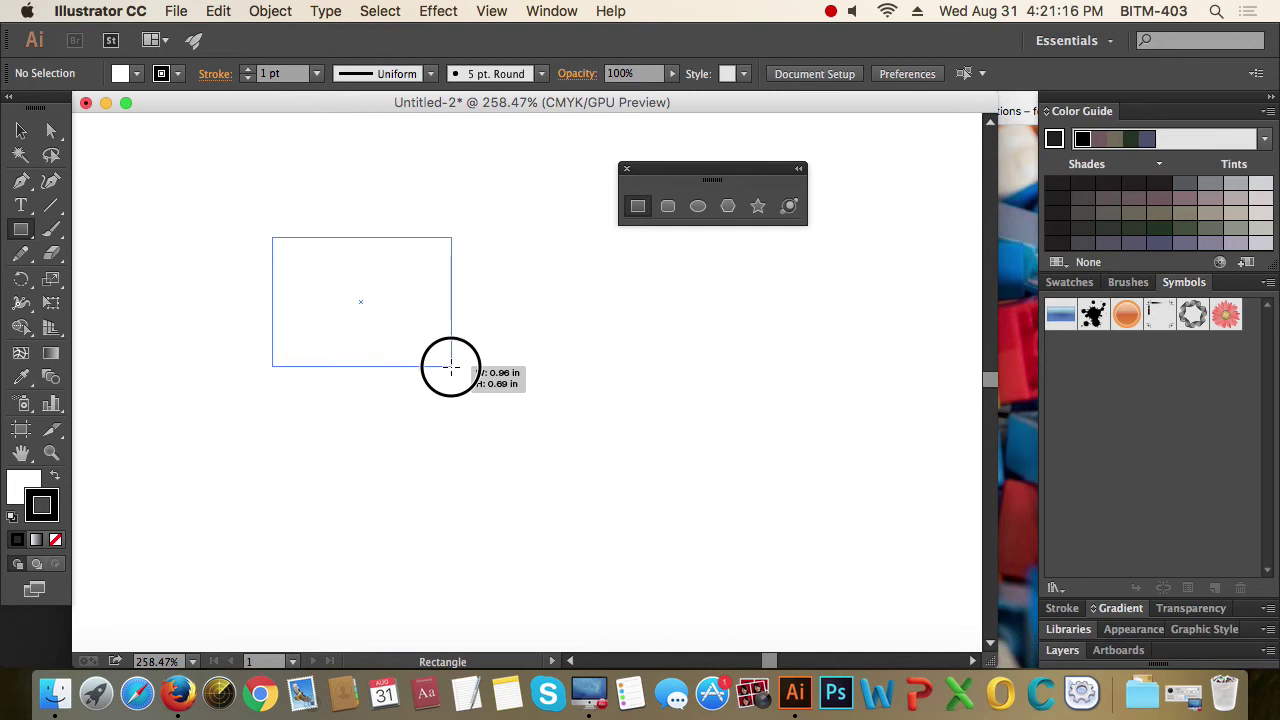
pyautogui.moveTo(451, 367)
pyautogui.mouseDown()
pyautogui.moveTo(489, 343)
pyautogui.moveTo(443, 306)
pyautogui.moveTo(306, 334)
pyautogui.moveTo(343, 466)
pyautogui.moveTo(693, 457)
pyautogui.moveTo(646, 429)
pyautogui.moveTo(746, 500)
pyautogui.moveTo(729, 420)
pyautogui.moveTo(790, 513)
pyautogui.moveTo(706, 426)
pyautogui.moveTo(711, 463)
pyautogui.moveTo(731, 435)
pyautogui.moveTo(717, 460)
pyautogui.moveTo(837, 534)
pyautogui.moveTo(807, 498)
pyautogui.moveTo(650, 437)
pyautogui.moveTo(691, 480)
pyautogui.moveTo(629, 437)
pyautogui.moveTo(654, 463)
pyautogui.moveTo(750, 470)
pyautogui.moveTo(680, 391)
pyautogui.moveTo(491, 337)
pyautogui.moveTo(391, 332)
pyautogui.moveTo(375, 340)
pyautogui.moveTo(506, 400)
pyautogui.moveTo(402, 406)
pyautogui.moveTo(490, 376)
pyautogui.moveTo(434, 317)
pyautogui.moveTo(394, 306)
pyautogui.moveTo(426, 343)
pyautogui.moveTo(402, 376)
pyautogui.moveTo(529, 391)
pyautogui.moveTo(786, 563)
pyautogui.moveTo(791, 543)
pyautogui.moveTo(591, 497)
pyautogui.mouseUp()
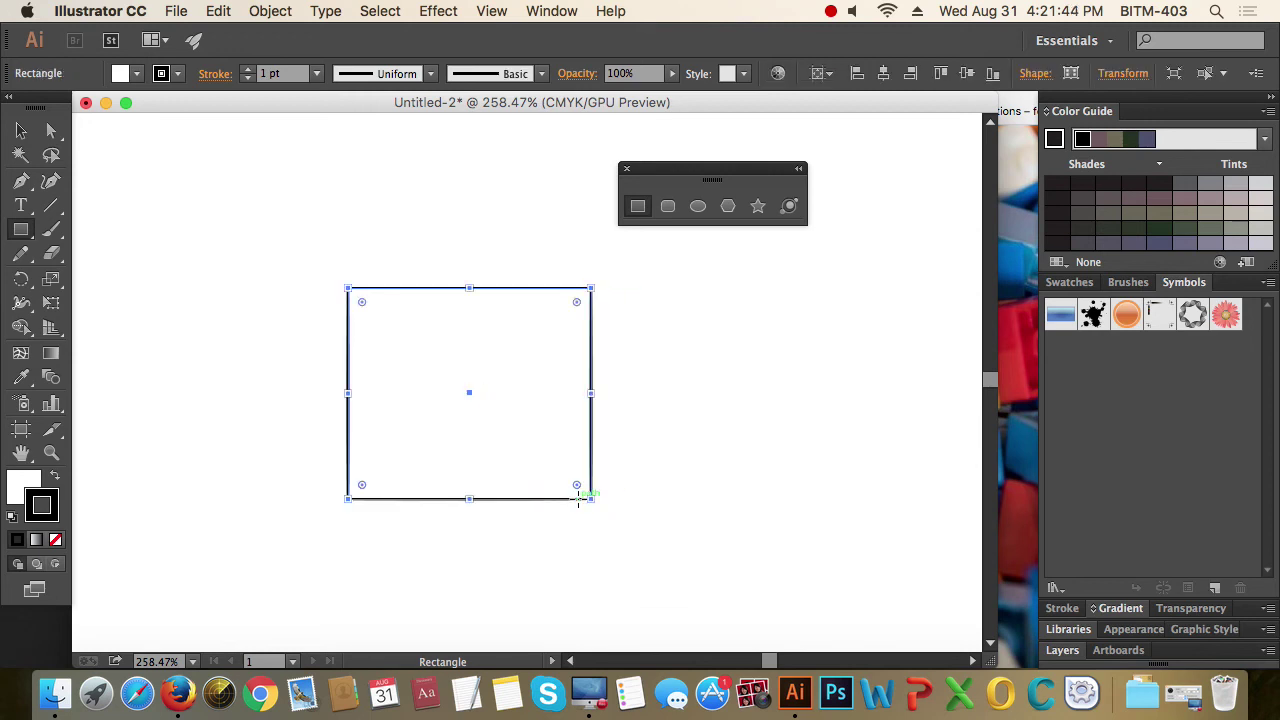
pyautogui.press('Delete')
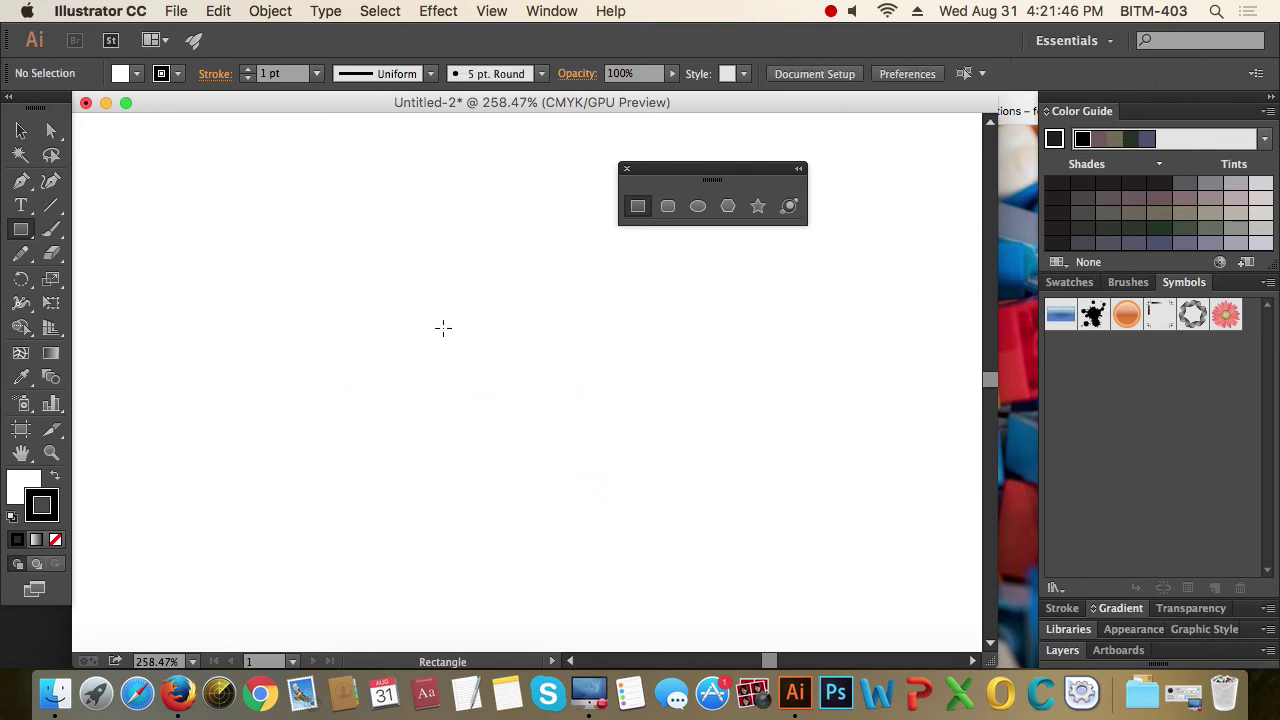
# Draw a rectangle outward from its center and delete it, and draw a square with its sides constrained to equal length
pyautogui.moveTo(354, 270)
pyautogui.mouseDown()
pyautogui.moveTo(434, 357)
pyautogui.moveTo(529, 411)
pyautogui.moveTo(397, 331)
pyautogui.moveTo(520, 383)
pyautogui.moveTo(466, 365)
pyautogui.mouseUp()
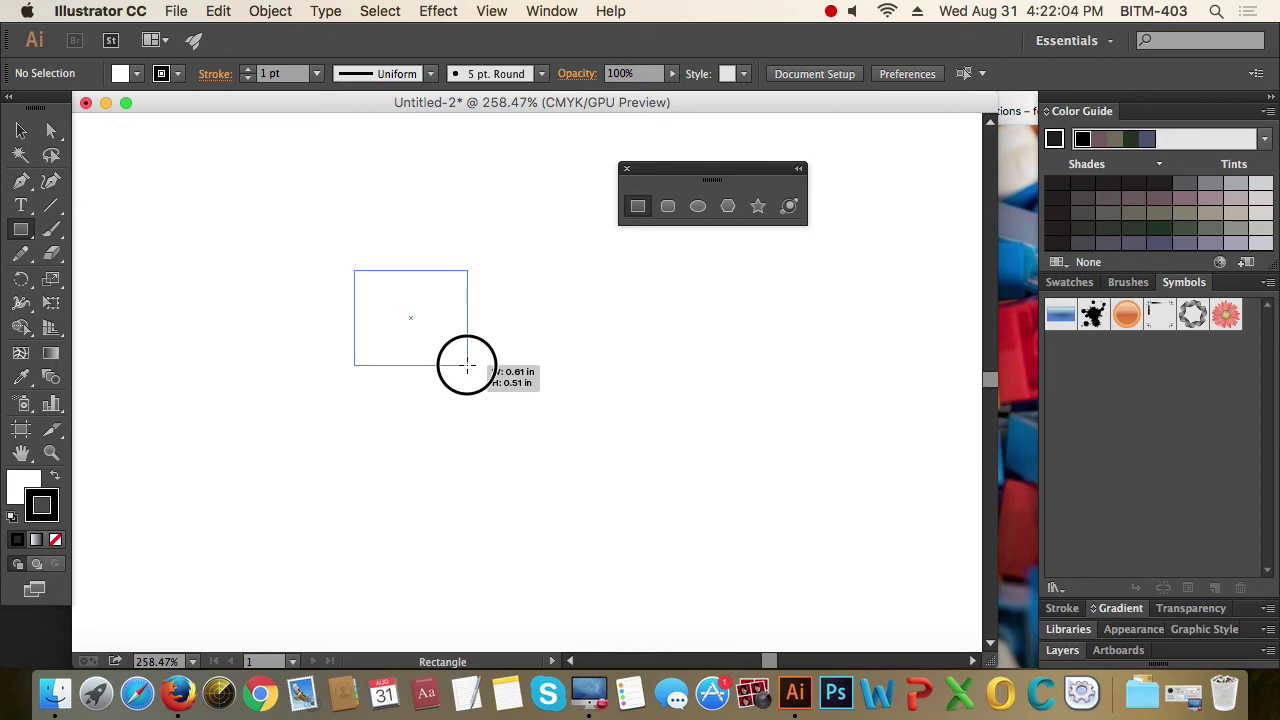
pyautogui.press('alt')
pyautogui.press('alt')
pyautogui.press('alt')
pyautogui.moveTo(466, 365)
pyautogui.mouseDown()
pyautogui.moveTo(403, 309)
pyautogui.moveTo(480, 368)
pyautogui.moveTo(386, 349)
pyautogui.moveTo(396, 289)
pyautogui.moveTo(614, 329)
pyautogui.moveTo(672, 320)
pyautogui.moveTo(346, 397)
pyautogui.moveTo(334, 497)
pyautogui.moveTo(386, 249)
pyautogui.moveTo(595, 340)
pyautogui.moveTo(491, 391)
pyautogui.moveTo(380, 297)
pyautogui.moveTo(446, 257)
pyautogui.moveTo(570, 336)
pyautogui.moveTo(480, 371)
pyautogui.moveTo(588, 435)
pyautogui.moveTo(483, 363)
pyautogui.moveTo(470, 279)
pyautogui.moveTo(491, 343)
pyautogui.moveTo(429, 440)
pyautogui.moveTo(520, 363)
pyautogui.moveTo(550, 313)
pyautogui.moveTo(508, 266)
pyautogui.moveTo(418, 375)
pyautogui.mouseUp()
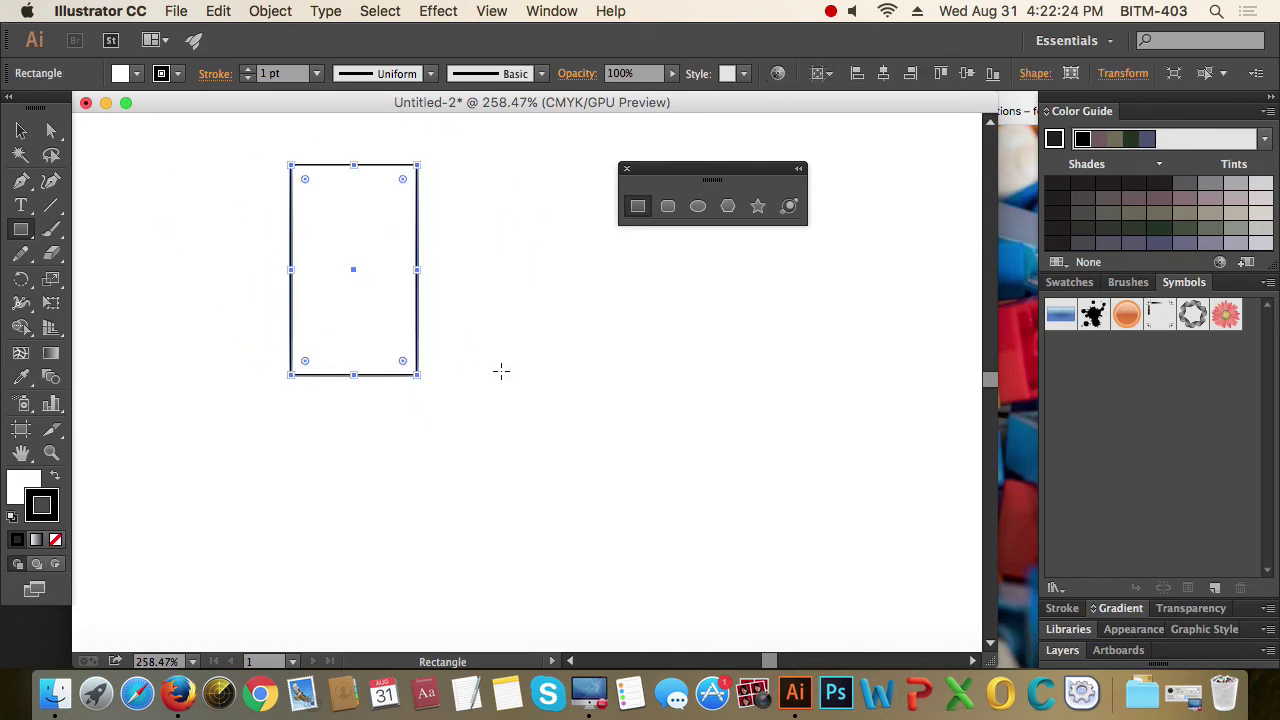
pyautogui.press('Delete')
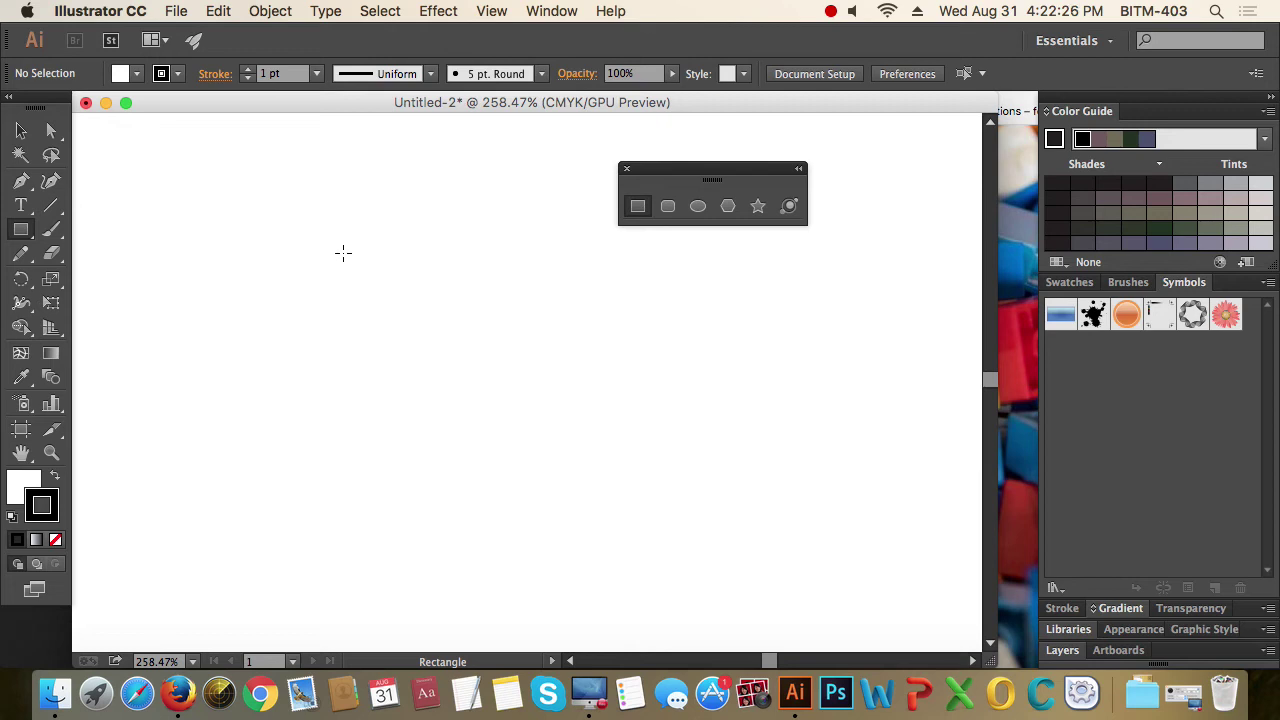
pyautogui.moveTo(343, 253); pyautogui.dragTo(475, 433)
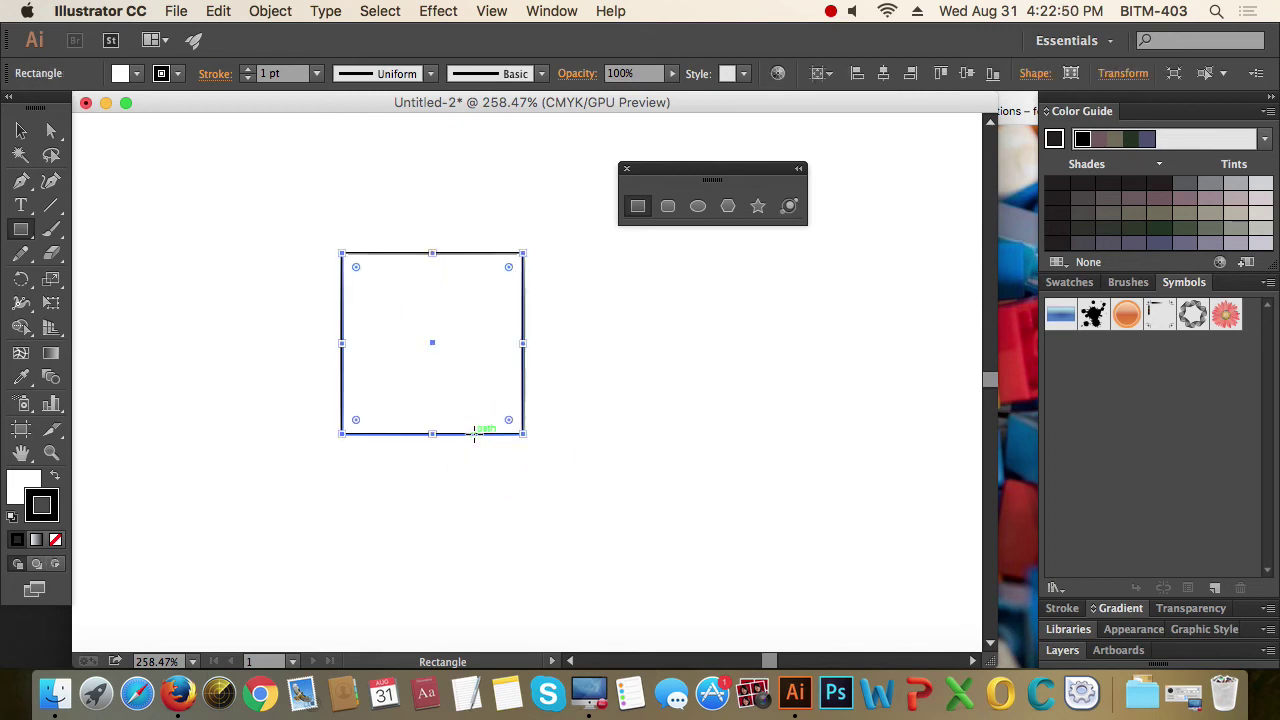
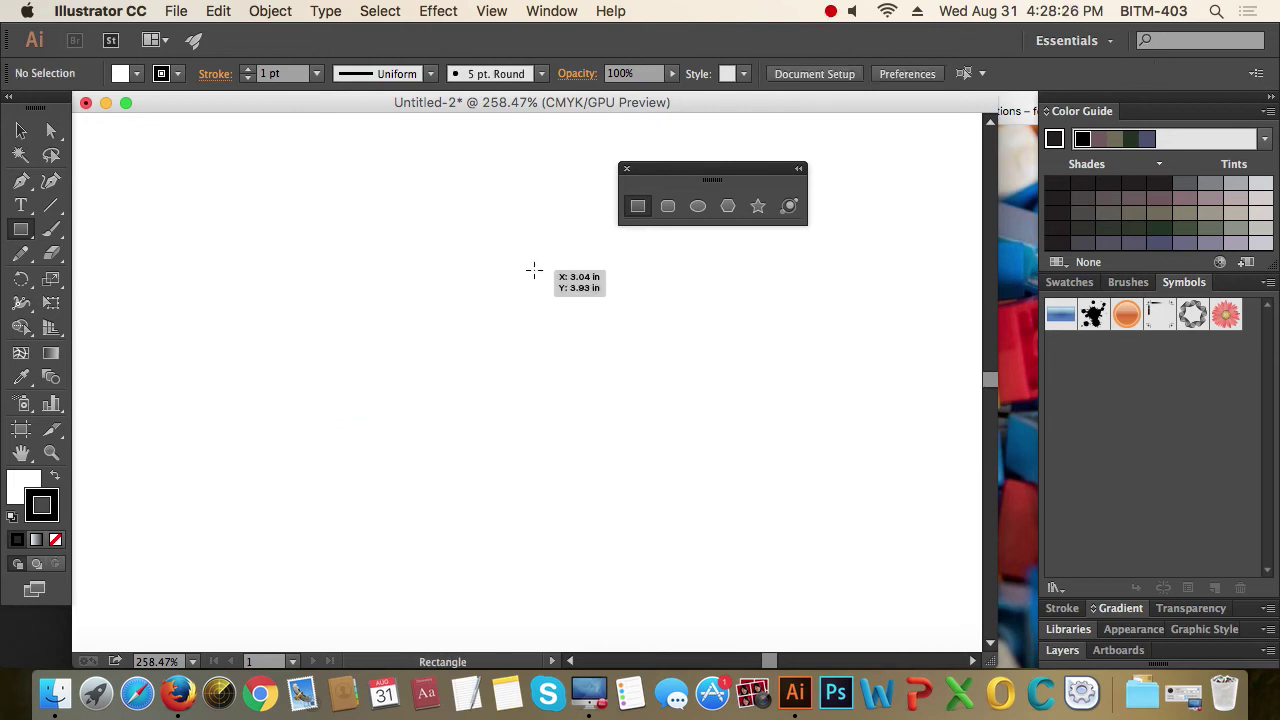
# Draw a rounded rectangle about 2.44 in by 1.27 in, raising and lowering its corner radius while drawing and ending at 0 in
pyautogui.click(668, 206)
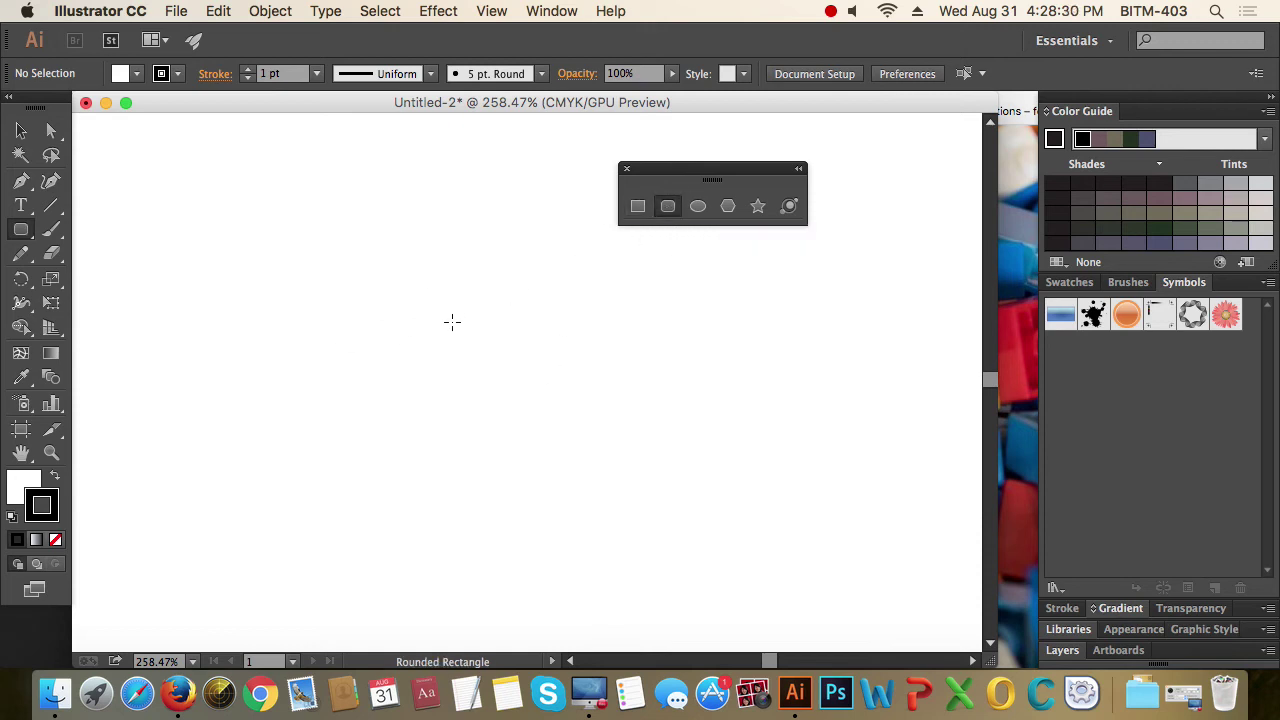
pyautogui.moveTo(352, 329); pyautogui.dragTo(775, 591)
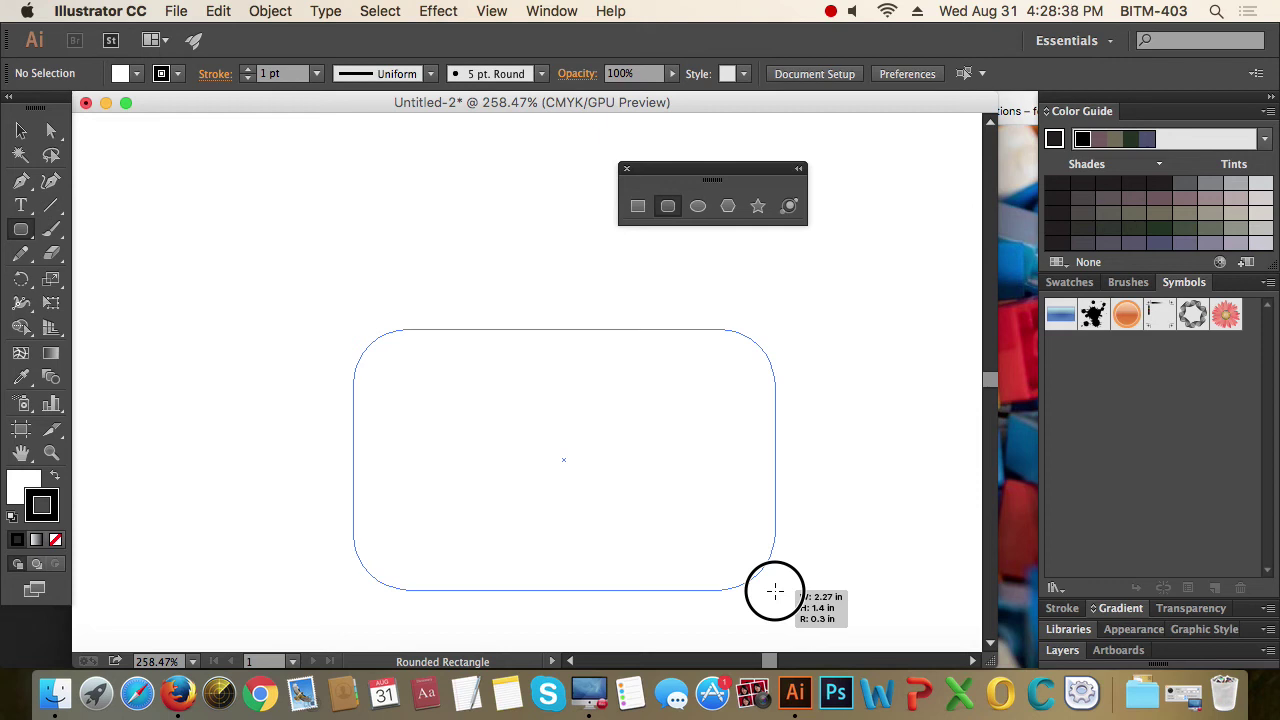
pyautogui.moveTo(775, 591)
pyautogui.mouseDown()
pyautogui.moveTo(709, 563)
pyautogui.moveTo(586, 548)
pyautogui.moveTo(840, 588)
pyautogui.moveTo(849, 634)
pyautogui.moveTo(834, 611)
pyautogui.moveTo(740, 574)
pyautogui.moveTo(824, 582)
pyautogui.moveTo(809, 565)
pyautogui.mouseUp()
pyautogui.press('Up')
pyautogui.press('Up')
pyautogui.press('Up')
pyautogui.press('Up')
pyautogui.press('Up')
pyautogui.press('Up')
pyautogui.press('Up')
pyautogui.press('Up')
pyautogui.press('Up')
pyautogui.press('Up')
pyautogui.press('Up')
pyautogui.press('Up')
pyautogui.press('Up')
pyautogui.press('Up')
pyautogui.press('Up')
pyautogui.press('Up')
pyautogui.press('Up')
pyautogui.press('Up')
pyautogui.press('Up')
pyautogui.press('Up')
pyautogui.press('Up')
pyautogui.press('Up')
pyautogui.press('Up')
pyautogui.press('Up')
pyautogui.press('Up')
pyautogui.press('Up')
pyautogui.press('Up')
pyautogui.press('Up')
pyautogui.press('Up')
pyautogui.press('Up')
pyautogui.press('Up')
pyautogui.press('Up')
pyautogui.press('Up')
pyautogui.press('Up')
pyautogui.press('Down')
pyautogui.press('Down')
pyautogui.press('Down')
pyautogui.press('Down')
pyautogui.press('Down')
pyautogui.press('Down')
pyautogui.press('Down')
pyautogui.press('Down')
pyautogui.press('Down')
pyautogui.press('Down')
pyautogui.press('Down')
pyautogui.press('Down')
pyautogui.press('Down')
pyautogui.press('Down')
pyautogui.press('Down')
pyautogui.press('Down')
pyautogui.press('Up')
pyautogui.press('Up')
pyautogui.press('Up')
pyautogui.press('Up')
pyautogui.press('Up')
pyautogui.press('Up')
pyautogui.press('Up')
pyautogui.press('Up')
pyautogui.press('Up')
pyautogui.press('Down')
pyautogui.press('Down')
pyautogui.press('Down')
pyautogui.press('Down')
pyautogui.press('Down')
pyautogui.press('Down')
pyautogui.press('Left')
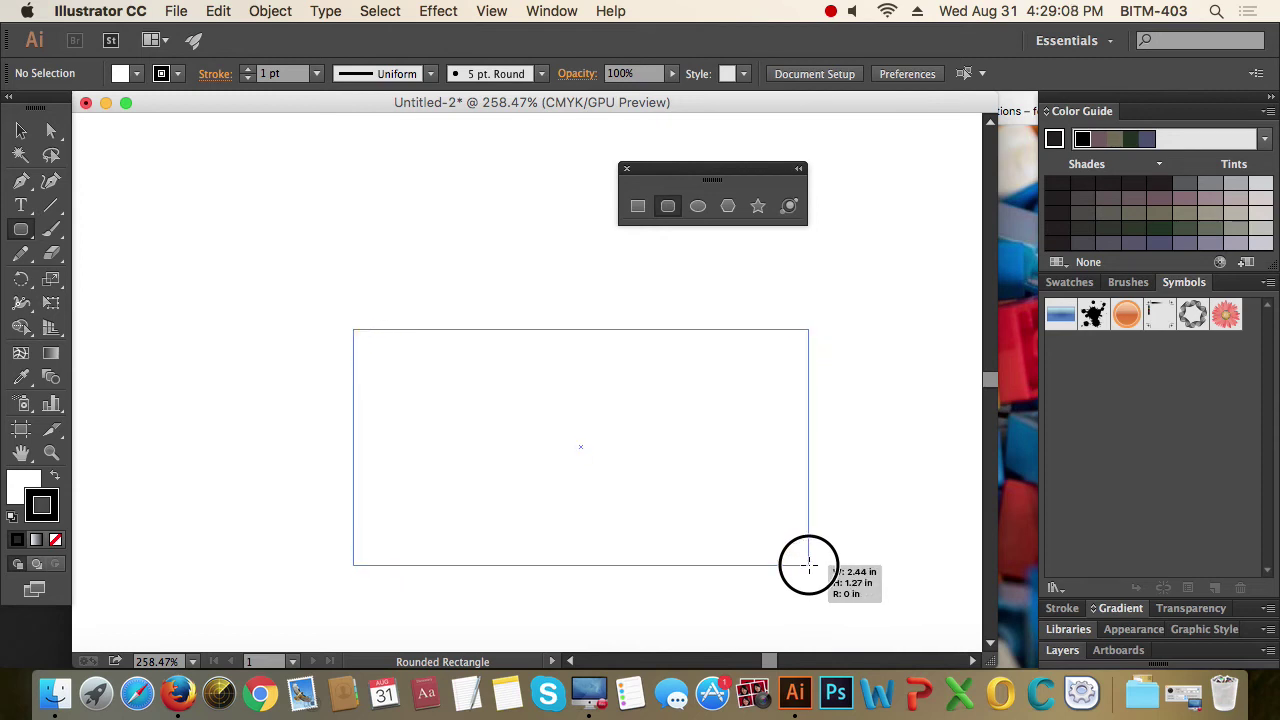
# Increase the corner radius of the rounded rectangle again while keeping its width and height
pyautogui.moveTo(809, 565); pyautogui.dragTo(809, 565)
pyautogui.press('Up')
pyautogui.press('Up')
pyautogui.press('Up')
pyautogui.press('Up')
pyautogui.press('Up')
pyautogui.press('Up')
pyautogui.press('Up')
pyautogui.press('Up')
pyautogui.press('Up')
pyautogui.press('Up')
pyautogui.press('Up')
pyautogui.press('Up')
pyautogui.press('Up')
pyautogui.press('Up')
pyautogui.press('Up')
pyautogui.press('Up')
pyautogui.press('Up')
pyautogui.press('Up')
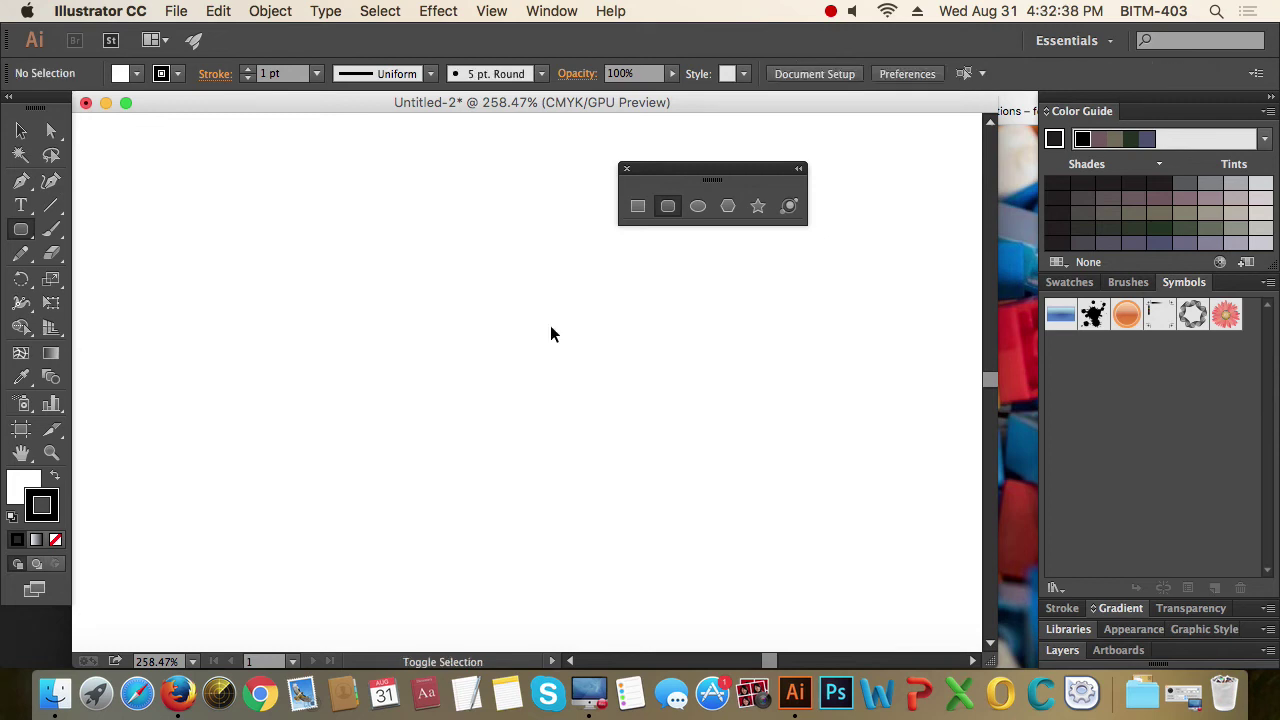
# Draw an upright ellipse near the middle of the artboard with the Ellipse tool and delete it
pyautogui.click(698, 206)
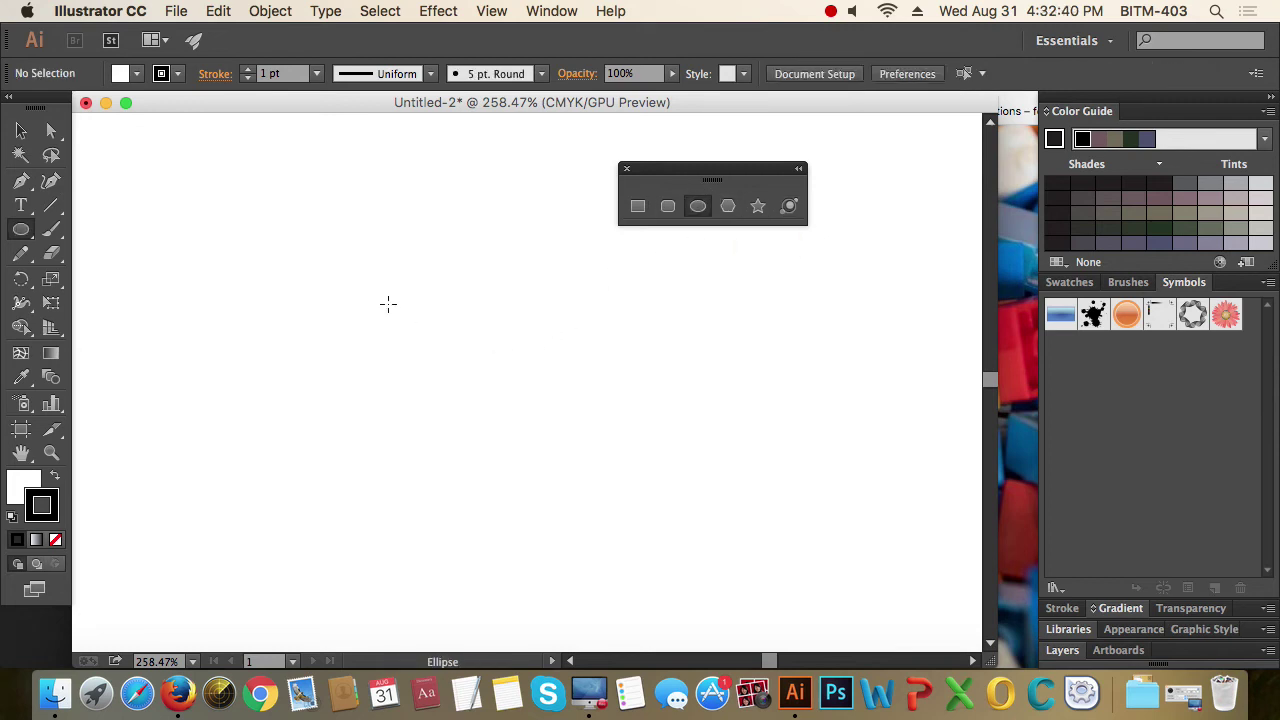
pyautogui.moveTo(386, 300); pyautogui.dragTo(545, 478)
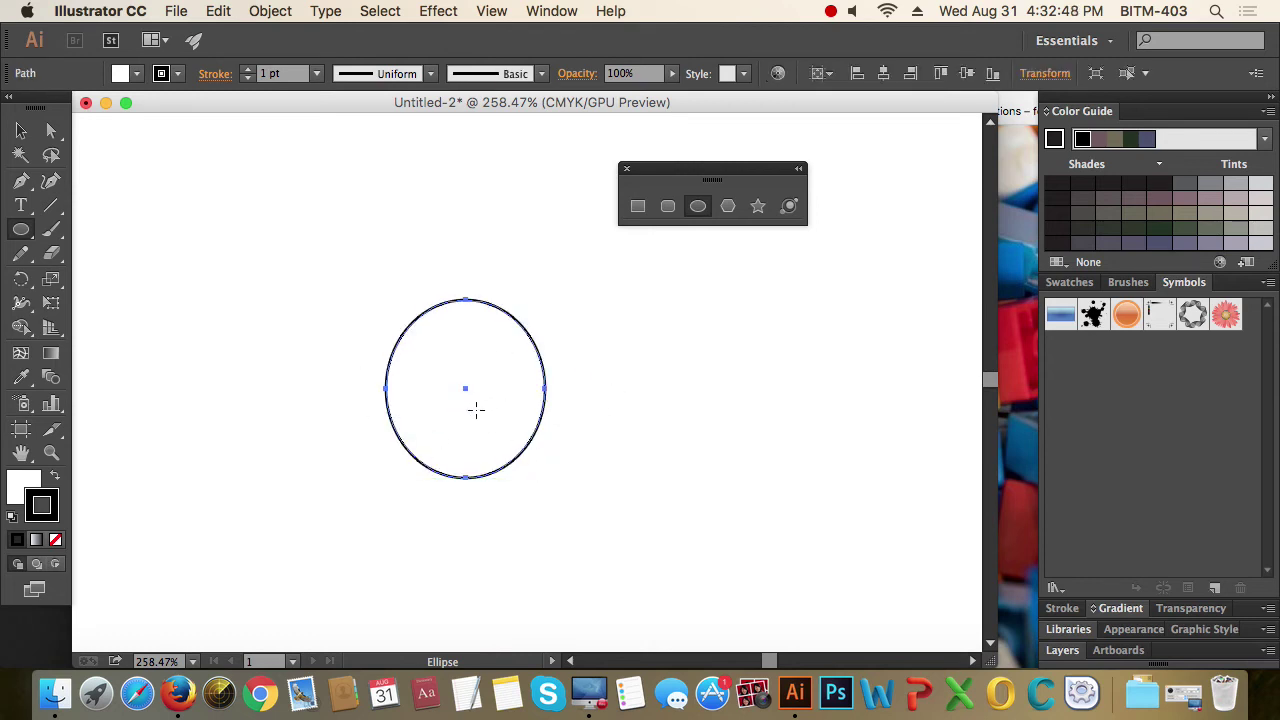
pyautogui.press('Delete')
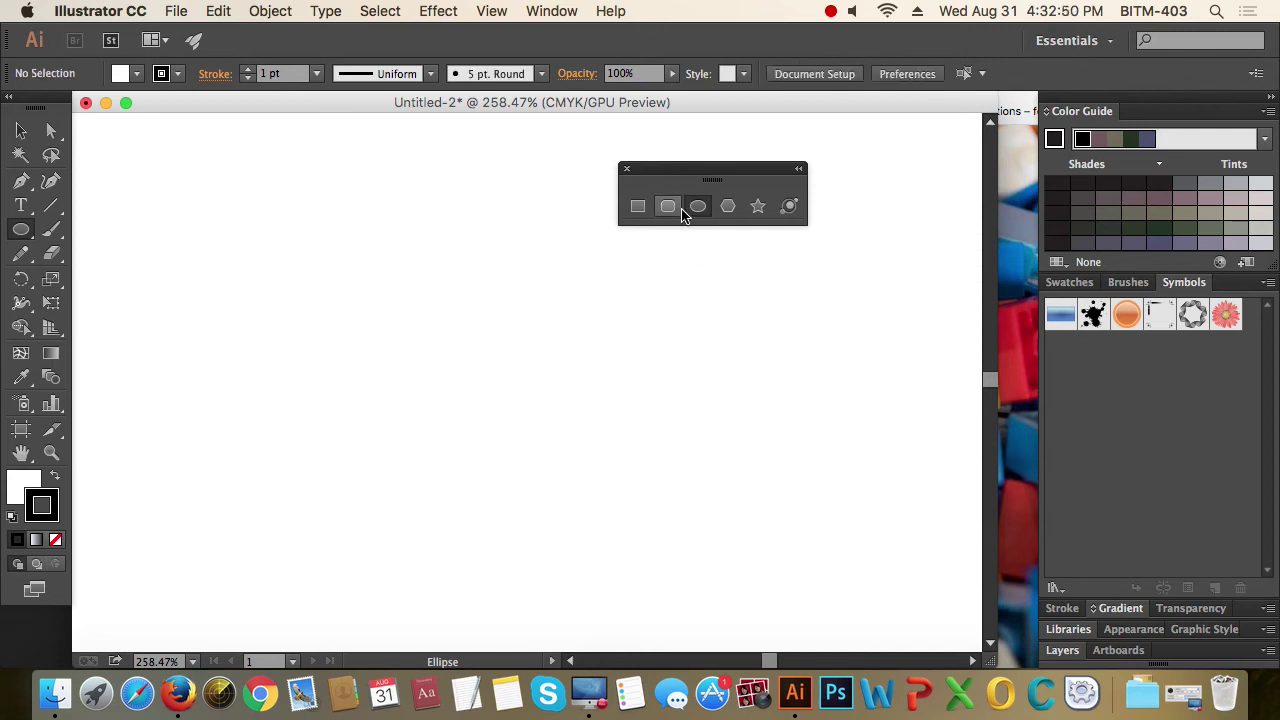
# Draw a polygon, increase and reduce its number of sides while drawing, and undo it
pyautogui.click(727, 206)
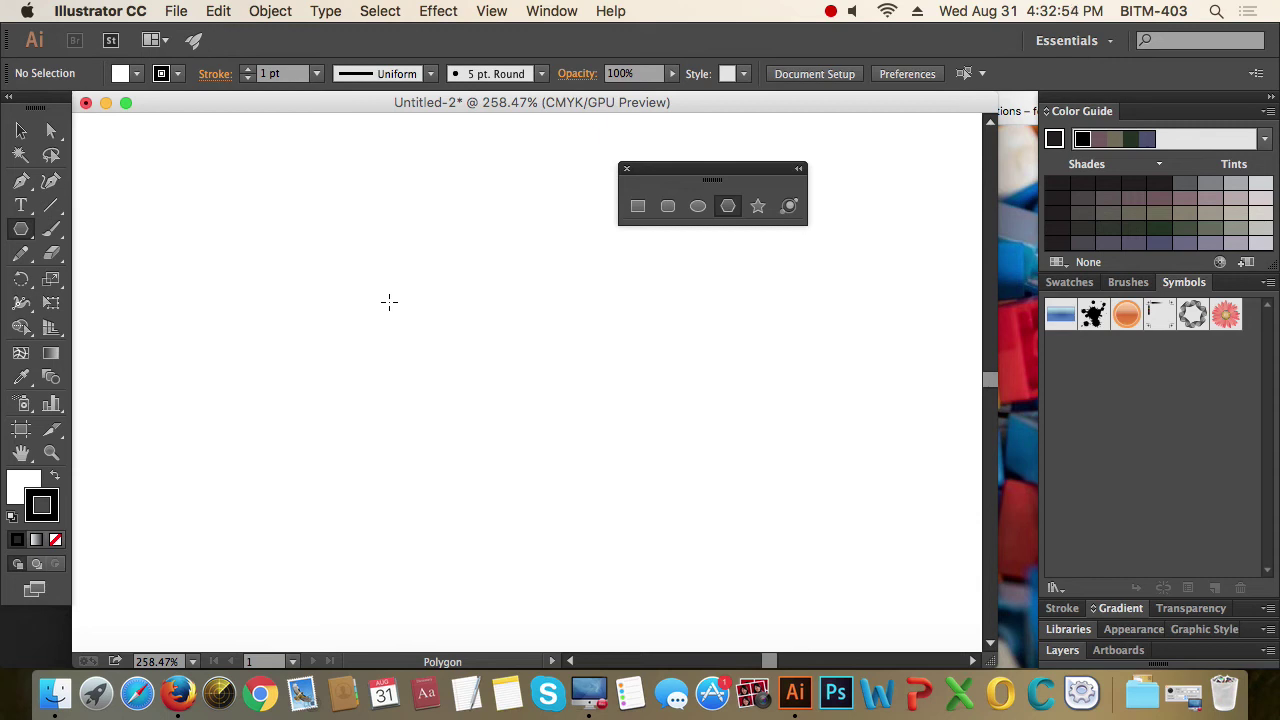
pyautogui.moveTo(410, 352); pyautogui.dragTo(522, 429)
pyautogui.press('Up')
pyautogui.press('Up')
pyautogui.press('Up')
pyautogui.press('Up')
pyautogui.press('Up')
pyautogui.press('Up')
pyautogui.press('Up')
pyautogui.press('Up')
pyautogui.press('Up')
pyautogui.press('Up')
pyautogui.press('Up')
pyautogui.press('Up')
pyautogui.press('Up')
pyautogui.press('Up')
pyautogui.press('Down')
pyautogui.press('Down')
pyautogui.press('Down')
pyautogui.press('Down')
pyautogui.press('Down')
pyautogui.press('Down')
pyautogui.press('Down')
pyautogui.press('Down')
pyautogui.press('Down')
pyautogui.hotkey('ctrl', 'z')
# Draw a larger polygon, vary its number of sides while drawing and finish with 14 sides, and delete it
pyautogui.moveTo(400, 376); pyautogui.dragTo(613, 455)
pyautogui.press('Up')
pyautogui.press('Up')
pyautogui.press('Up')
pyautogui.press('Down')
pyautogui.press('Down')
pyautogui.press('Down')
pyautogui.press('Up')
pyautogui.press('Up')
pyautogui.press('Up')
pyautogui.press('Up')
pyautogui.press('Up')
pyautogui.press('Up')
pyautogui.press('Up')
pyautogui.press('Up')
pyautogui.press('Up')
pyautogui.press('Up')
pyautogui.press('Up')
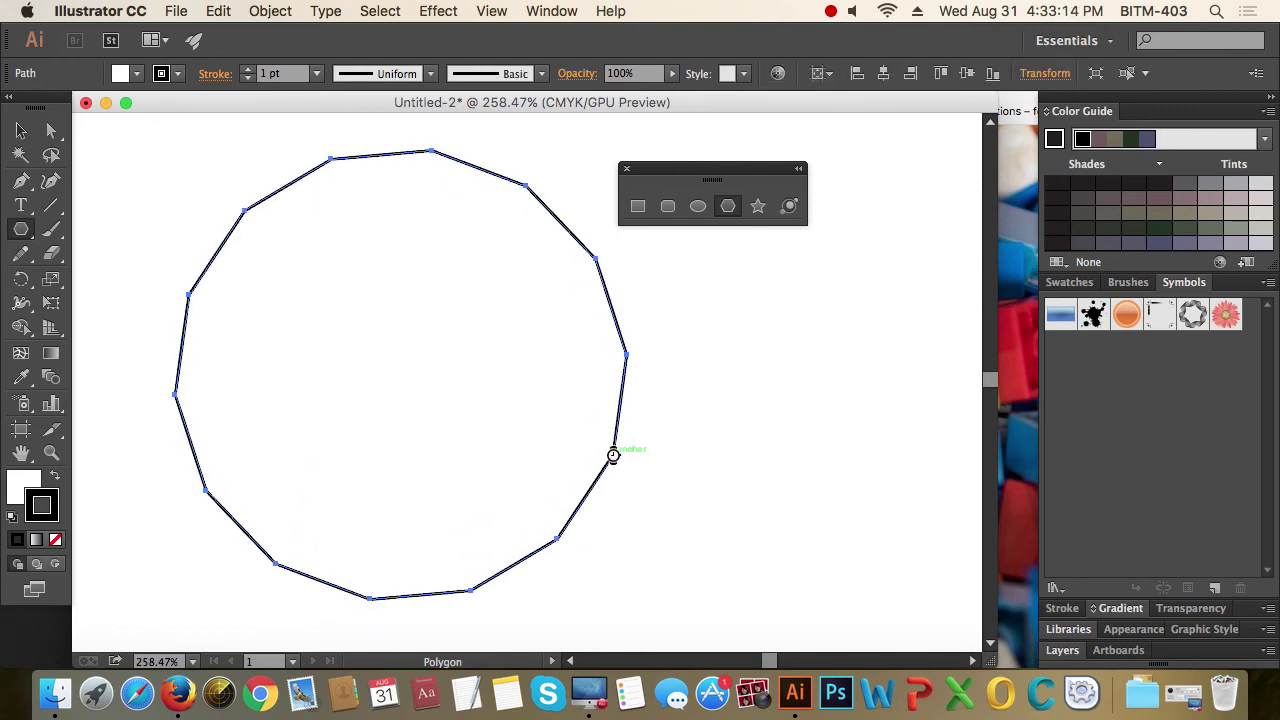
pyautogui.press('BackSpace')
# Draw two nine-pointed stars with the Star tool, adding points and collapsing the inner radius to zero while drawing, and delete both
pyautogui.click(758, 206)
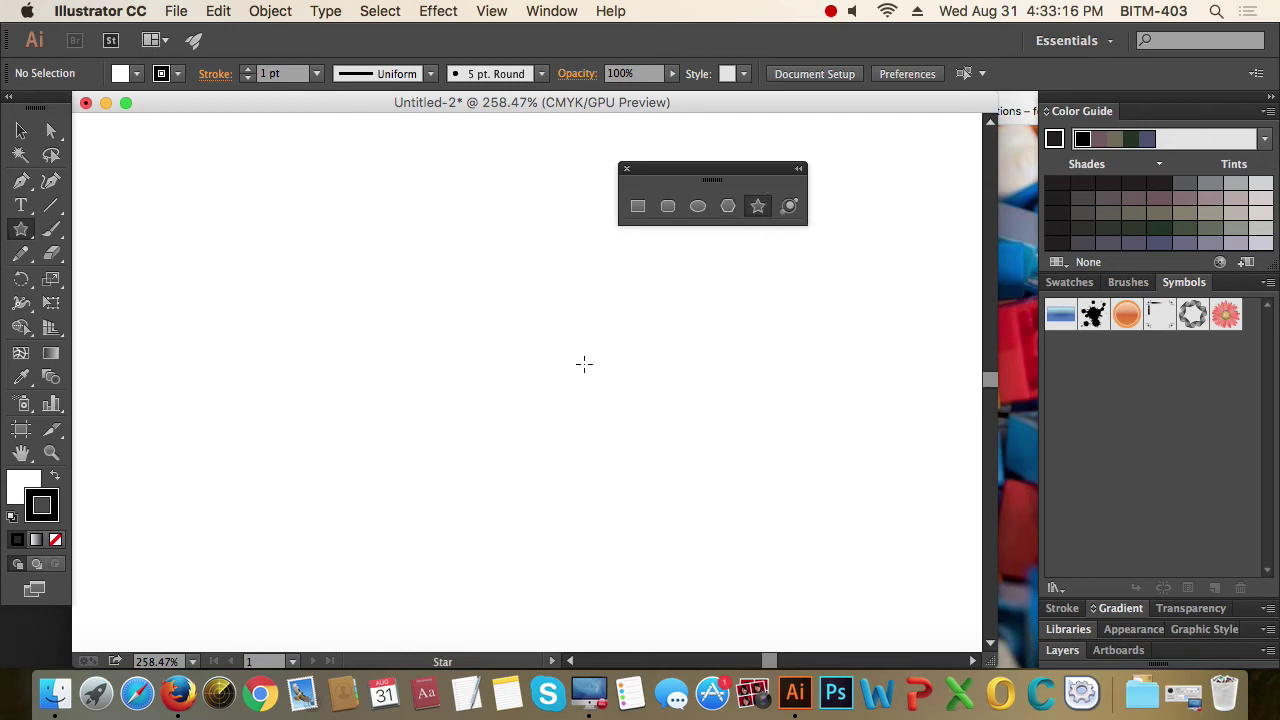
pyautogui.moveTo(397, 322); pyautogui.dragTo(469, 339)
pyautogui.press('Up')
pyautogui.press('Up')
pyautogui.press('Up')
pyautogui.press('Up')
pyautogui.press('Up')
pyautogui.press('Up')
pyautogui.press('Up')
pyautogui.press('Up')
pyautogui.press('Up')
pyautogui.press('Up')
pyautogui.press('Up')
pyautogui.press('Up')
pyautogui.press('Up')
pyautogui.press('Up')
pyautogui.press('Up')
pyautogui.press('Up')
pyautogui.press('Up')
pyautogui.press('Up')
pyautogui.press('Up')
pyautogui.press('Up')
pyautogui.press('Up')
pyautogui.press('Up')
pyautogui.press('Up')
pyautogui.press('Up')
pyautogui.press('Up')
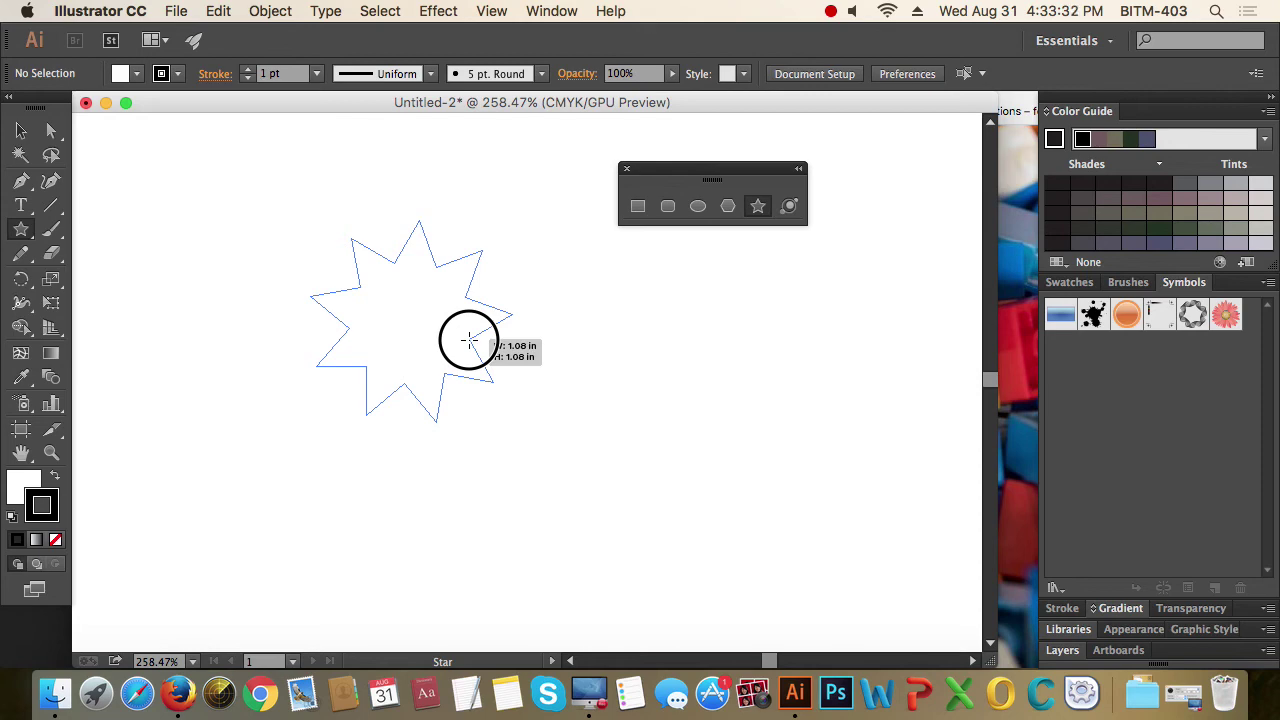
pyautogui.moveTo(515, 361); pyautogui.dragTo(750, 416)
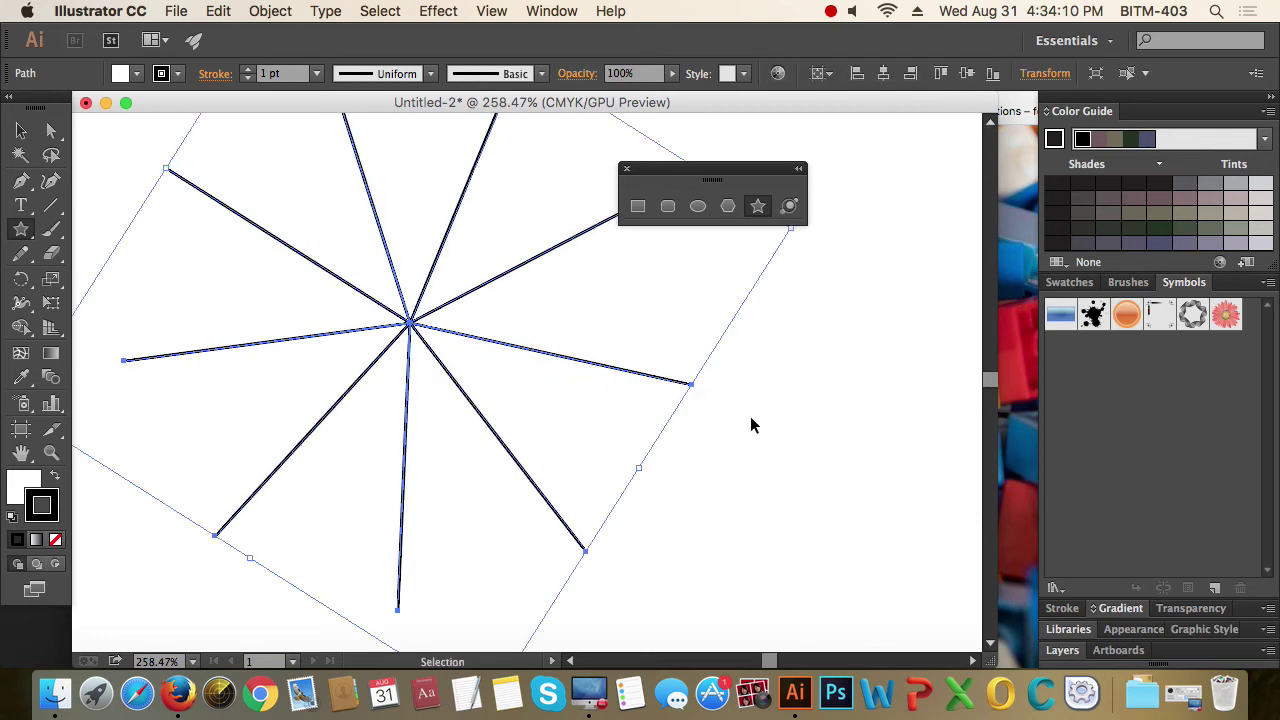
pyautogui.press('Delete')
pyautogui.moveTo(469, 332); pyautogui.dragTo(660, 405)
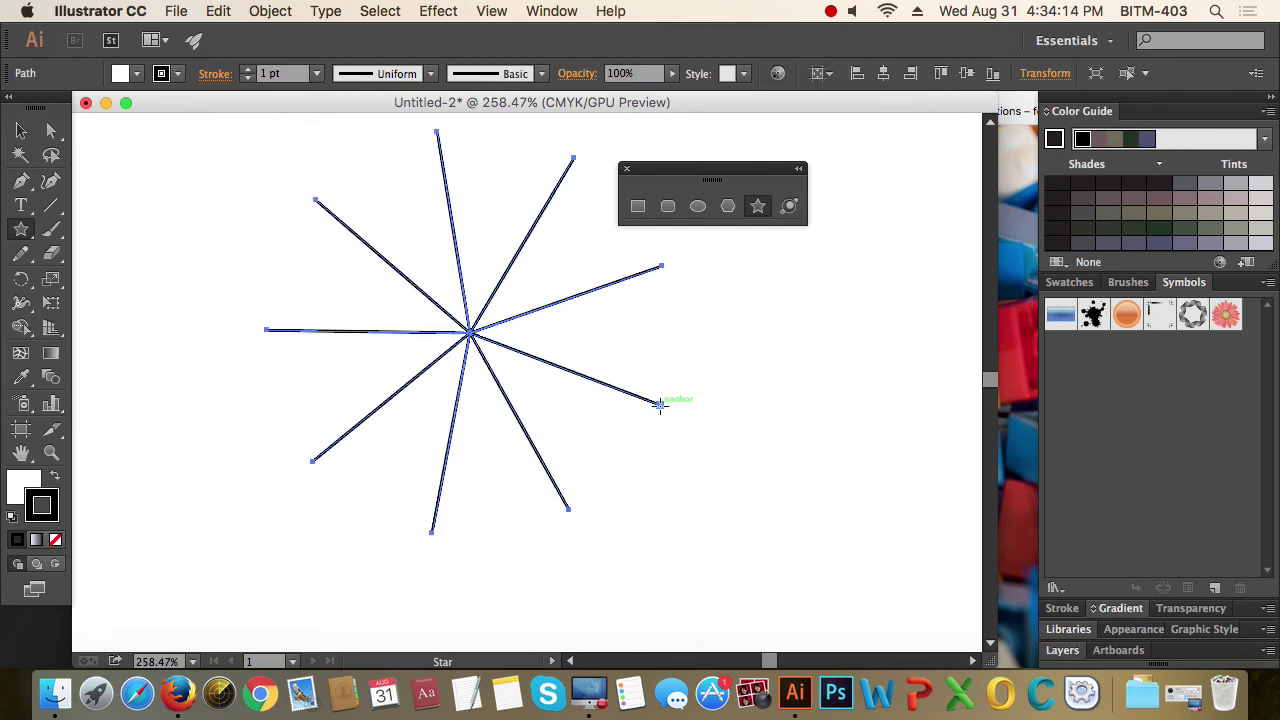
pyautogui.press('Delete')
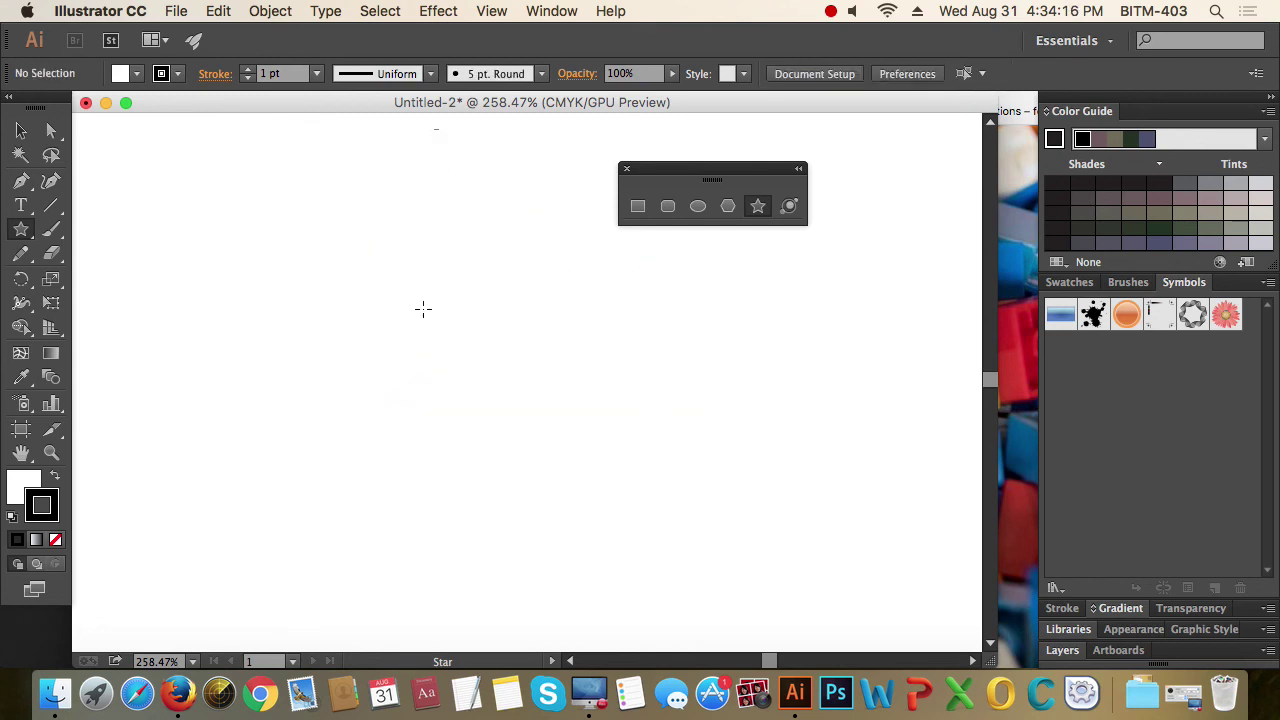
# Create a nine-pointed star with a Radius 1 of 1.0918 in and a Radius 2 of 0.5 in
pyautogui.click(423, 308)
pyautogui.click(569, 338)
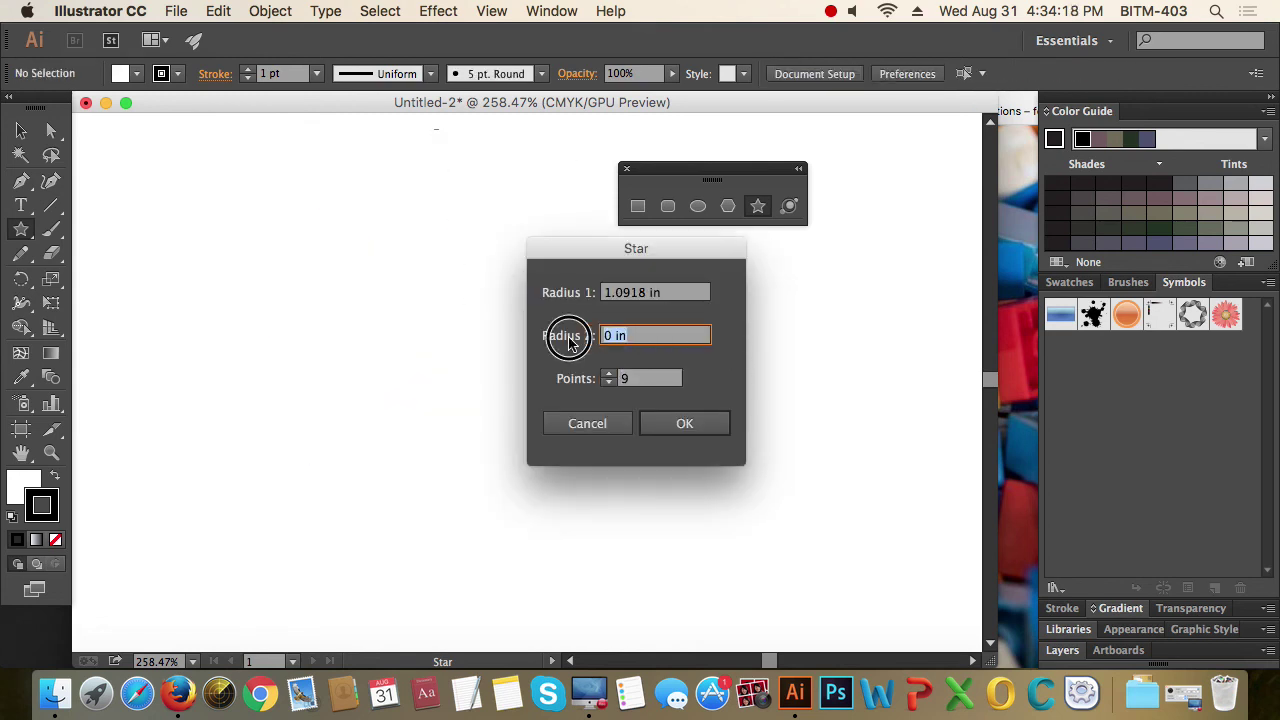
pyautogui.write('0.5')
pyautogui.press('Return')
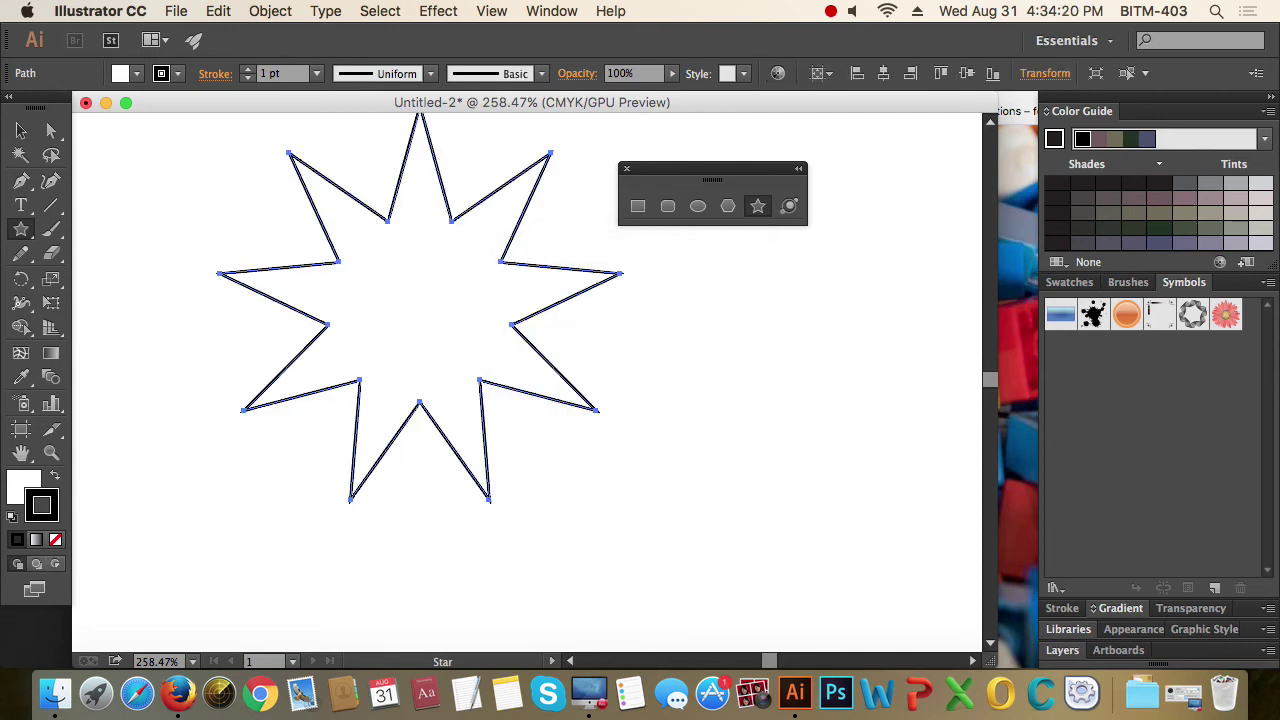
pyautogui.moveTo(640, 372); pyautogui.dragTo(736, 433)
pyautogui.press('super+z')
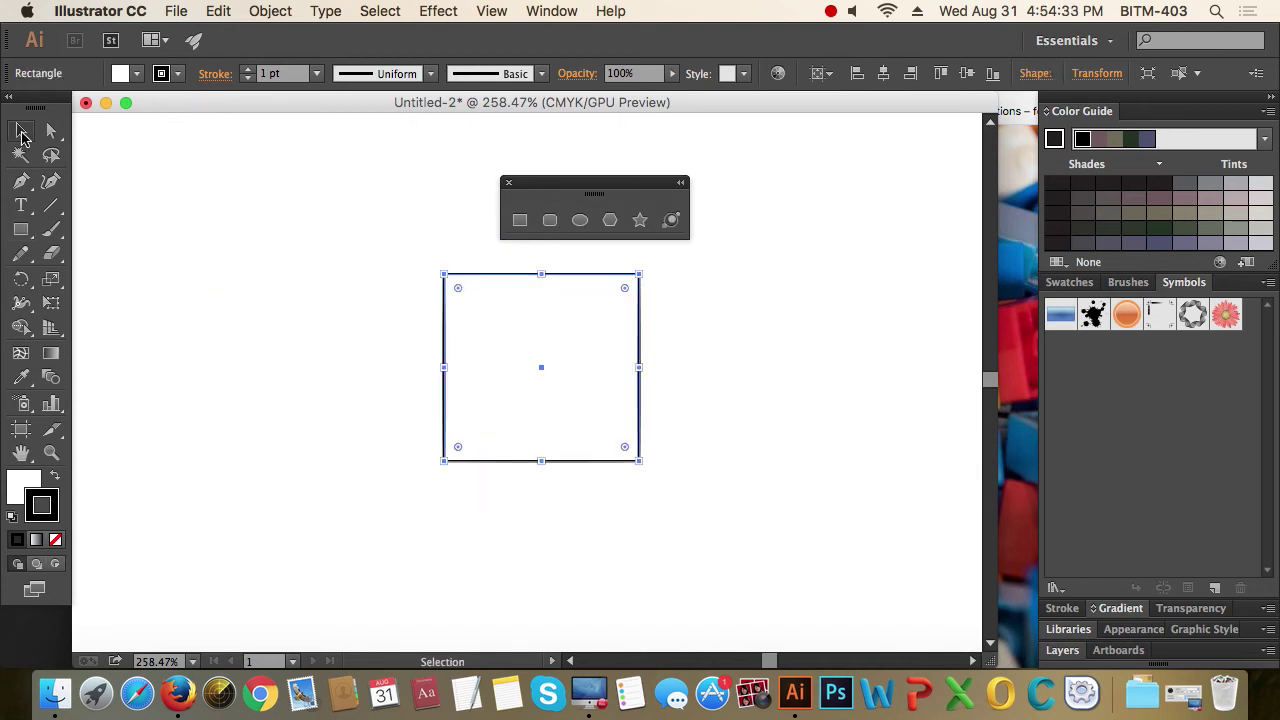
# Hide the default Tools panel and show it again
pyautogui.click(21, 132)
pyautogui.click(556, 11)
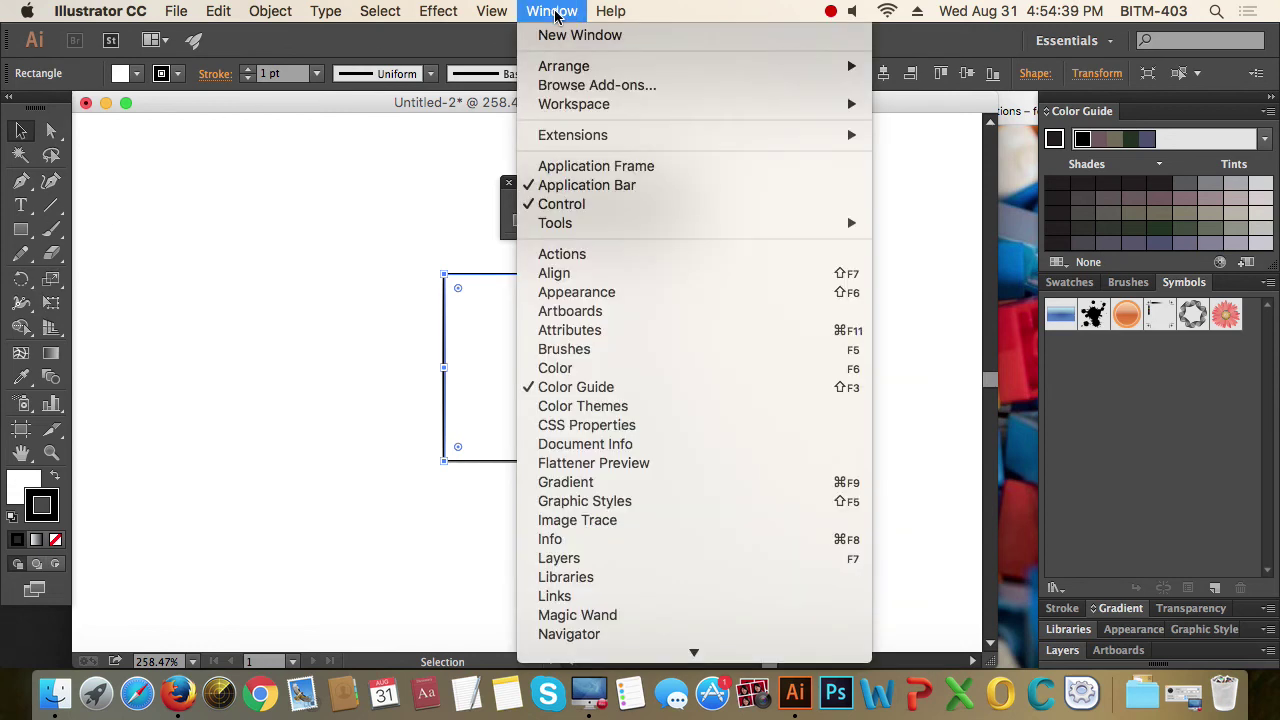
pyautogui.moveTo(644, 234)
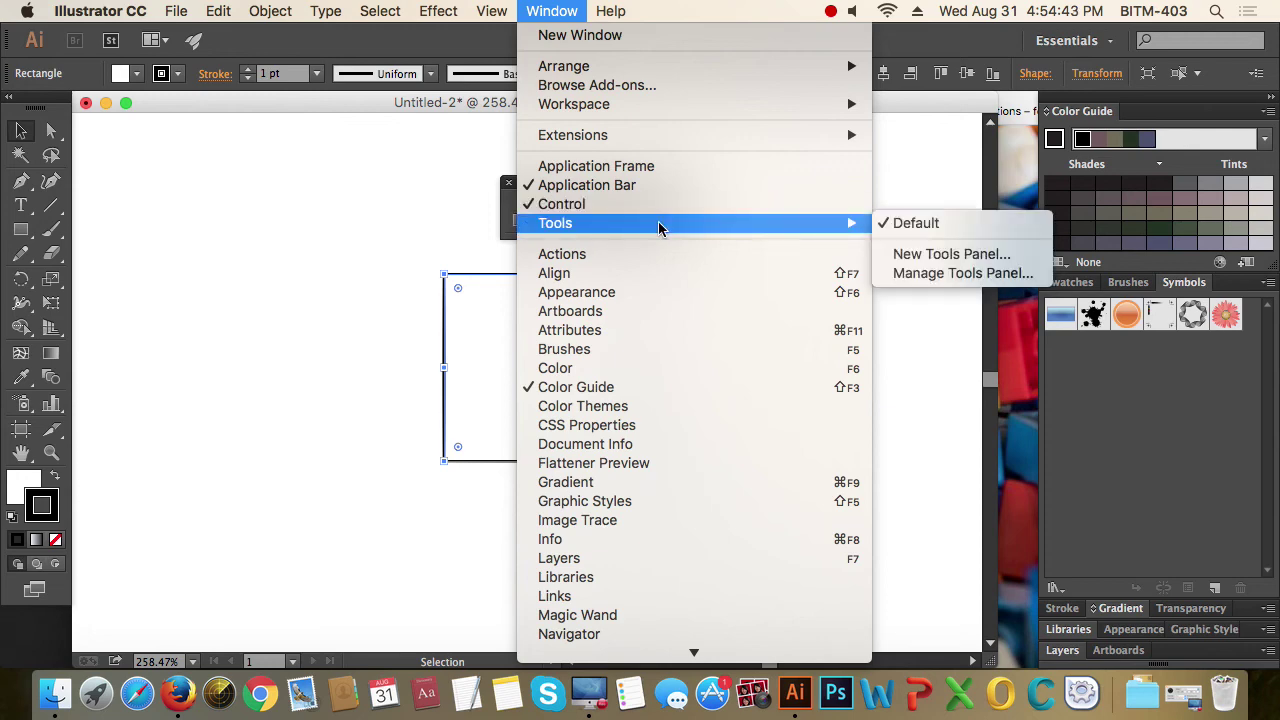
pyautogui.click(920, 228)
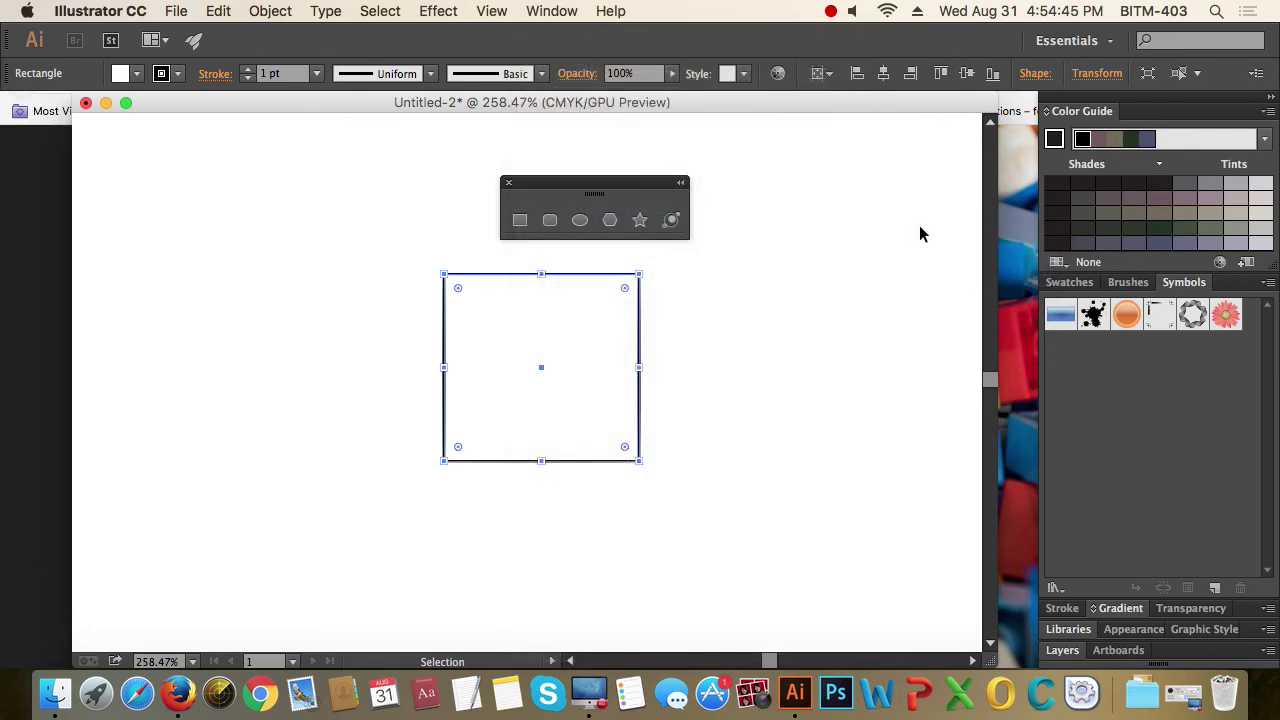
pyautogui.click(556, 12)
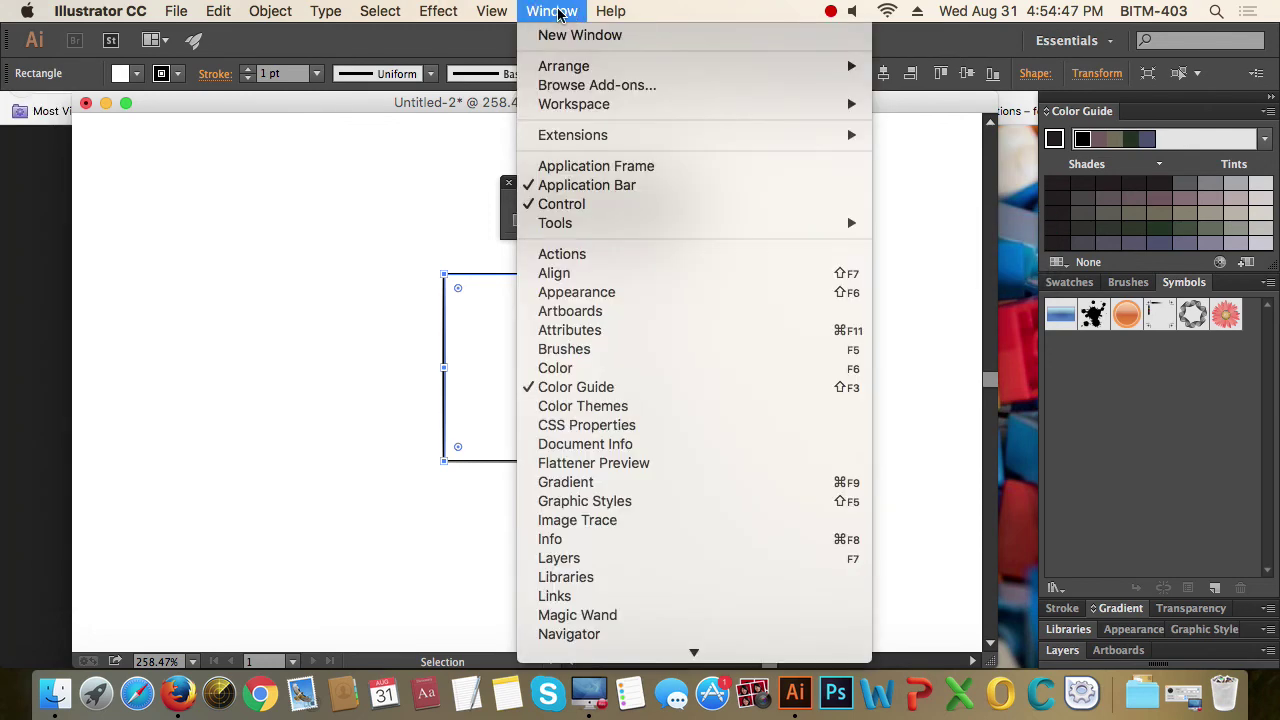
pyautogui.moveTo(620, 143)
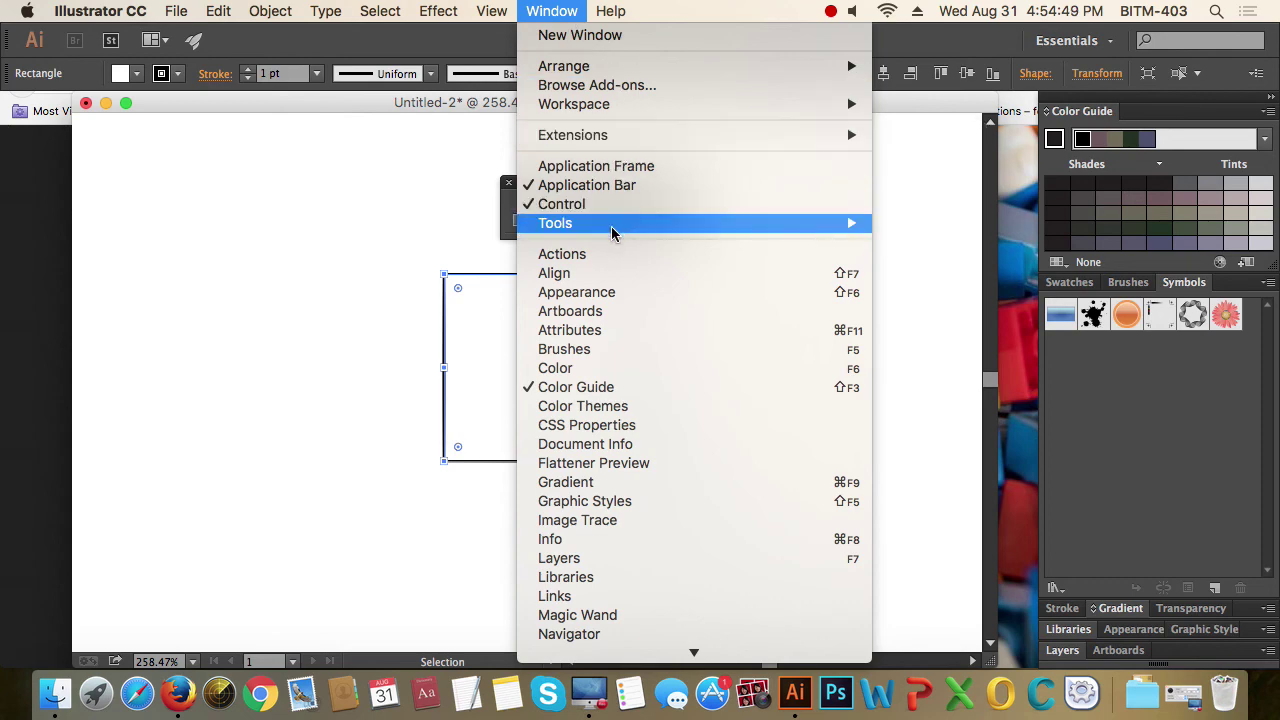
pyautogui.moveTo(612, 233)
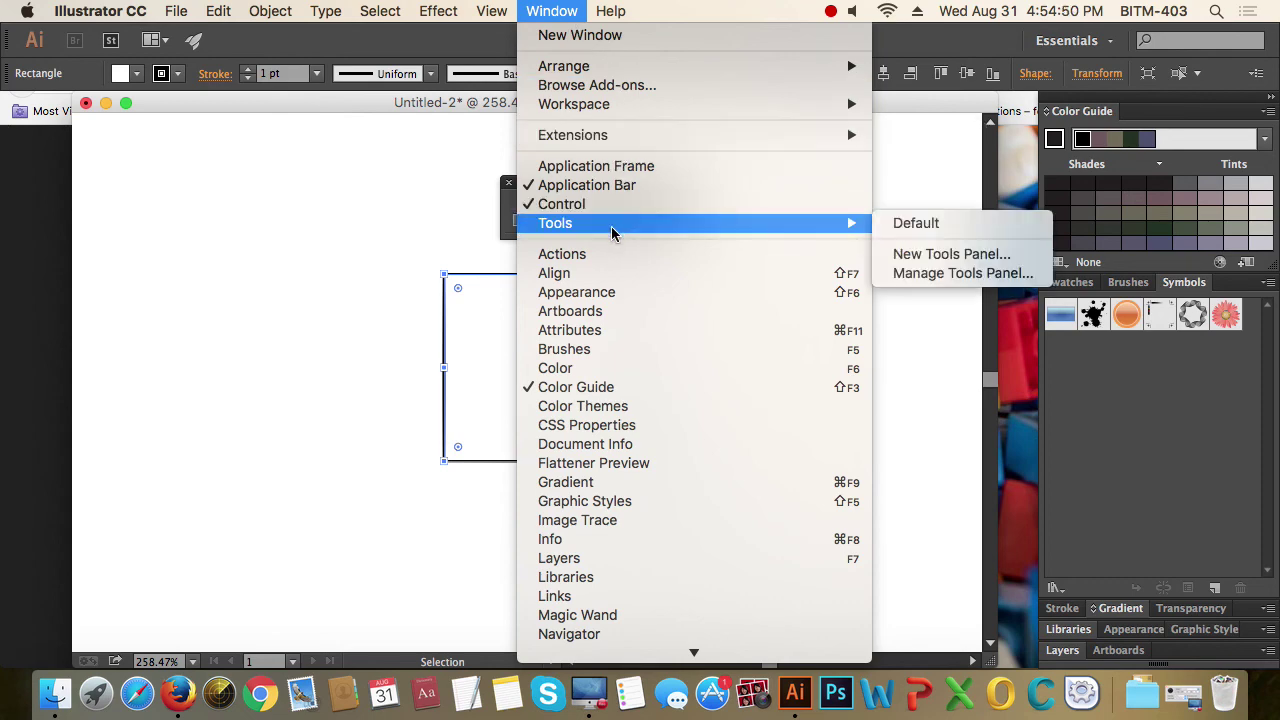
pyautogui.click(937, 228)
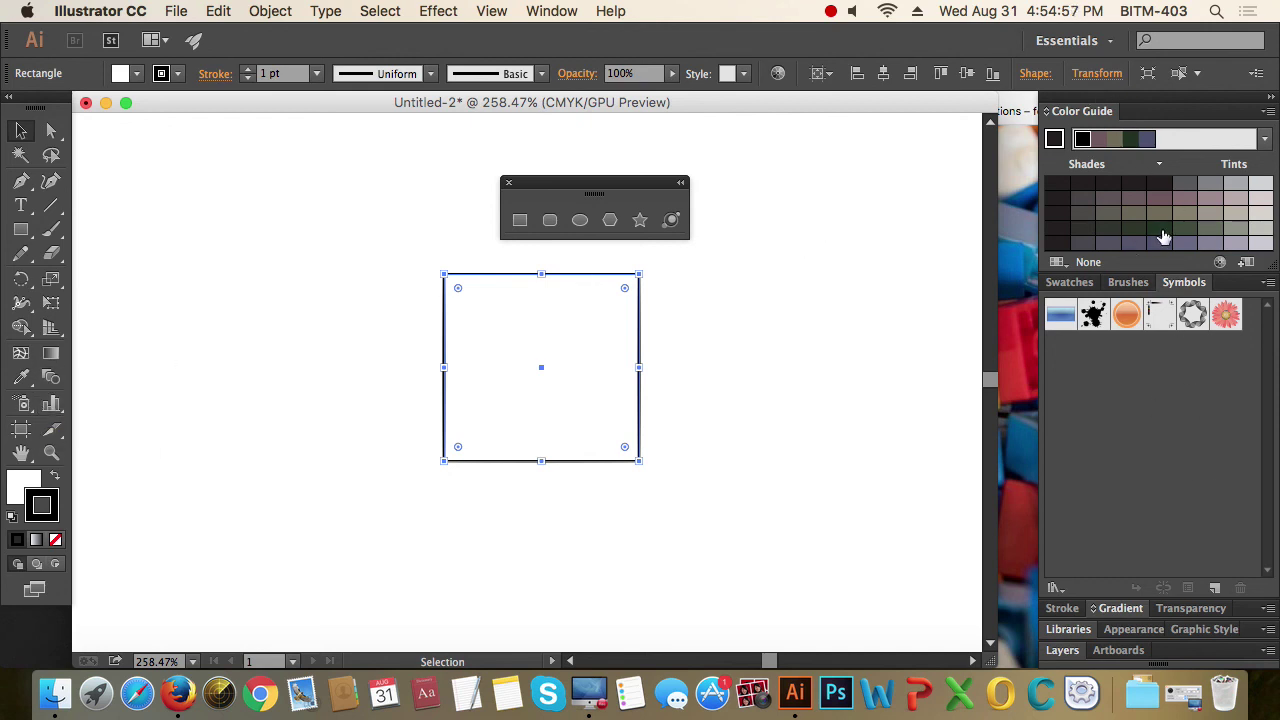
# Open the Actions panel, enlarge it beside the rectangle to browse the default actions, and close it
pyautogui.click(556, 12)
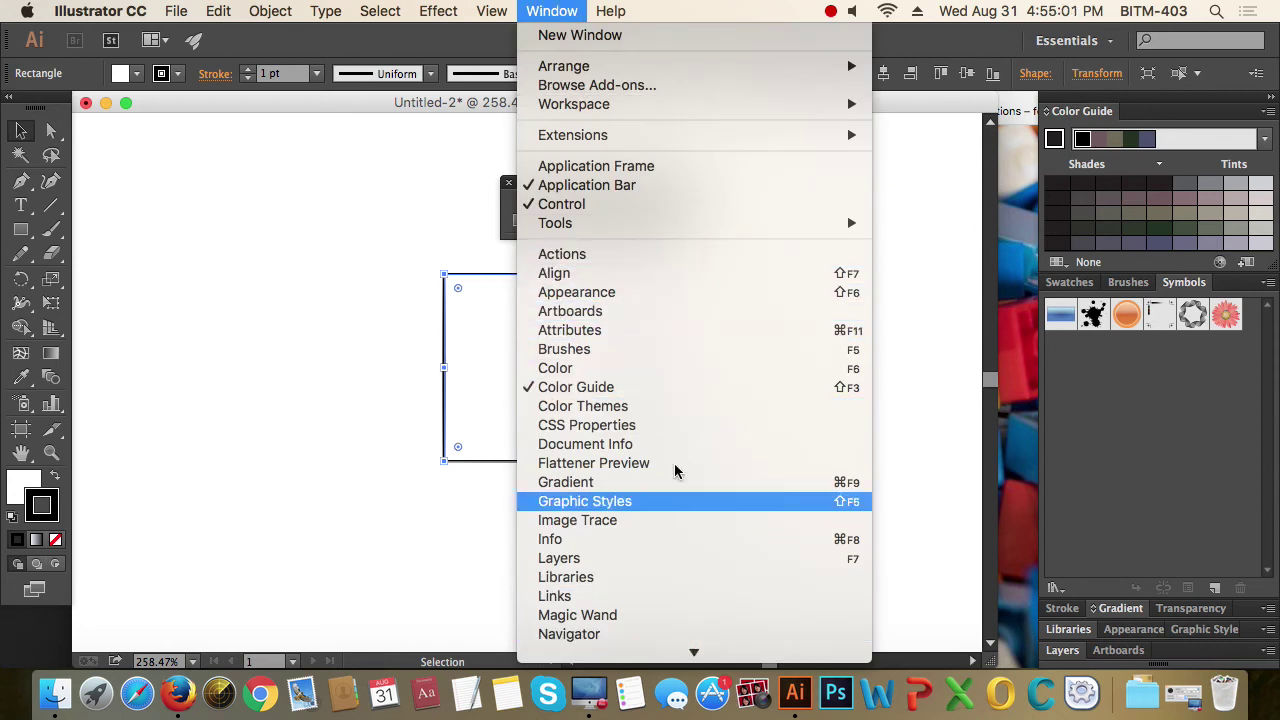
pyautogui.click(586, 257)
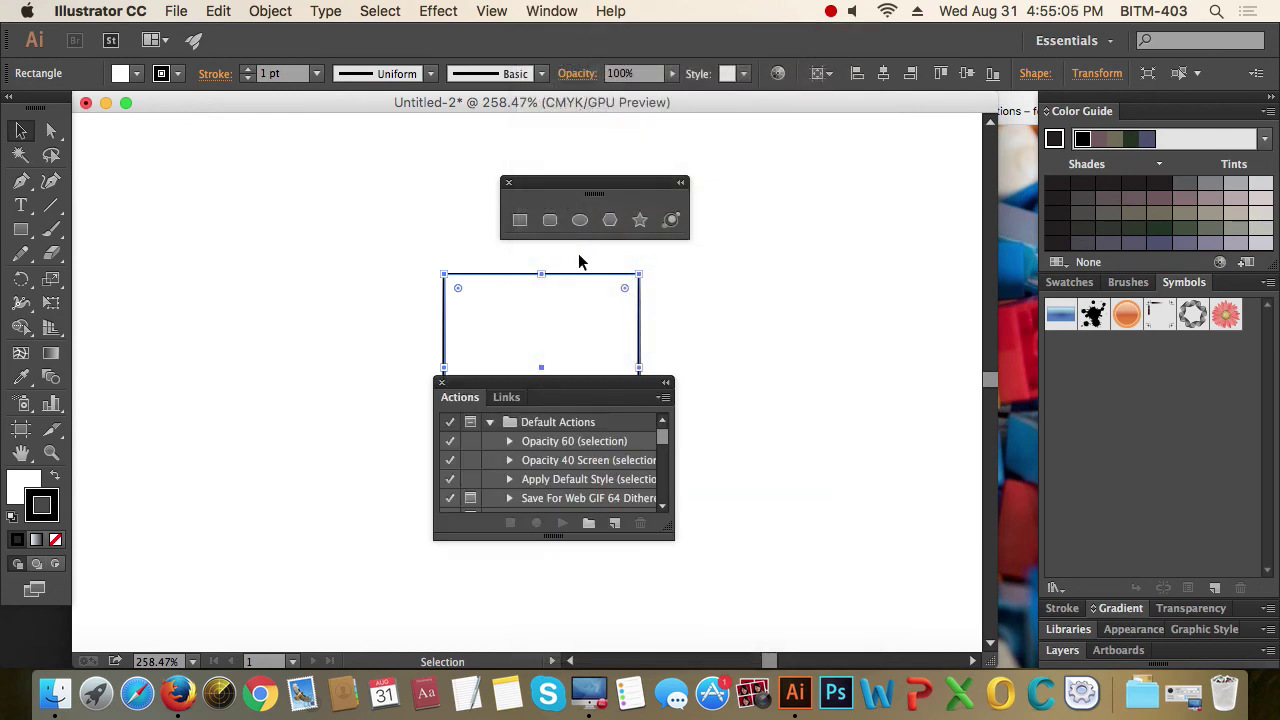
pyautogui.moveTo(536, 392); pyautogui.dragTo(797, 277)
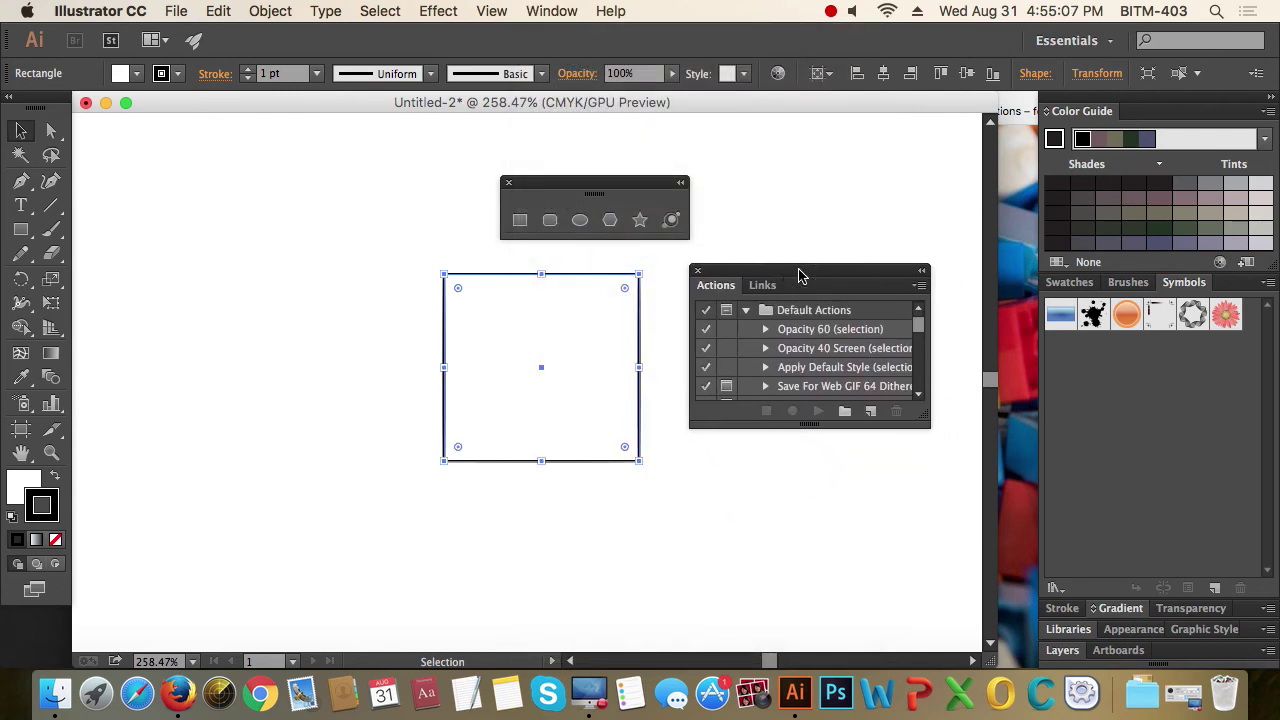
pyautogui.moveTo(921, 423); pyautogui.dragTo(921, 550)
pyautogui.moveTo(927, 401); pyautogui.dragTo(914, 370)
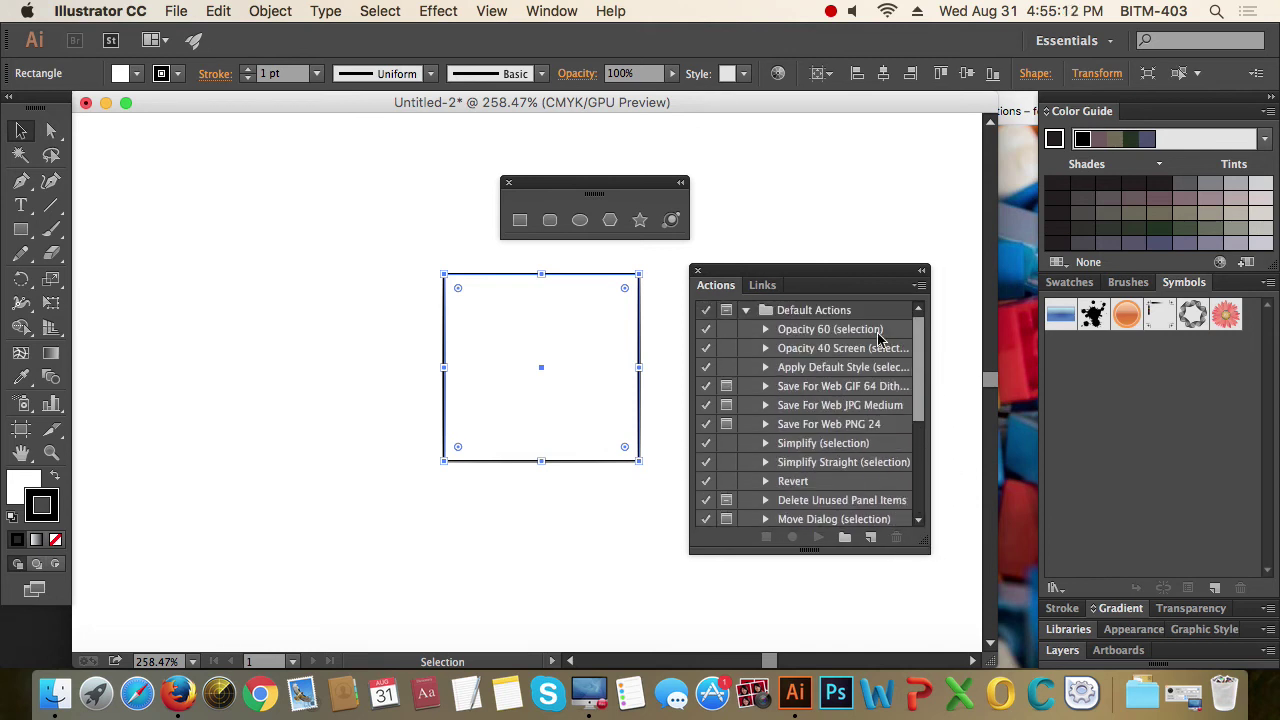
pyautogui.click(697, 270)
# Close the floating shape tools panel and delete the rectangle from the artboard
pyautogui.moveTo(543, 183); pyautogui.dragTo(724, 185)
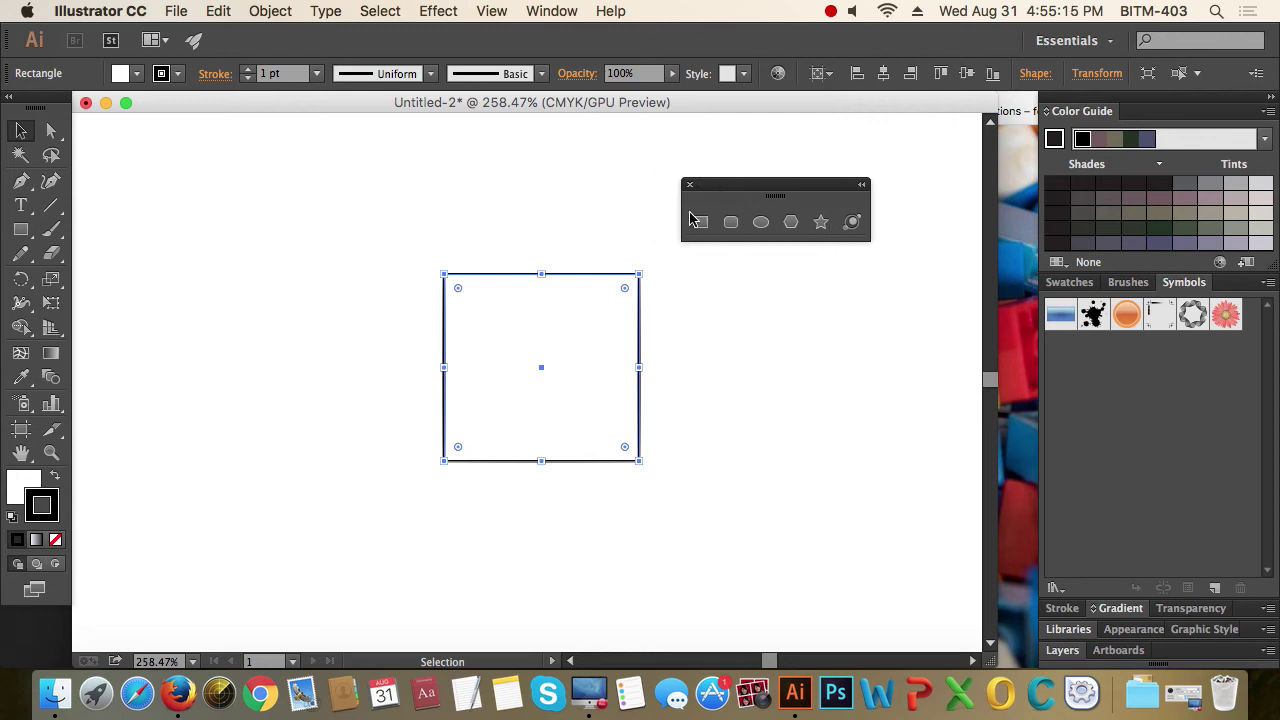
pyautogui.click(689, 184)
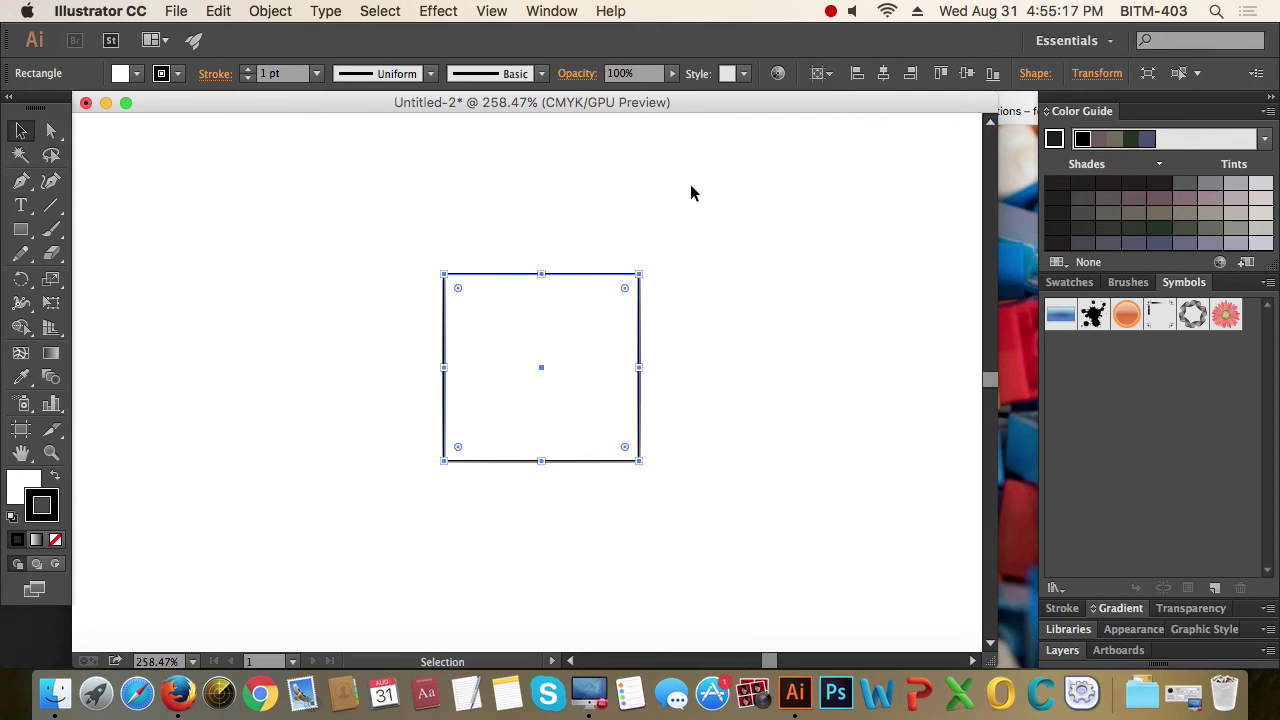
pyautogui.click(671, 236)
pyautogui.click(609, 288)
pyautogui.click(694, 241)
pyautogui.moveTo(674, 240); pyautogui.dragTo(613, 334)
pyautogui.press('Delete')
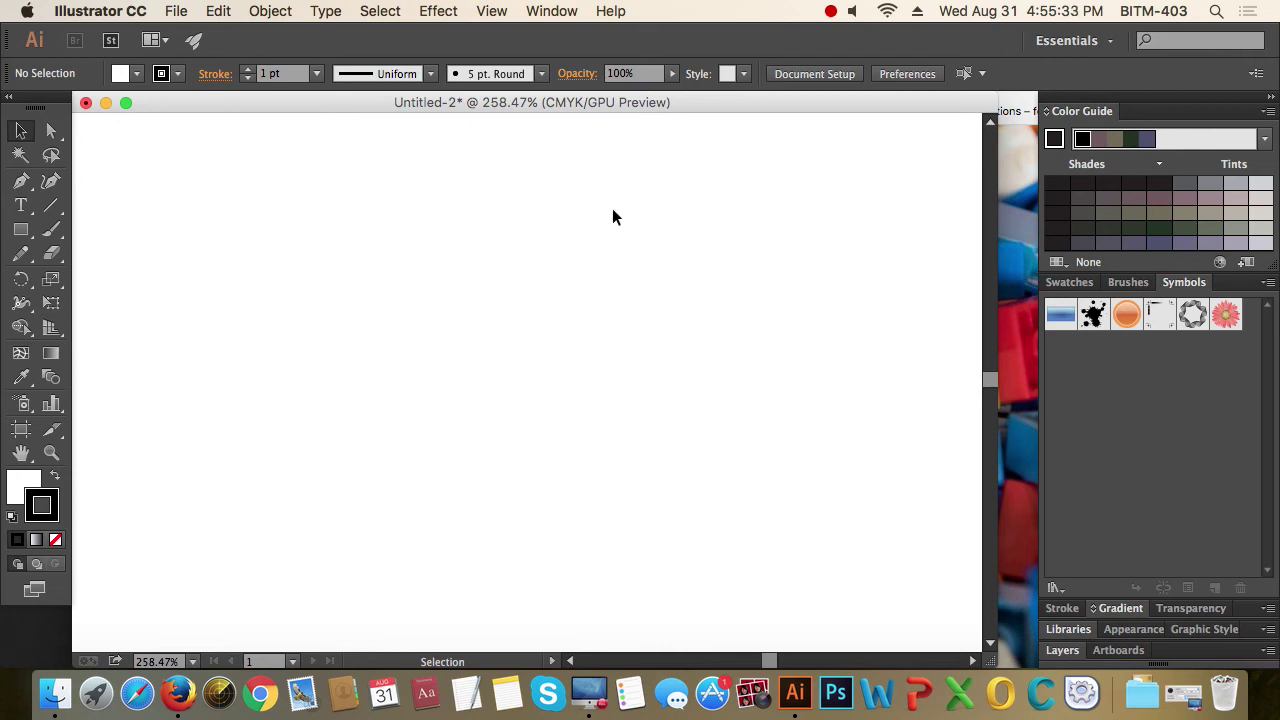
# Show the Align panel and move it down over the edge of the canvas
pyautogui.click(553, 10)
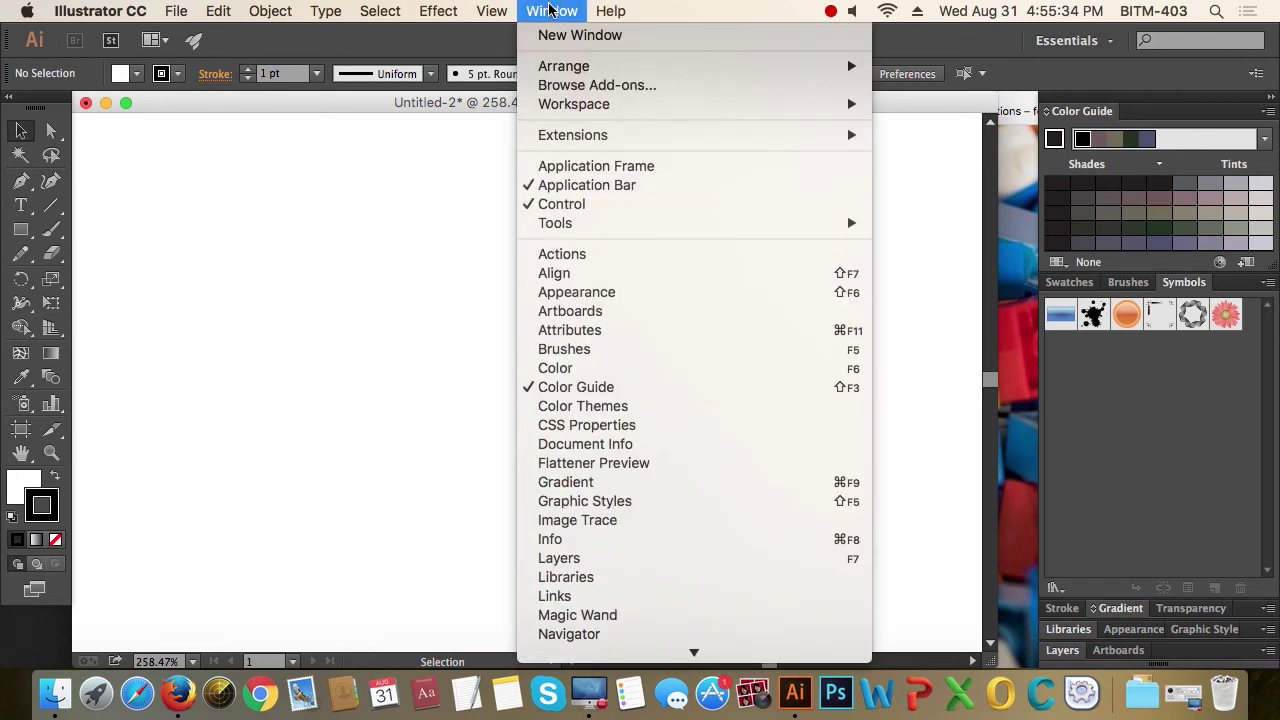
pyautogui.click(641, 275)
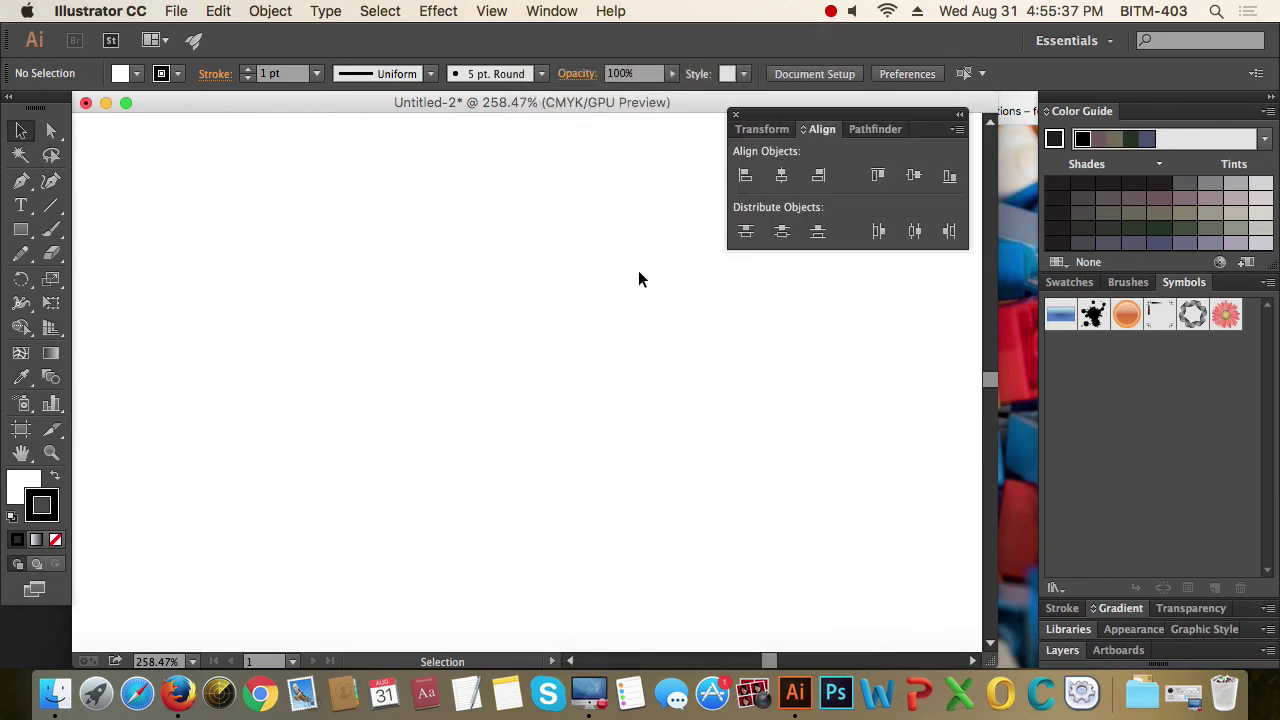
pyautogui.moveTo(842, 118); pyautogui.dragTo(871, 189)
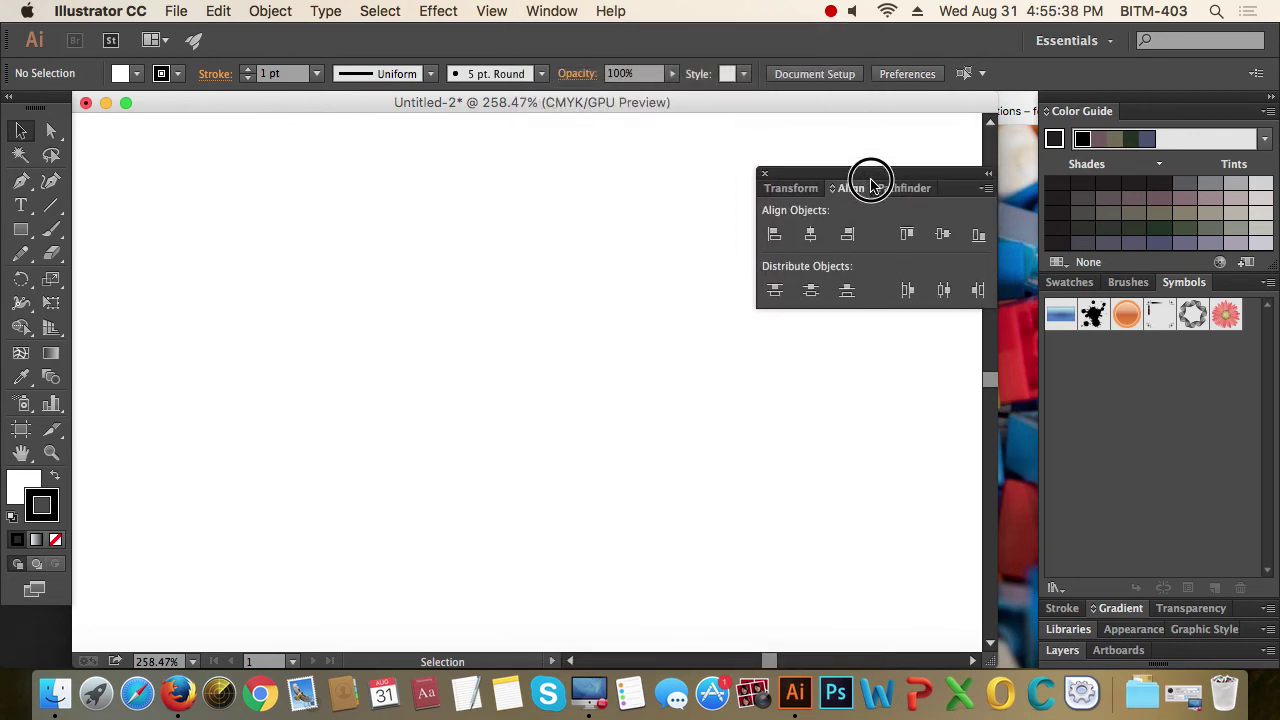
# Draw three rectangles of different proportions one below another: a tall narrow one, a medium upright one and a wide flat one
pyautogui.click(21, 229)
pyautogui.moveTo(402, 251); pyautogui.dragTo(446, 394)
pyautogui.moveTo(408, 438); pyautogui.dragTo(468, 536)
pyautogui.moveTo(400, 565); pyautogui.dragTo(500, 614)
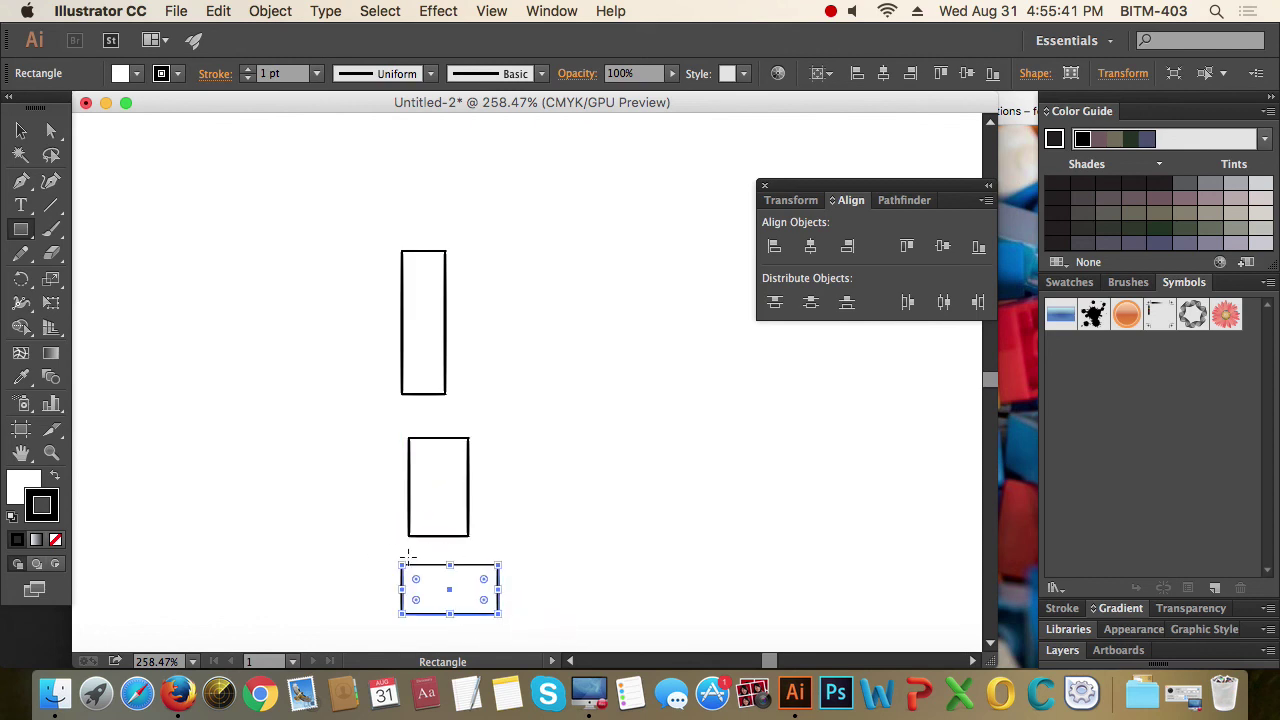
# Move all three rectangles together slightly upward, then delete them and undo the deletion
pyautogui.click(21, 130)
pyautogui.moveTo(349, 357); pyautogui.dragTo(500, 586)
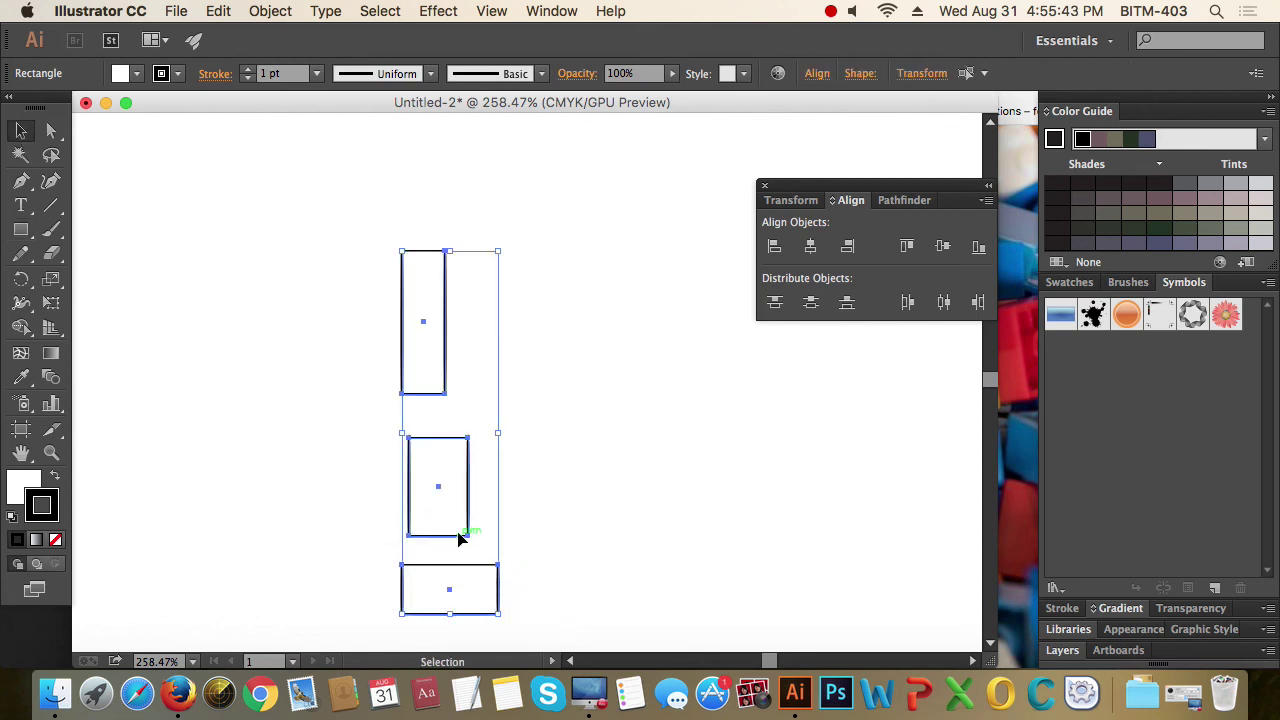
pyautogui.moveTo(460, 535); pyautogui.dragTo(466, 497)
pyautogui.press('Delete')
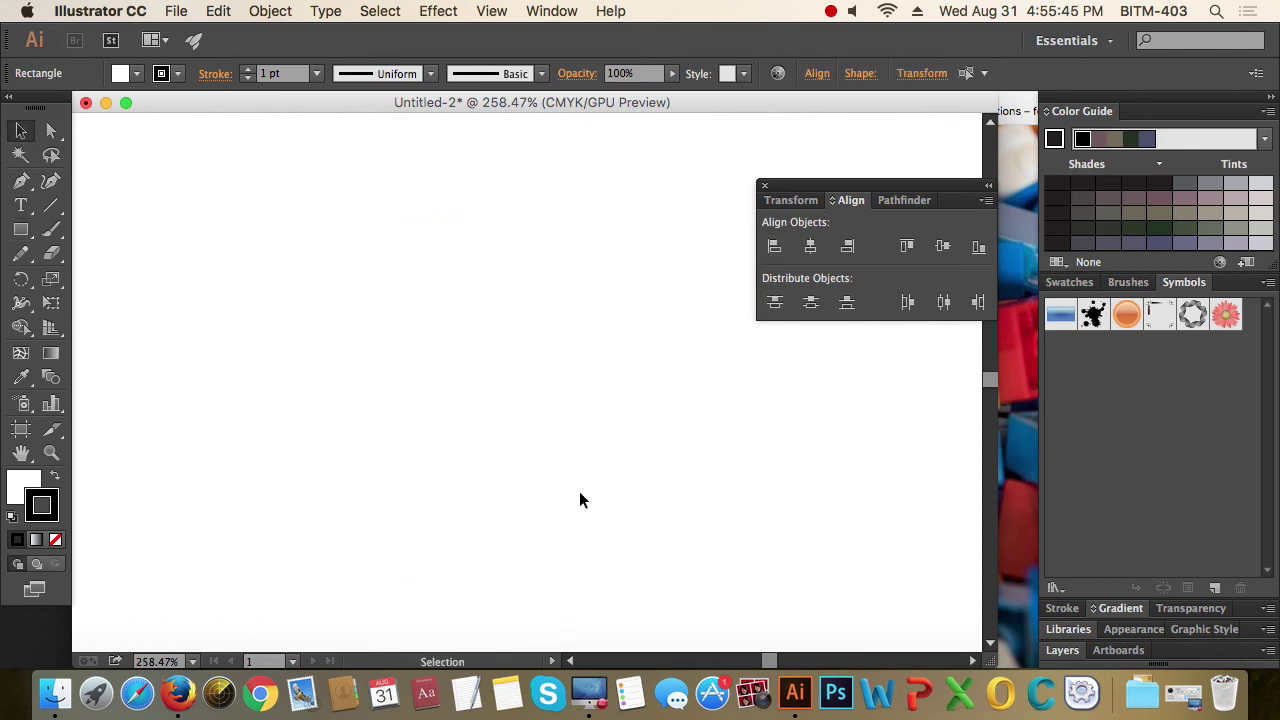
pyautogui.press('super+z')
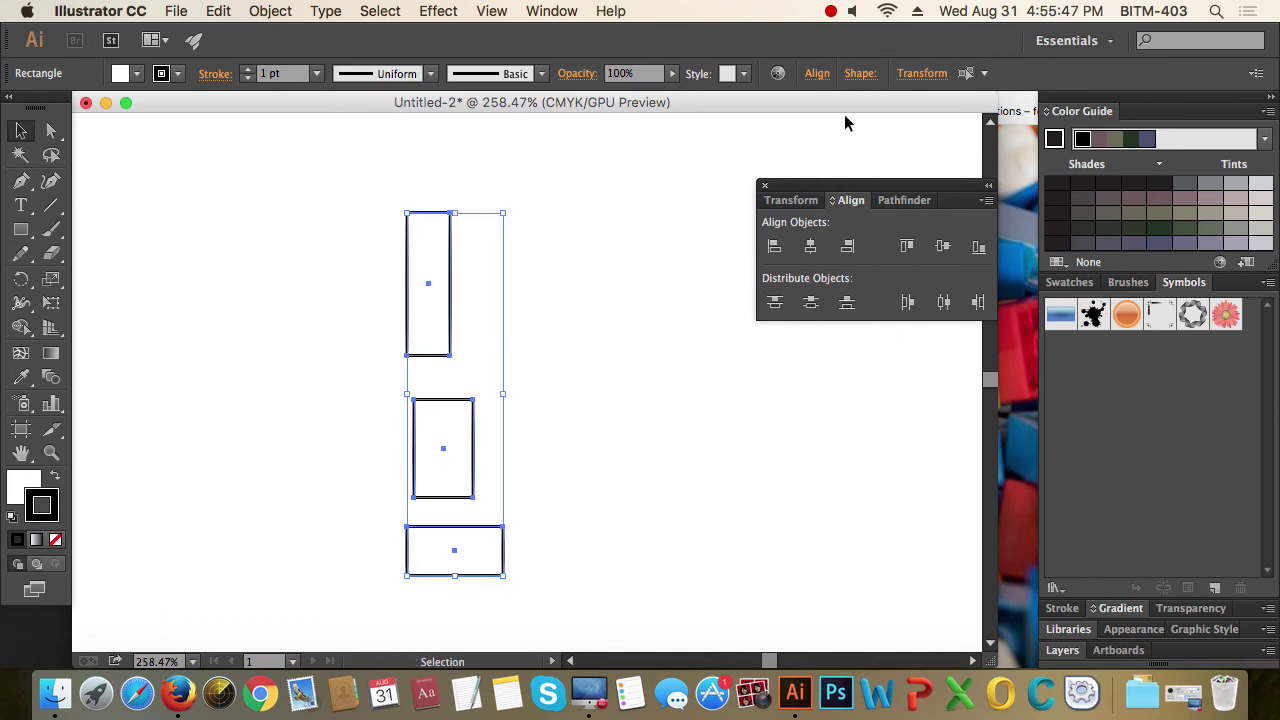
# Align the three rectangles along their left edges, relative to the selection
pyautogui.click(814, 73)
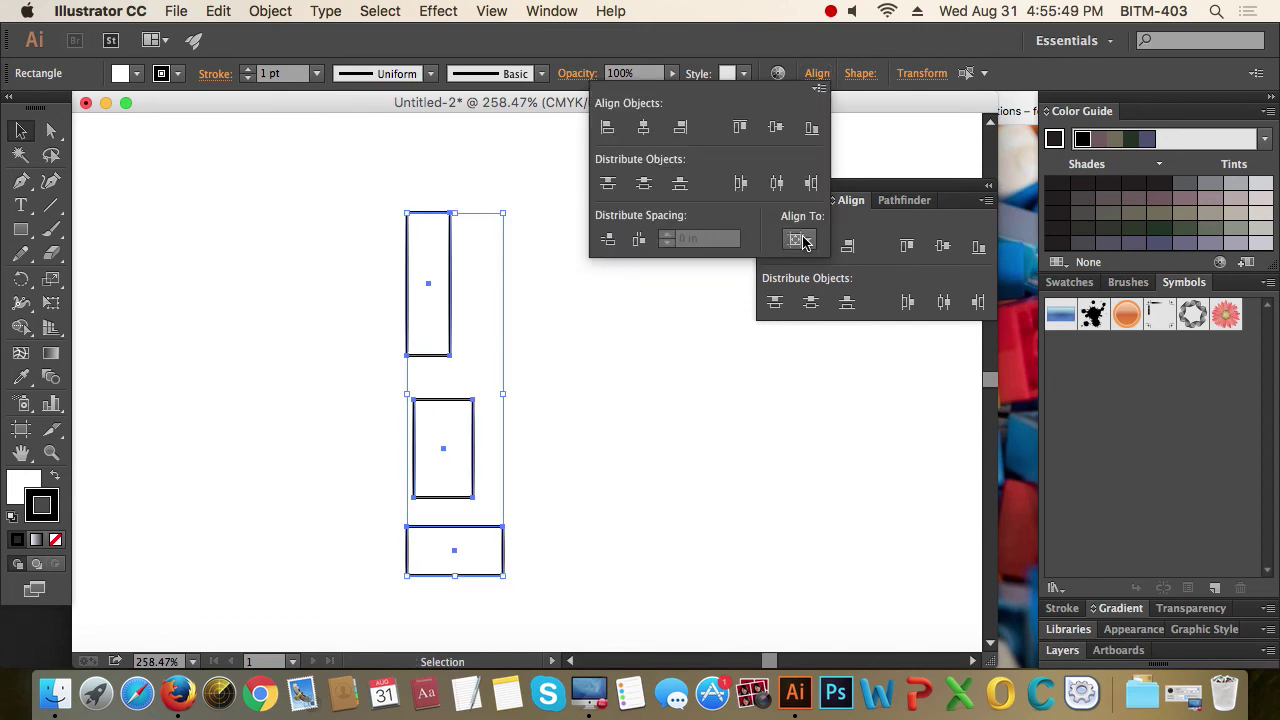
pyautogui.click(797, 239)
pyautogui.click(845, 284)
pyautogui.click(563, 441)
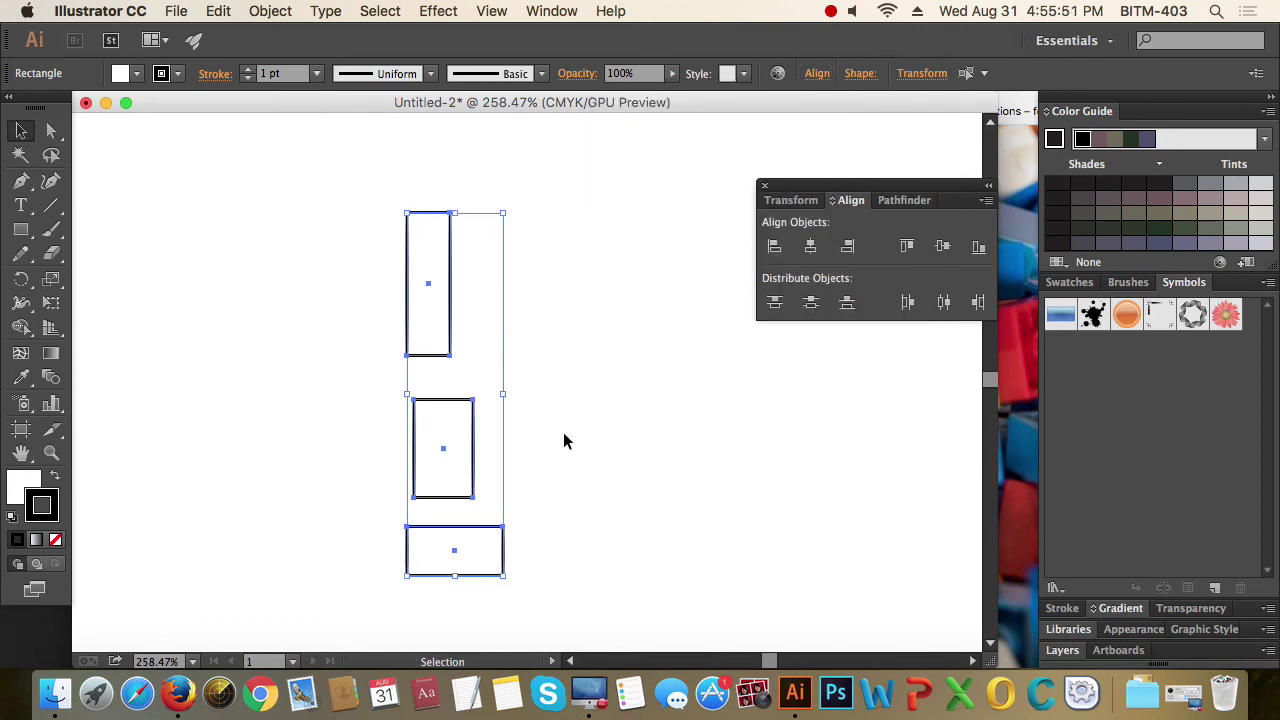
pyautogui.click(774, 246)
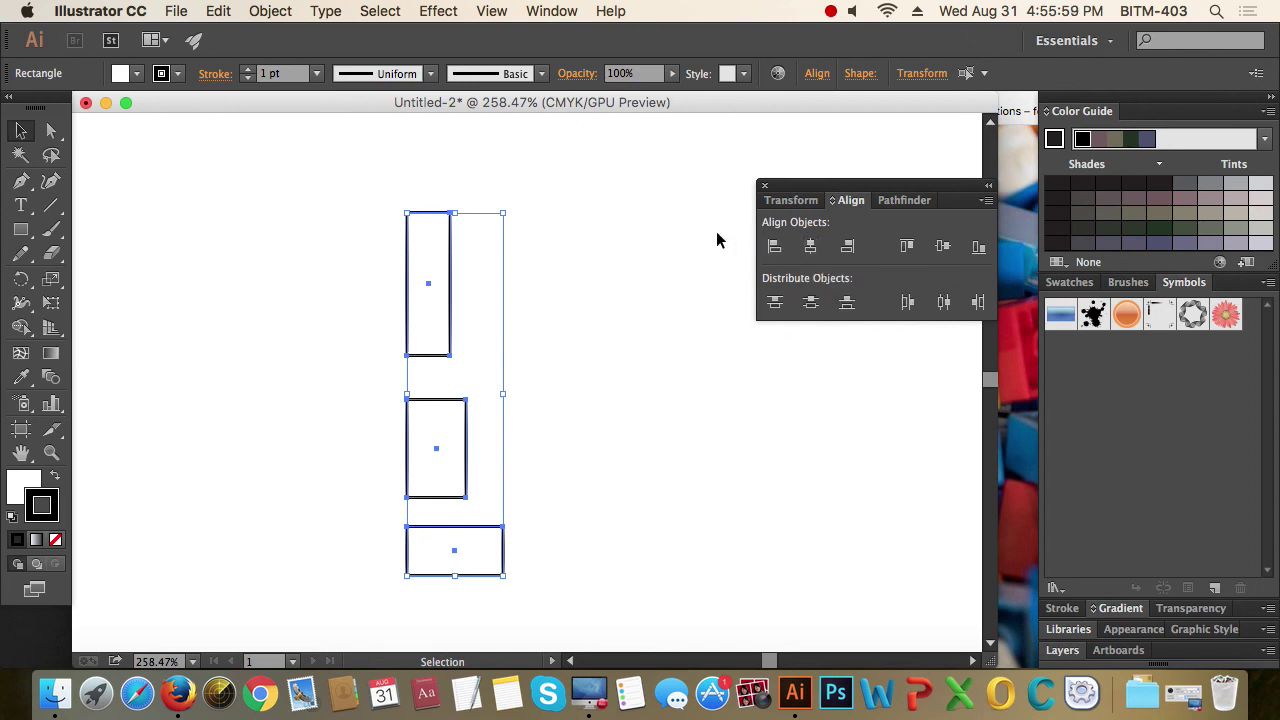
# Show the Appearance panel as a separate floating panel, close the Align panel and deselect the rectangles
pyautogui.click(552, 11)
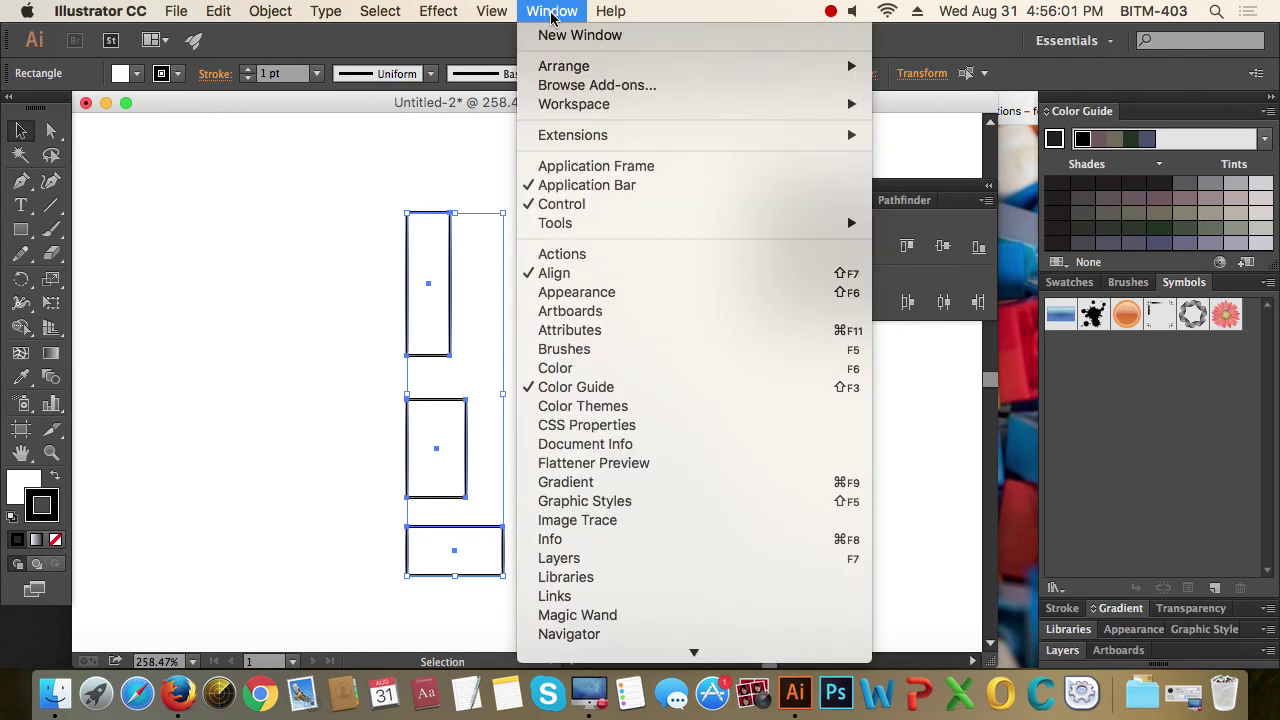
pyautogui.click(674, 290)
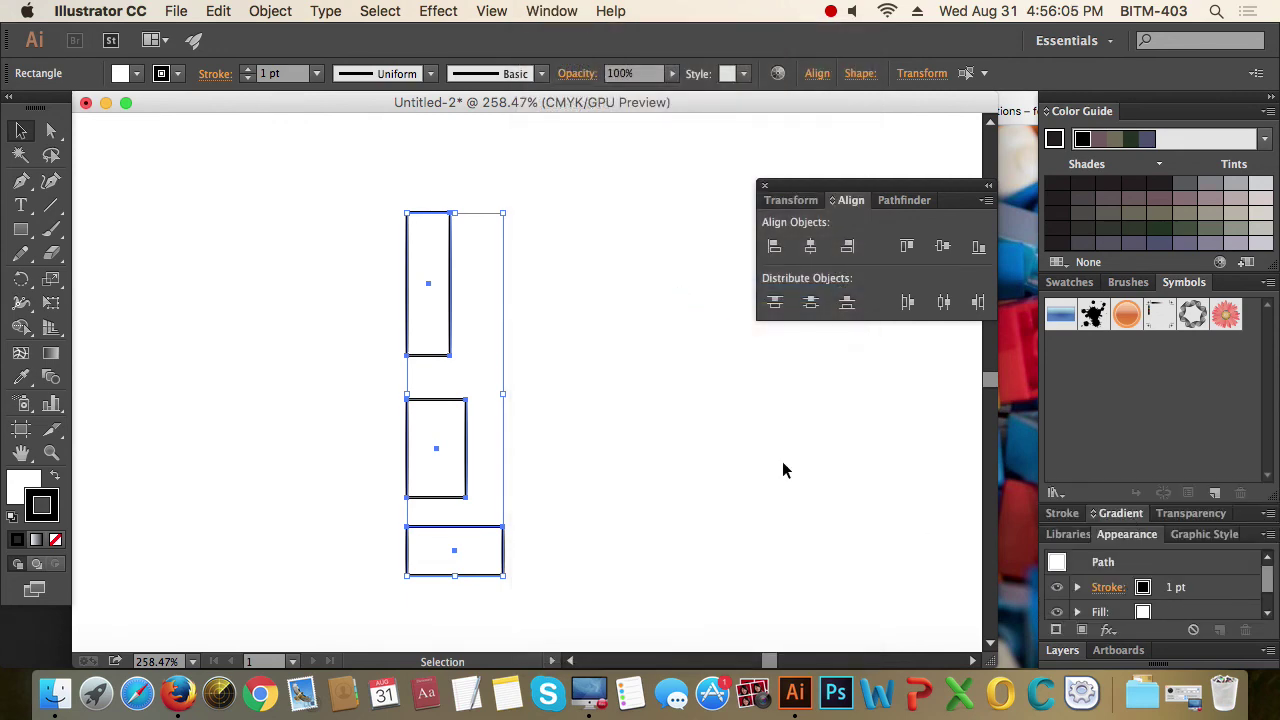
pyautogui.moveTo(1130, 535); pyautogui.dragTo(767, 231)
pyautogui.click(764, 187)
pyautogui.click(487, 337)
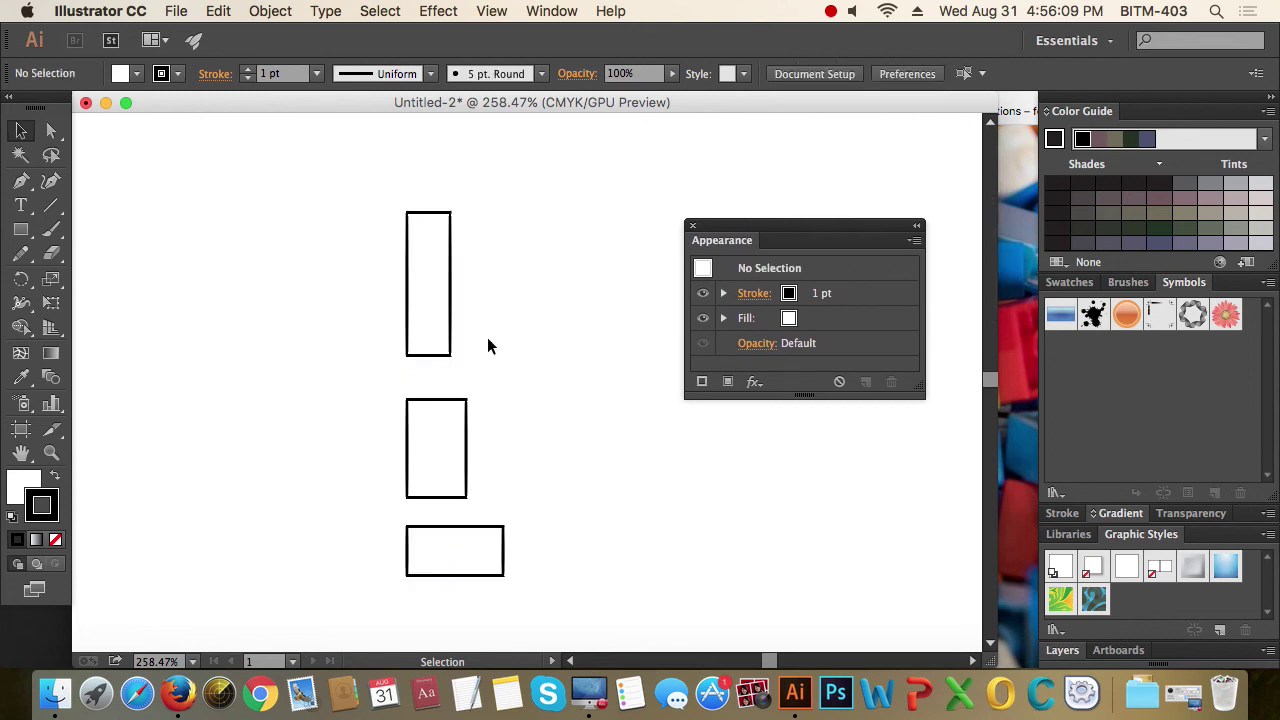
# Enlarge the floating Appearance panel and delete the two lower rectangles
pyautogui.moveTo(487, 337); pyautogui.dragTo(383, 268)
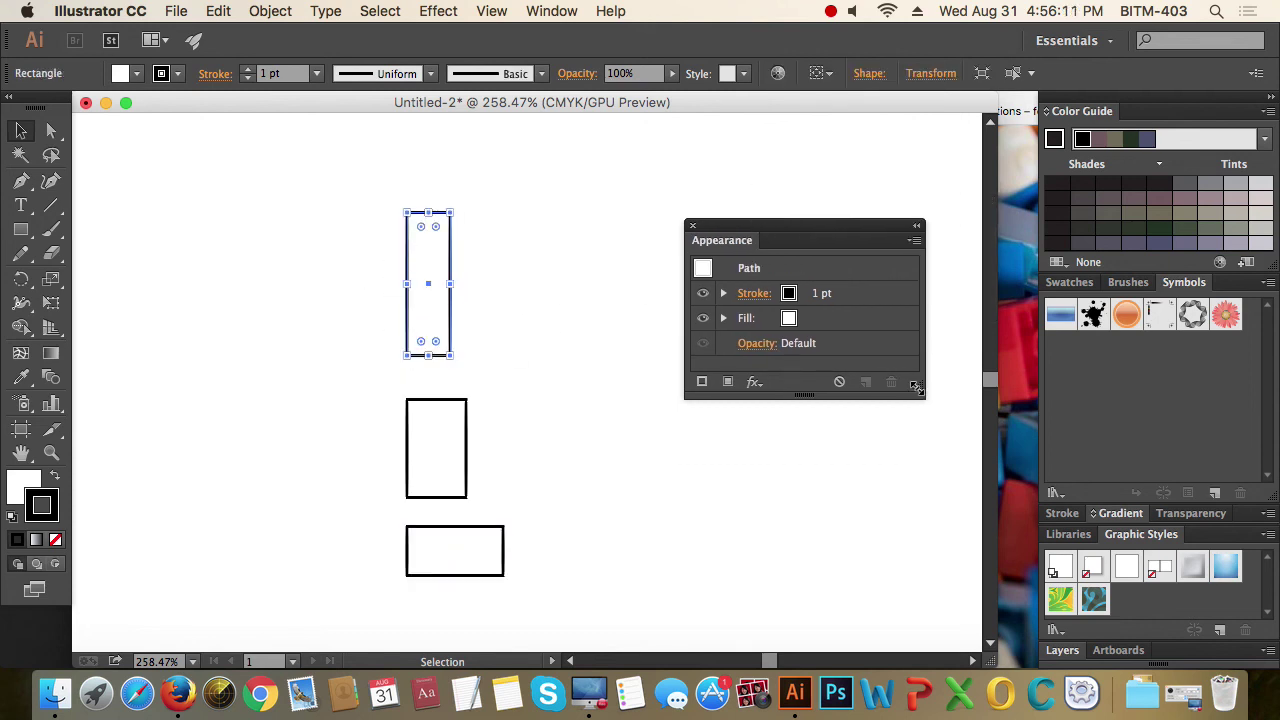
pyautogui.moveTo(916, 387); pyautogui.dragTo(955, 497)
pyautogui.moveTo(351, 431); pyautogui.dragTo(544, 563)
pyautogui.press('Delete')
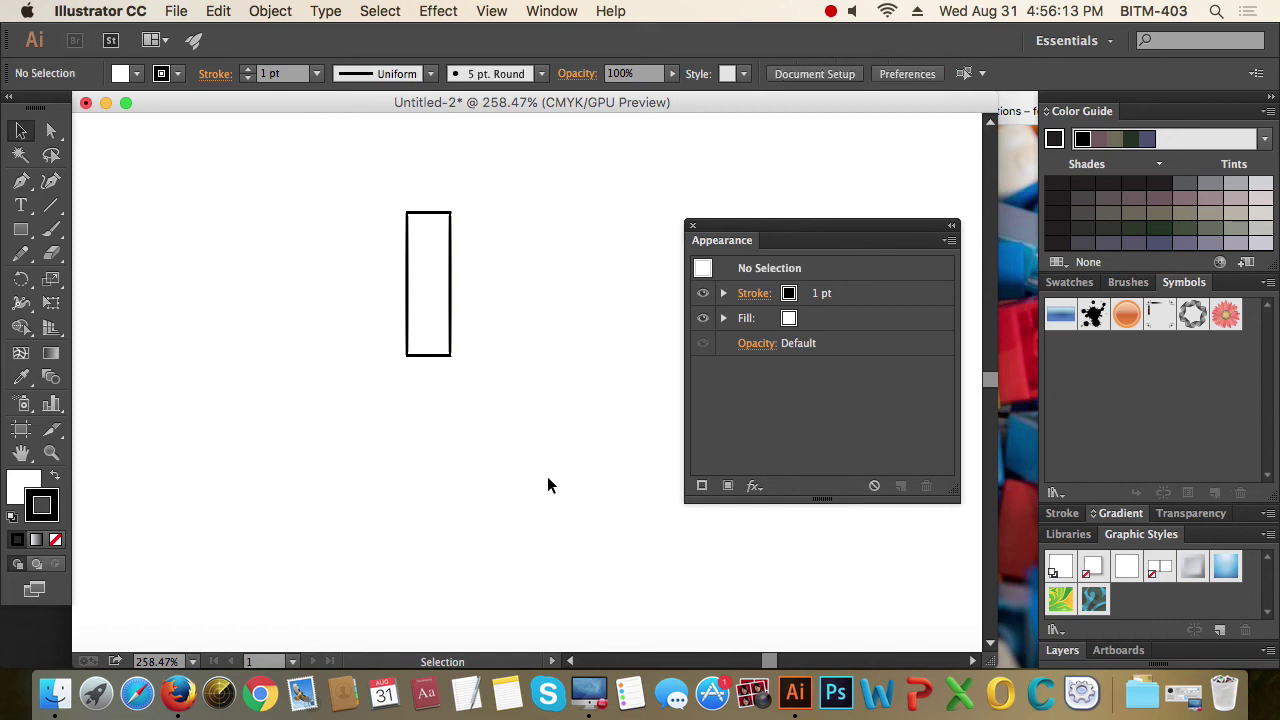
# Enlarge the remaining tall rectangle into a large upright one and set its stroke weight to 3 pt
pyautogui.click(407, 322)
pyautogui.moveTo(449, 358); pyautogui.dragTo(641, 520)
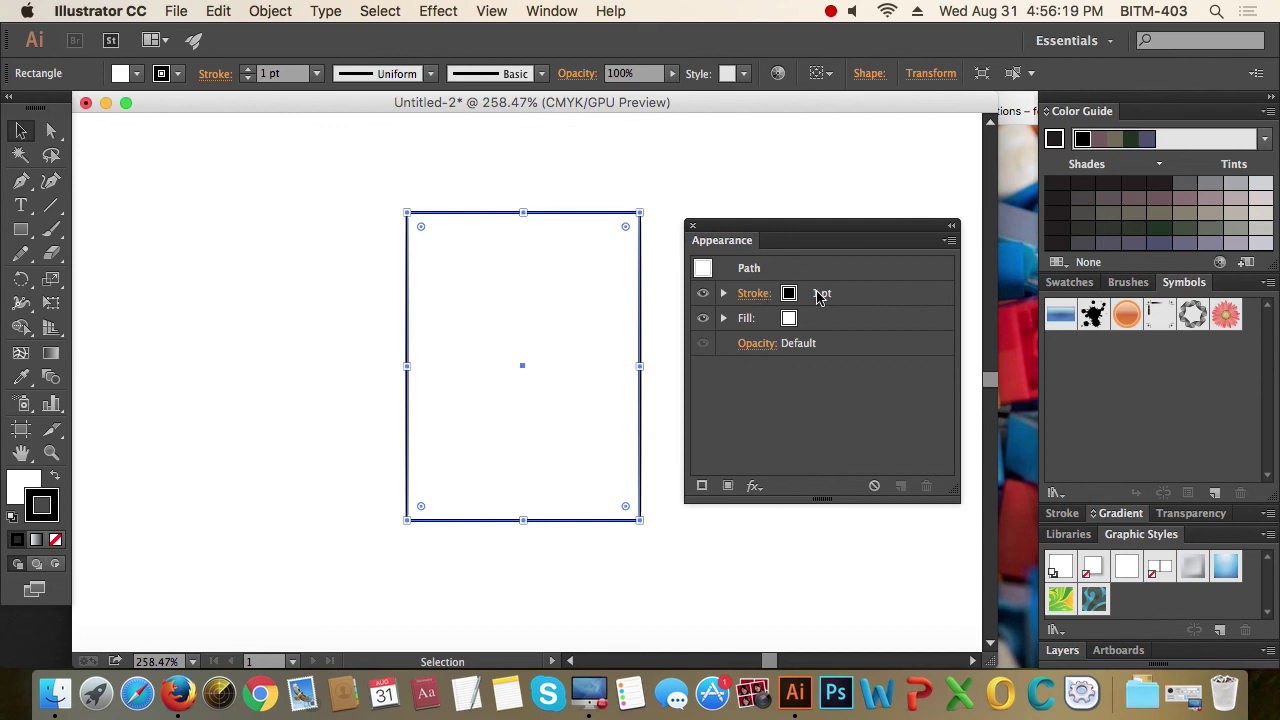
pyautogui.click(764, 294)
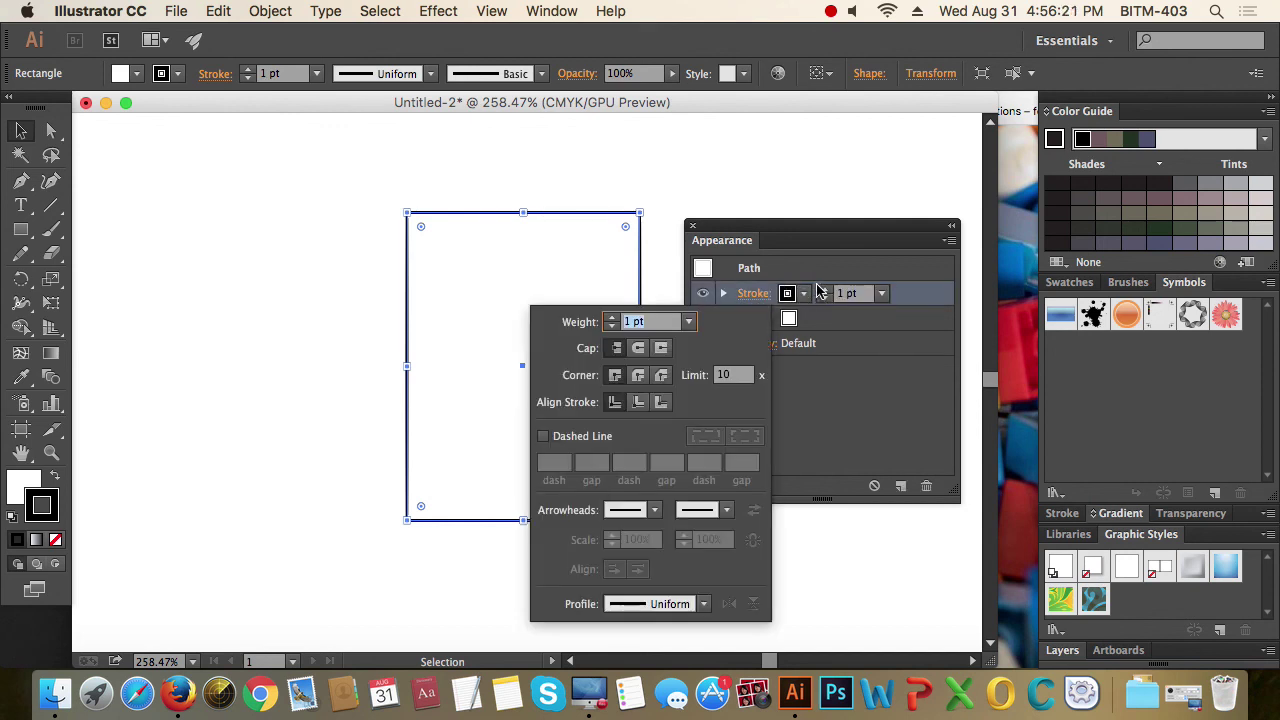
pyautogui.click(822, 288)
pyautogui.click(822, 290)
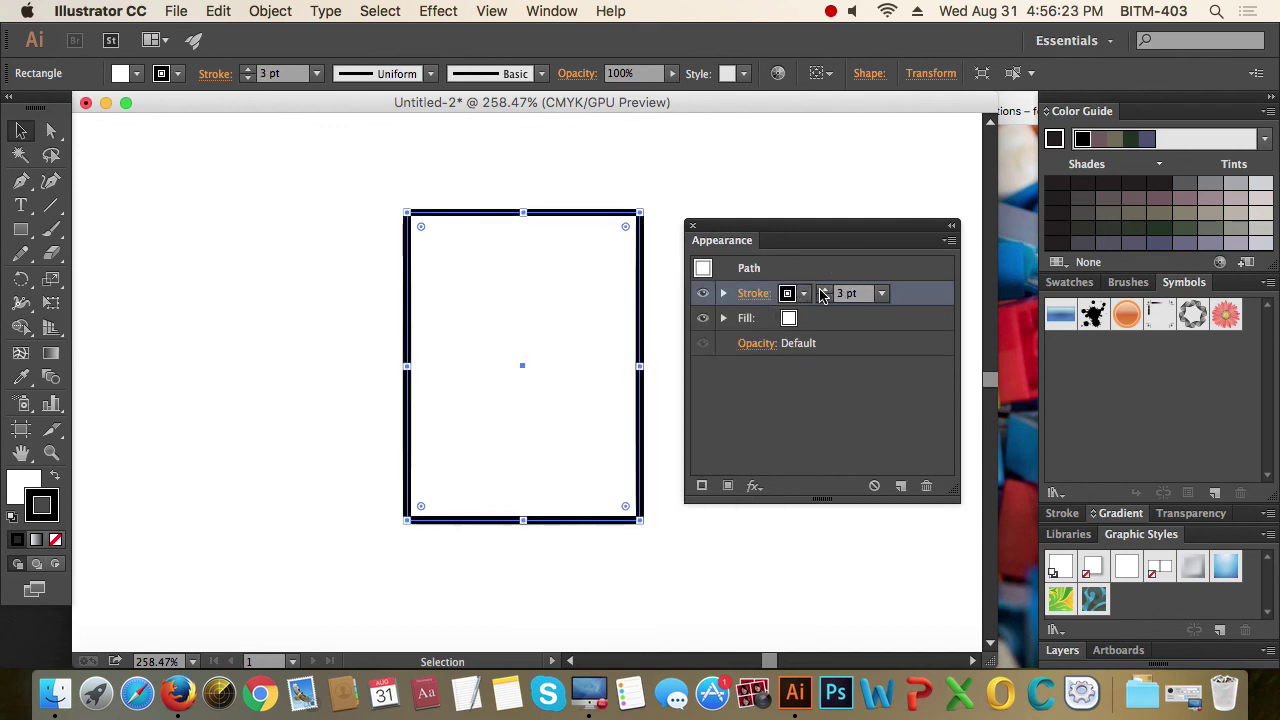
# Add a second stroke to the rectangle's appearance and make the lower of the two strokes red with a weight of 7 pt
pyautogui.click(701, 485)
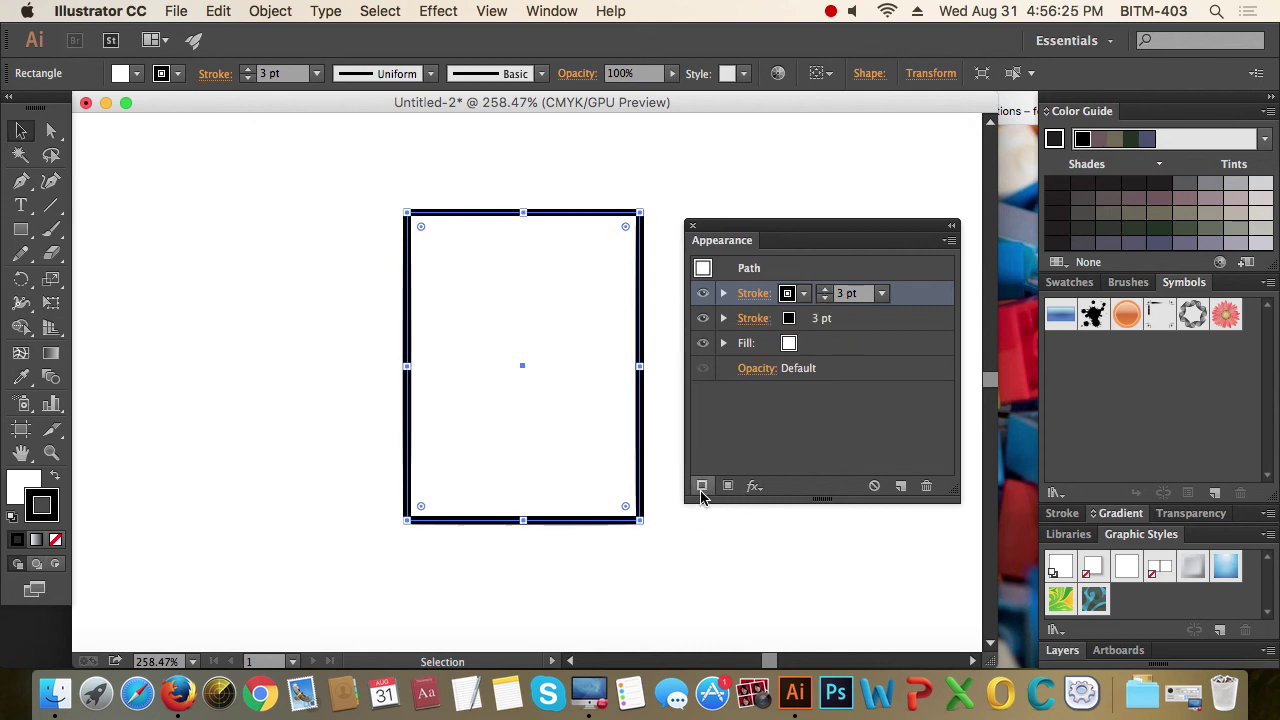
pyautogui.click(812, 320)
pyautogui.click(803, 318)
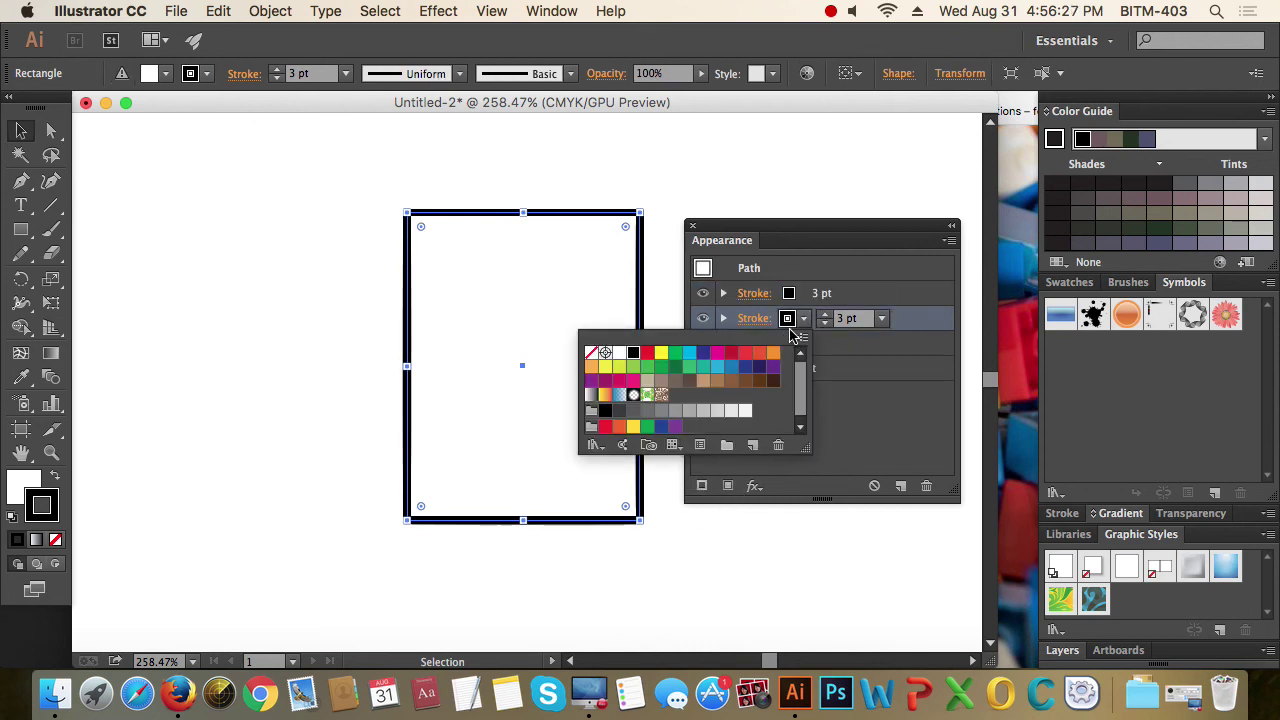
pyautogui.click(646, 353)
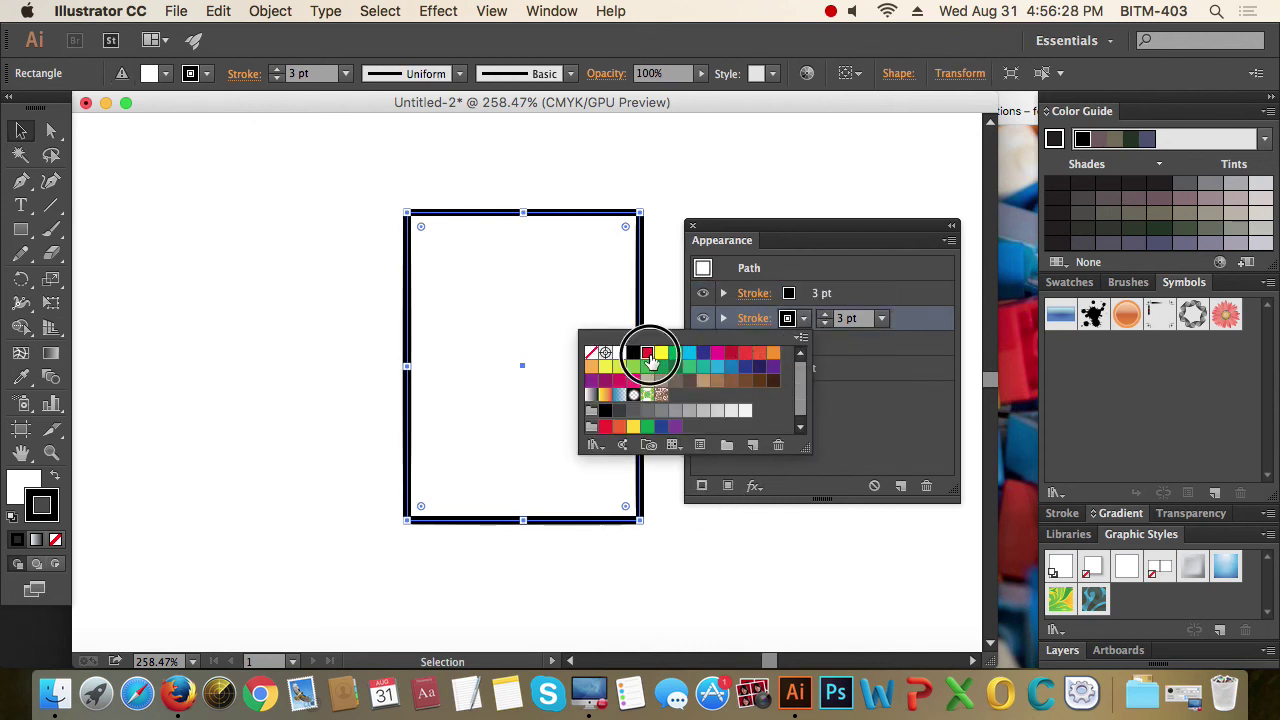
pyautogui.click(825, 318)
pyautogui.click(825, 318)
pyautogui.click(825, 318)
pyautogui.click(825, 318)
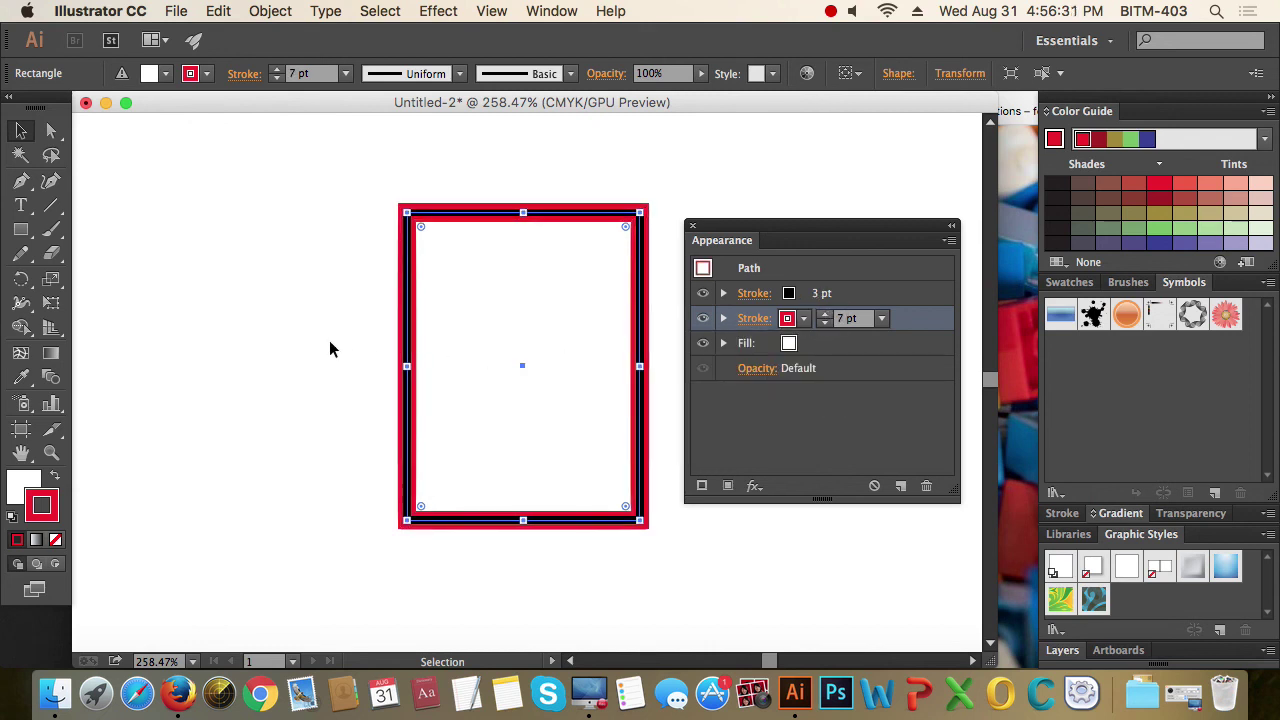
# Move the double-stroked rectangle up and to the left on the artboard, then close the Appearance panel
pyautogui.click(267, 322)
pyautogui.click(632, 495)
pyautogui.click(722, 534)
pyautogui.click(629, 474)
pyautogui.click(371, 177)
pyautogui.click(556, 220)
pyautogui.moveTo(547, 220); pyautogui.dragTo(427, 192)
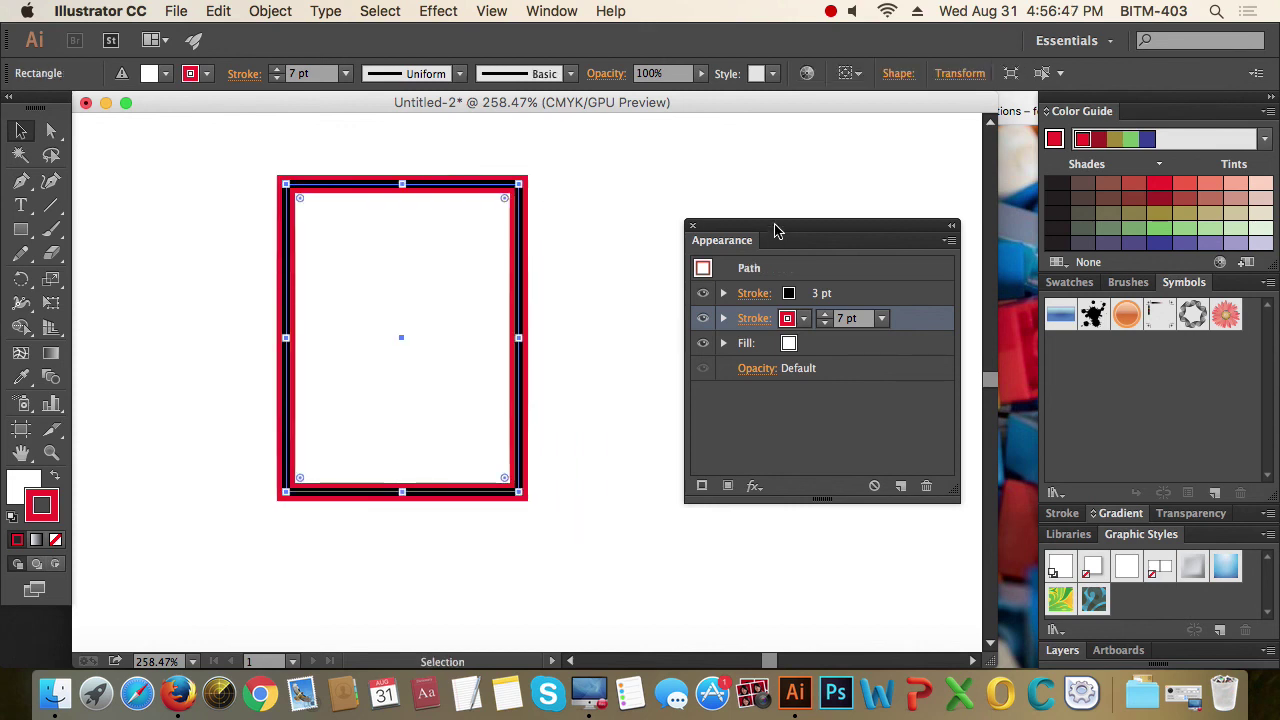
pyautogui.click(692, 226)
# Show the Artboards panel as a separate floating panel and add two new artboards to the document
pyautogui.click(551, 11)
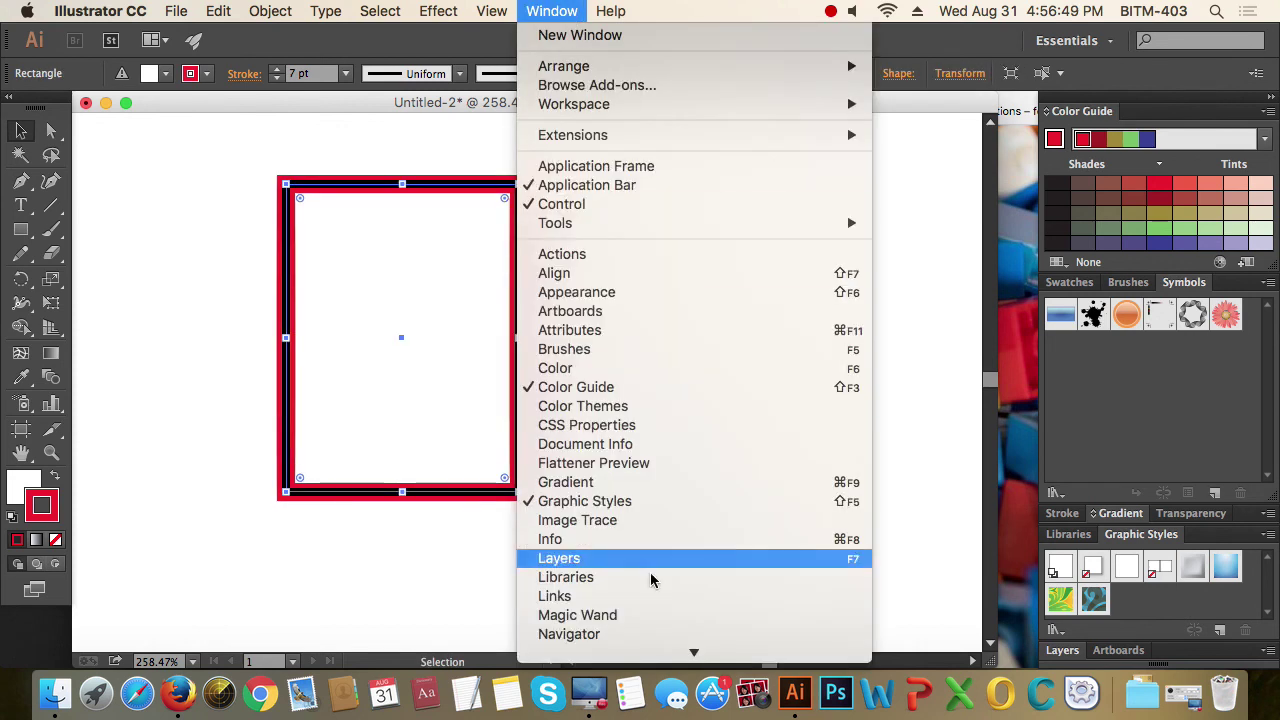
pyautogui.click(663, 318)
pyautogui.moveTo(1128, 538); pyautogui.dragTo(638, 338)
pyautogui.click(785, 518)
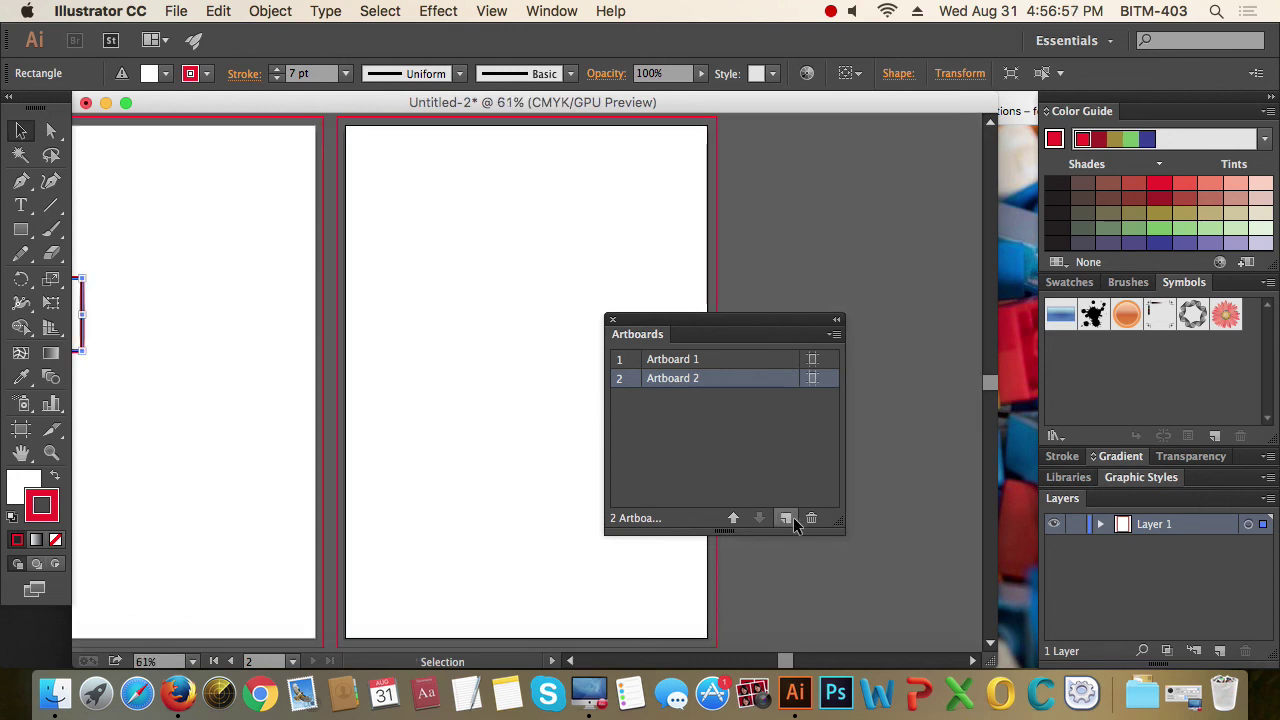
pyautogui.click(785, 518)
pyautogui.keyDown('ctrl'); pyautogui.keyDown('alt'); pyautogui.click(474, 366); pyautogui.keyUp('alt'); pyautogui.keyUp('ctrl')
pyautogui.moveTo(474, 366); pyautogui.dragTo(360, 335)
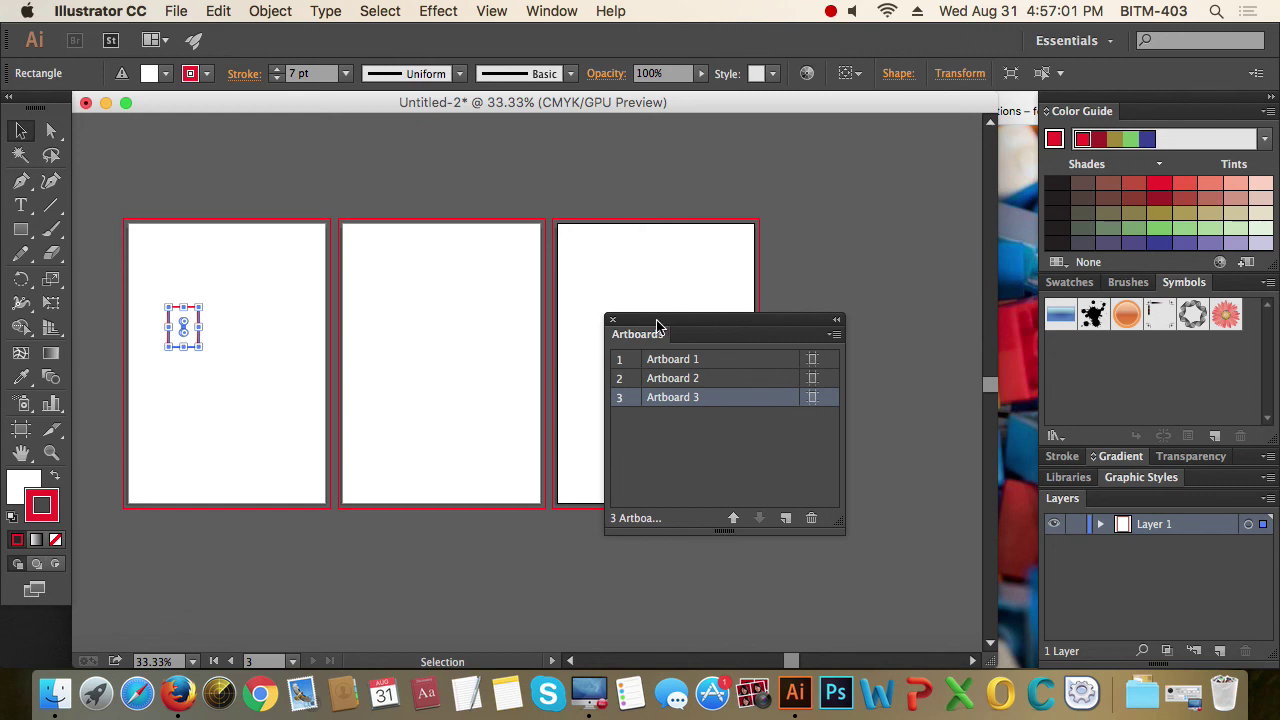
# Close the Artboards panel and show the Brushes panel
pyautogui.moveTo(657, 325); pyautogui.dragTo(731, 329)
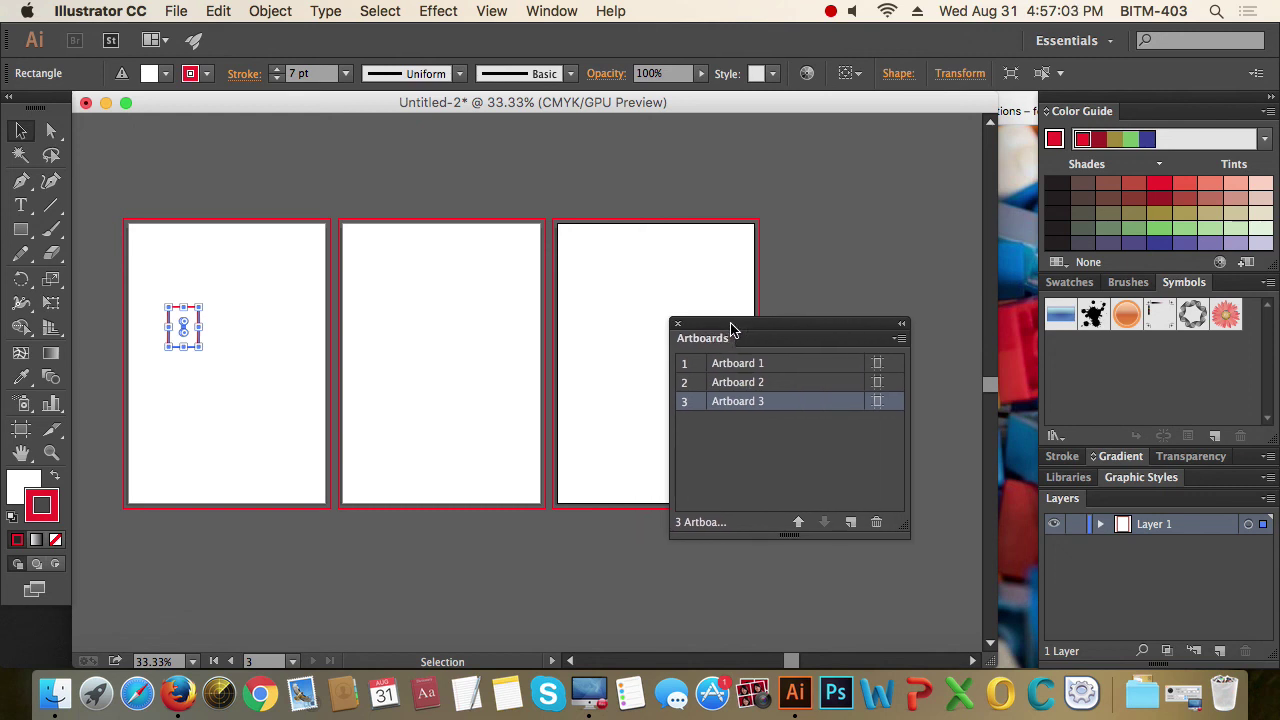
pyautogui.click(677, 323)
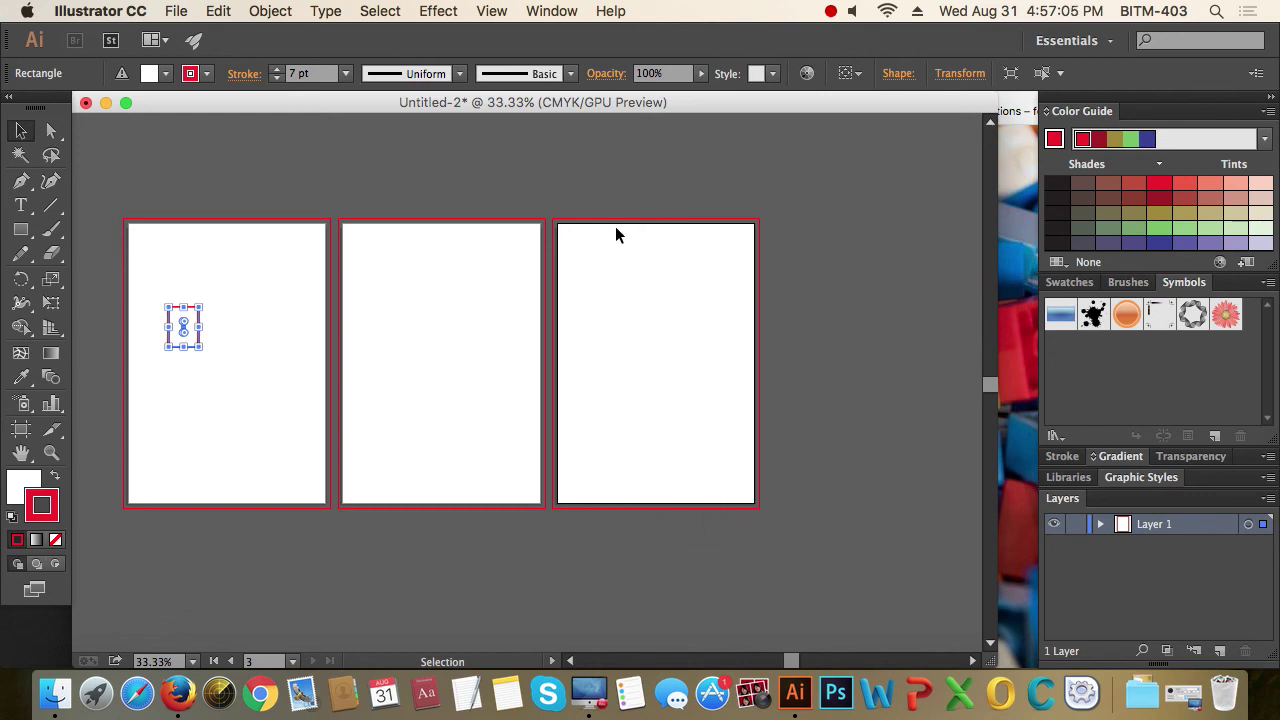
pyautogui.click(563, 10)
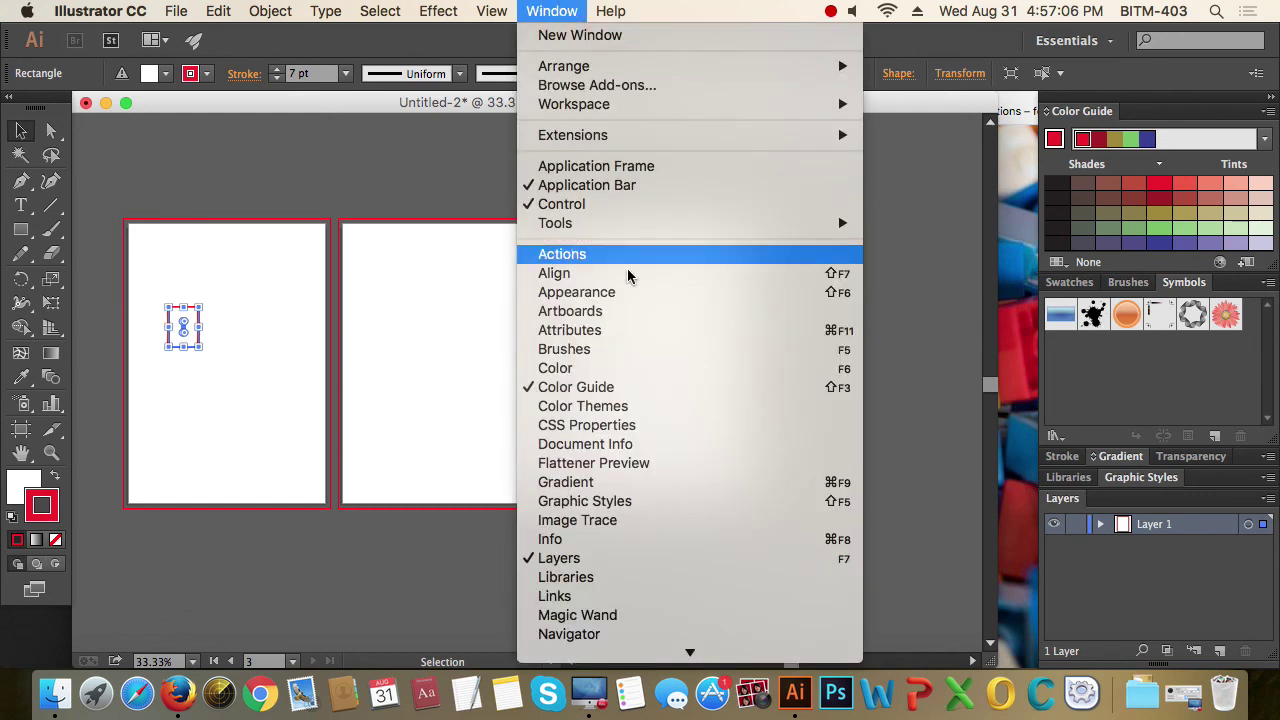
pyautogui.click(619, 349)
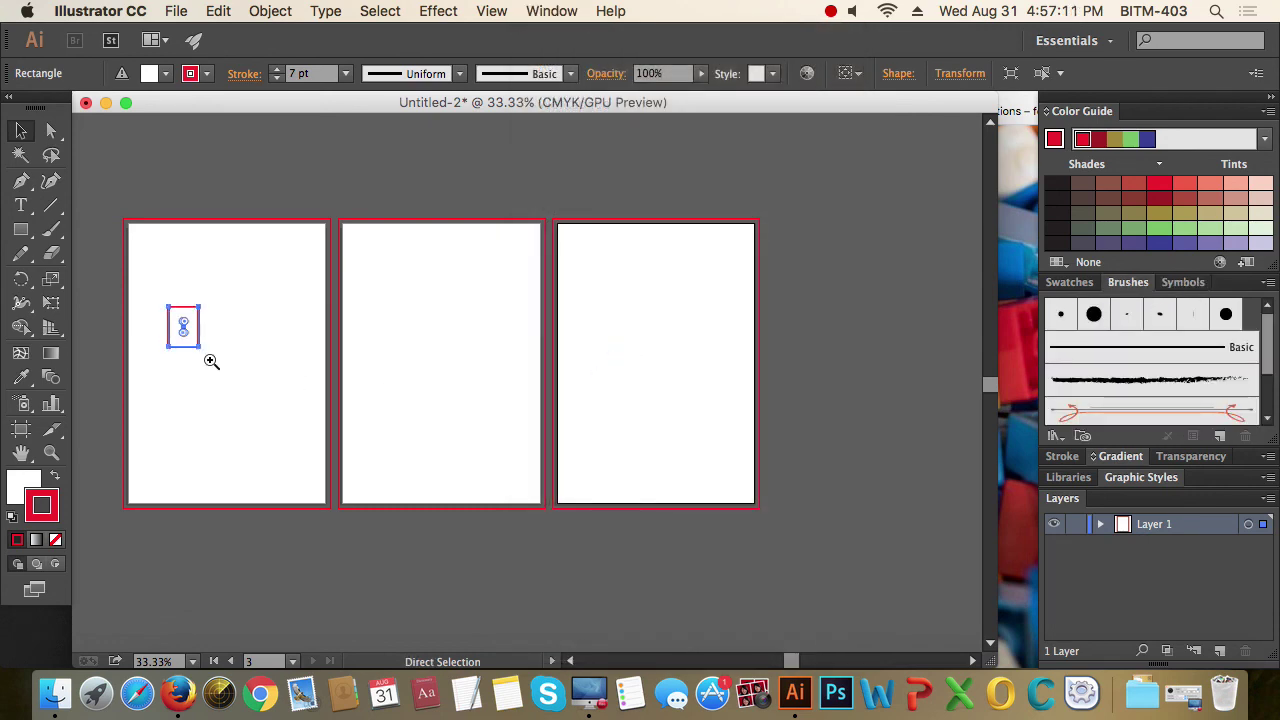
# Delete the double-stroked rectangle and draw a large square with a red outline on the first artboard
pyautogui.press('super+space')
pyautogui.moveTo(180, 330); pyautogui.dragTo(465, 397)
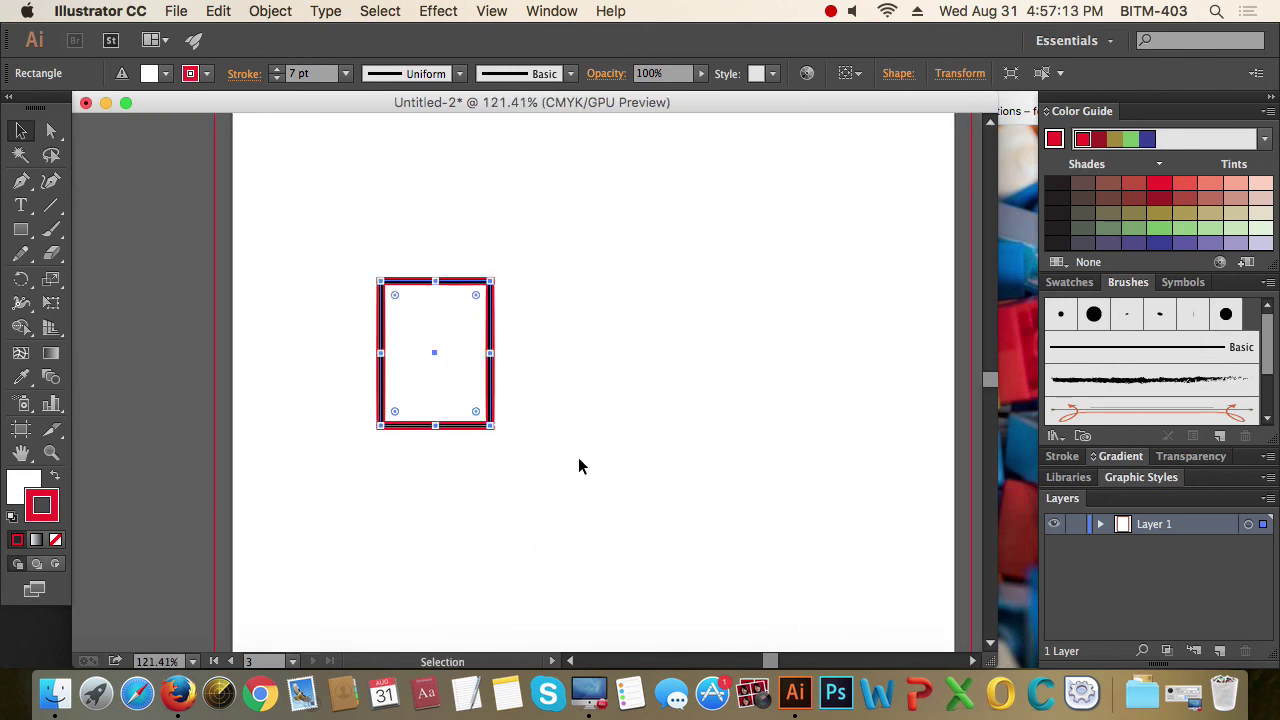
pyautogui.press('Delete')
pyautogui.click(17, 233)
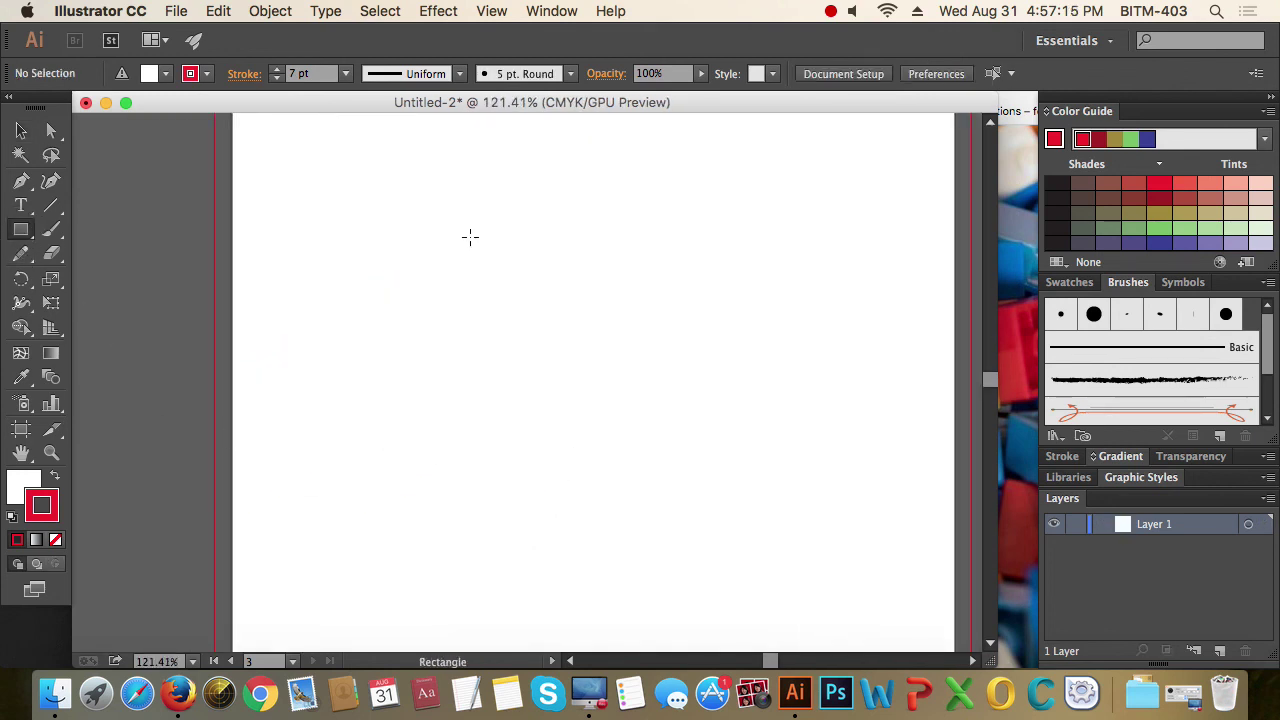
pyautogui.moveTo(467, 234); pyautogui.dragTo(723, 489)
pyautogui.click(20, 133)
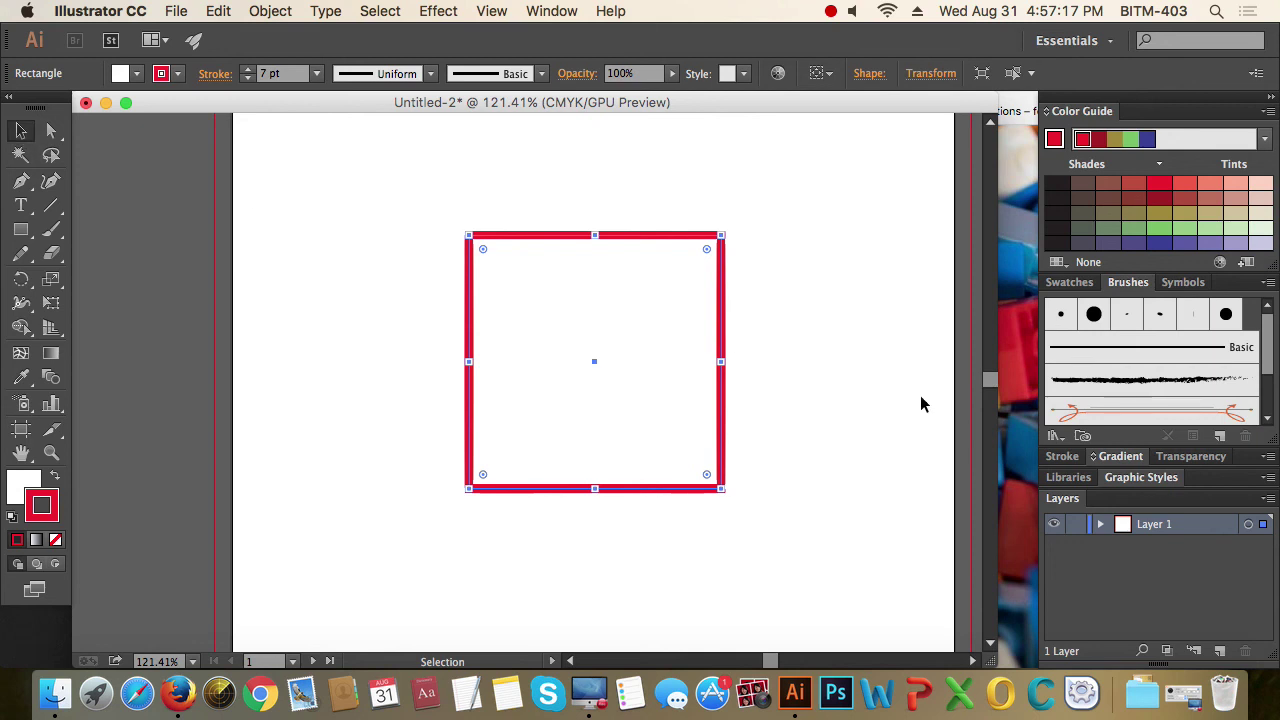
# Try the rough charcoal-like brush and the orange curled-arrow brush on the square's outline
pyautogui.click(1185, 380)
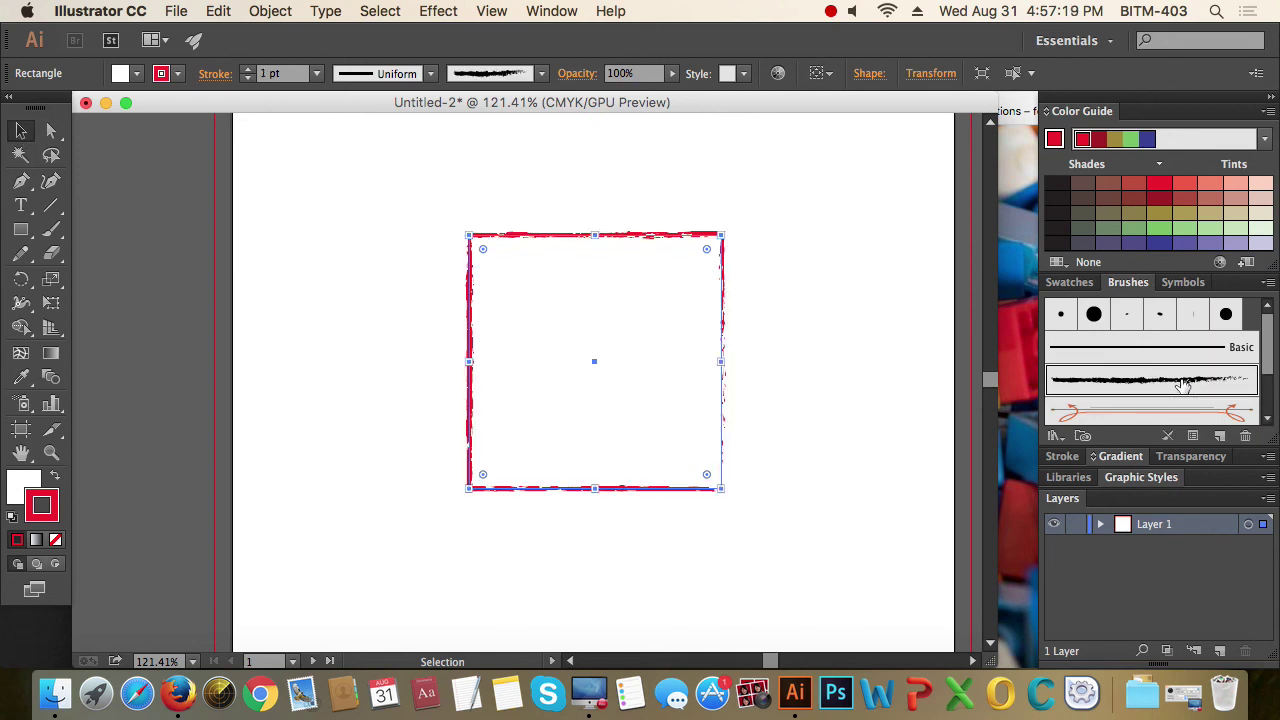
pyautogui.click(774, 529)
pyautogui.scroll(5, 469, 237)
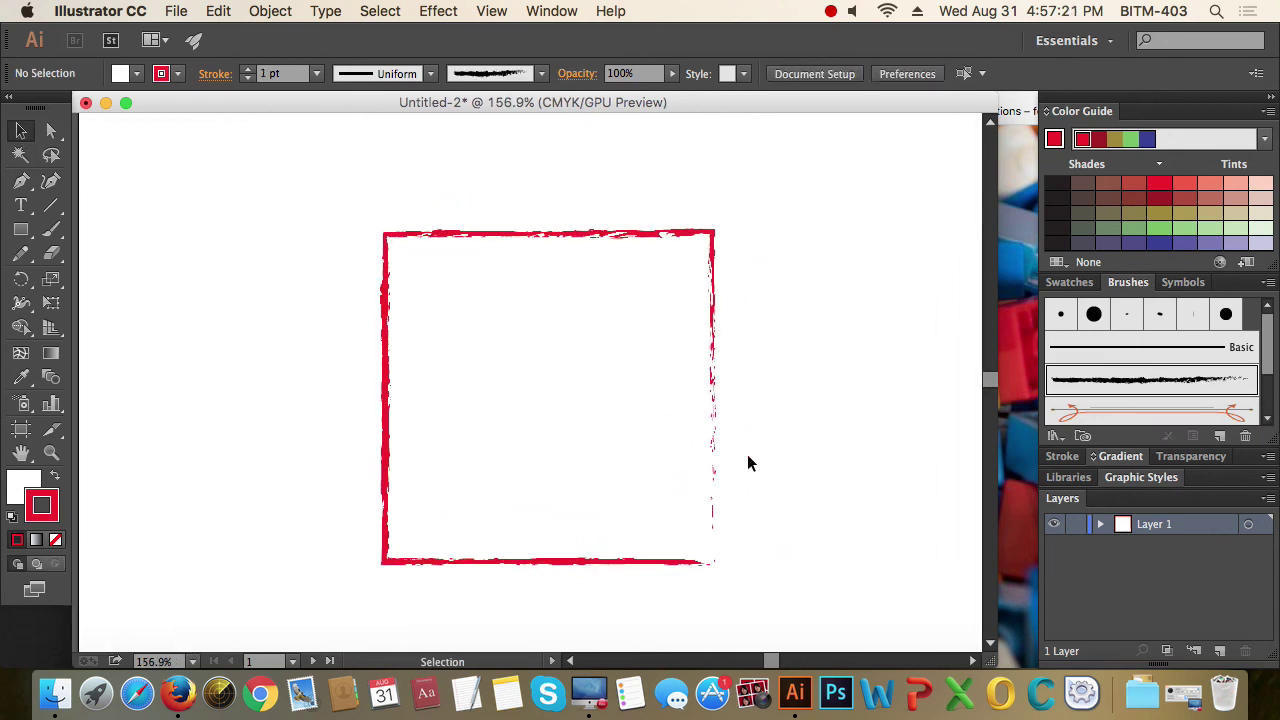
pyautogui.click(577, 352)
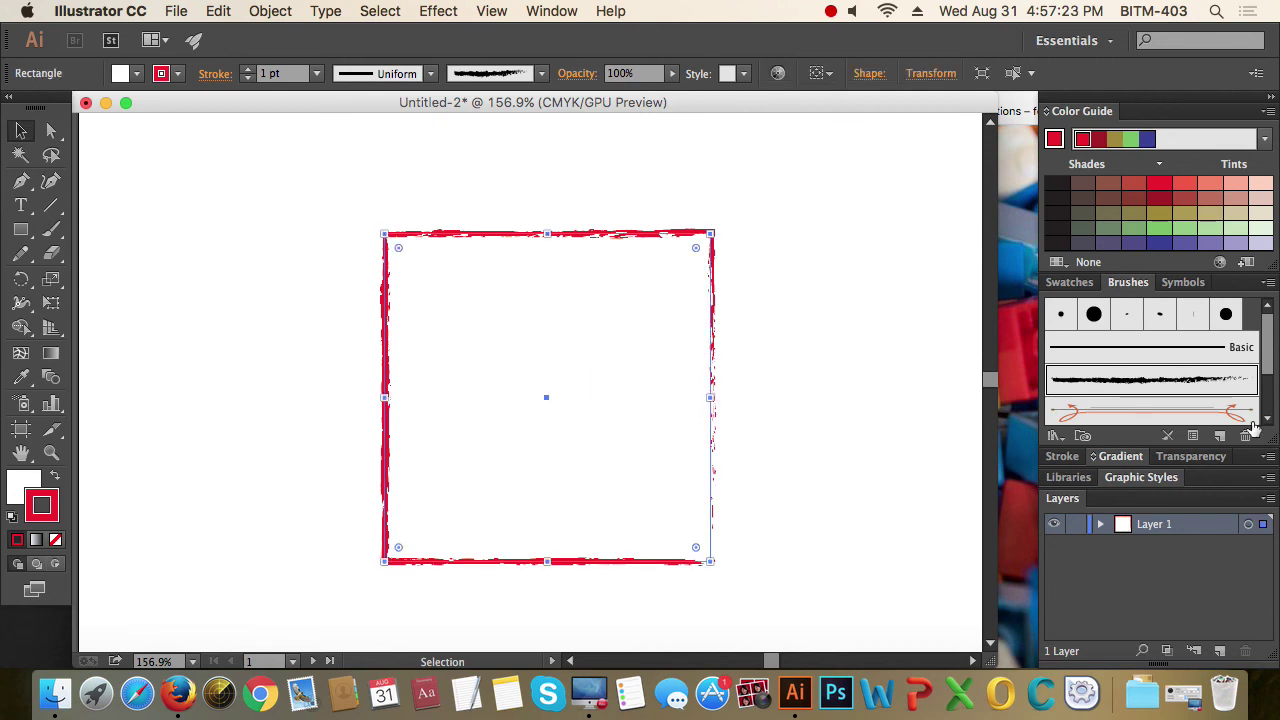
pyautogui.click(1181, 413)
pyautogui.click(826, 451)
pyautogui.click(585, 373)
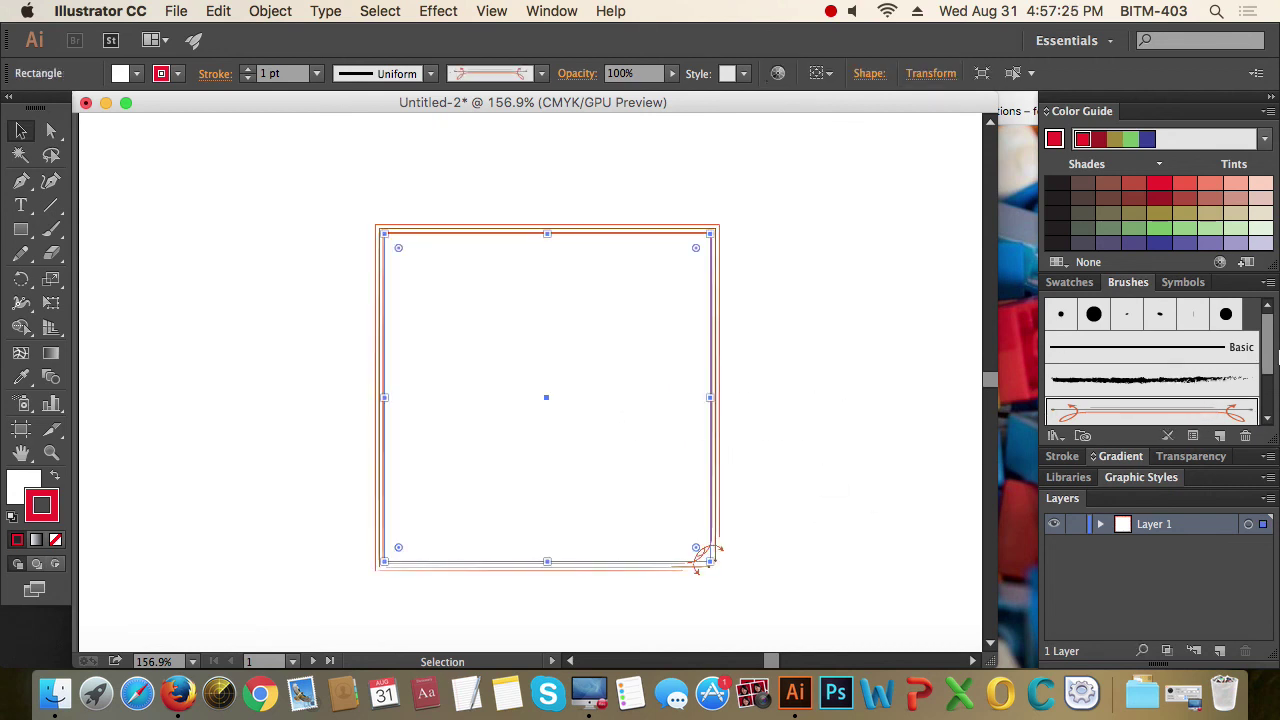
# Try the 6.00 bristle brush on the square's outline, then apply the denim seam pattern brush
pyautogui.moveTo(1268, 345); pyautogui.dragTo(1268, 383)
pyautogui.click(1185, 373)
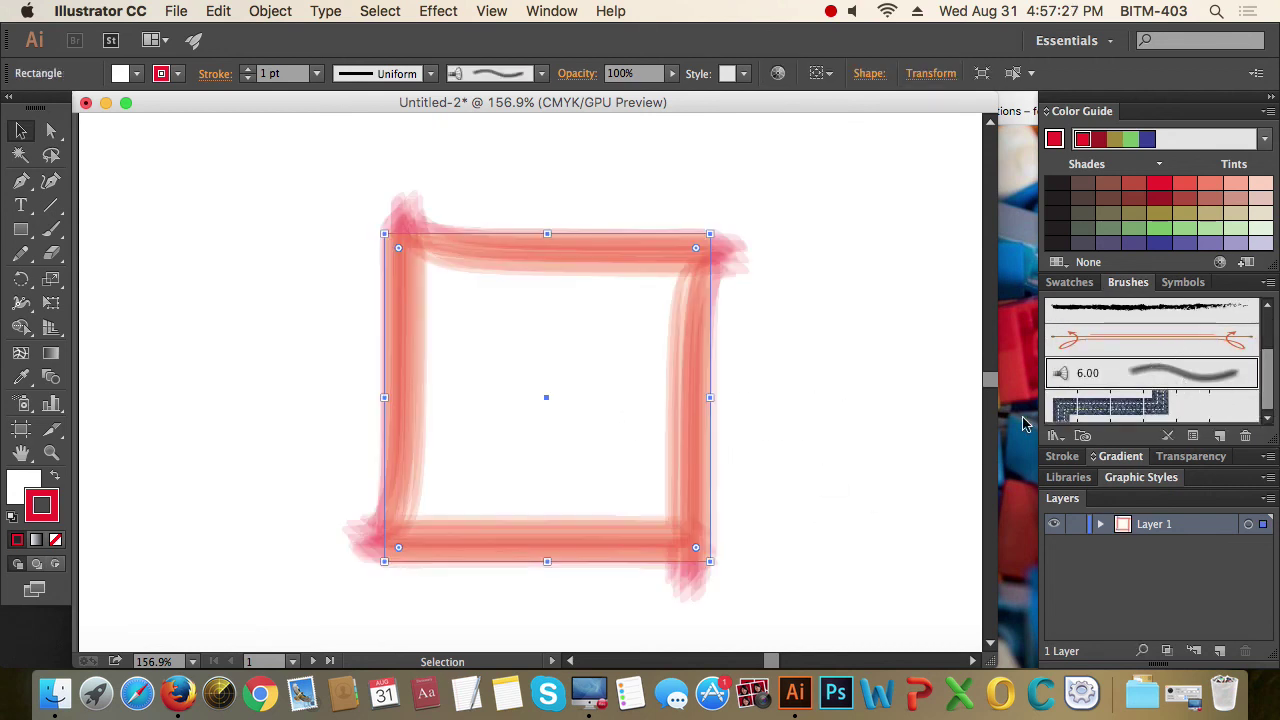
pyautogui.click(808, 470)
pyautogui.moveTo(799, 477); pyautogui.dragTo(294, 309)
pyautogui.click(1110, 405)
pyautogui.click(843, 465)
pyautogui.click(557, 378)
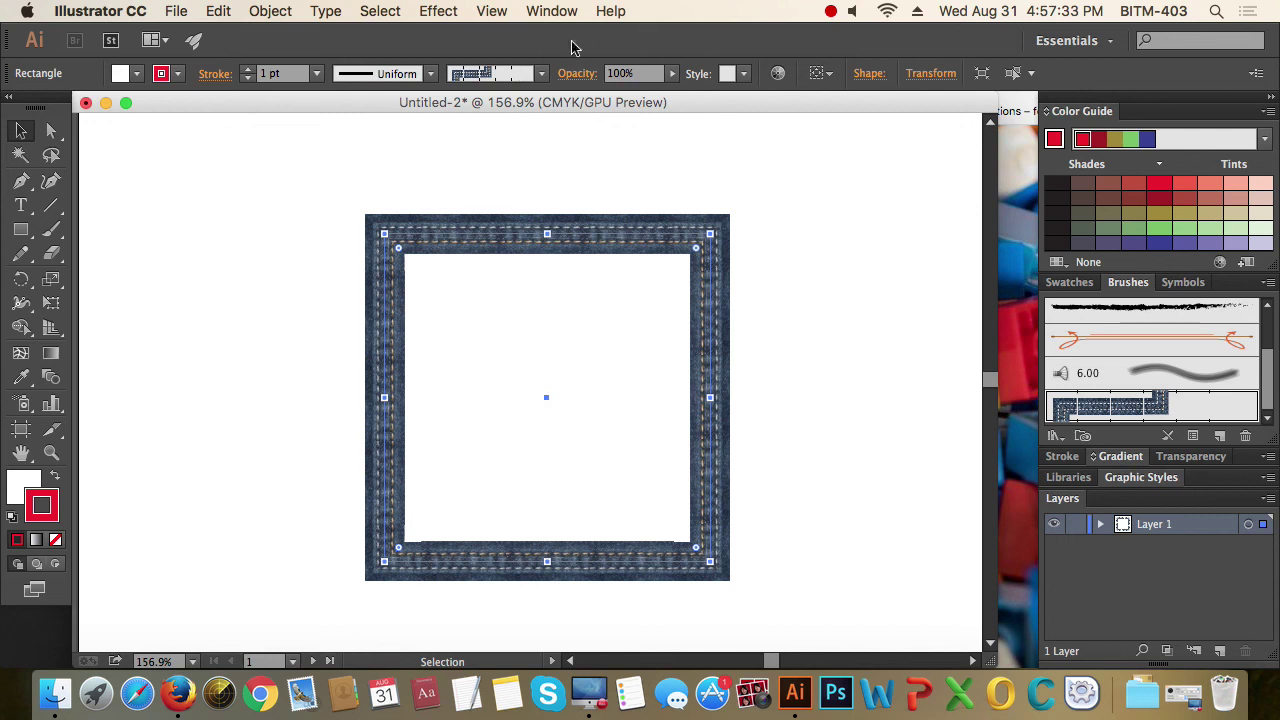
# Show the Gradient panel as a separate floating panel beside the square
pyautogui.click(552, 11)
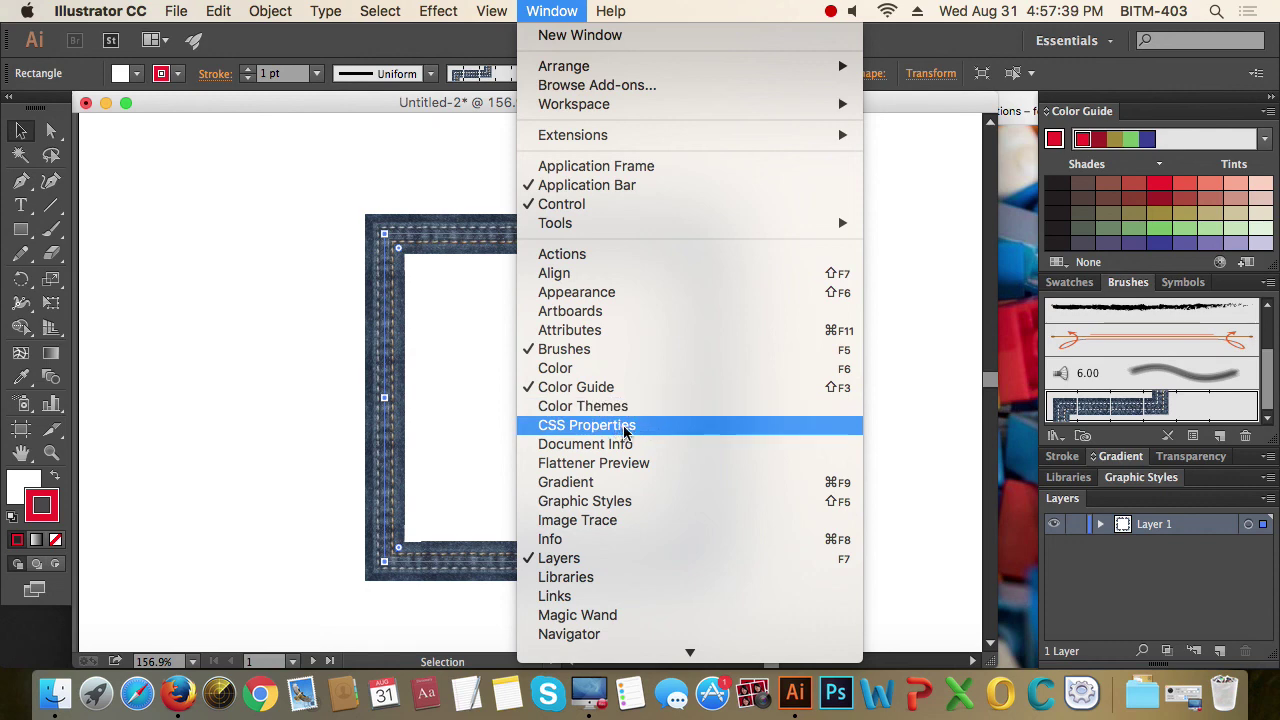
pyautogui.click(606, 485)
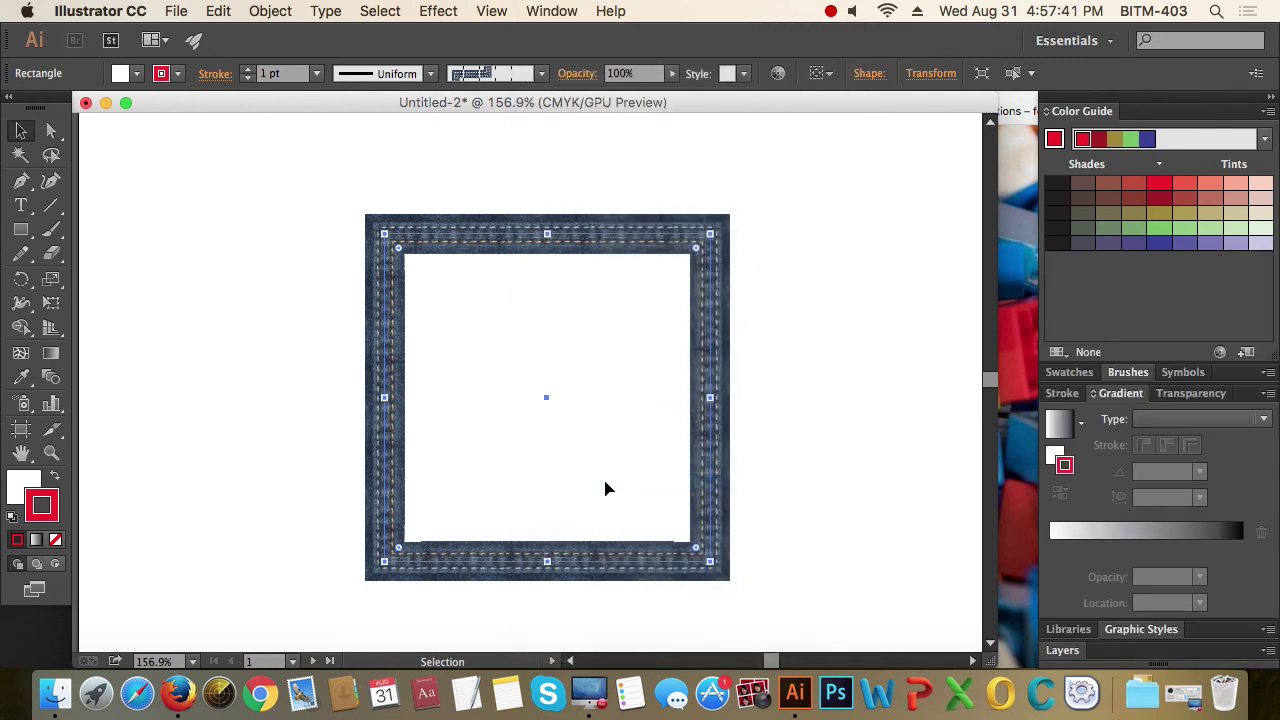
pyautogui.moveTo(1120, 393); pyautogui.dragTo(730, 185)
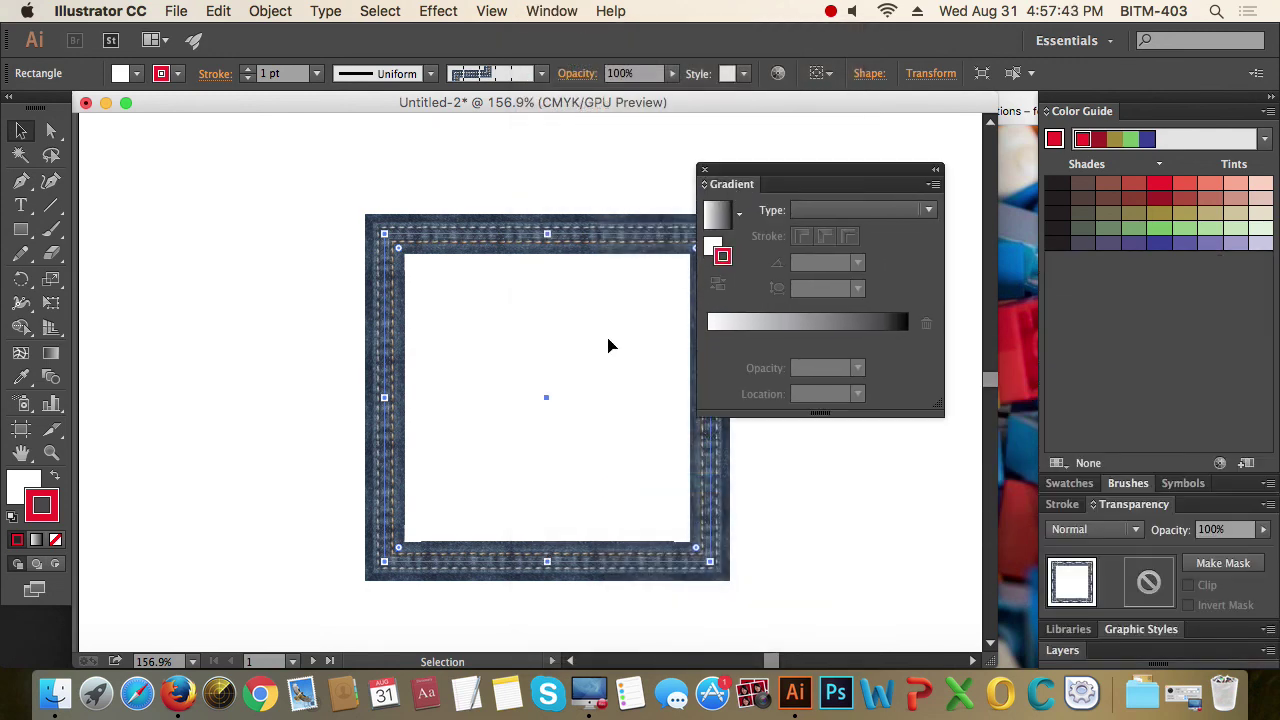
# Apply the white-to-black linear gradient to the square's stroke and fill, then set its stroke to none
pyautogui.click(33, 541)
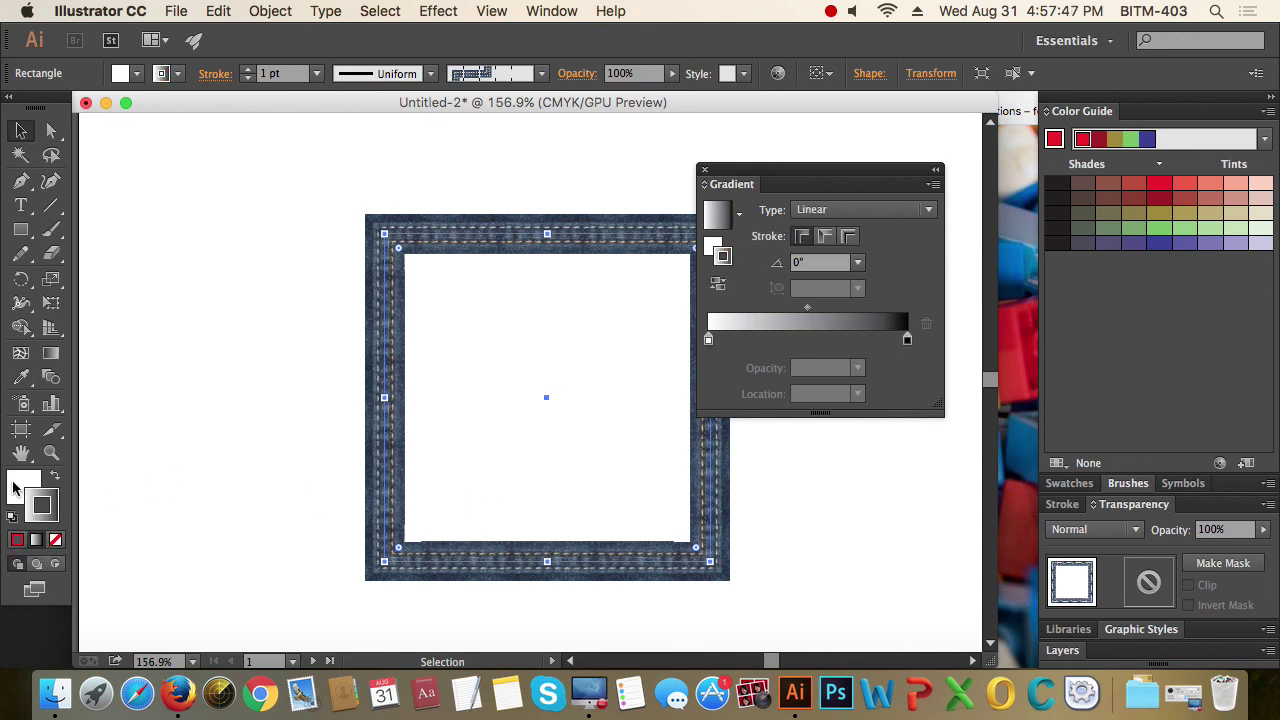
pyautogui.click(14, 488)
pyautogui.click(36, 540)
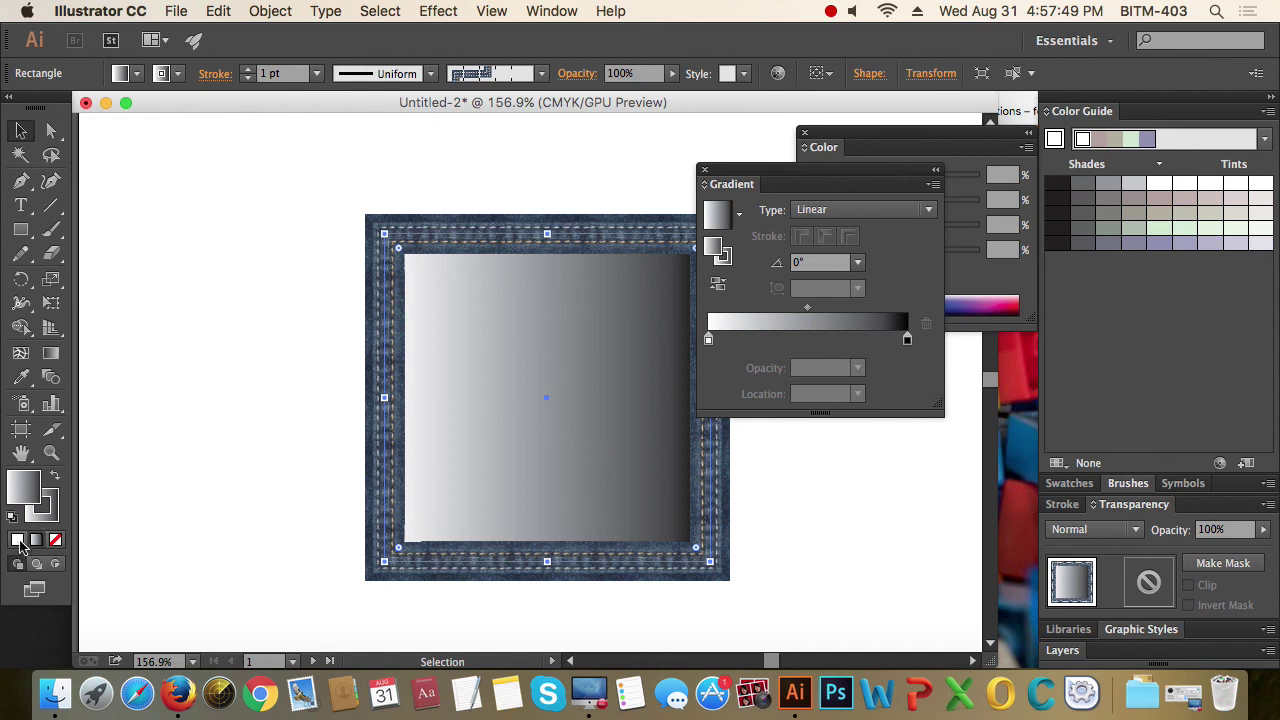
pyautogui.click(44, 508)
pyautogui.click(55, 540)
pyautogui.click(13, 491)
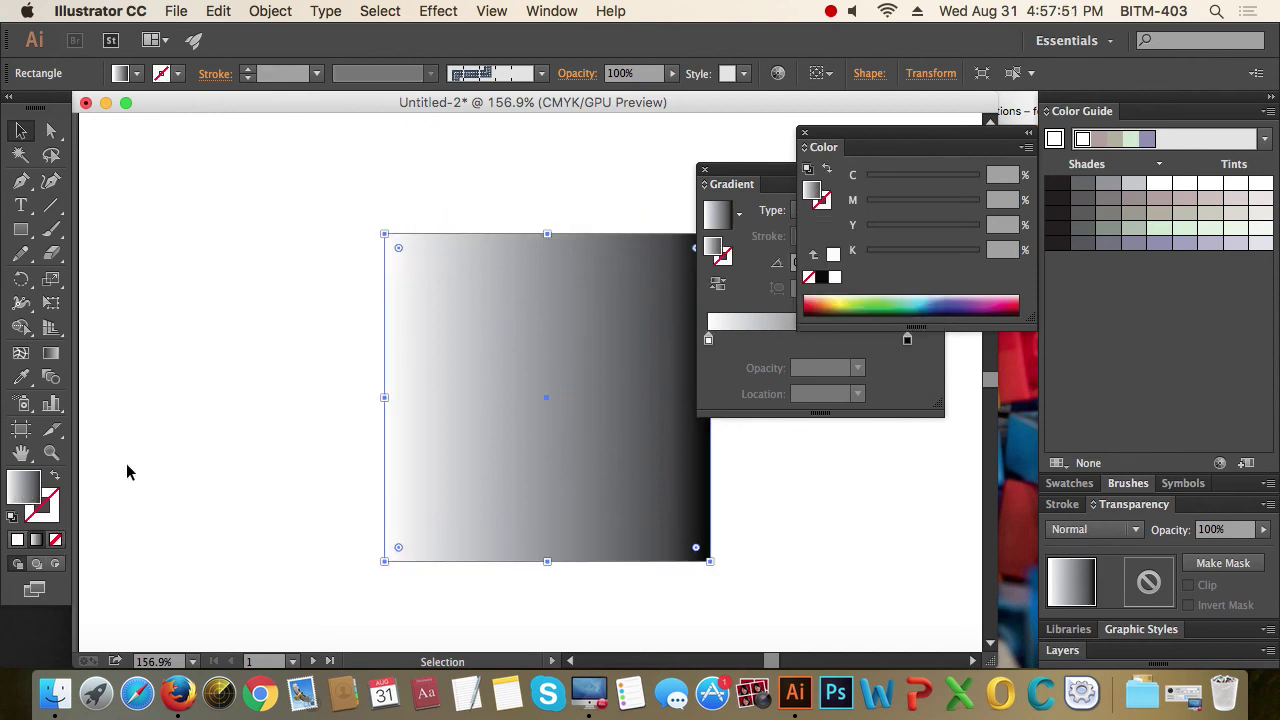
# Move the gradient square to the left, undo that move and shift it a shorter distance left
pyautogui.moveTo(555, 451); pyautogui.dragTo(425, 430)
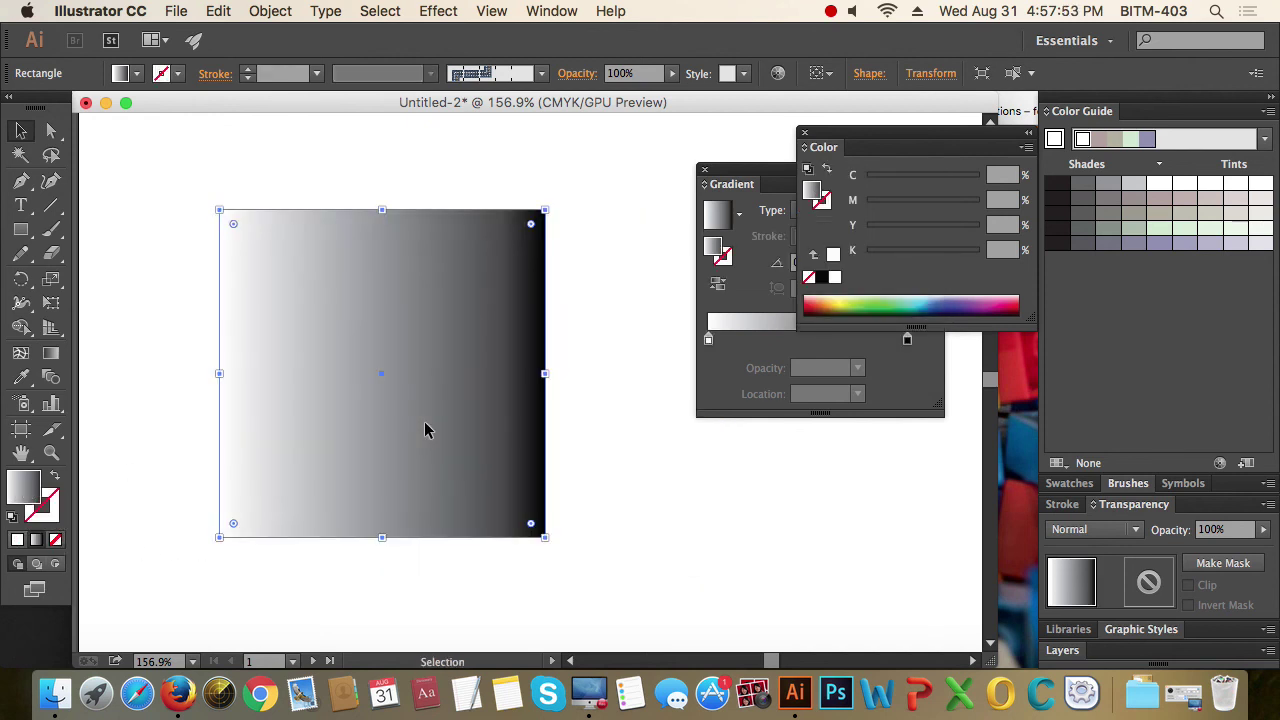
pyautogui.press('super+z')
pyautogui.moveTo(504, 415); pyautogui.dragTo(430, 420)
# Show the Libraries panel among the docked panels
pyautogui.click(553, 11)
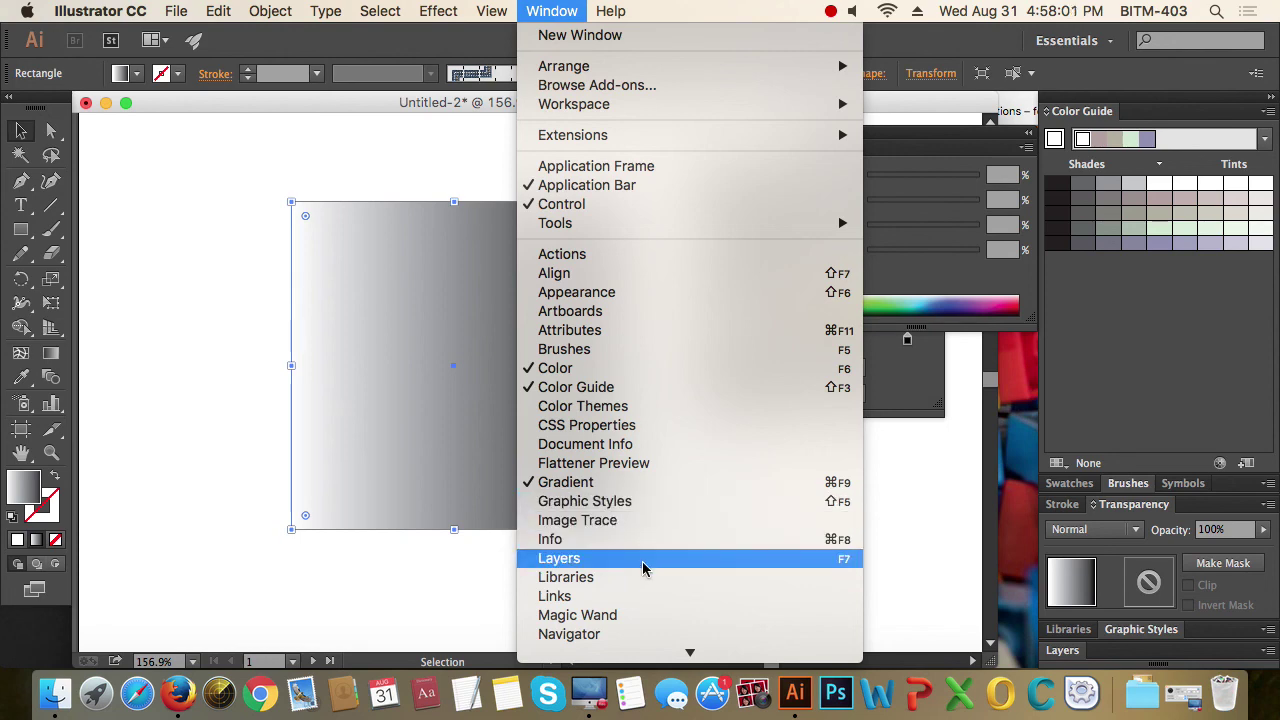
pyautogui.scroll(-5, 643, 568)
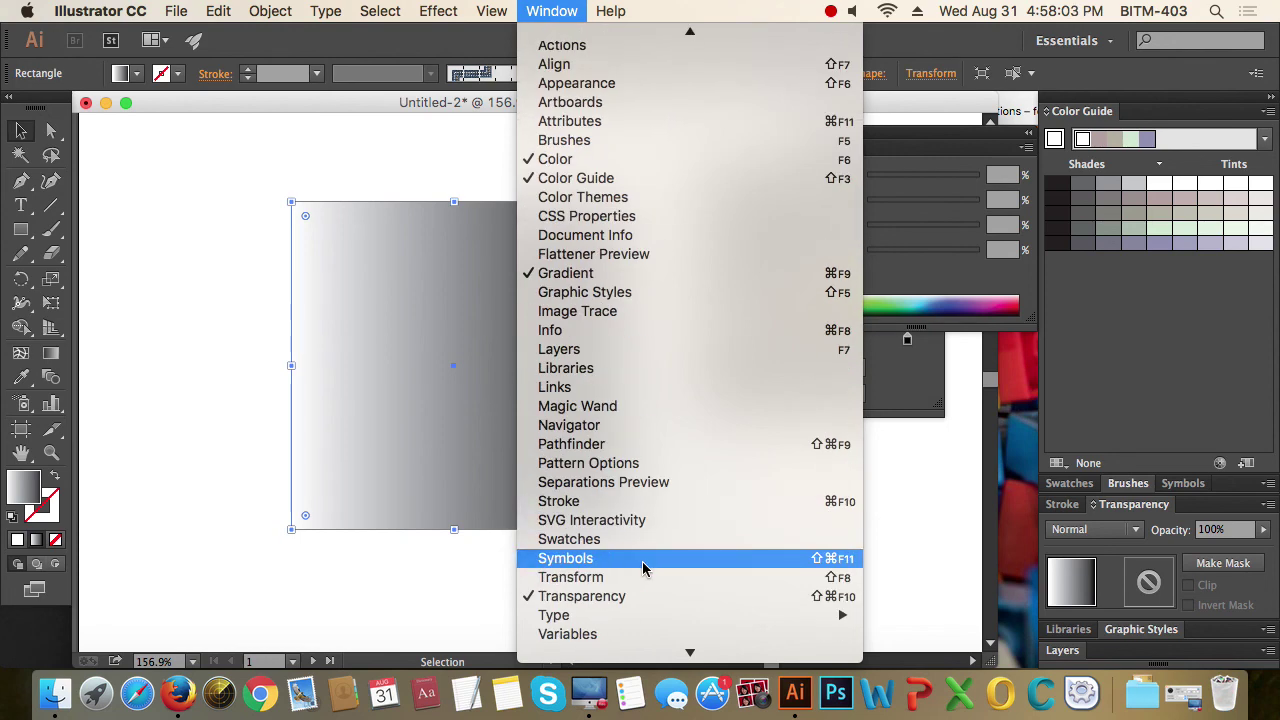
pyautogui.click(653, 372)
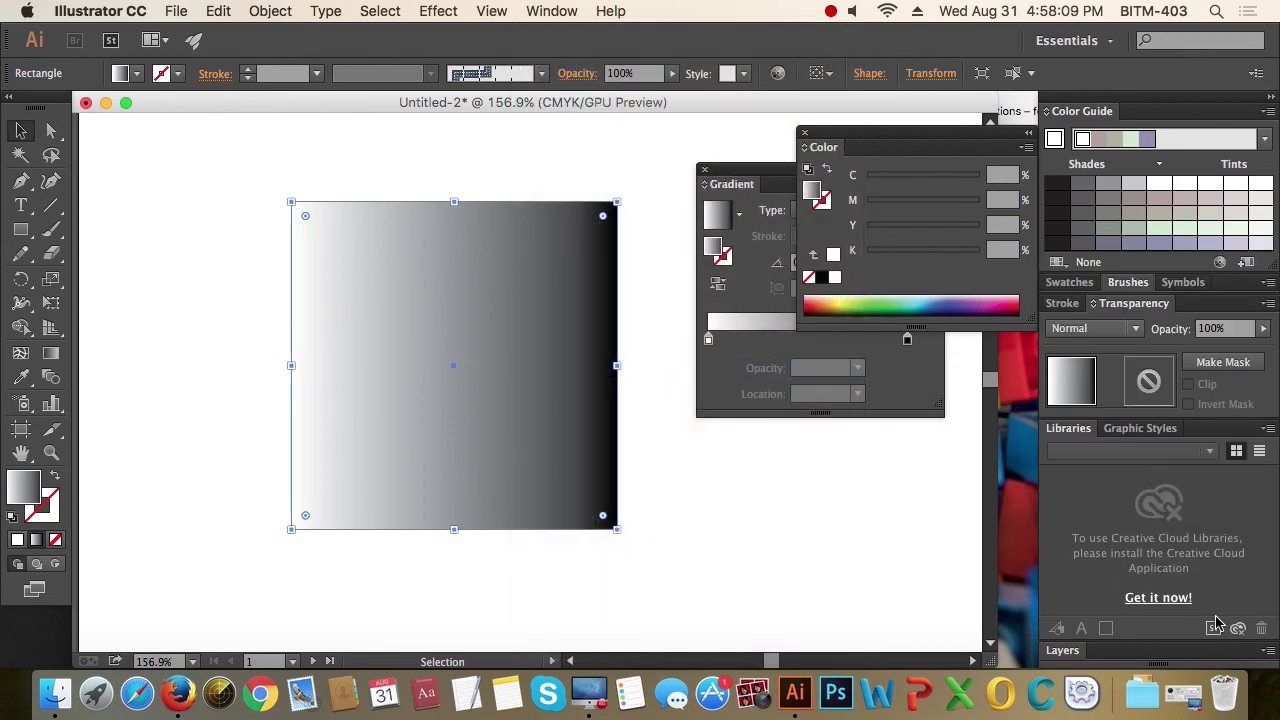
# Show the Links panel and place it over the gradient square's right edge
pyautogui.click(551, 12)
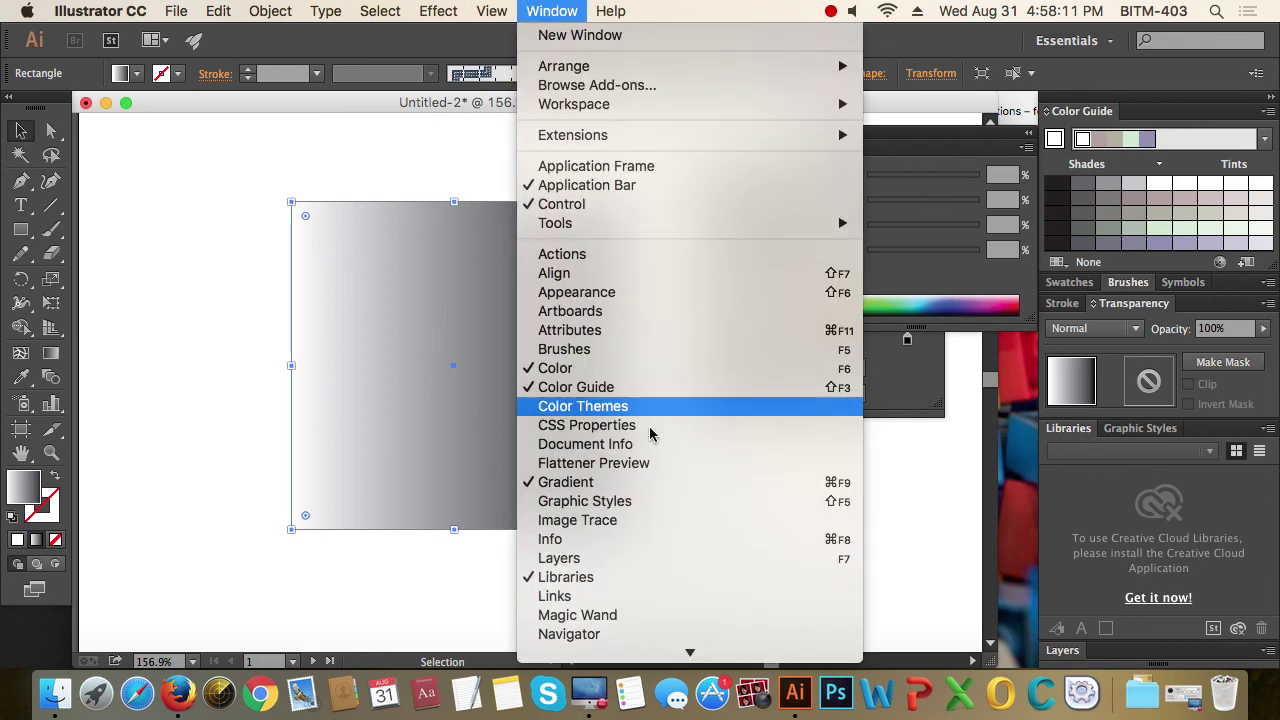
pyautogui.scroll(-5, 658, 527)
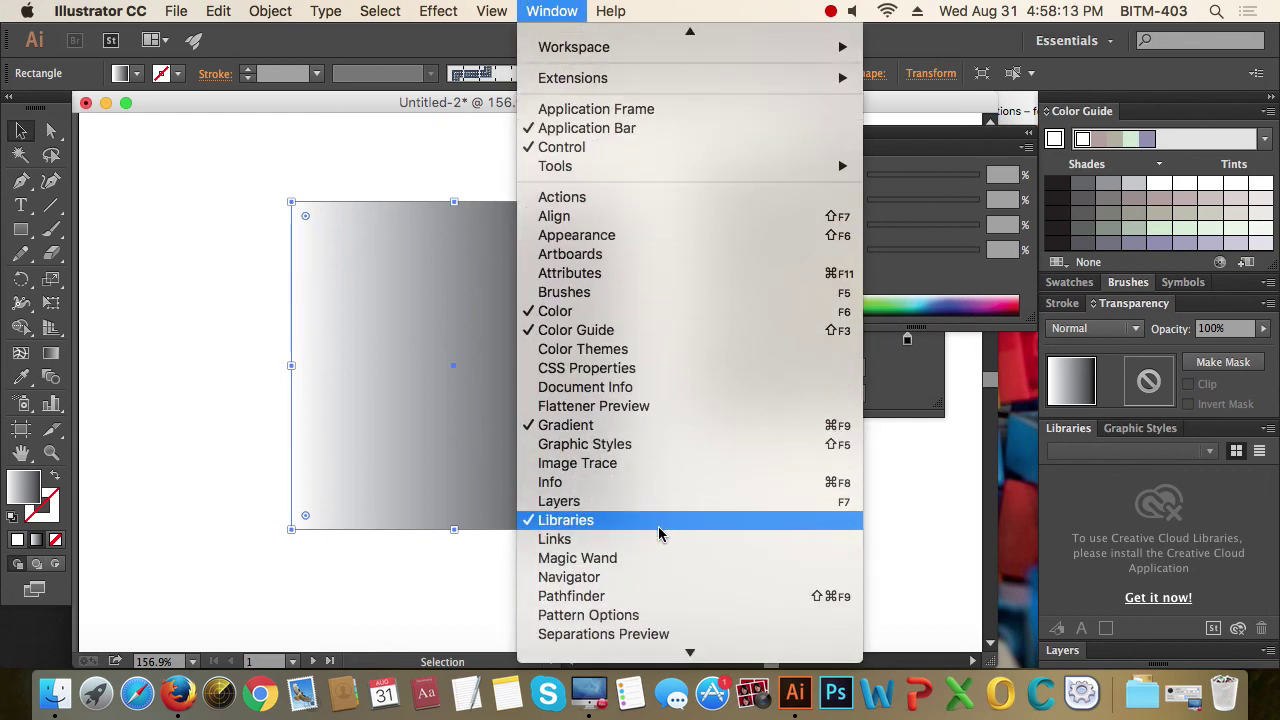
pyautogui.click(631, 472)
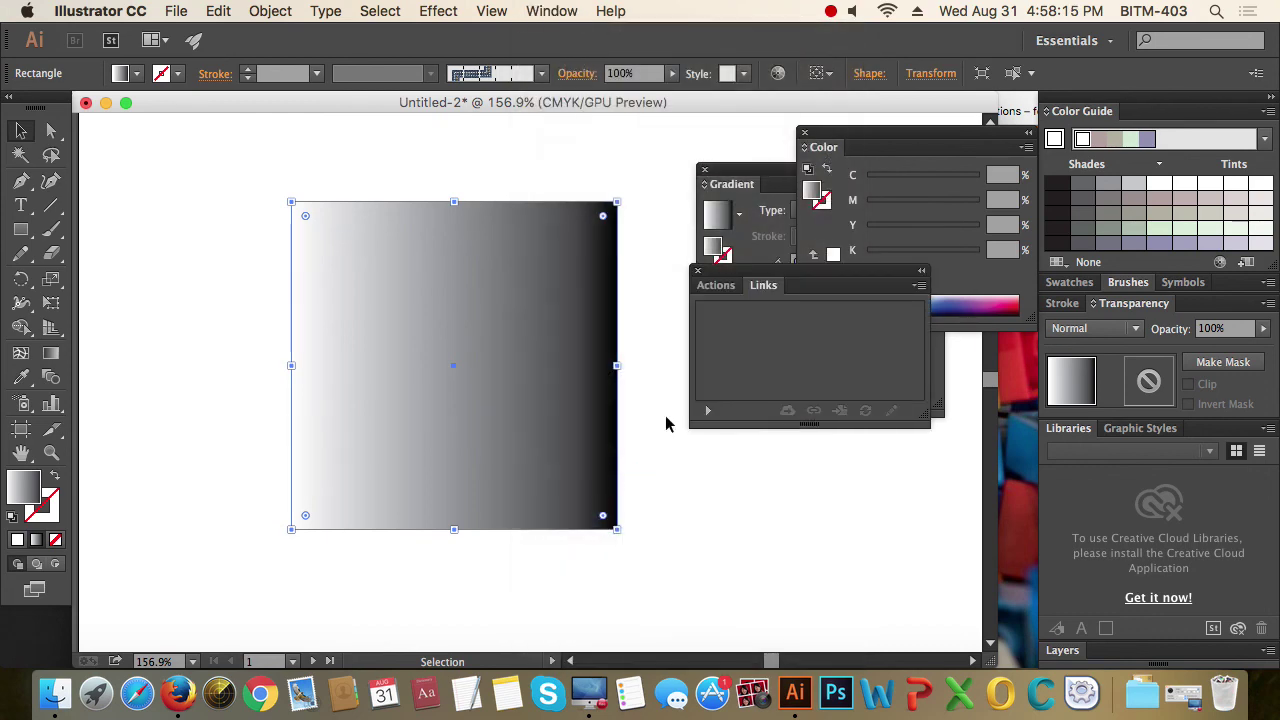
pyautogui.moveTo(793, 272); pyautogui.dragTo(619, 322)
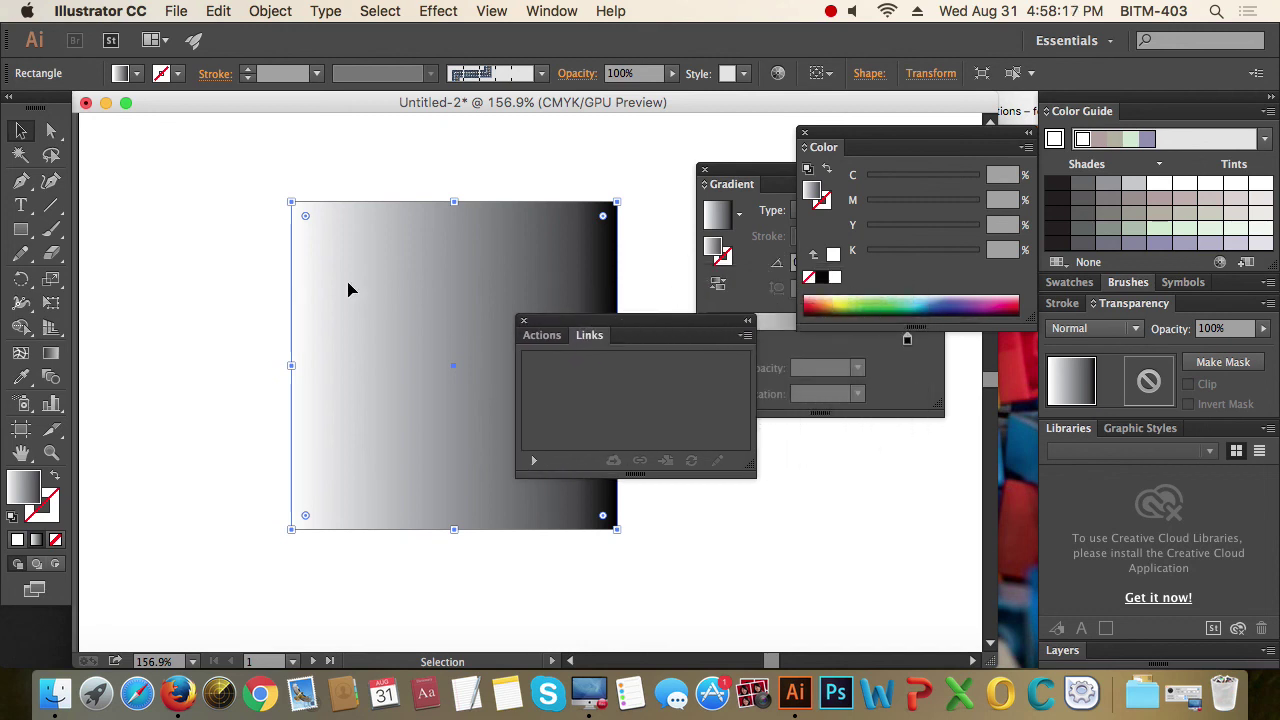
pyautogui.click(180, 191)
pyautogui.moveTo(191, 166); pyautogui.dragTo(394, 278)
# Show the Pathfinder panel and close the floating Links panel
pyautogui.click(551, 11)
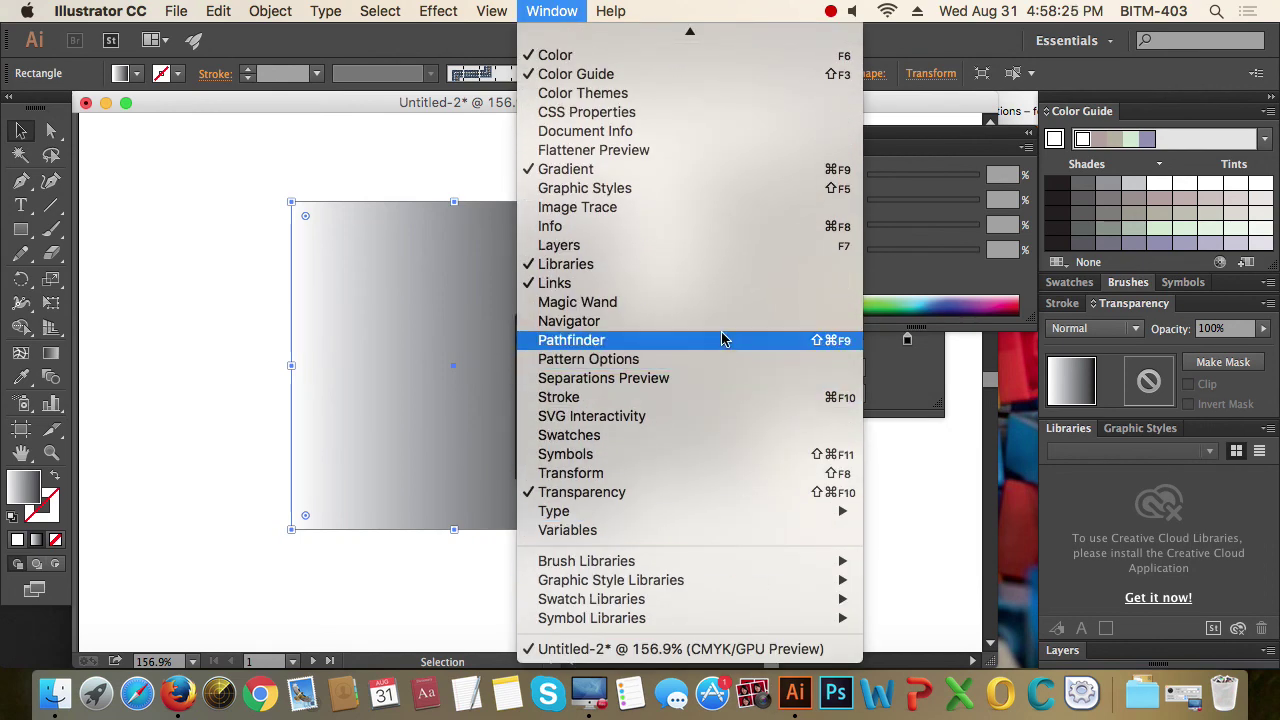
pyautogui.click(723, 340)
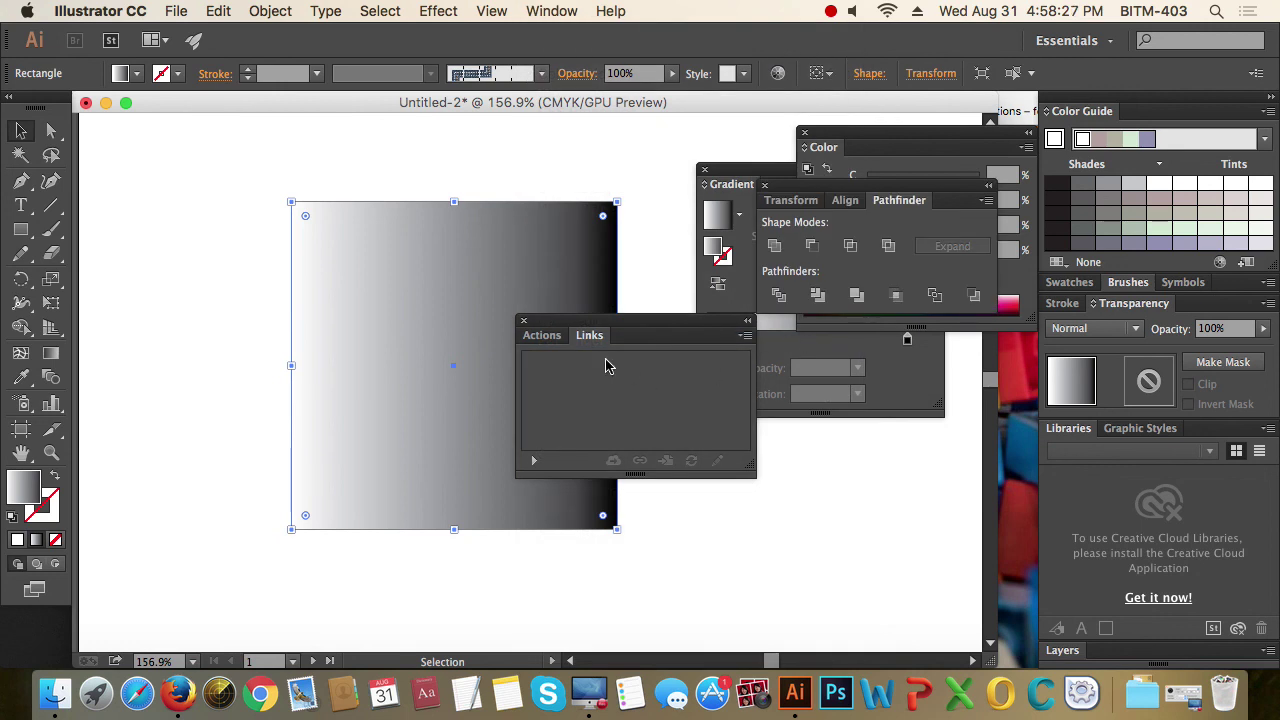
pyautogui.click(524, 323)
# Delete the gradient square from the artboard and show the Stroke panel
pyautogui.moveTo(686, 543); pyautogui.dragTo(466, 349)
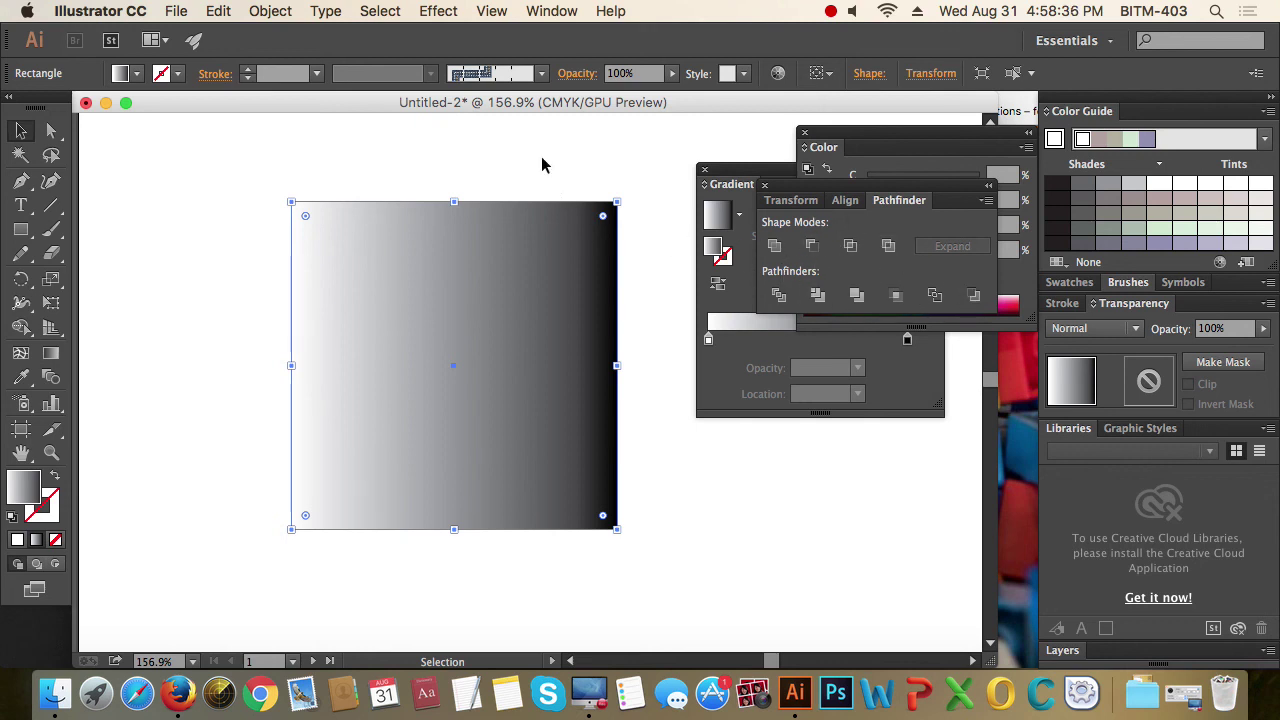
pyautogui.press('super+shift+a')
pyautogui.click(545, 11)
pyautogui.scroll(-5, 677, 634)
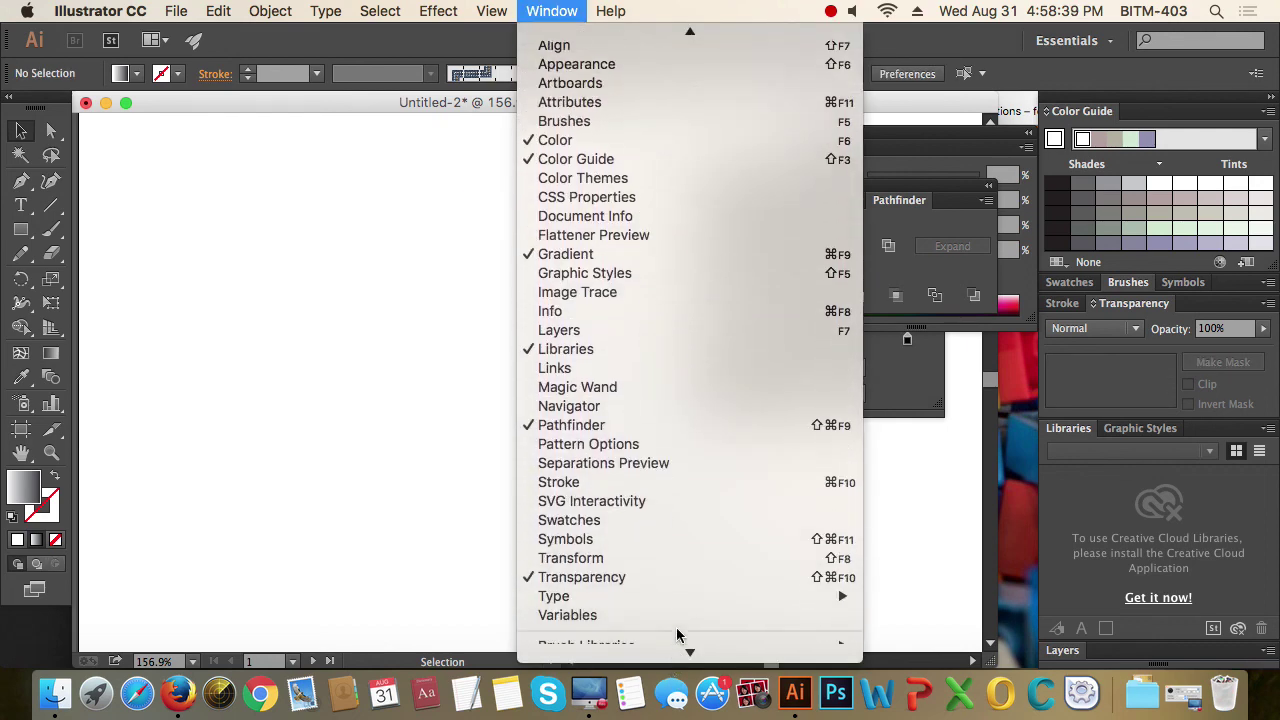
pyautogui.click(686, 482)
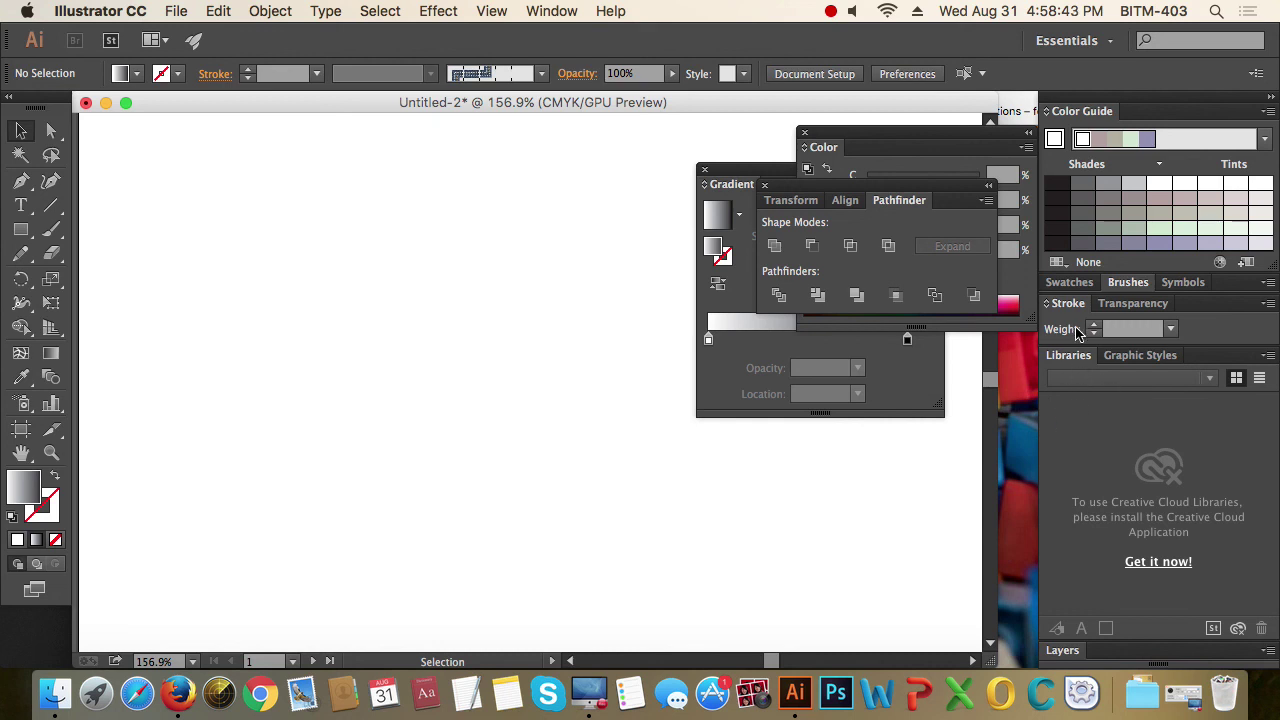
# Float the Stroke panel over the artboard, expand it to its full options and close it
pyautogui.moveTo(1066, 303); pyautogui.dragTo(362, 195)
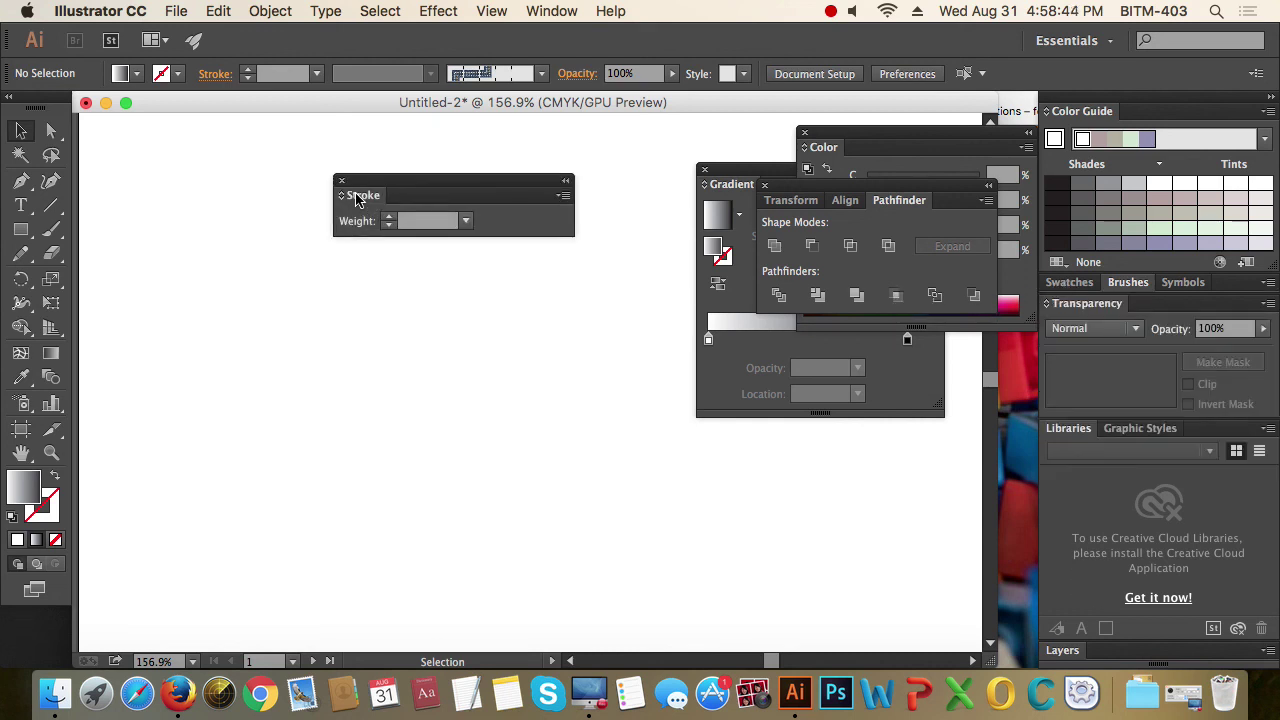
pyautogui.click(565, 196)
pyautogui.click(629, 200)
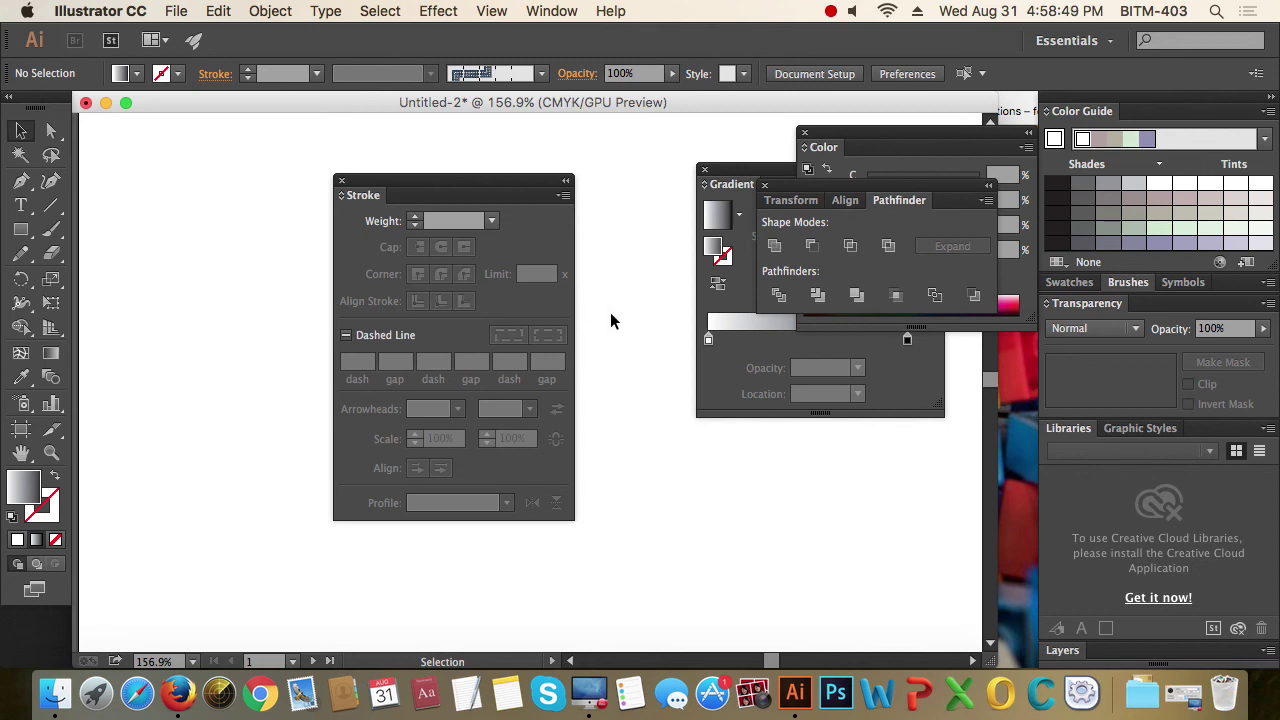
pyautogui.click(341, 180)
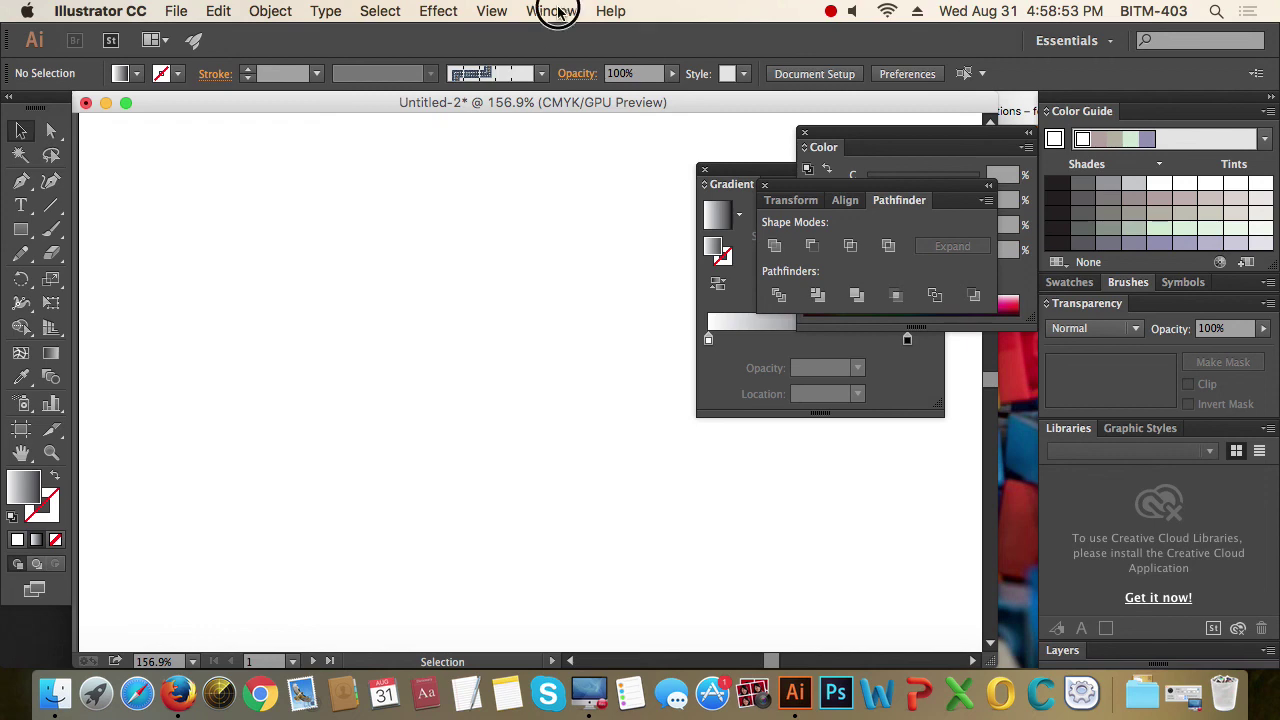
# Show the Transform panel in the floating Pathfinder group
pyautogui.click(558, 10)
pyautogui.scroll(-5, 720, 500)
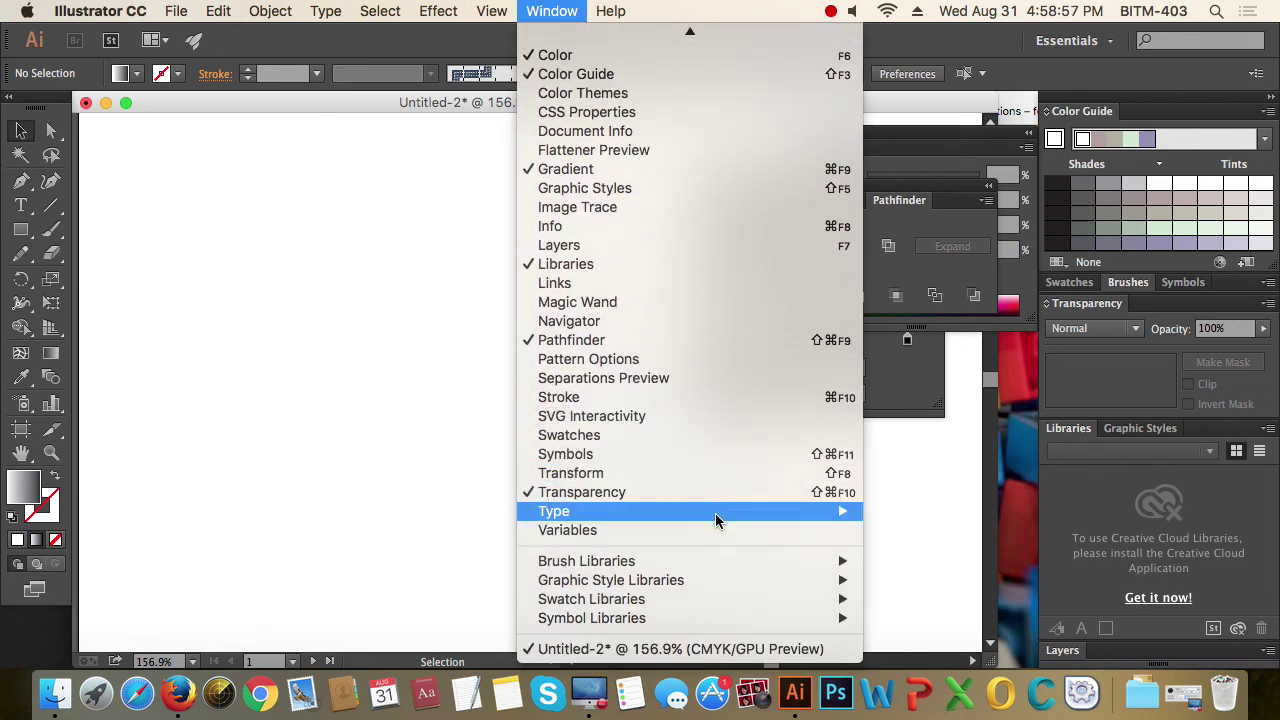
pyautogui.click(702, 473)
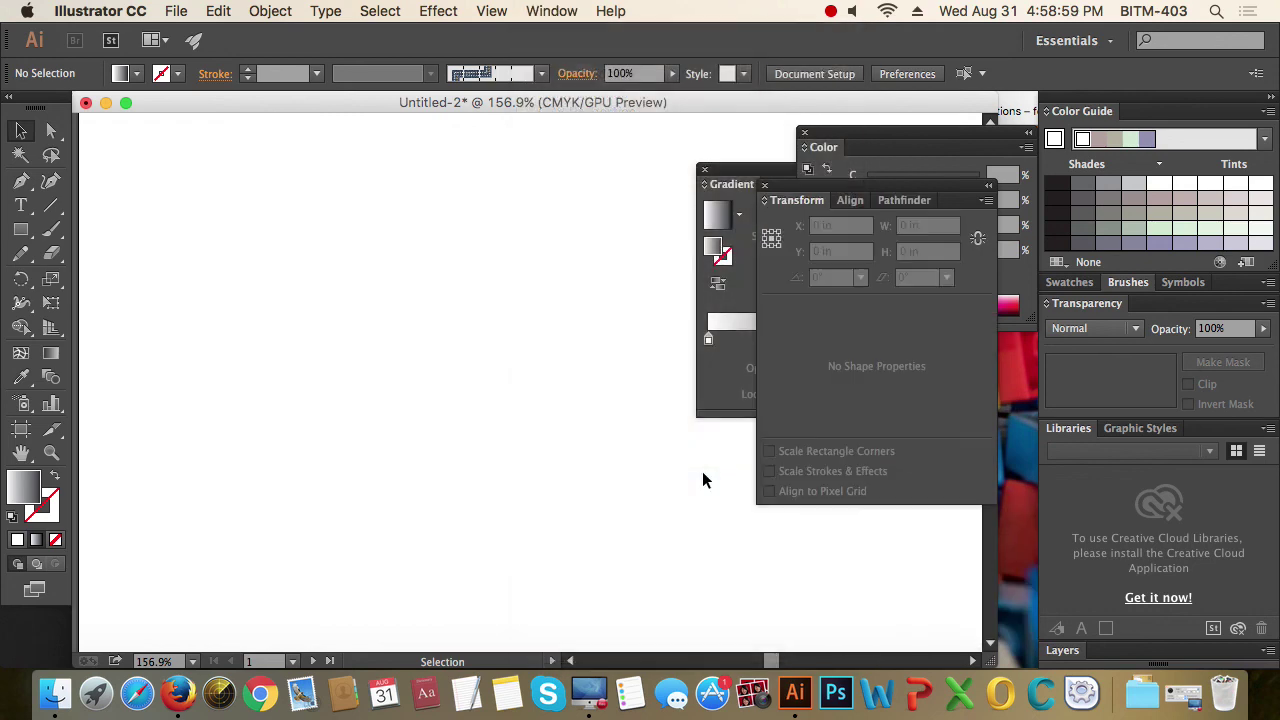
# Draw a rectangle about 1.33 by 1.38 in mid-artboard and reset it to the default white fill and black stroke
pyautogui.click(20, 229)
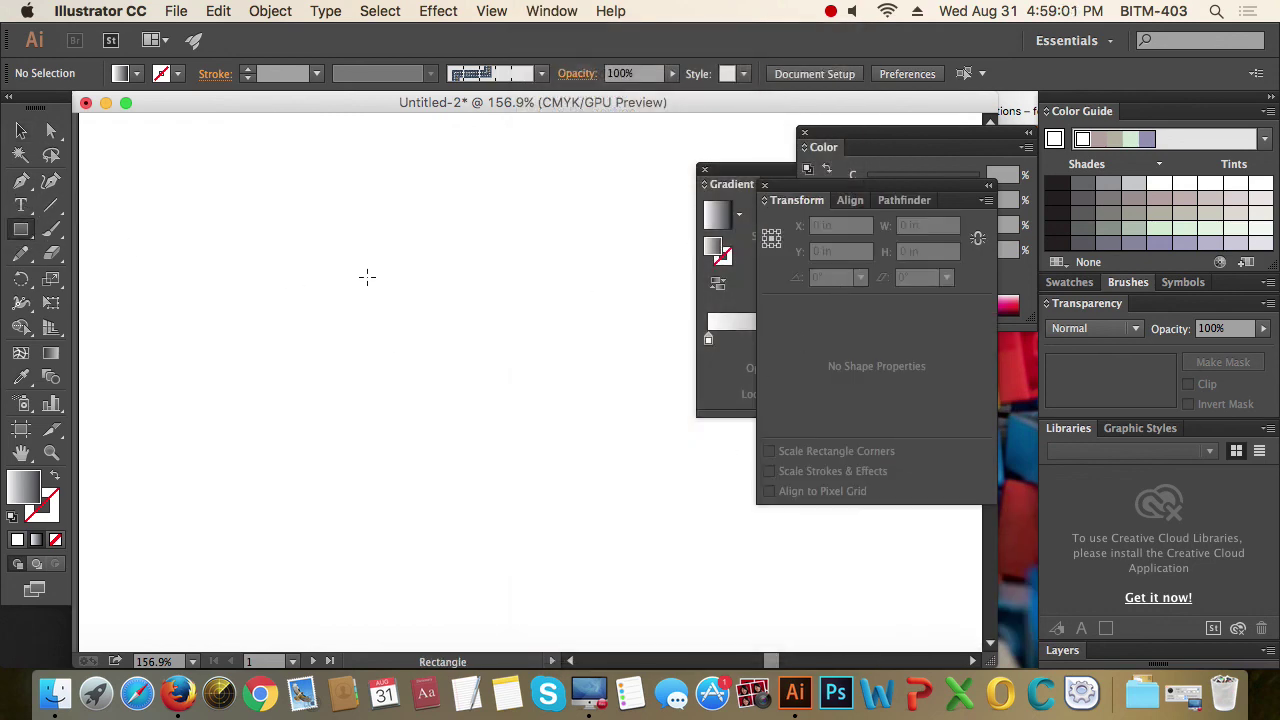
pyautogui.moveTo(366, 277); pyautogui.dragTo(516, 432)
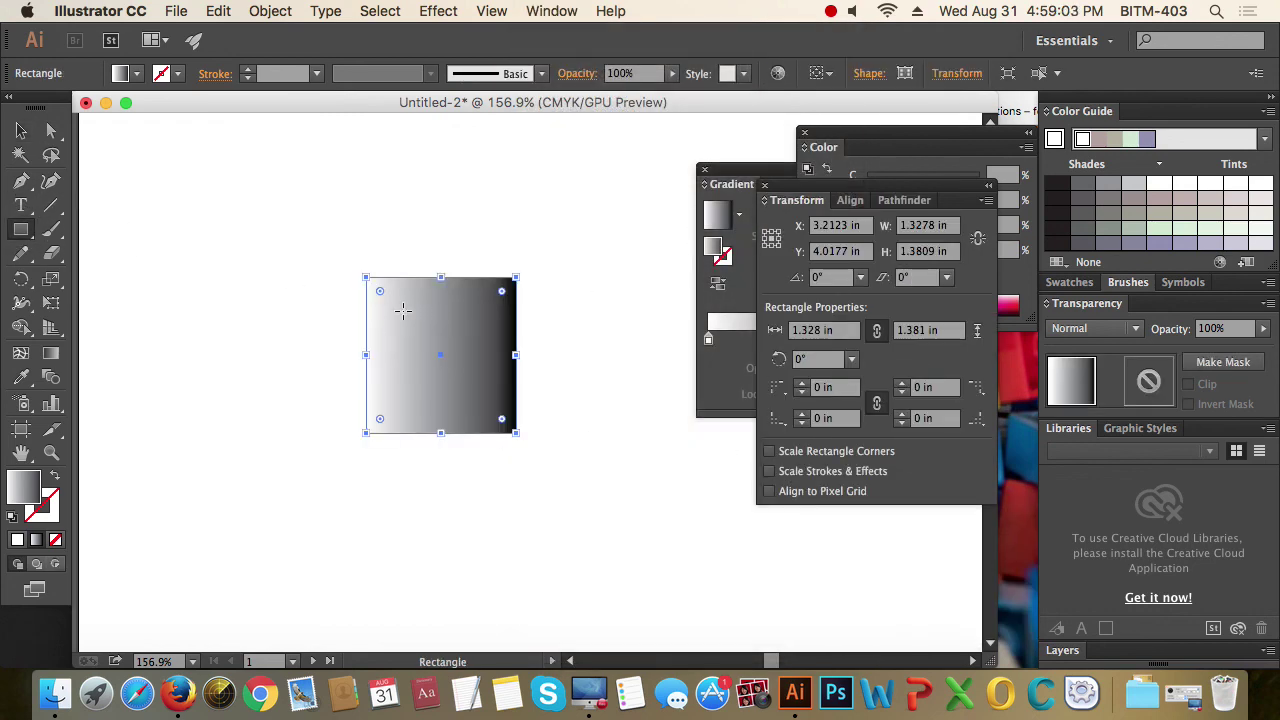
pyautogui.click(12, 517)
pyautogui.click(24, 131)
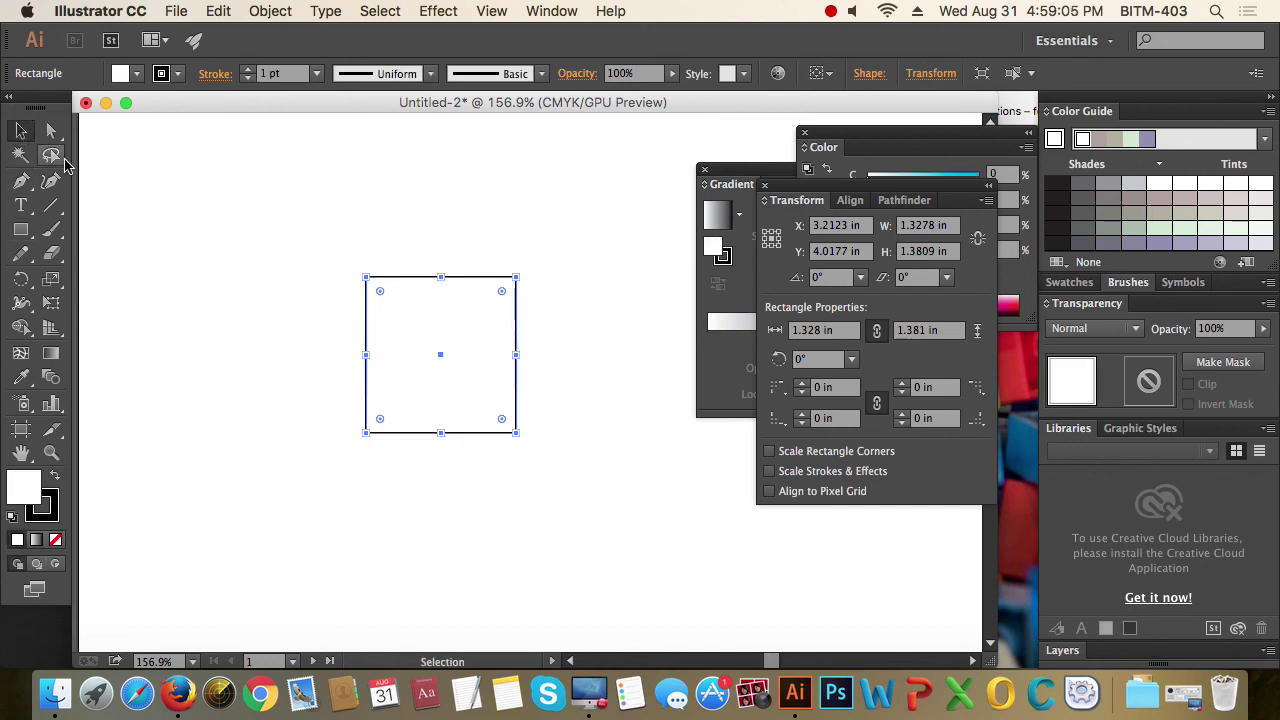
# Set the rectangle's Y position to 4 in and its height to 2 in
pyautogui.doubleClick(833, 253)
pyautogui.write('4')
pyautogui.press('Tab')
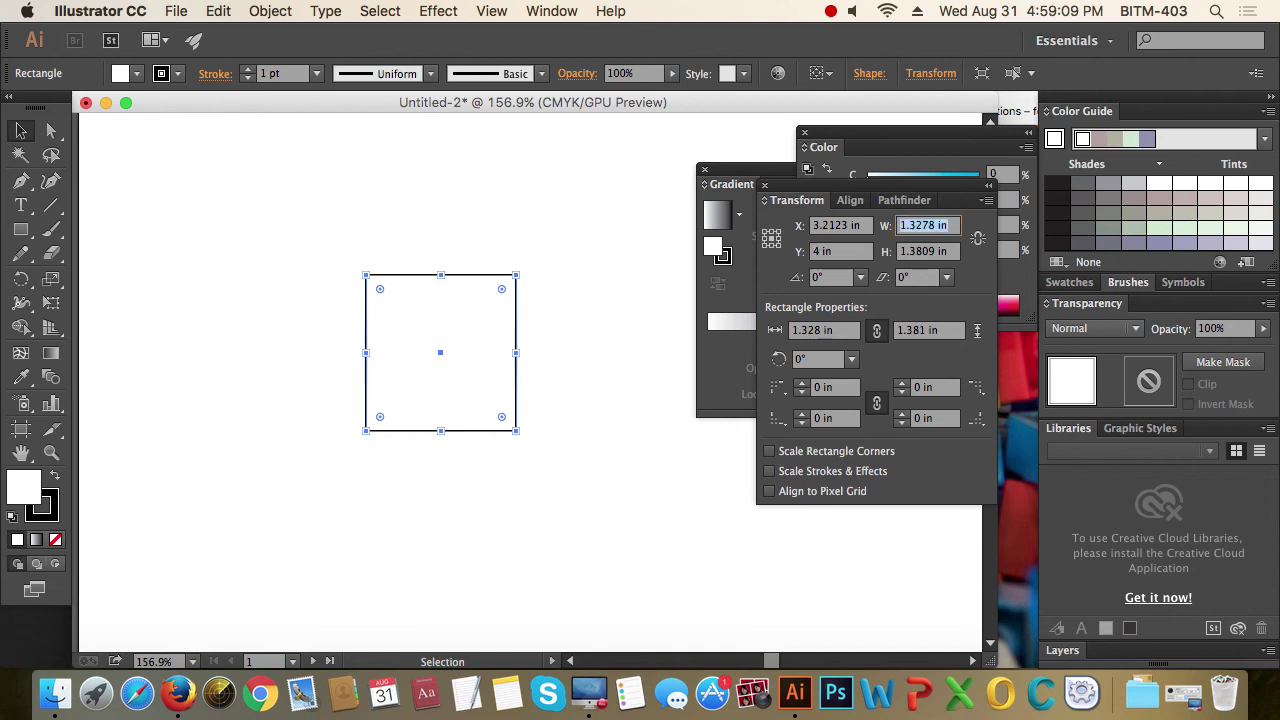
pyautogui.press('Tab')
pyautogui.write('2')
pyautogui.press('Return')
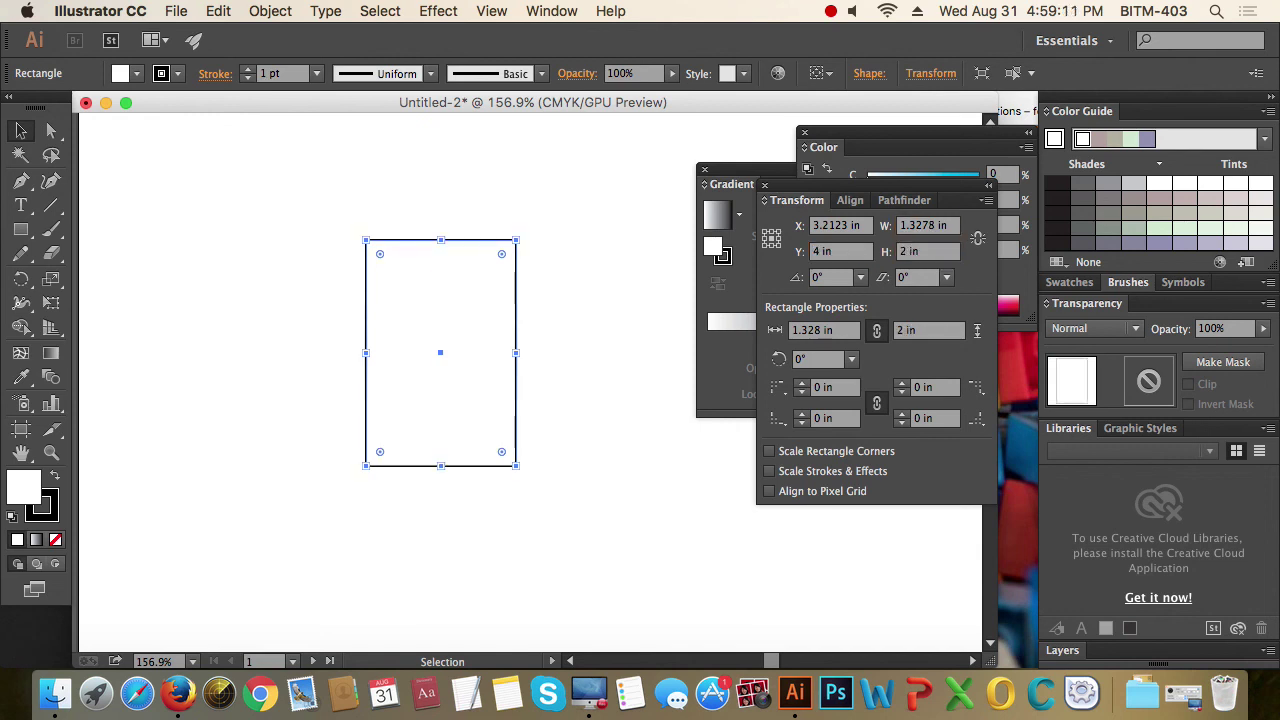
# Move the rectangle left to about X 2.44 in, then set its Y position to 2 in
pyautogui.click(571, 467)
pyautogui.moveTo(571, 467); pyautogui.dragTo(306, 306)
pyautogui.moveTo(466, 351); pyautogui.dragTo(354, 360)
pyautogui.doubleClick(833, 251)
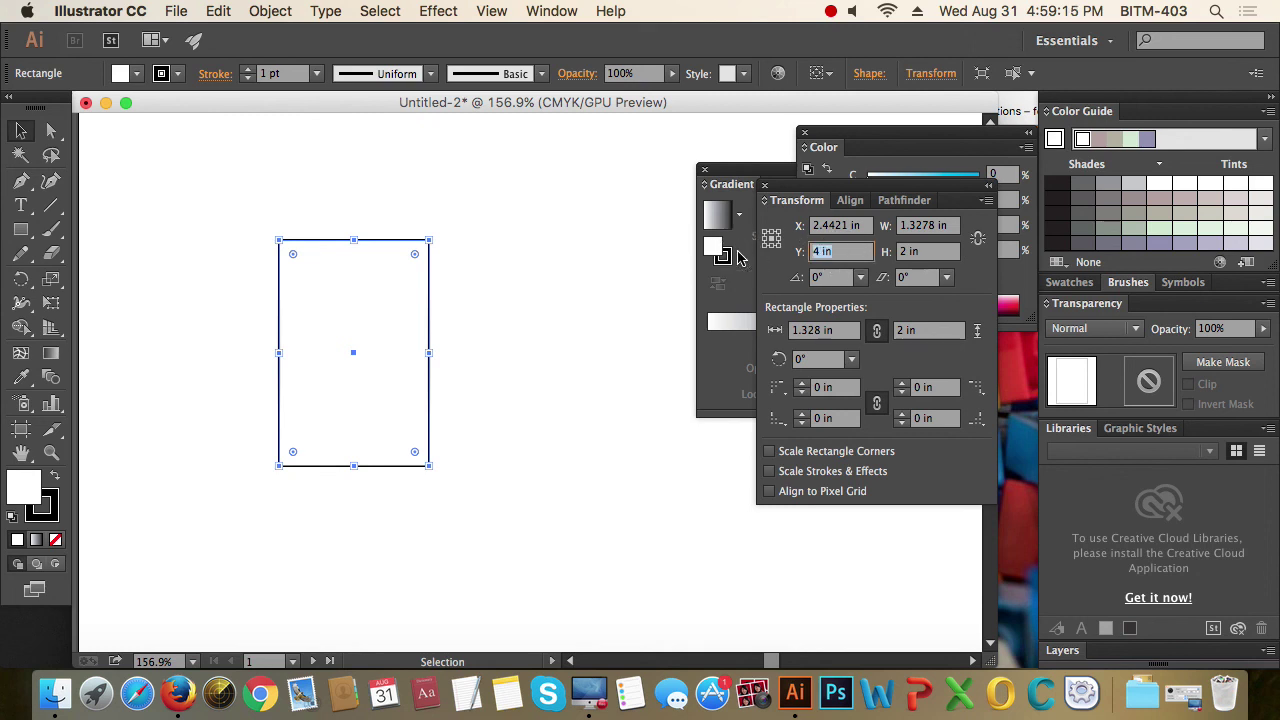
pyautogui.write('2')
pyautogui.press('Return')
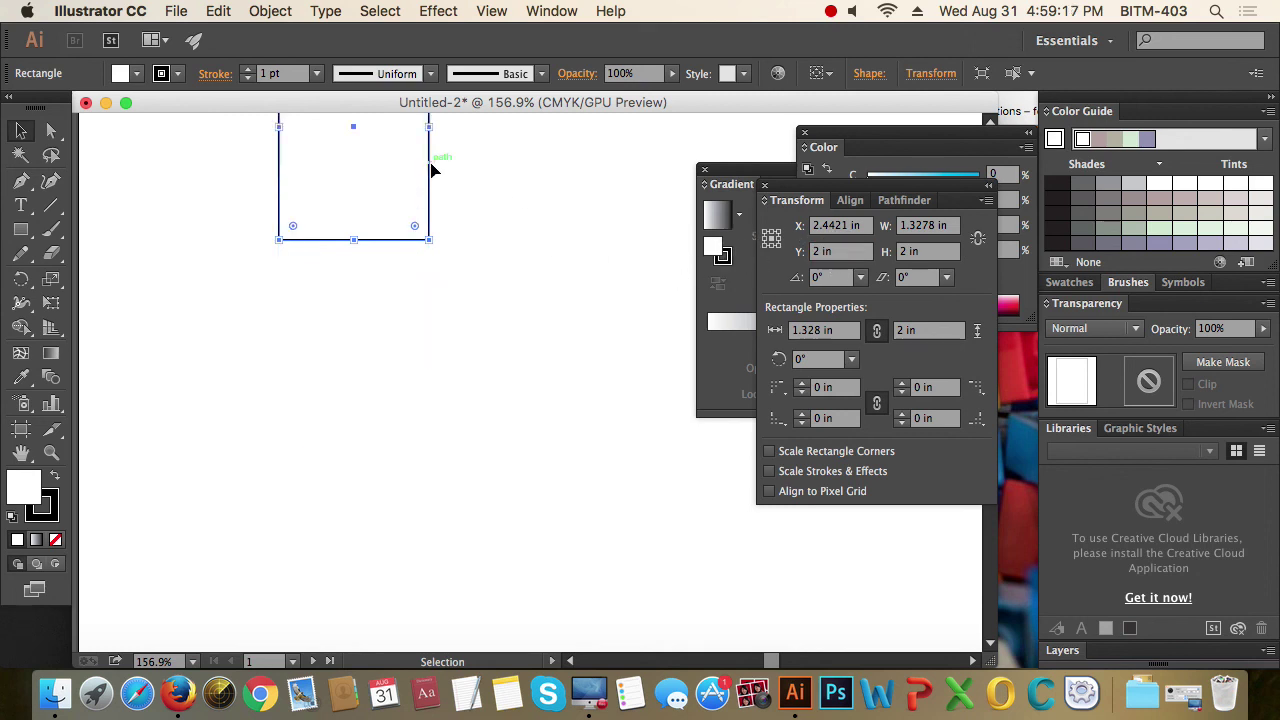
# Move the rectangle back down to about Y 3.72 in, then set its Y position to 2 in again
pyautogui.moveTo(432, 170); pyautogui.dragTo(459, 363)
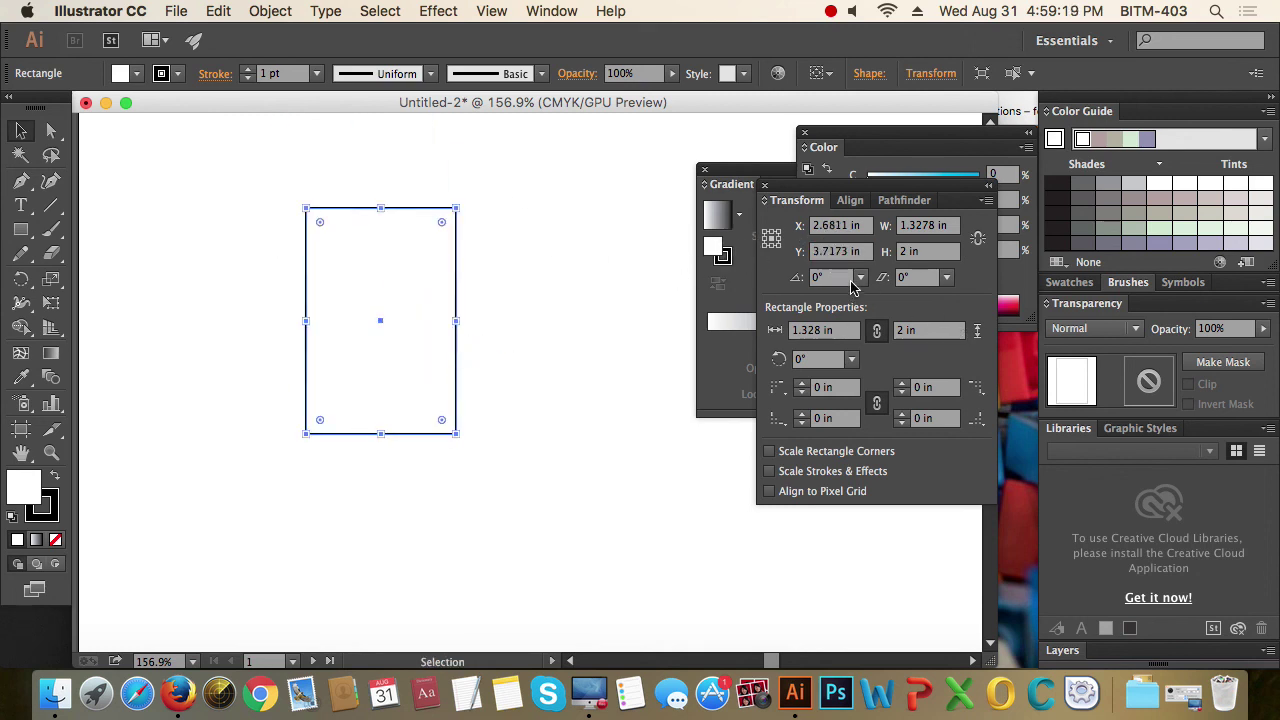
pyautogui.moveTo(537, 422); pyautogui.dragTo(354, 306)
pyautogui.click(865, 257)
pyautogui.write('2')
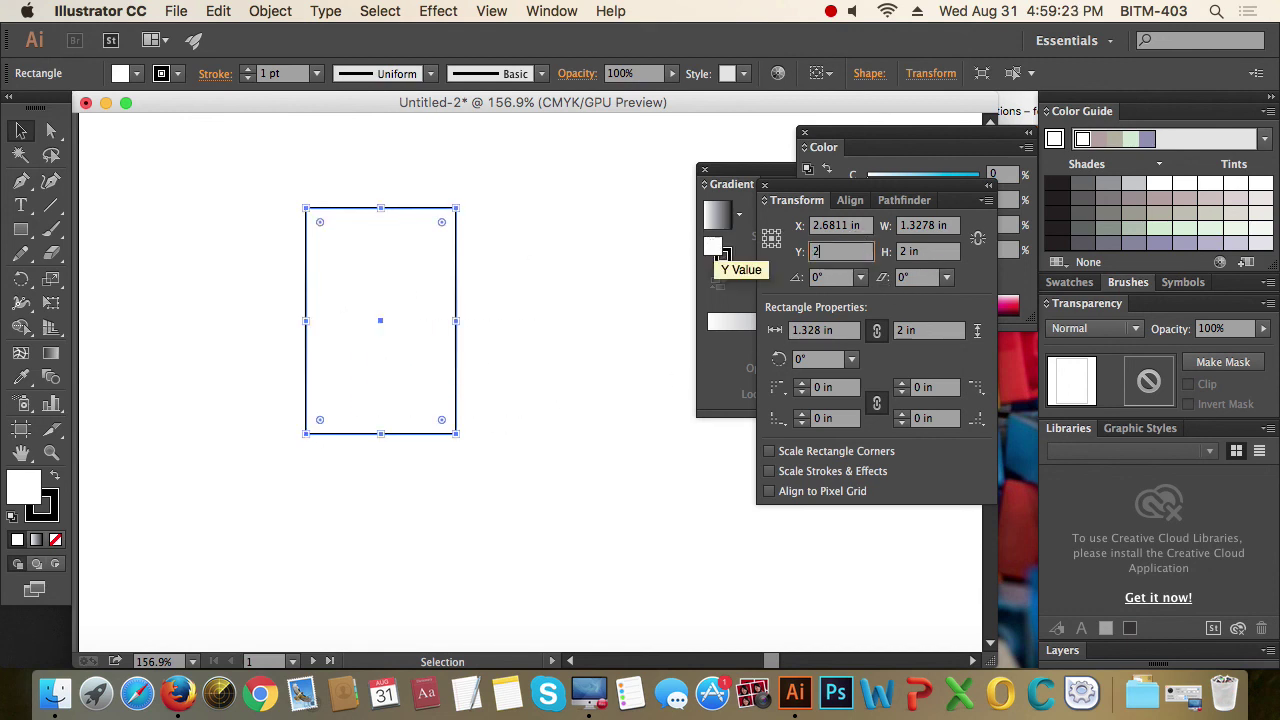
pyautogui.press('Return')
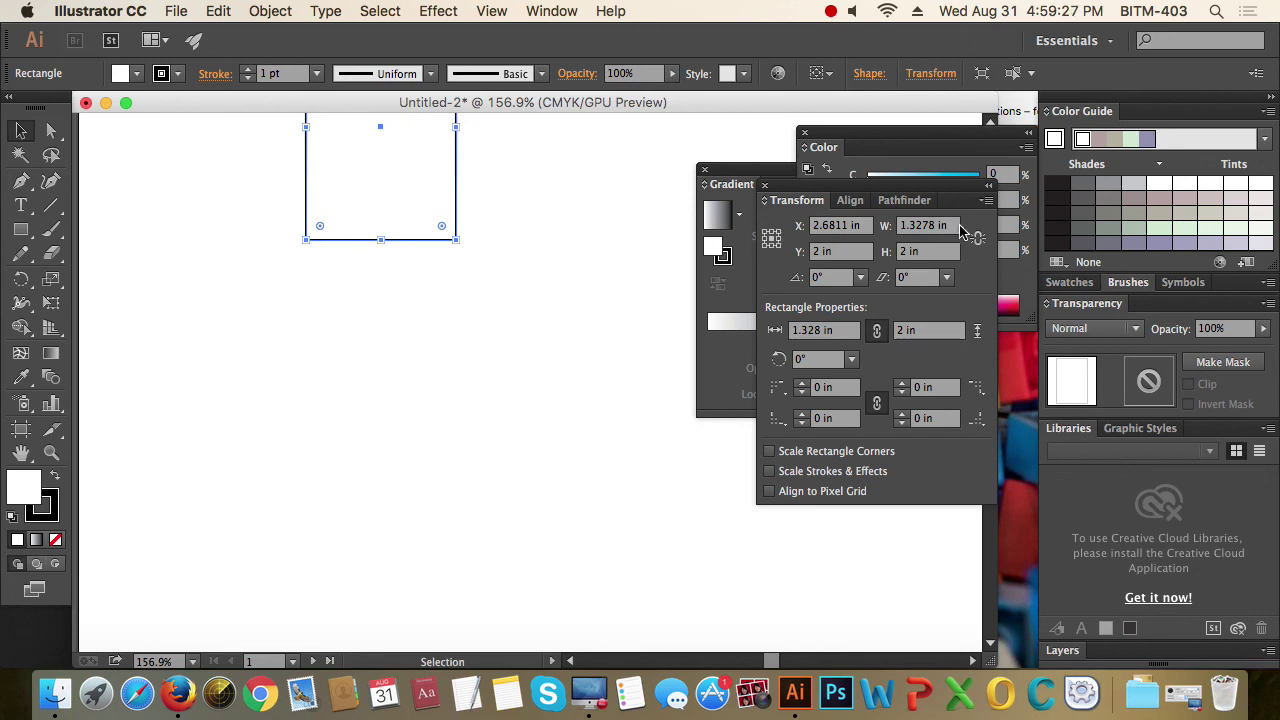
# Set the rectangle's width to 2 in and move it down to X about 3.07 in, Y 4 in
pyautogui.click(922, 225)
pyautogui.write('2')
pyautogui.press('Return')
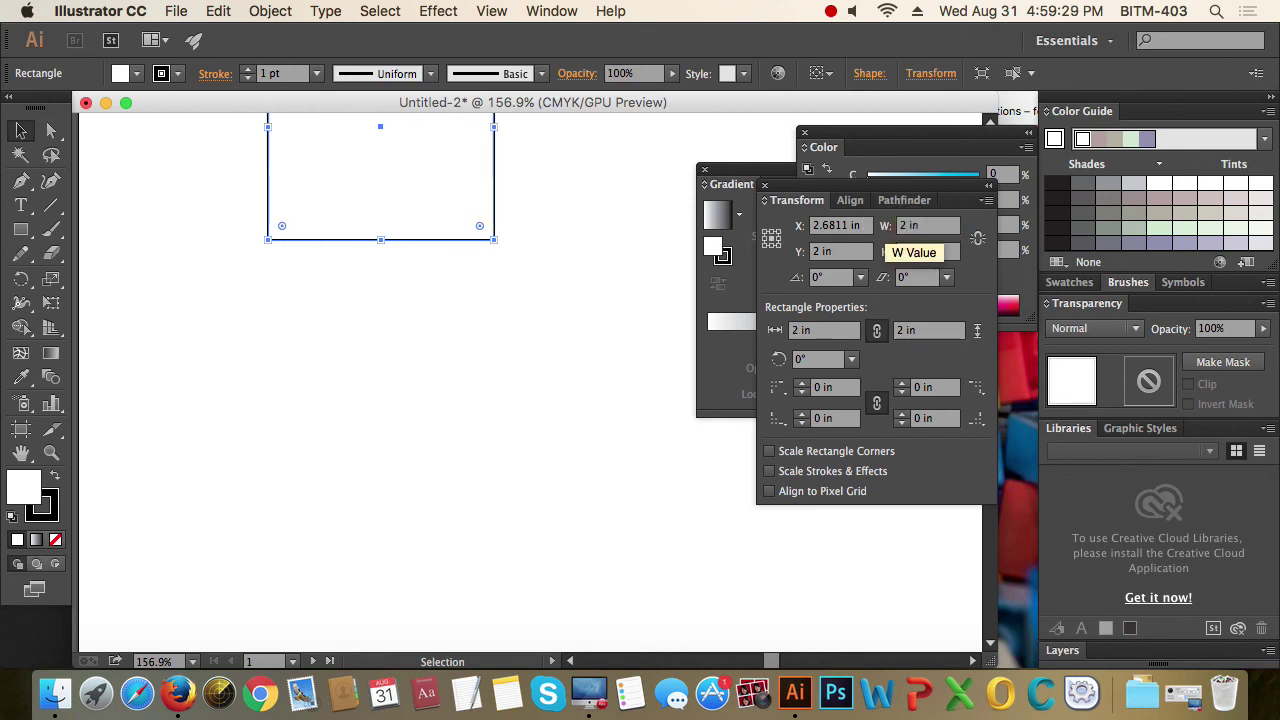
pyautogui.moveTo(494, 160); pyautogui.dragTo(538, 386)
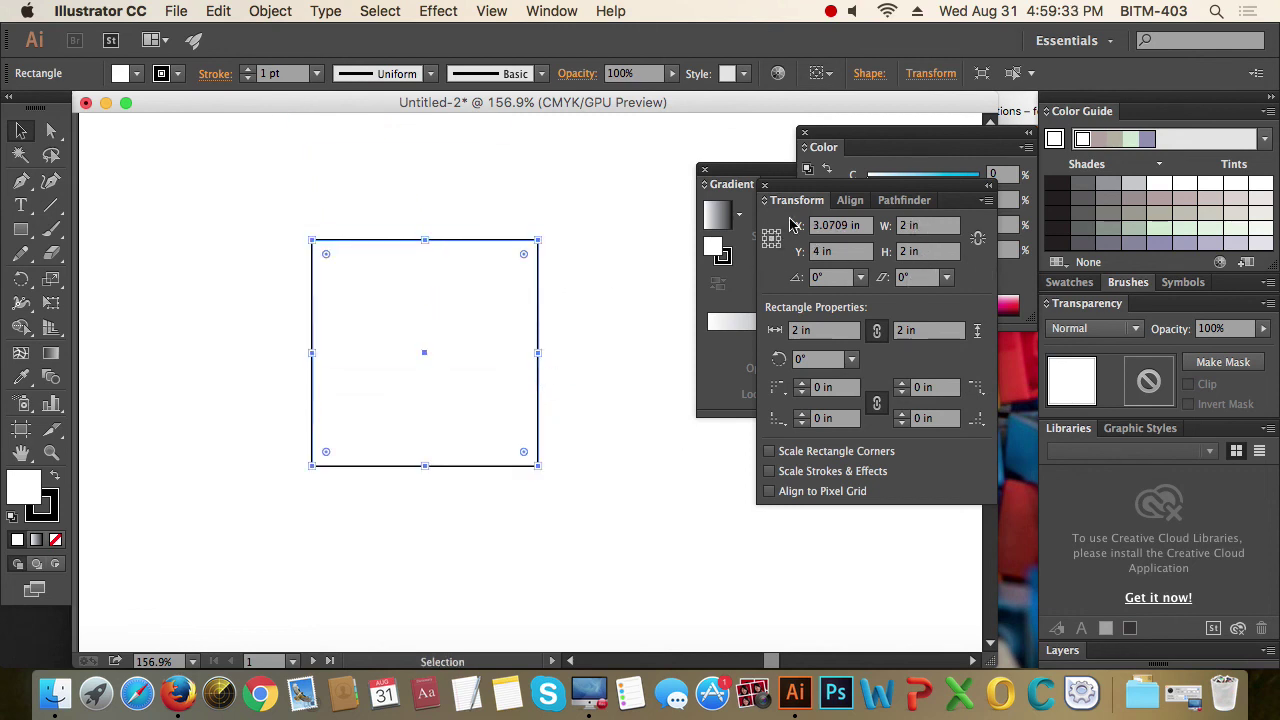
pyautogui.click(884, 225)
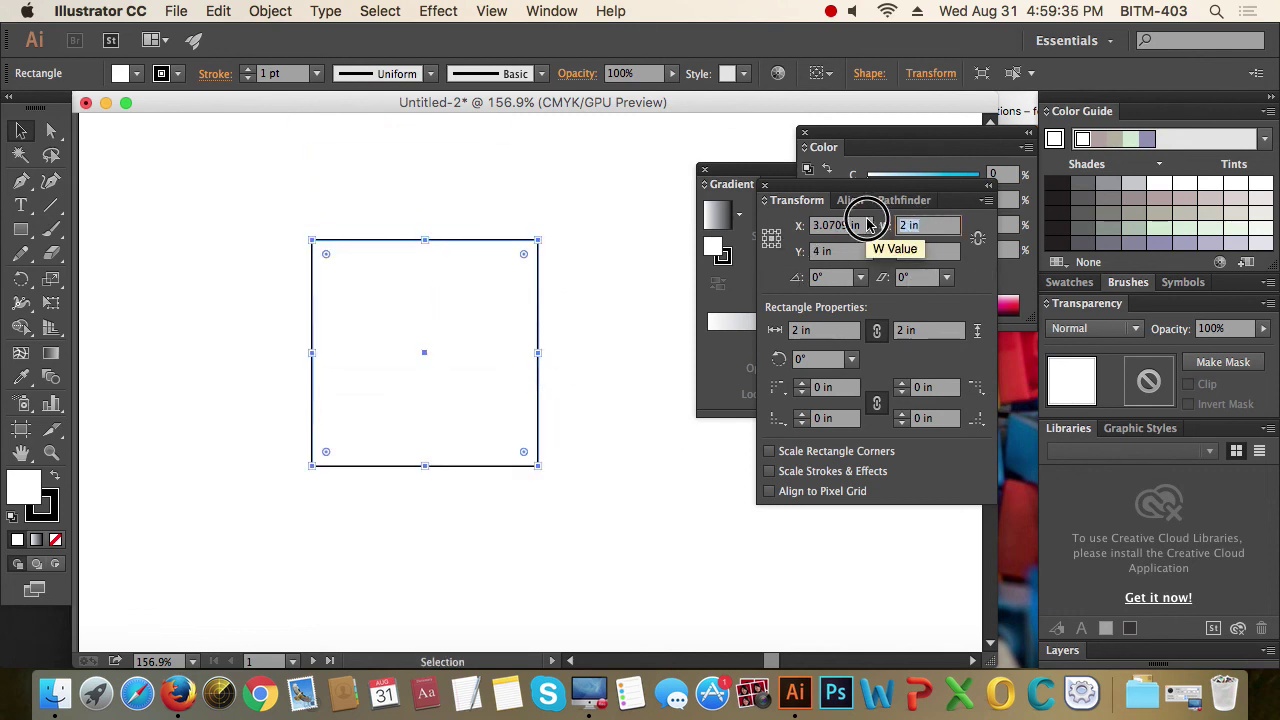
pyautogui.click(890, 254)
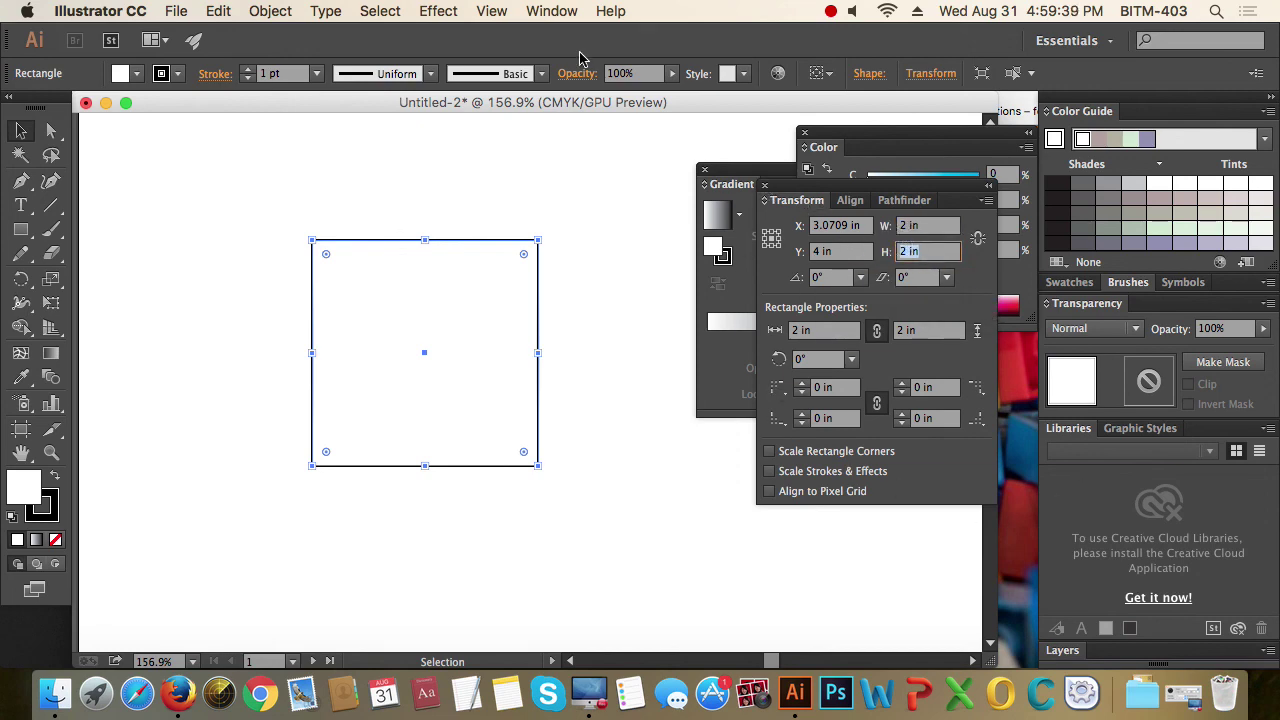
pyautogui.click(572, 12)
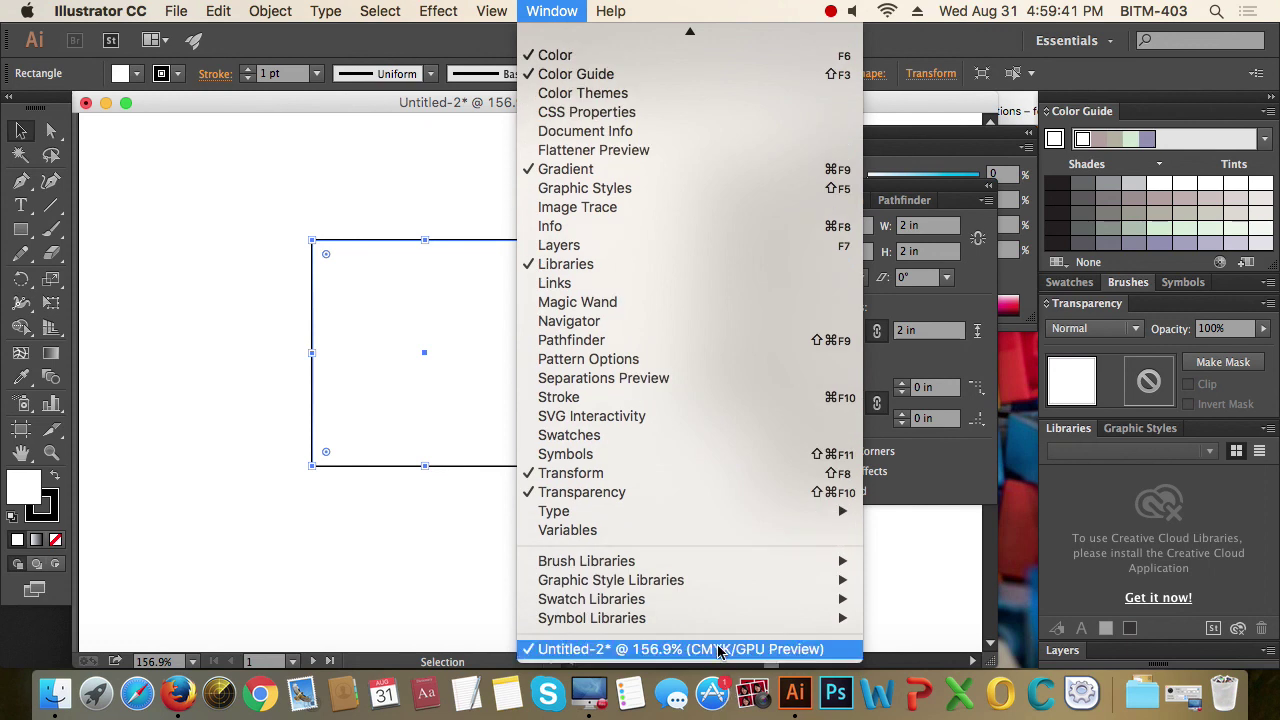
pyautogui.moveTo(690, 520)
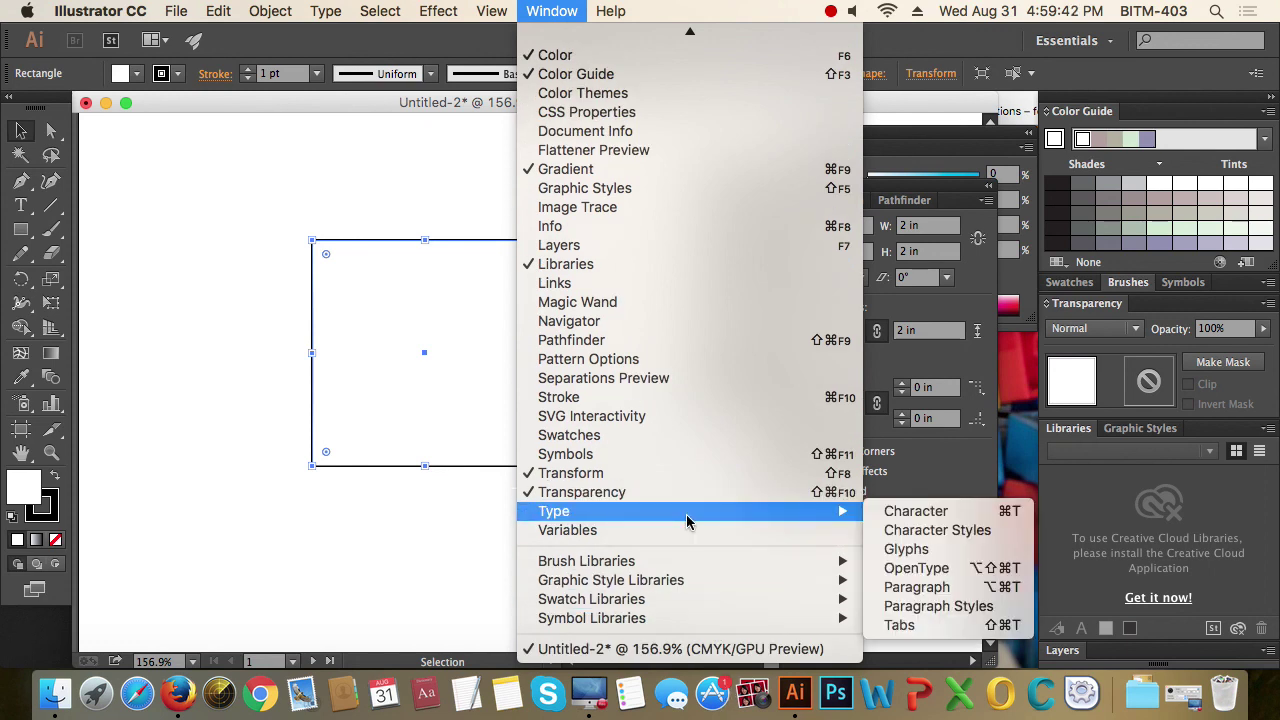
pyautogui.click(1007, 512)
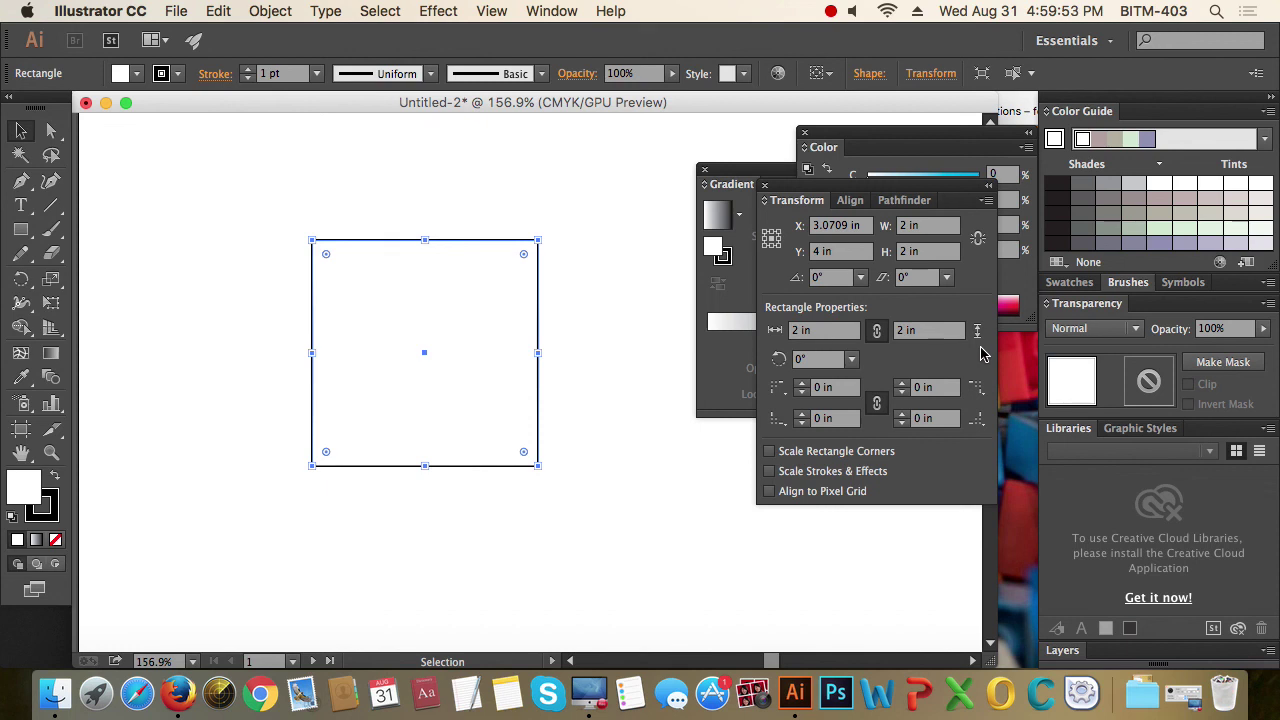
pyautogui.click(48, 134)
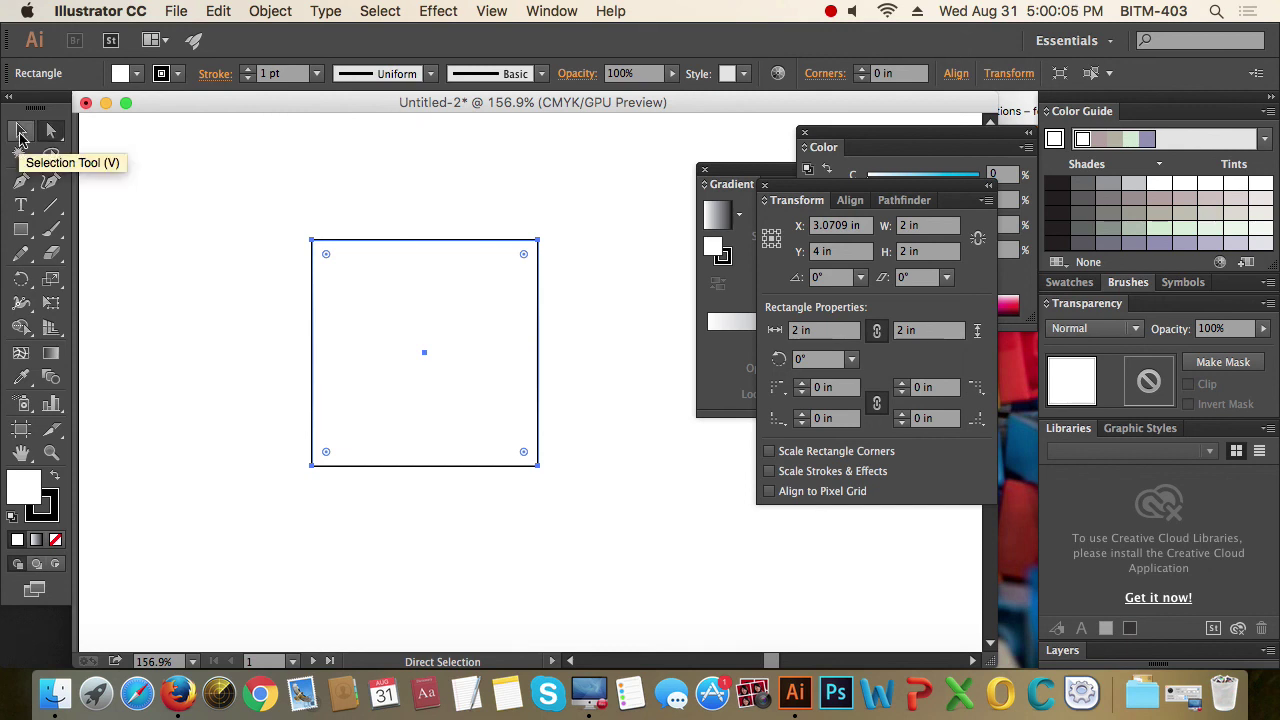
pyautogui.click(20, 134)
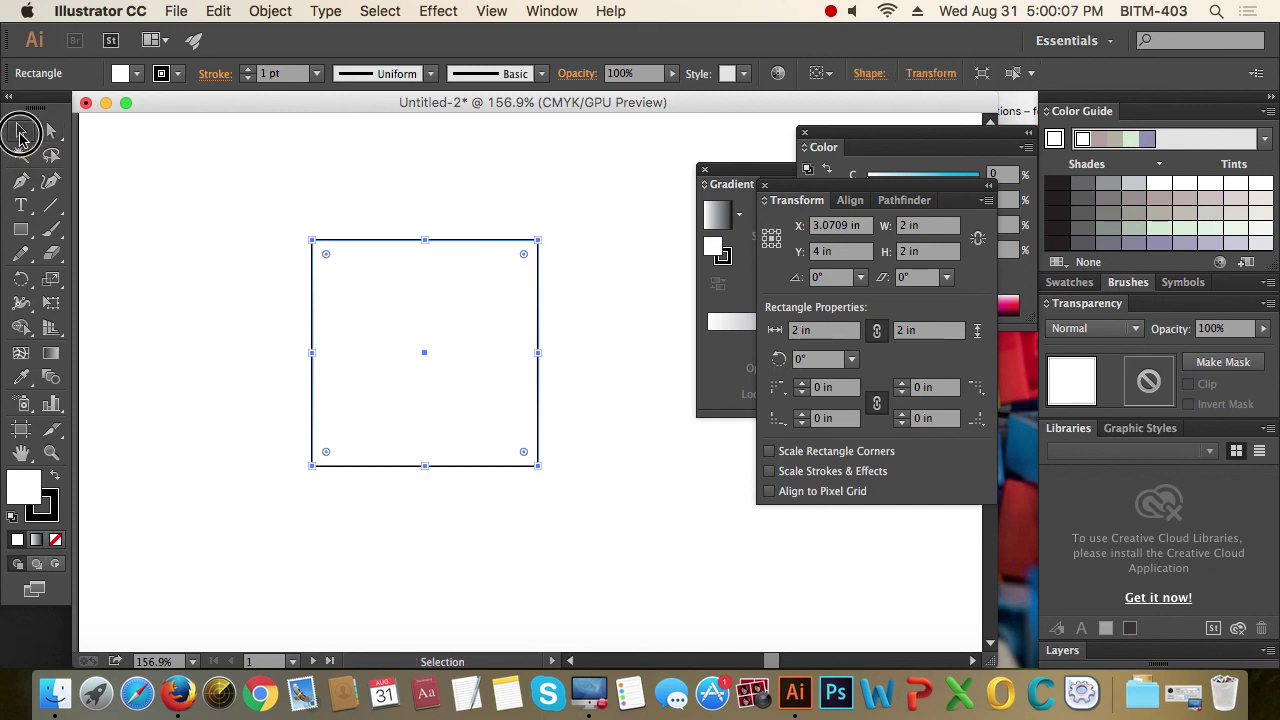